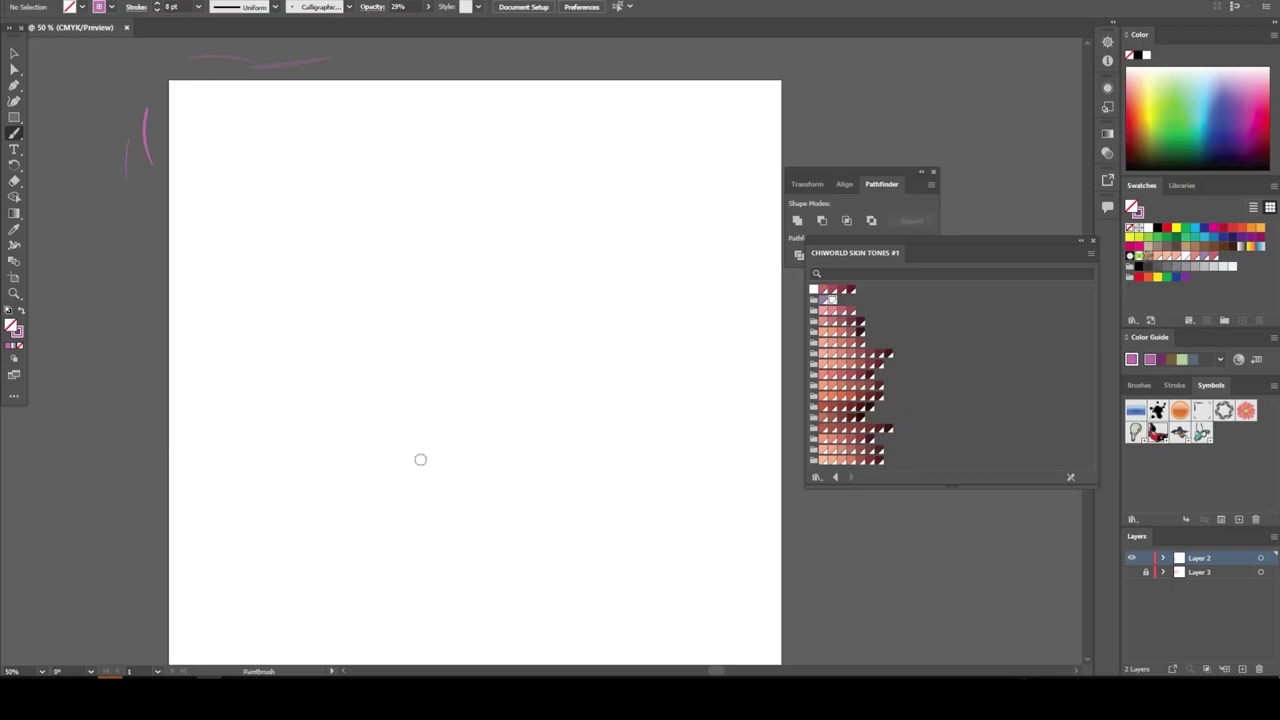
Sketch the chin curve, jaw sides and face construction lines in pink
{"action": "scroll", "coordinate": [420, 459], "scroll_direction": "down", "scroll_amount": 2}
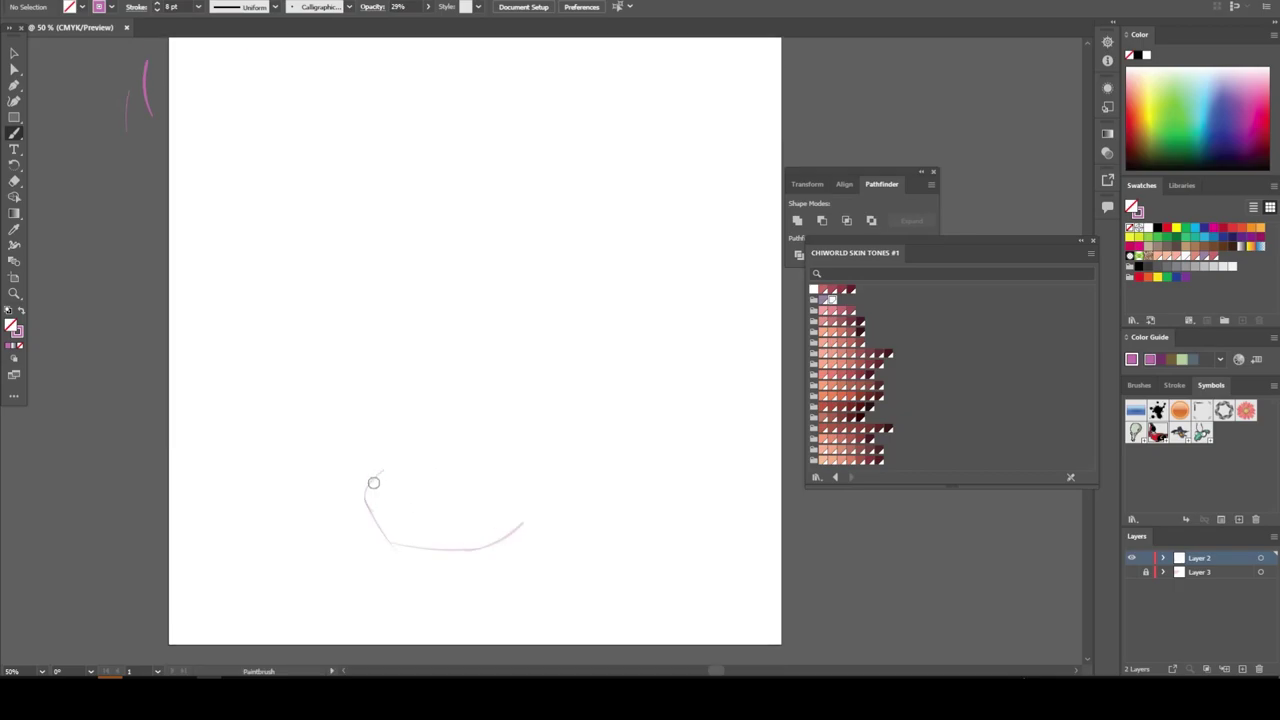
{"action": "left_click_drag", "start_coordinate": [373, 483], "coordinate": [347, 342]}
{"action": "left_click_drag", "start_coordinate": [514, 514], "coordinate": [617, 386]}
{"action": "left_click_drag", "start_coordinate": [612, 322], "coordinate": [619, 424]}
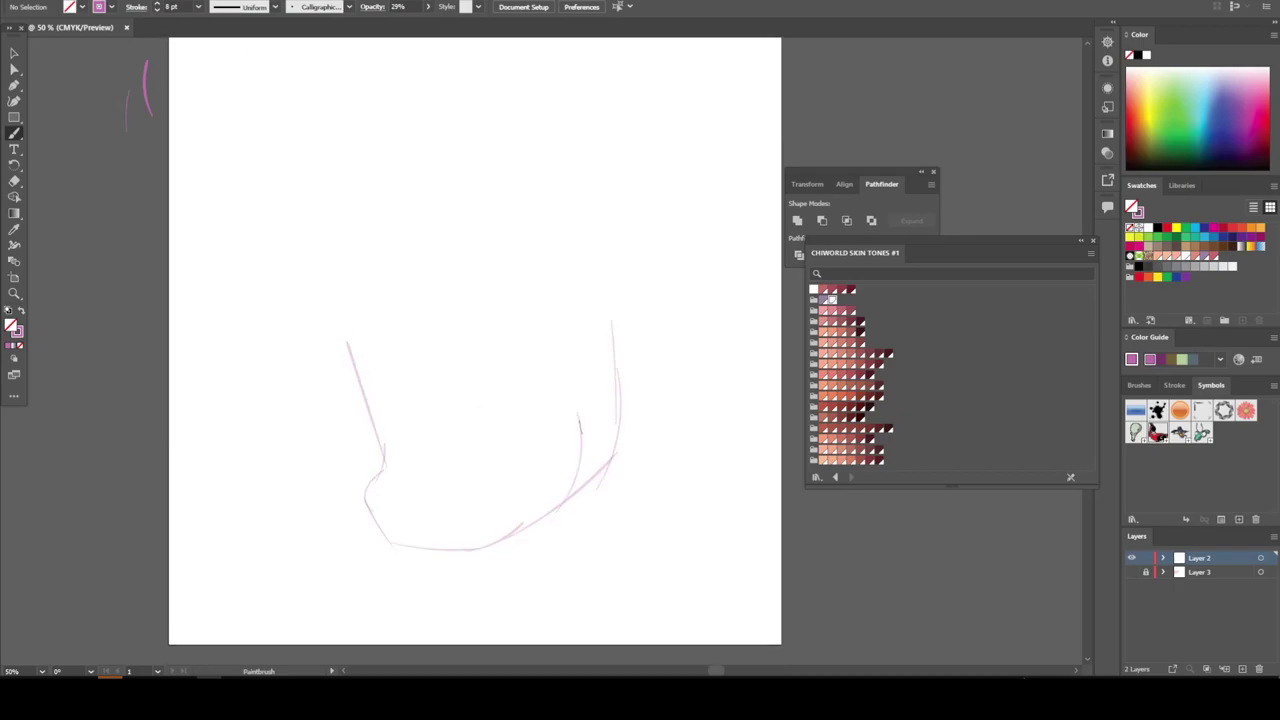
{"action": "left_click_drag", "start_coordinate": [546, 322], "coordinate": [580, 437]}
{"action": "left_click_drag", "start_coordinate": [552, 502], "coordinate": [652, 392]}
{"action": "left_click_drag", "start_coordinate": [648, 220], "coordinate": [654, 420]}
{"action": "mouse_move", "coordinate": [545, 312]}
{"action": "left_mouse_down"}
{"action": "mouse_move", "coordinate": [363, 343]}
{"action": "mouse_move", "coordinate": [355, 378]}
{"action": "mouse_move", "coordinate": [320, 382]}
{"action": "left_mouse_up"}
{"action": "left_click_drag", "start_coordinate": [336, 350], "coordinate": [338, 377]}
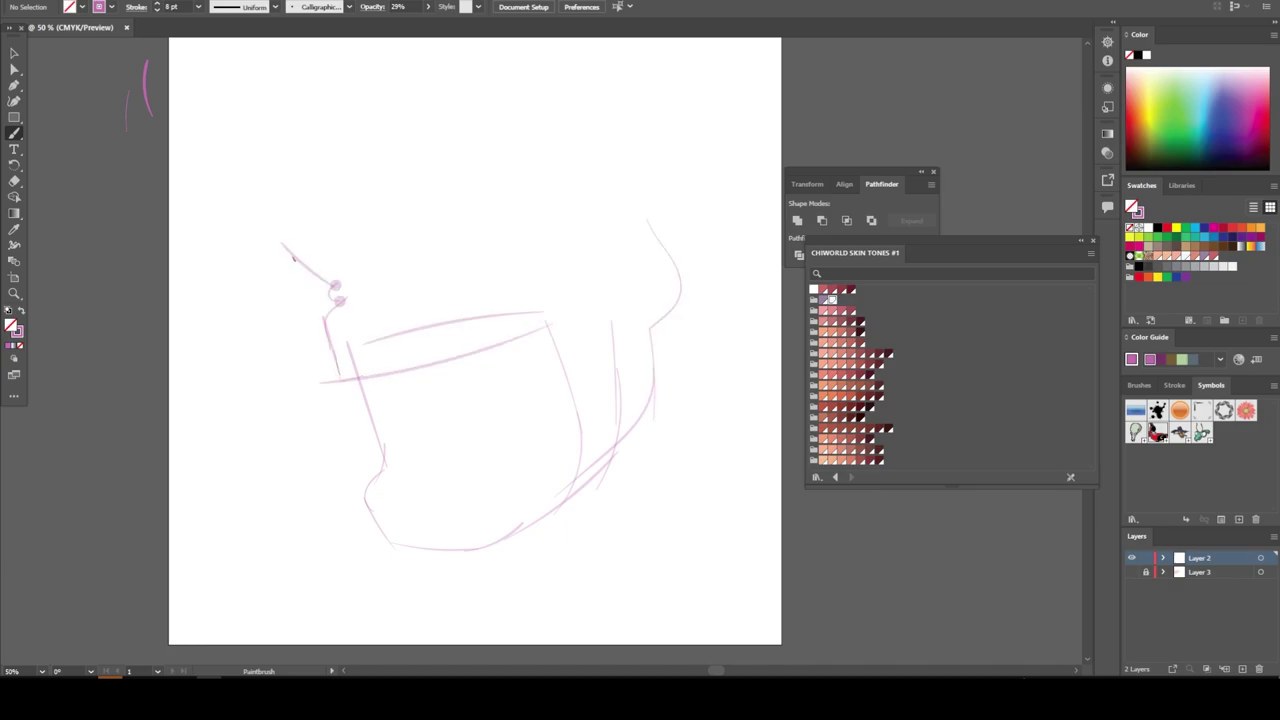
Sketch the forehead and skull top, the mouth curve, and a chin-to-jaw line
{"action": "mouse_move", "coordinate": [297, 210]}
{"action": "left_mouse_down"}
{"action": "mouse_move", "coordinate": [326, 146]}
{"action": "mouse_move", "coordinate": [614, 64]}
{"action": "left_mouse_up"}
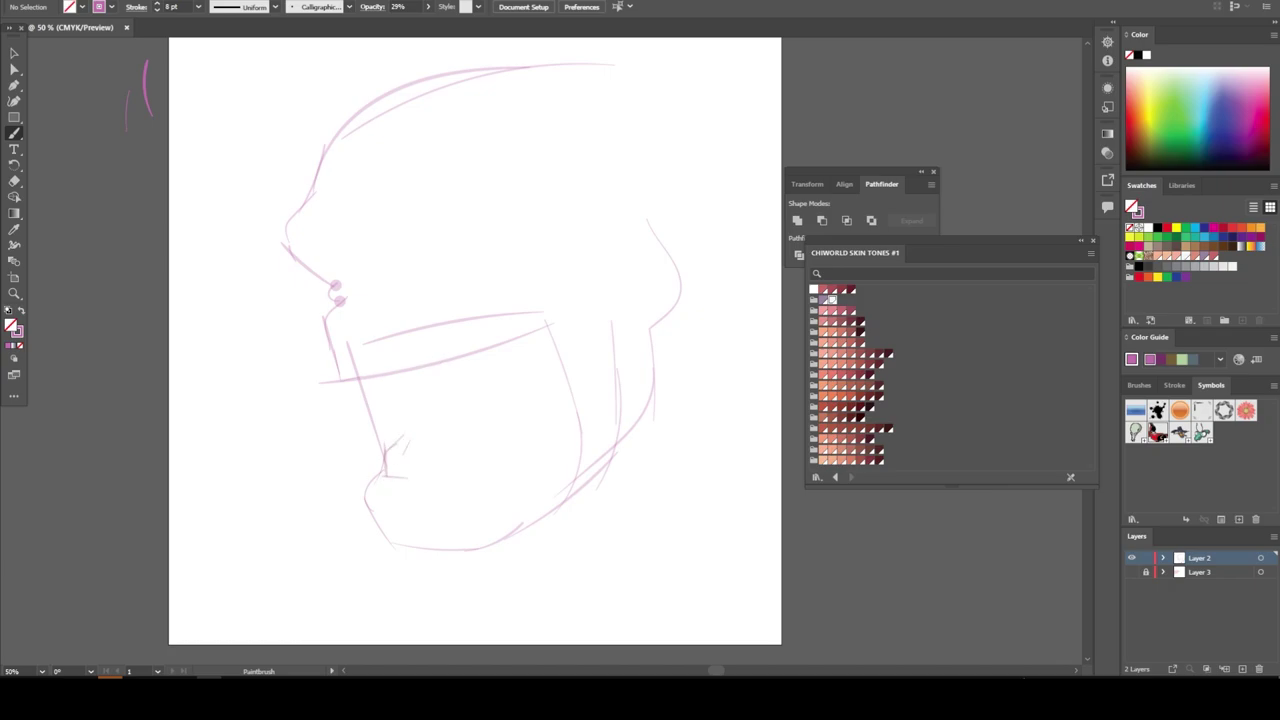
{"action": "left_click_drag", "start_coordinate": [402, 447], "coordinate": [522, 470]}
{"action": "mouse_move", "coordinate": [530, 465]}
{"action": "left_mouse_down"}
{"action": "mouse_move", "coordinate": [489, 392]}
{"action": "mouse_move", "coordinate": [390, 404]}
{"action": "left_mouse_up"}
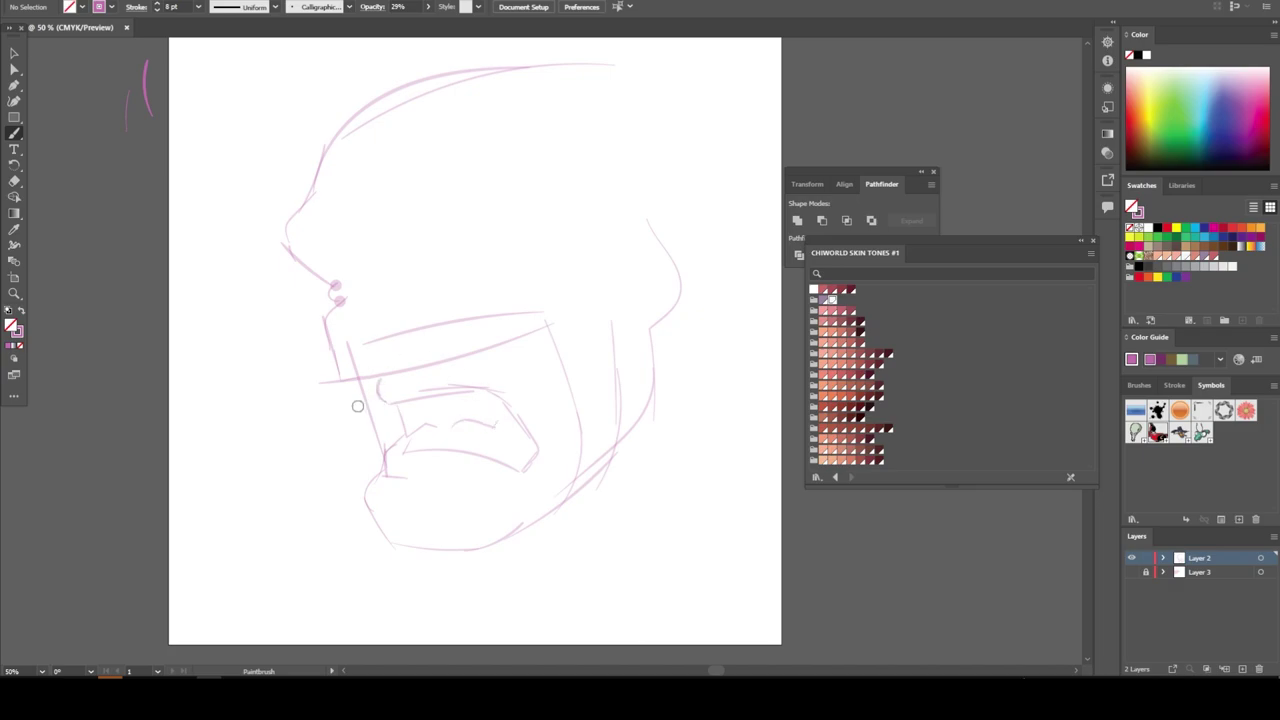
{"action": "key", "text": "v"}
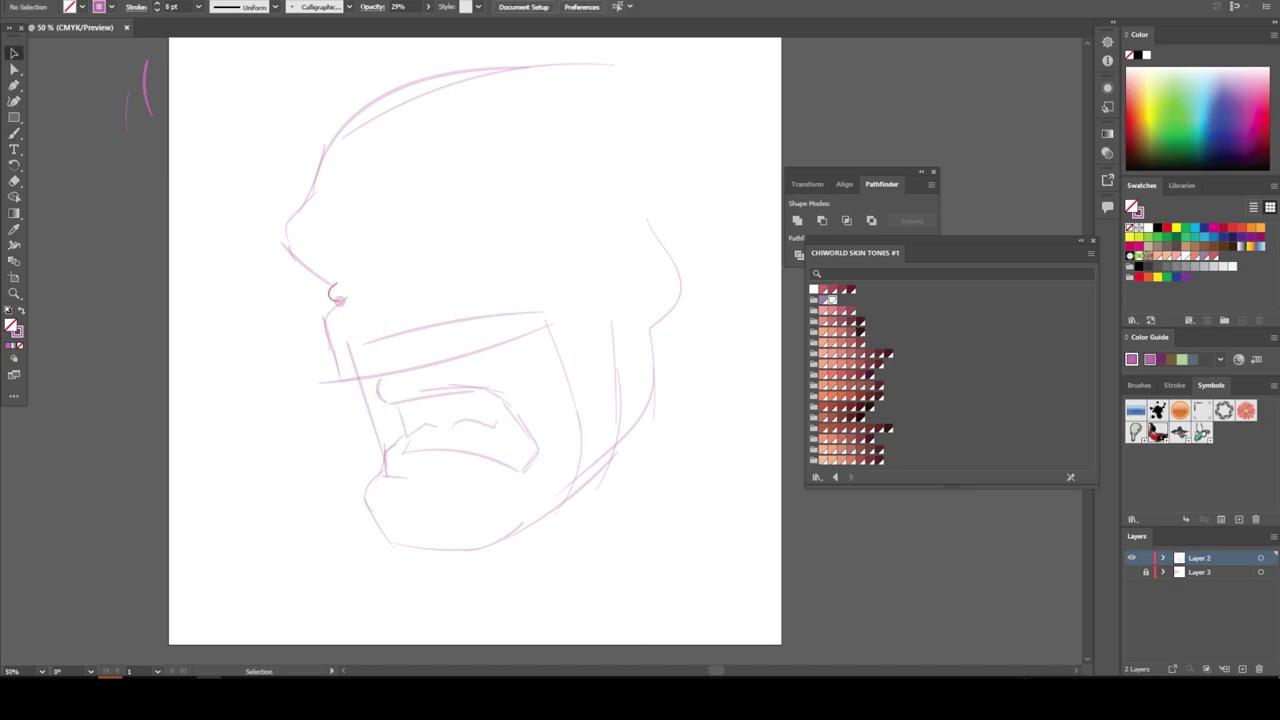
{"action": "key", "text": "b"}
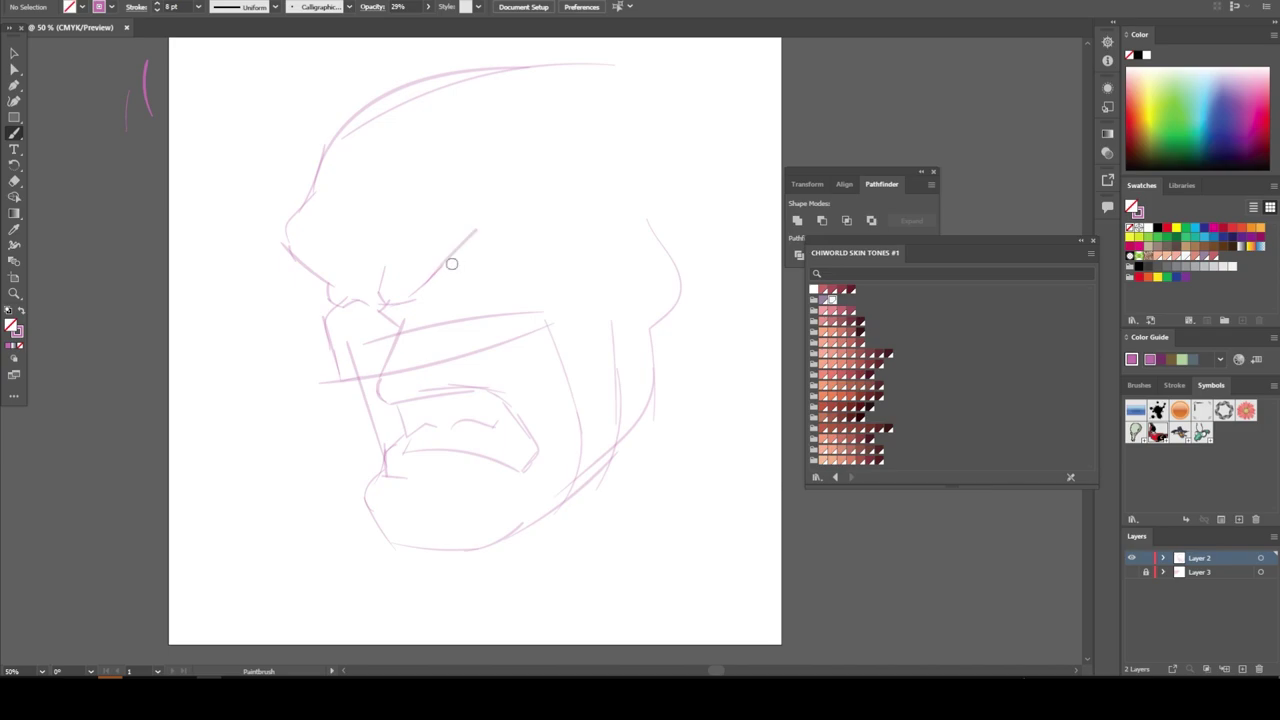
Add the brow and eye lines, then select the stray cheek stroke
{"action": "left_click_drag", "start_coordinate": [451, 263], "coordinate": [532, 213]}
{"action": "left_click_drag", "start_coordinate": [430, 284], "coordinate": [489, 268]}
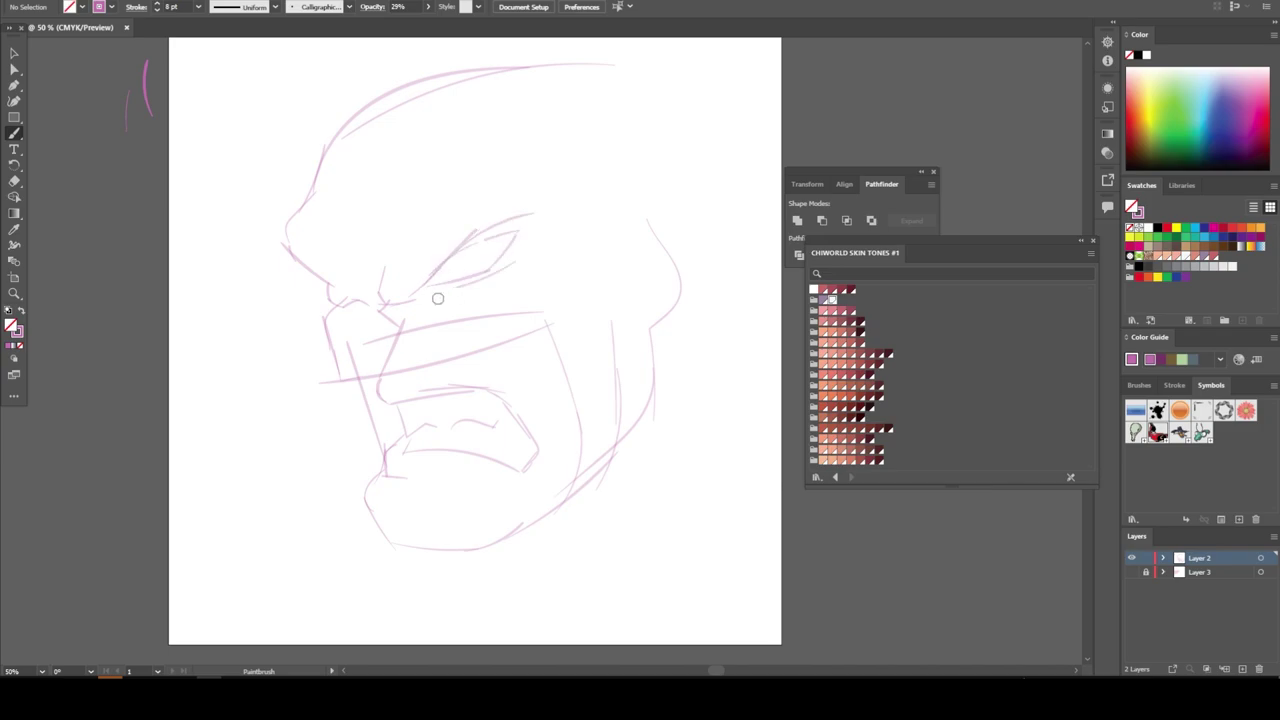
{"action": "key", "text": "v"}
{"action": "left_click", "coordinate": [450, 328]}
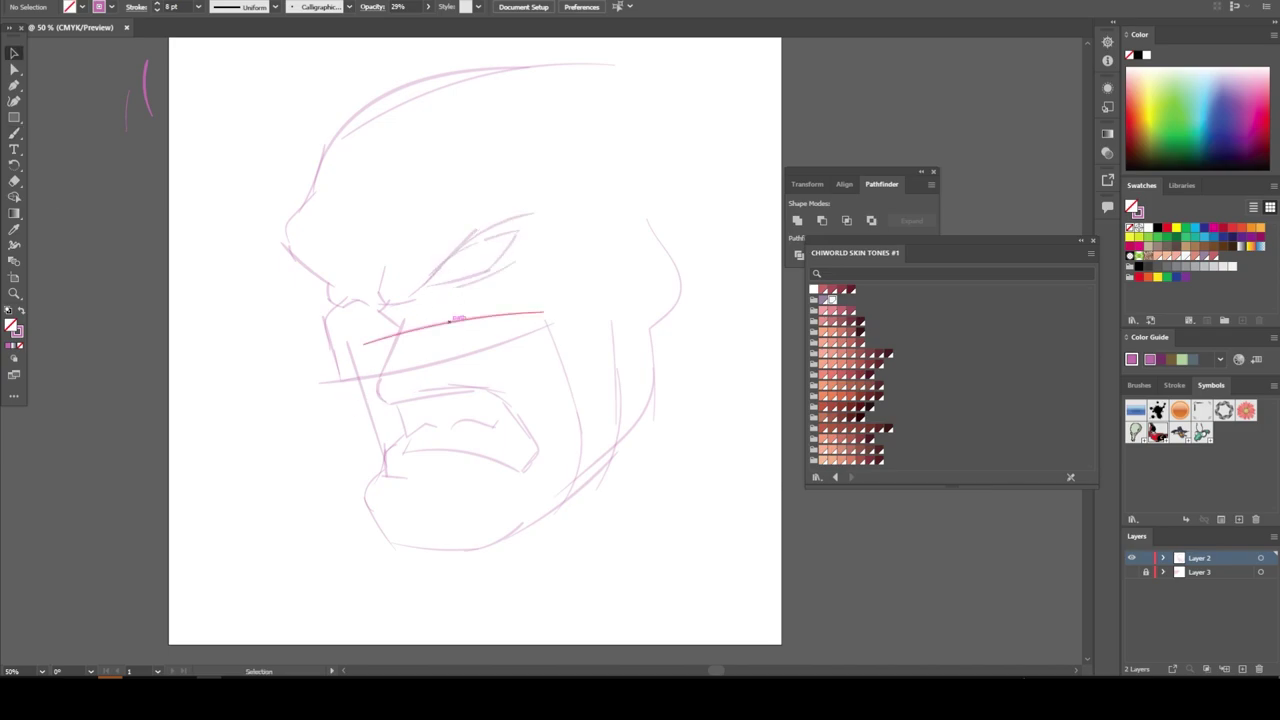
Delete the stray cheek stroke, then shrink the forehead, eye and nose strokes and shift them down-right
{"action": "key", "text": "Delete"}
{"action": "left_click_drag", "start_coordinate": [243, 177], "coordinate": [523, 286]}
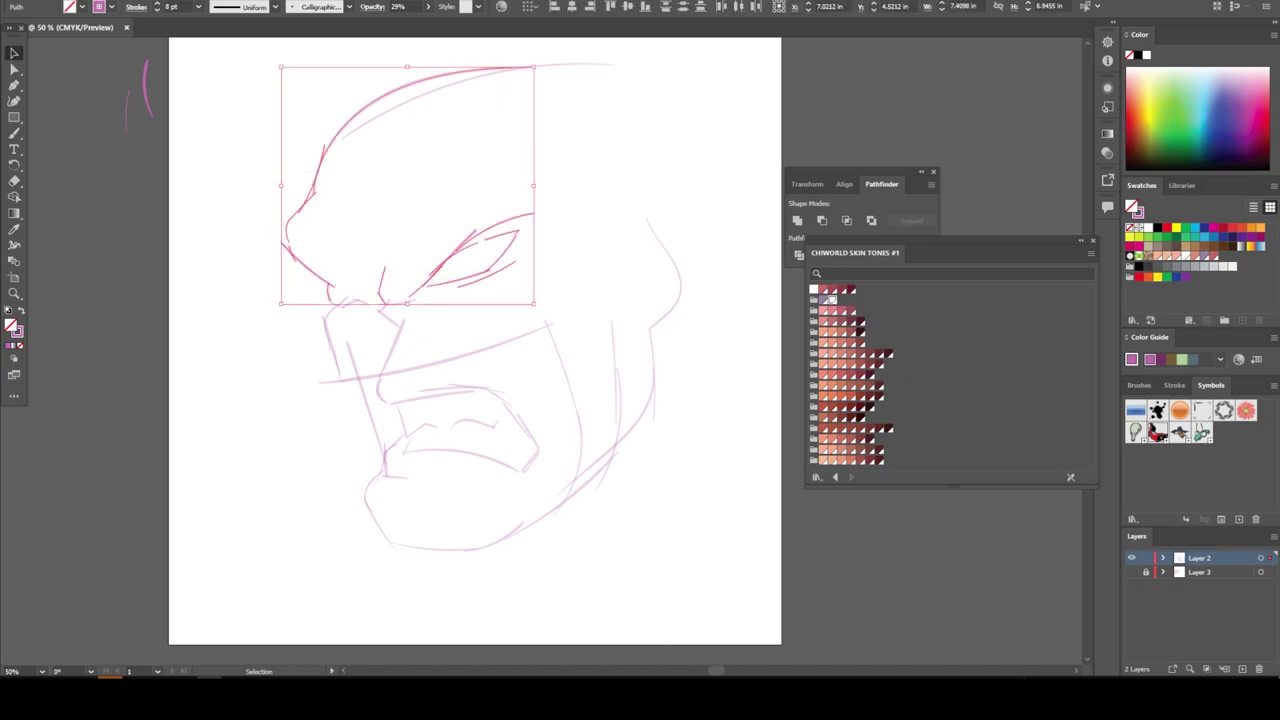
{"action": "left_click_drag", "start_coordinate": [226, 175], "coordinate": [539, 320]}
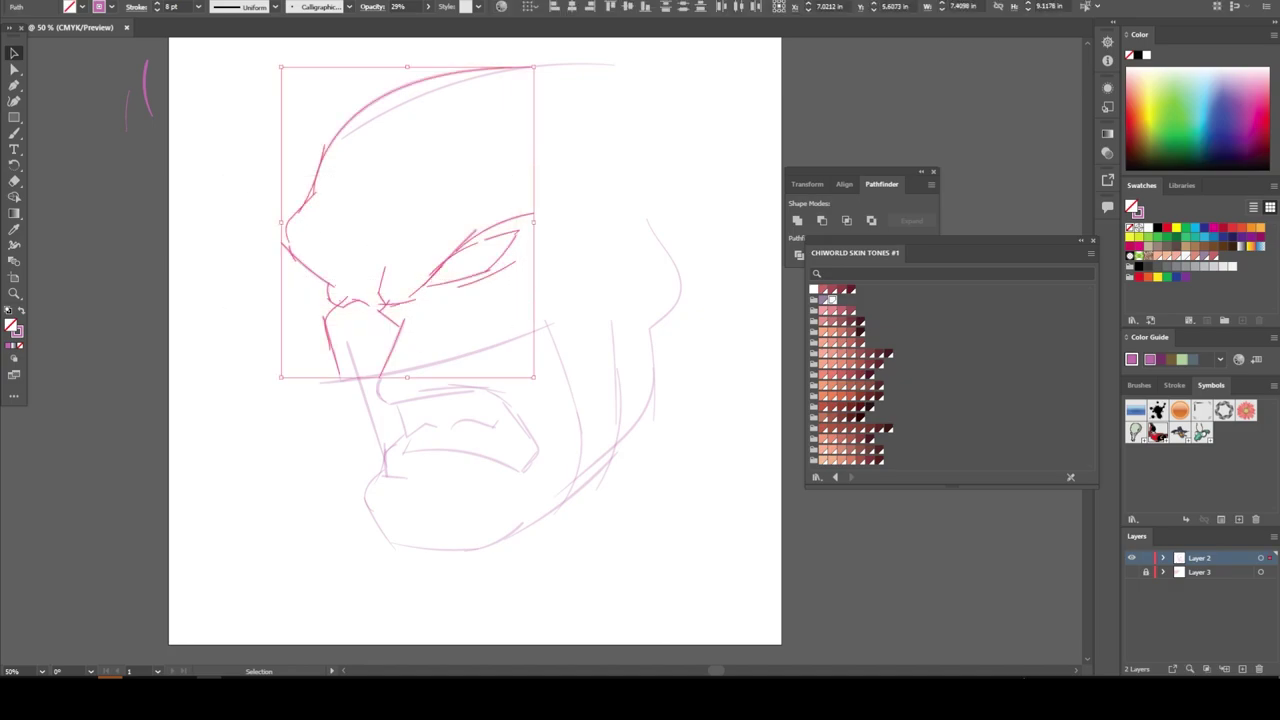
{"action": "left_click_drag", "start_coordinate": [535, 64], "coordinate": [522, 101]}
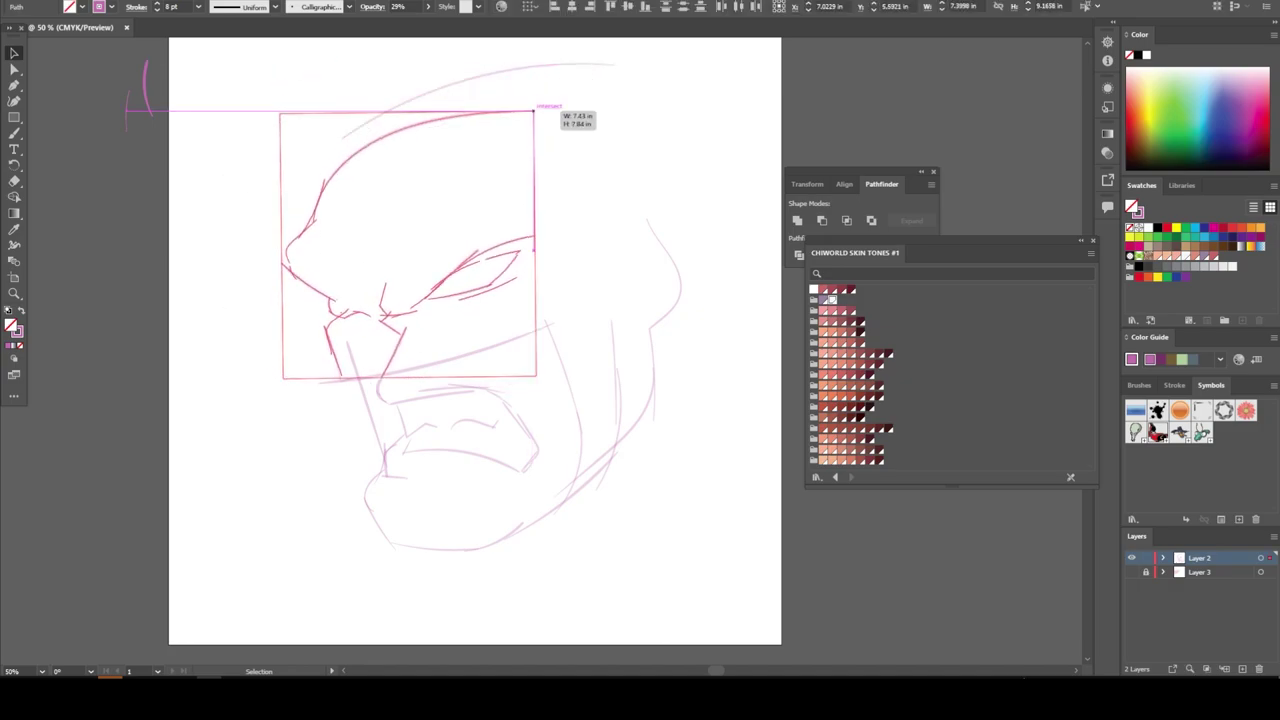
{"action": "left_click_drag", "start_coordinate": [395, 252], "coordinate": [416, 318]}
{"action": "key", "text": "ctrl+equal"}
Sketch strokes around the nose, mouth and brow, and trace the forehead outline
{"action": "key", "text": "b"}
{"action": "left_click_drag", "start_coordinate": [356, 370], "coordinate": [270, 428]}
{"action": "left_click_drag", "start_coordinate": [248, 366], "coordinate": [274, 428]}
{"action": "scroll", "coordinate": [335, 300], "scroll_direction": "up", "scroll_amount": 2}
{"action": "left_click_drag", "start_coordinate": [390, 378], "coordinate": [442, 288]}
{"action": "left_click_drag", "start_coordinate": [438, 316], "coordinate": [418, 328]}
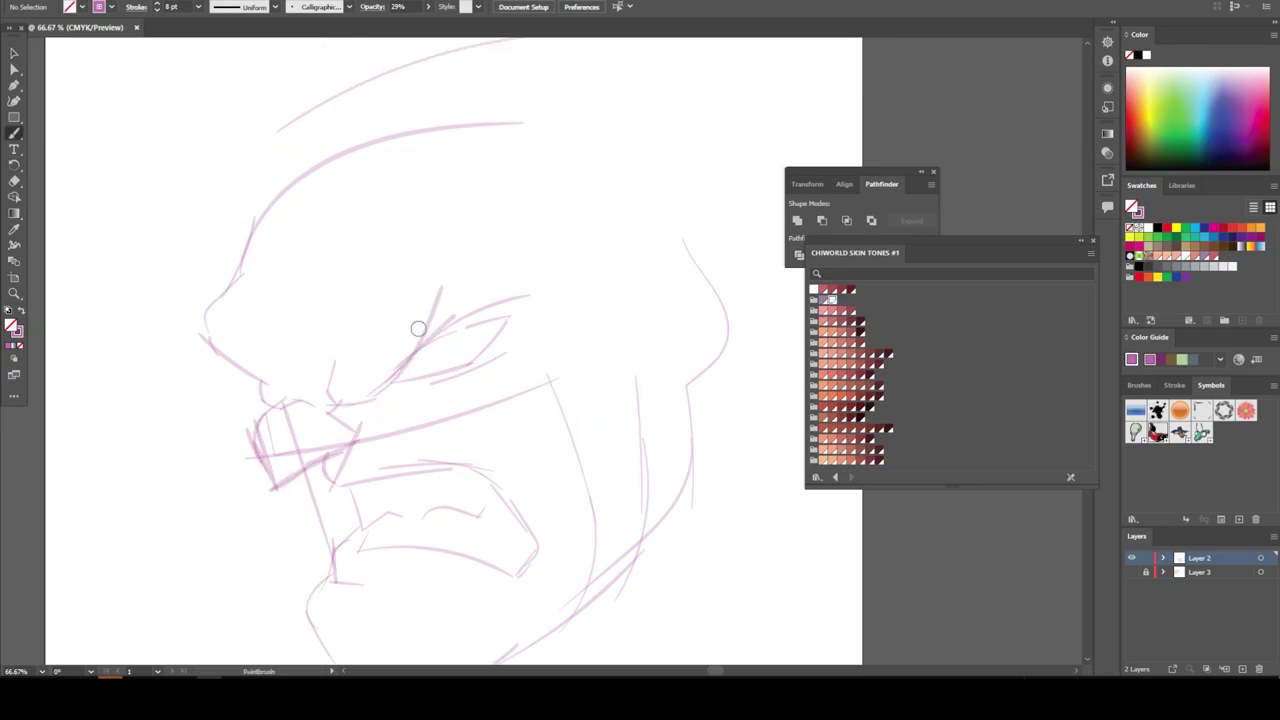
{"action": "left_click_drag", "start_coordinate": [299, 390], "coordinate": [297, 359]}
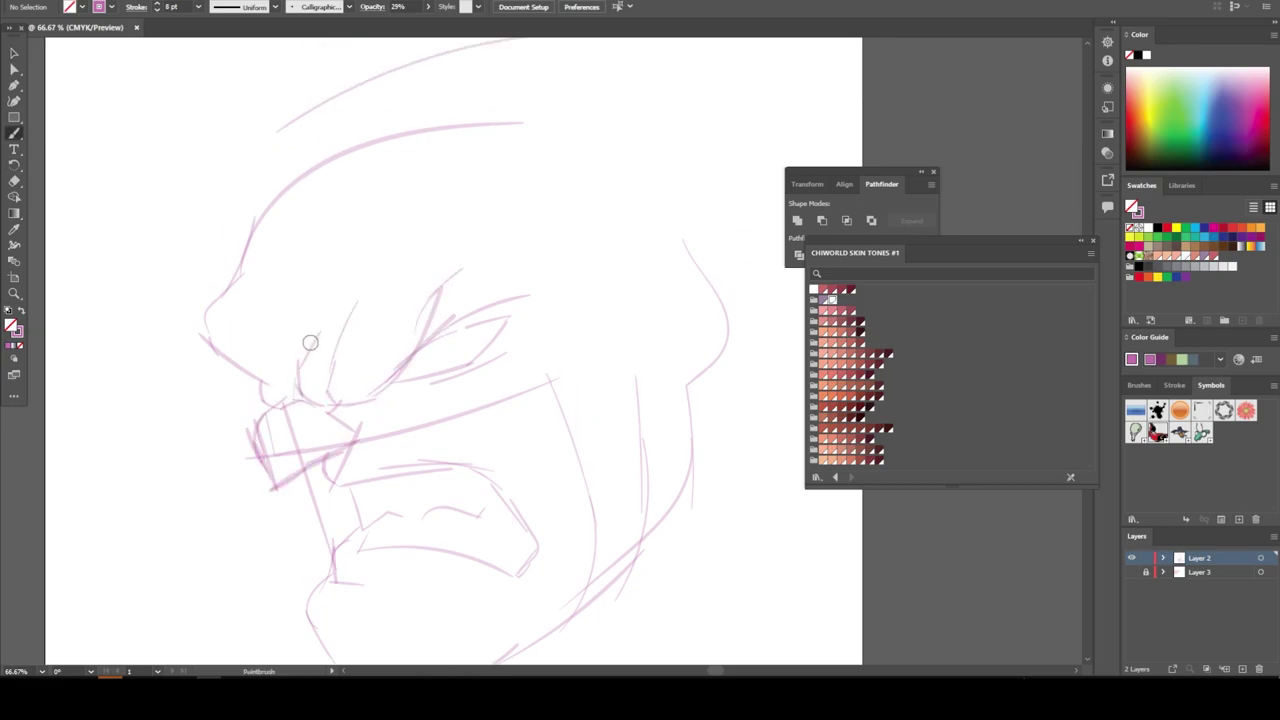
{"action": "mouse_move", "coordinate": [240, 401]}
{"action": "left_mouse_down"}
{"action": "mouse_move", "coordinate": [202, 368]}
{"action": "mouse_move", "coordinate": [204, 300]}
{"action": "left_mouse_up"}
{"action": "left_click_drag", "start_coordinate": [206, 326], "coordinate": [250, 248]}
{"action": "left_click_drag", "start_coordinate": [228, 300], "coordinate": [266, 204]}
{"action": "mouse_move", "coordinate": [350, 330]}
{"action": "left_mouse_down"}
{"action": "mouse_move", "coordinate": [429, 194]}
{"action": "mouse_move", "coordinate": [500, 120]}
{"action": "mouse_move", "coordinate": [400, 115]}
{"action": "left_mouse_up"}
Add a stroke above the eye and draw the lower jaw line
{"action": "key", "text": "ctrl+minus"}
{"action": "key", "text": "ctrl+minus"}
{"action": "key", "text": "ctrl+plus"}
{"action": "key", "text": "ctrl+plus"}
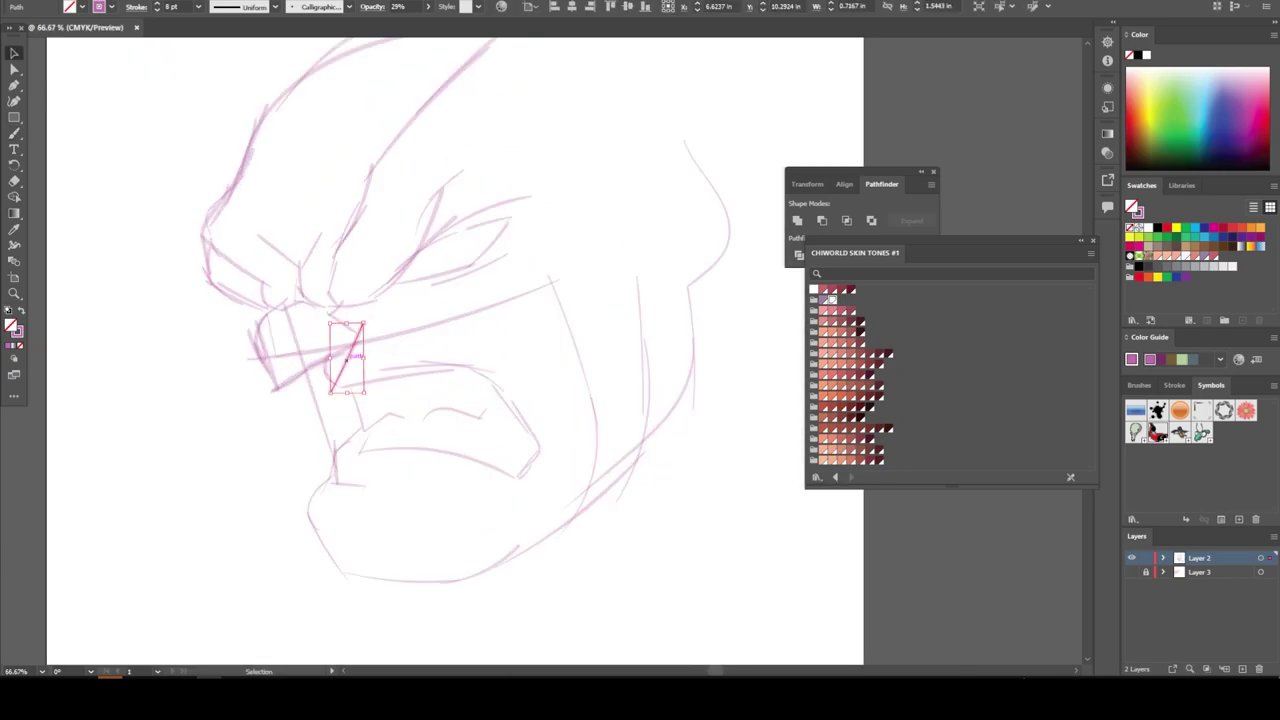
{"action": "key", "text": "ctrl+minus"}
{"action": "key", "text": "ctrl+plus"}
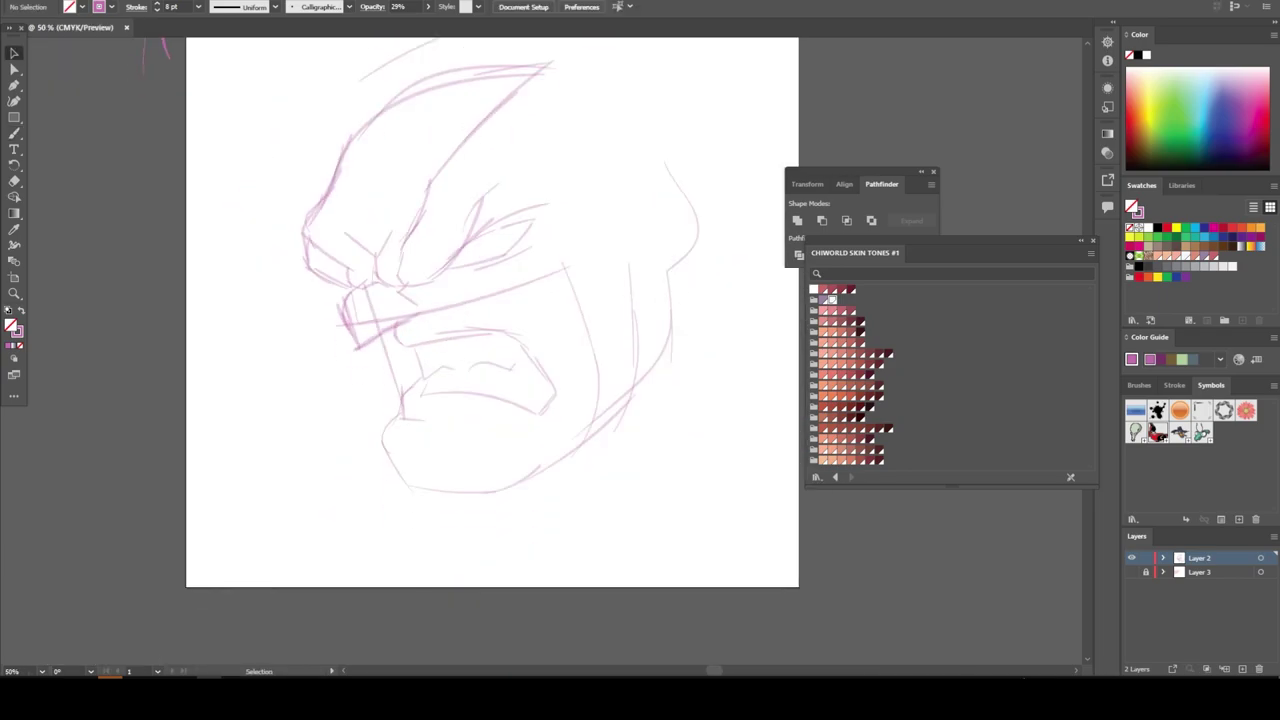
{"action": "key", "text": "ctrl+plus"}
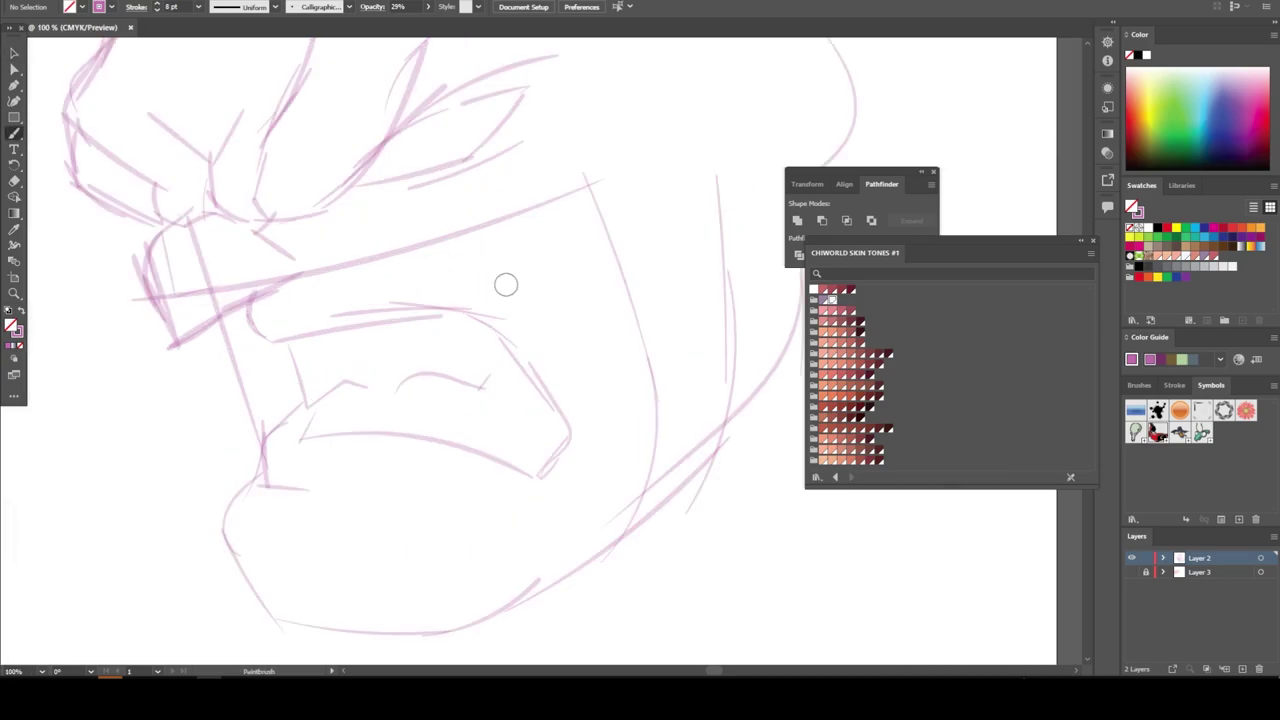
{"action": "left_click_drag", "start_coordinate": [500, 273], "coordinate": [401, 250]}
{"action": "mouse_move", "coordinate": [600, 490]}
{"action": "left_mouse_down"}
{"action": "mouse_move", "coordinate": [375, 510]}
{"action": "mouse_move", "coordinate": [375, 446]}
{"action": "left_mouse_up"}
Sketch the chin lines and extend the jaw up along the right cheek
{"action": "key", "text": "ctrl+minus"}
{"action": "mouse_move", "coordinate": [355, 375]}
{"action": "left_mouse_down"}
{"action": "mouse_move", "coordinate": [318, 437]}
{"action": "mouse_move", "coordinate": [362, 481]}
{"action": "mouse_move", "coordinate": [417, 467]}
{"action": "mouse_move", "coordinate": [514, 500]}
{"action": "mouse_move", "coordinate": [634, 404]}
{"action": "left_mouse_up"}
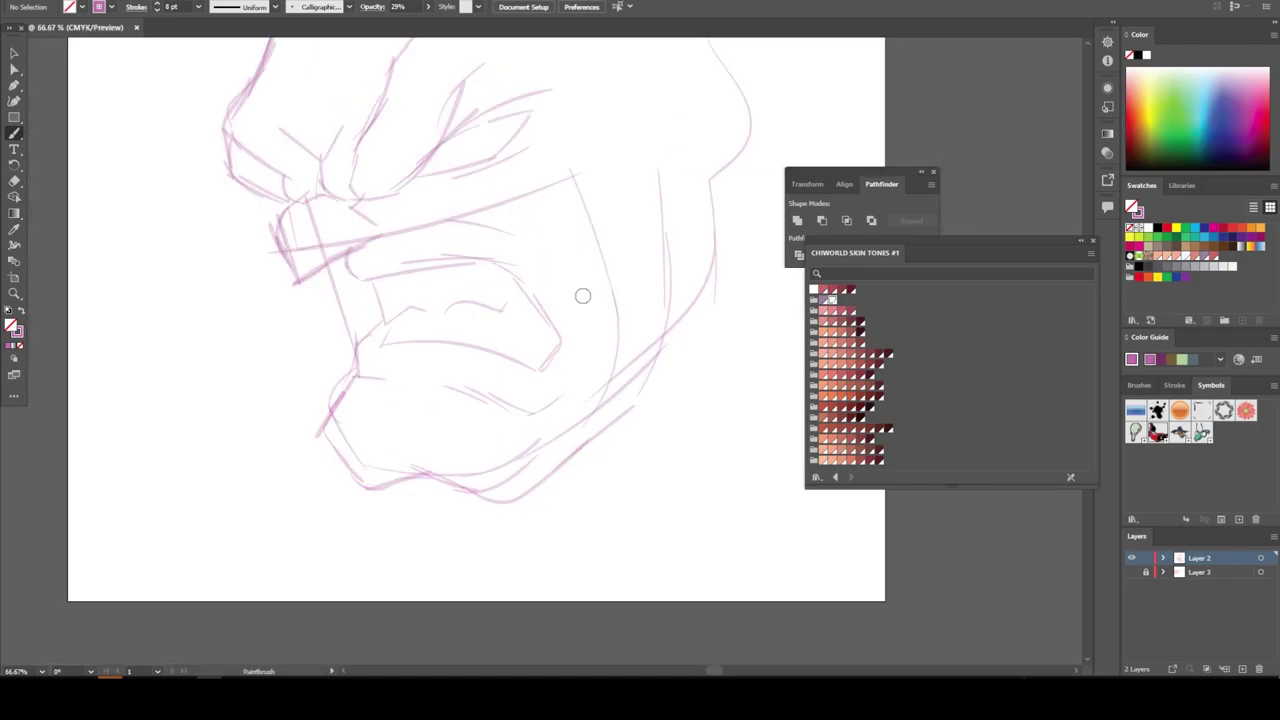
{"action": "left_click_drag", "start_coordinate": [603, 340], "coordinate": [600, 266]}
{"action": "mouse_move", "coordinate": [620, 411]}
{"action": "left_mouse_down"}
{"action": "mouse_move", "coordinate": [579, 172]}
{"action": "mouse_move", "coordinate": [349, 247]}
{"action": "mouse_move", "coordinate": [564, 203]}
{"action": "left_mouse_up"}
{"action": "scroll", "coordinate": [597, 118], "scroll_direction": "up", "scroll_amount": 3}
{"action": "left_click_drag", "start_coordinate": [612, 302], "coordinate": [642, 272]}
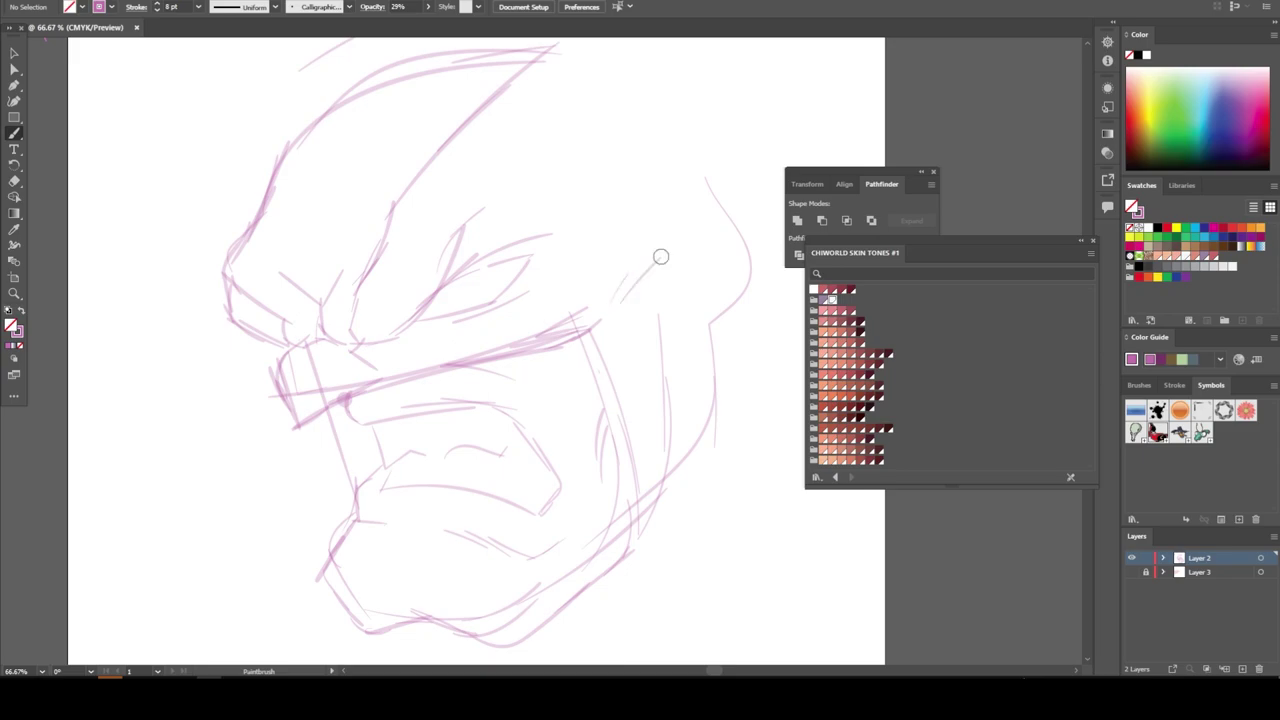
{"action": "left_click_drag", "start_coordinate": [706, 342], "coordinate": [720, 146]}
Delete the stray marks lying outside the artboard
{"action": "key", "text": "ctrl+minus"}
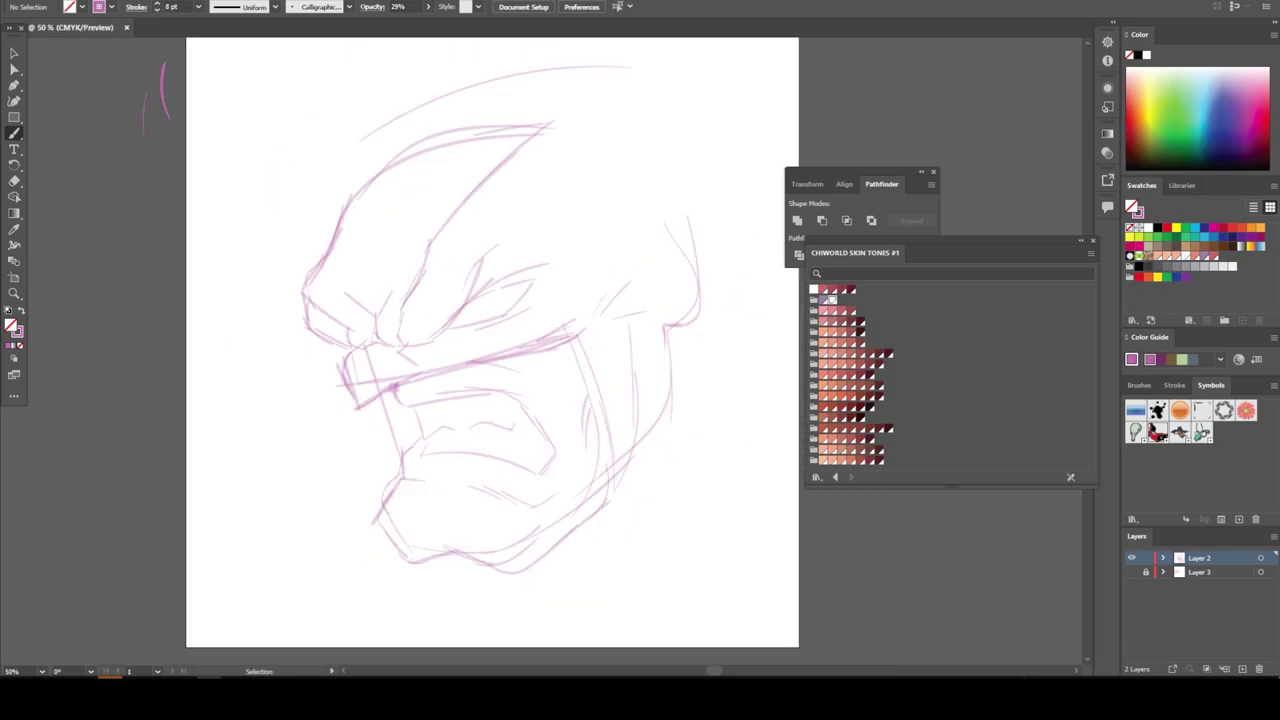
{"action": "key", "text": "ctrl+minus"}
{"action": "left_click_drag", "start_coordinate": [265, 112], "coordinate": [420, 214]}
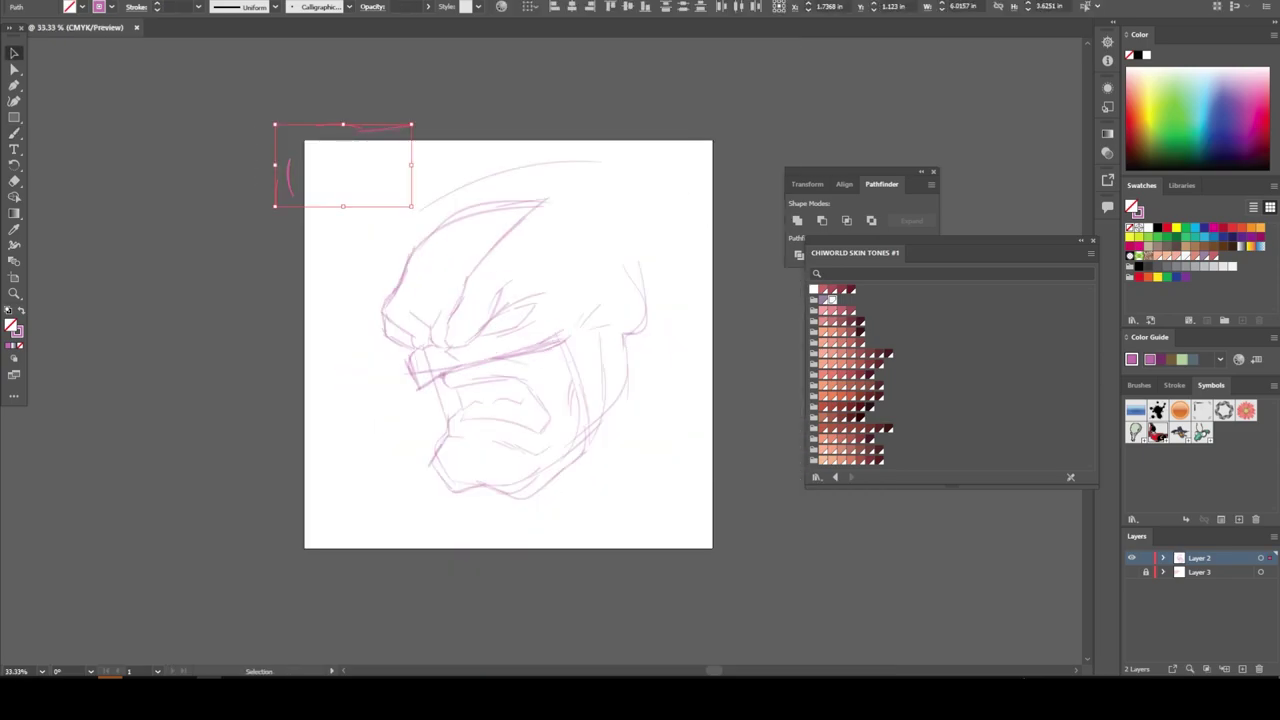
{"action": "key", "text": "Delete"}
Scale the whole head sketch down to sit within the page
{"action": "left_click_drag", "start_coordinate": [431, 283], "coordinate": [666, 498]}
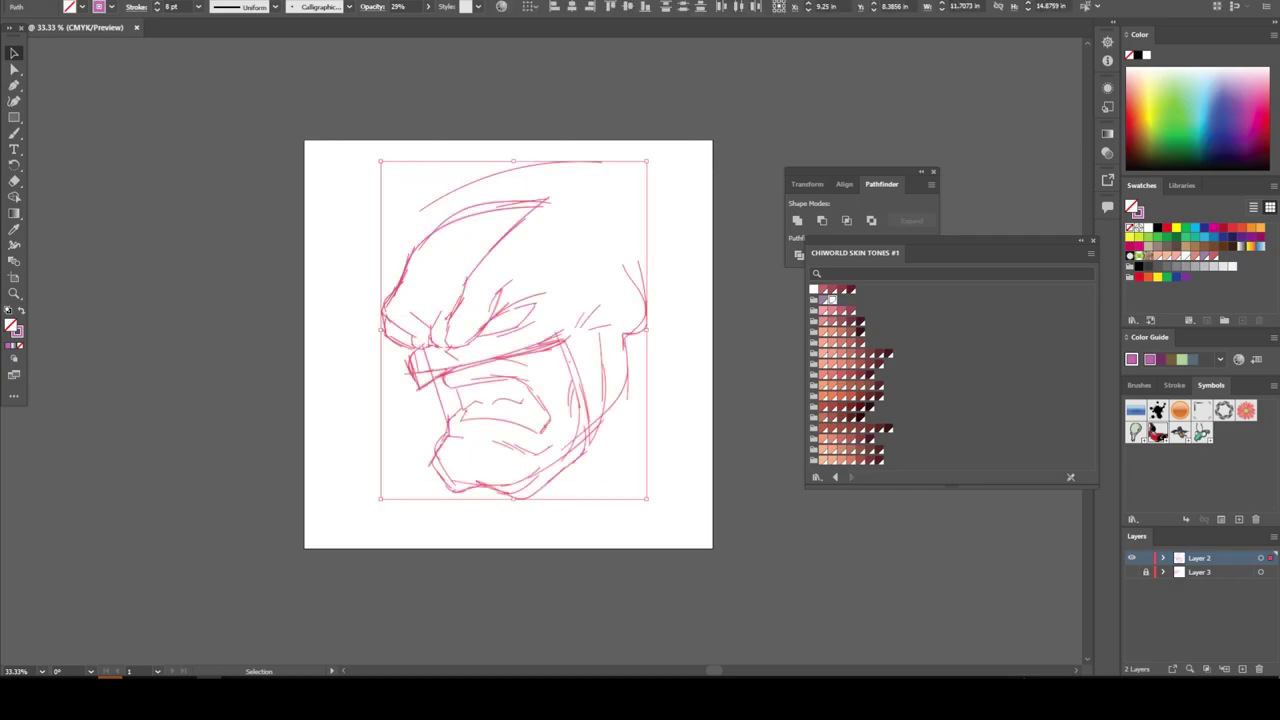
{"action": "left_click_drag", "start_coordinate": [647, 160], "coordinate": [628, 203]}
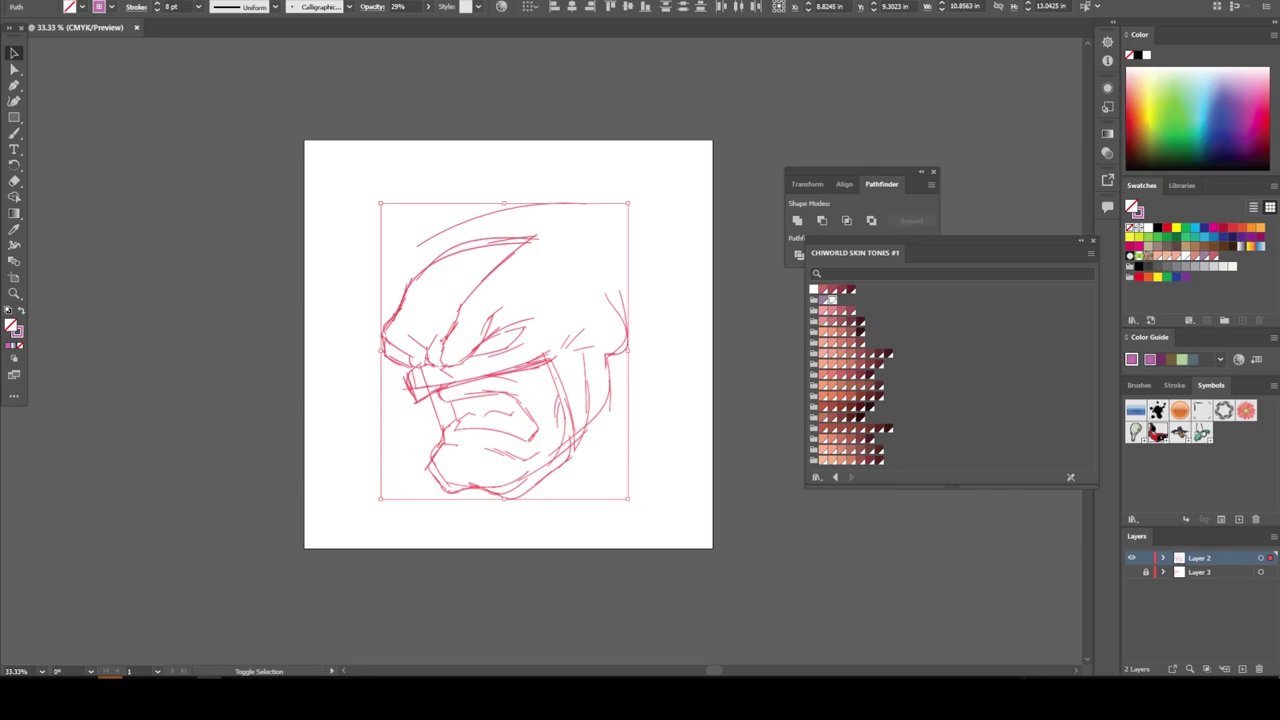
{"action": "left_click_drag", "start_coordinate": [628, 203], "coordinate": [602, 234]}
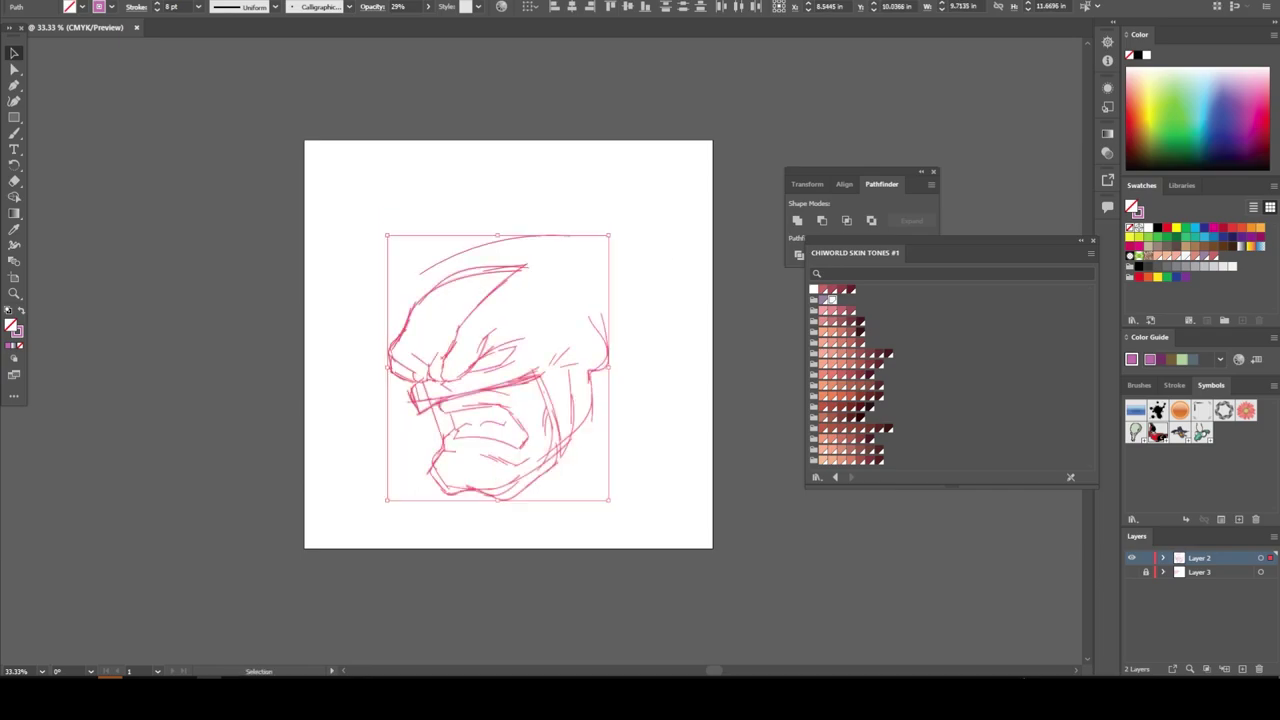
{"action": "key", "text": "ctrl+shift+a"}
{"action": "key", "text": "ctrl+plus"}
{"action": "key", "text": "ctrl+plus"}
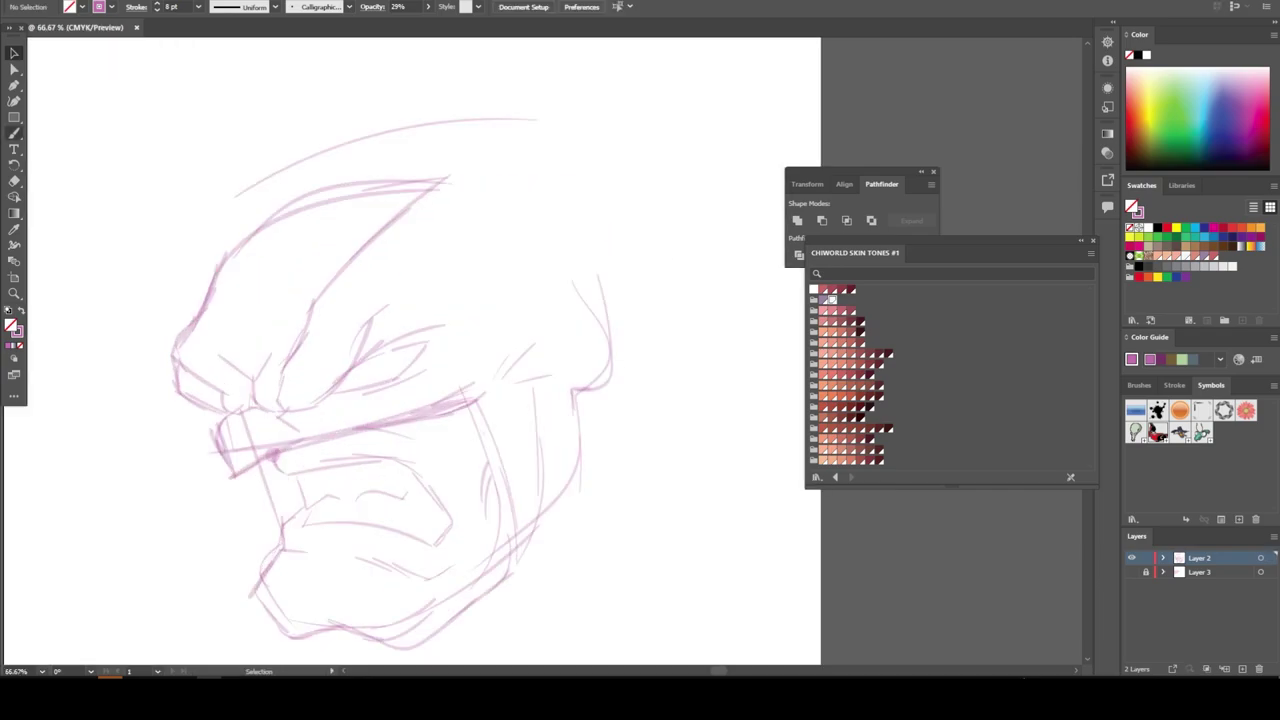
Paint short strokes at the nose bridge and a long stroke along the eye band
{"action": "key", "text": "b"}
{"action": "left_click_drag", "start_coordinate": [267, 440], "coordinate": [232, 474]}
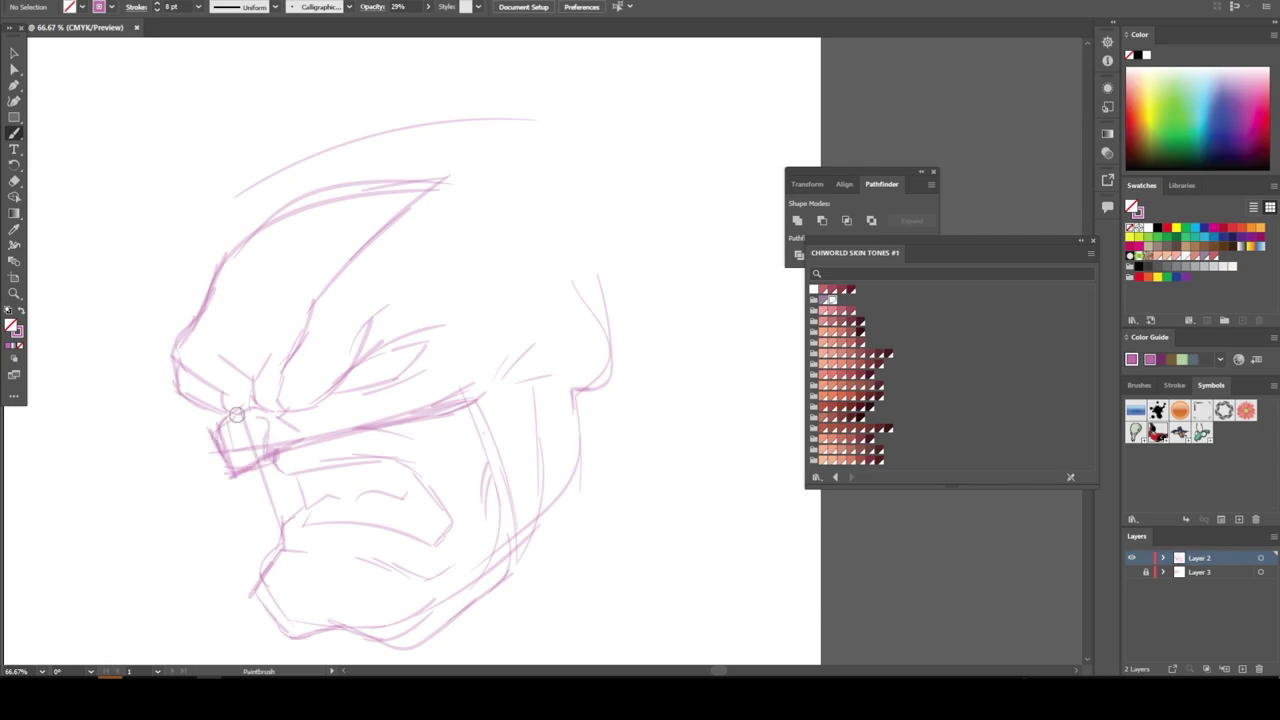
{"action": "left_click_drag", "start_coordinate": [444, 414], "coordinate": [258, 467]}
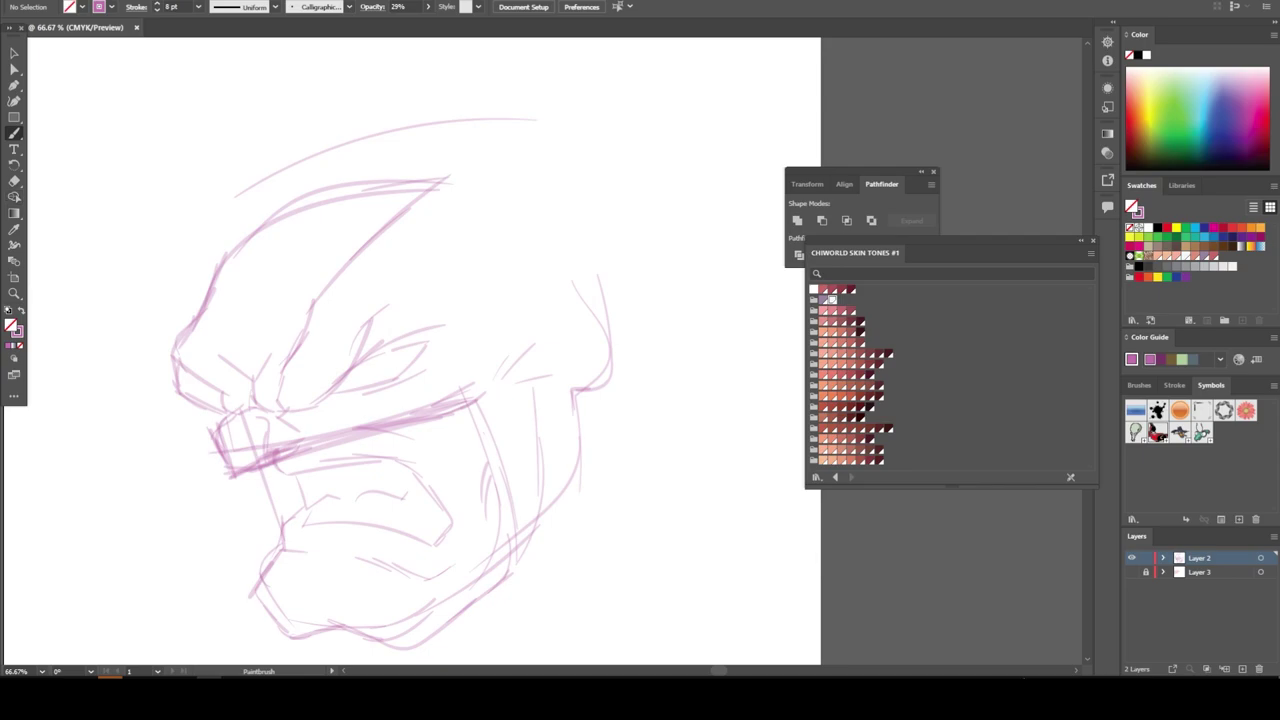
Move the eye strokes down and to the left
{"action": "key", "text": "v"}
{"action": "left_click_drag", "start_coordinate": [414, 386], "coordinate": [345, 400]}
{"action": "key", "text": "ctrl+minus"}
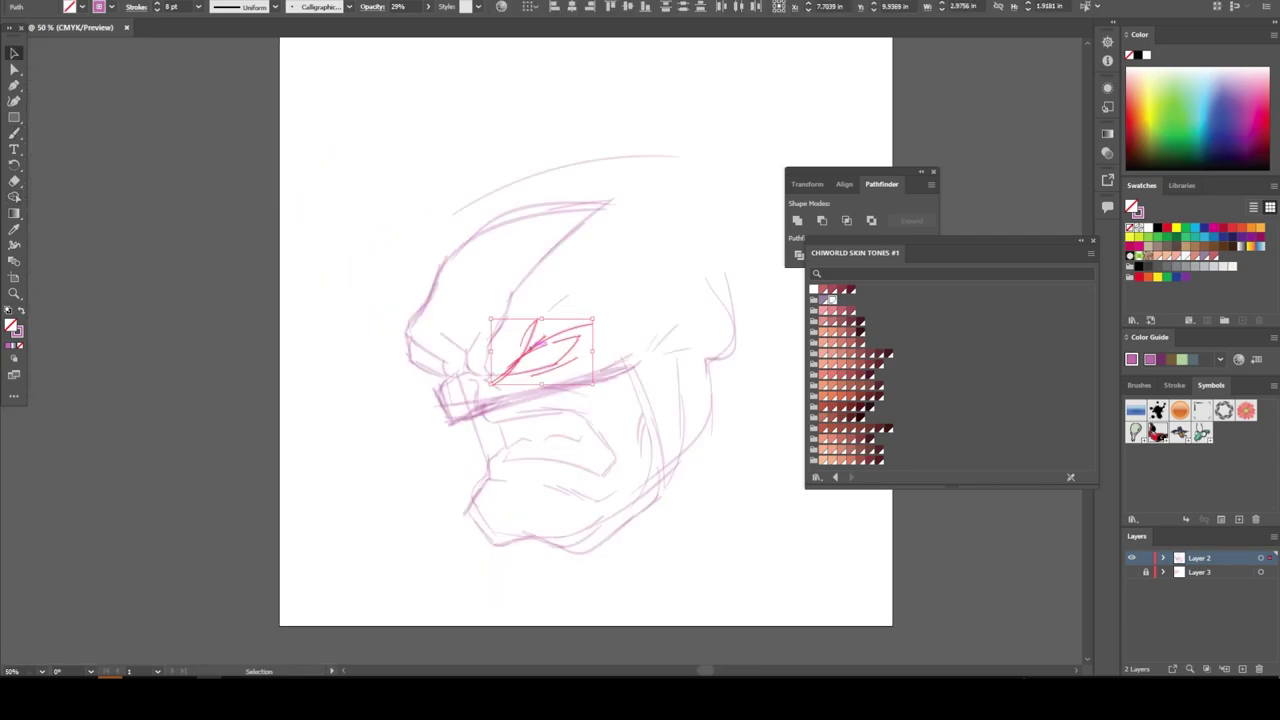
{"action": "key", "text": "ctrl+shift+a"}
{"action": "key", "text": "ctrl+minus"}
{"action": "key", "text": "ctrl+1"}
Scale one eye stroke smaller
{"action": "left_click", "coordinate": [560, 368]}
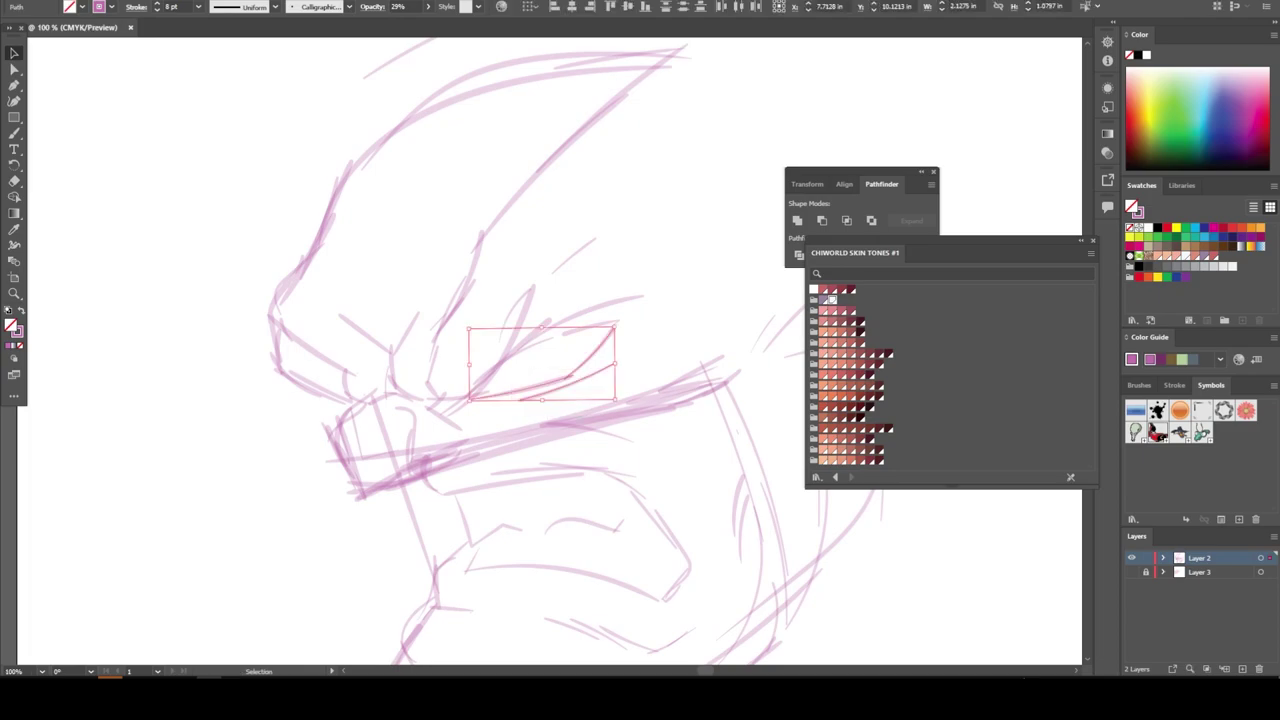
{"action": "left_click_drag", "start_coordinate": [616, 402], "coordinate": [595, 390]}
{"action": "key", "text": "ctrl+shift+a"}
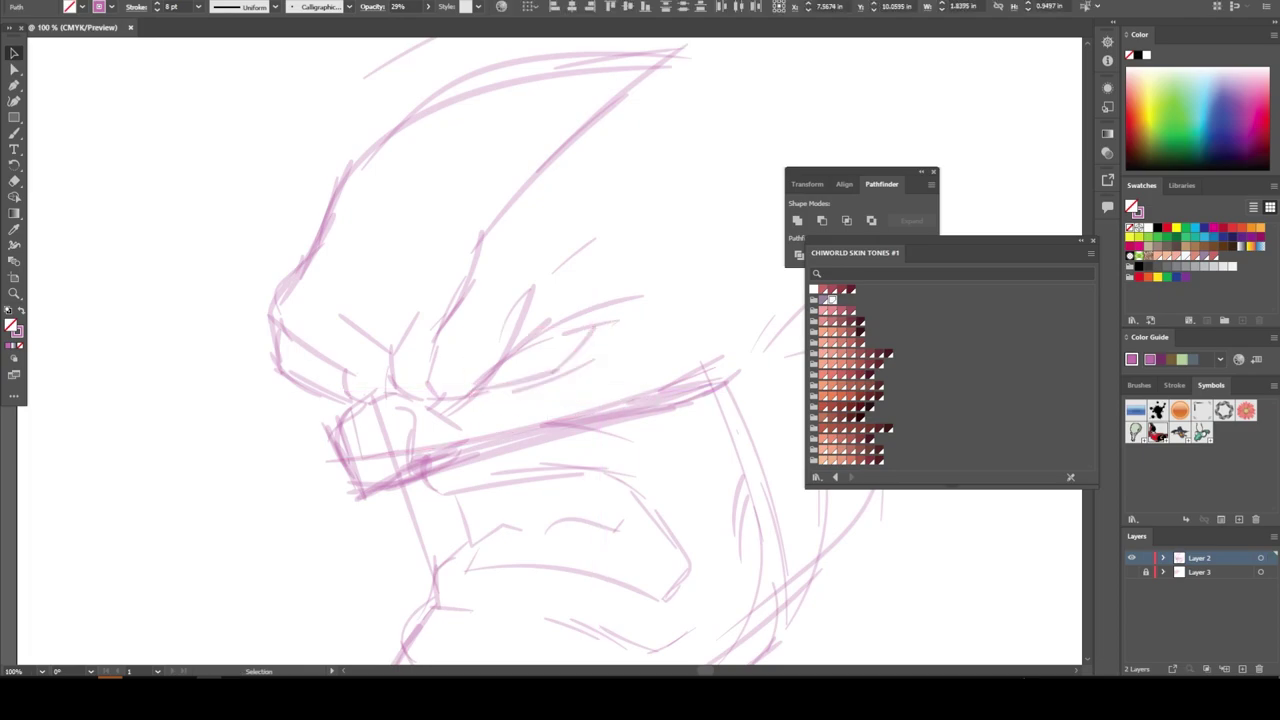
{"action": "key", "text": "ctrl+minus"}
{"action": "key", "text": "ctrl+minus"}
{"action": "key", "text": "ctrl+minus"}
{"action": "key", "text": "ctrl+plus"}
Draw long curved strokes forming both tall pointed ears rising past the artboard top
{"action": "key", "text": "b"}
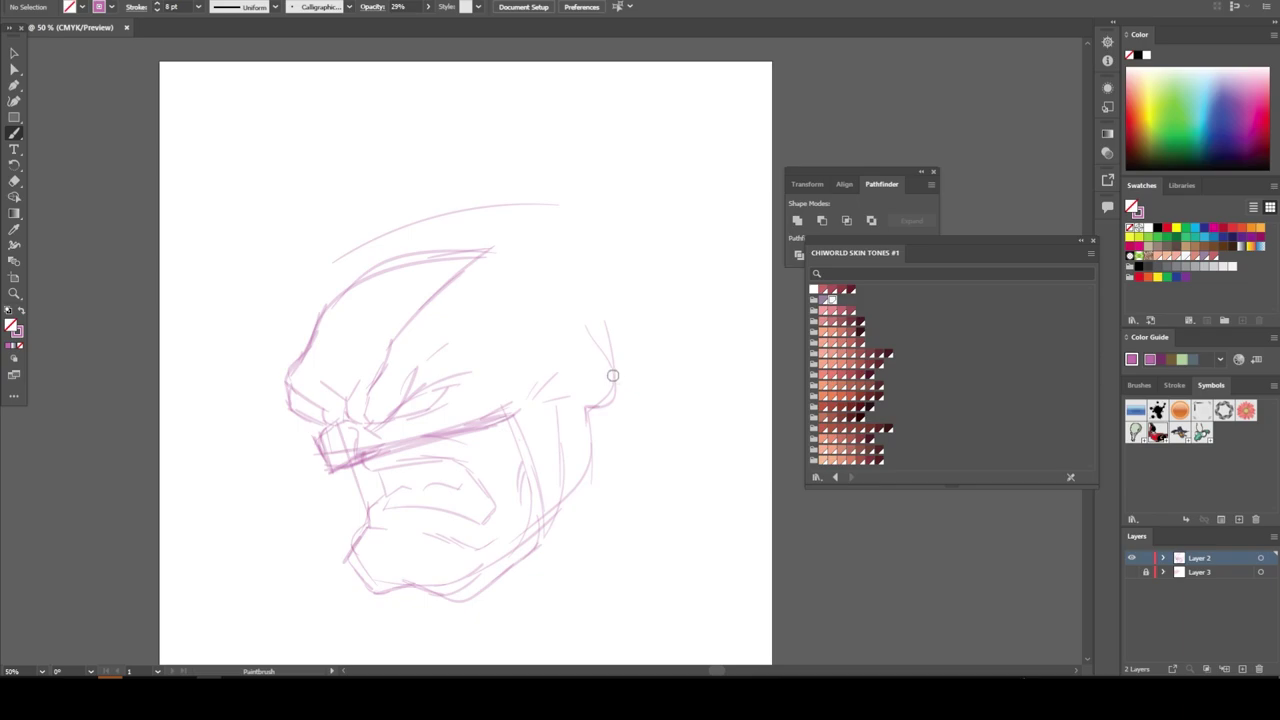
{"action": "mouse_move", "coordinate": [688, 428]}
{"action": "left_mouse_down"}
{"action": "mouse_move", "coordinate": [750, 330]}
{"action": "mouse_move", "coordinate": [646, 62]}
{"action": "left_mouse_up"}
{"action": "scroll", "coordinate": [428, 304], "scroll_direction": "up", "scroll_amount": 2}
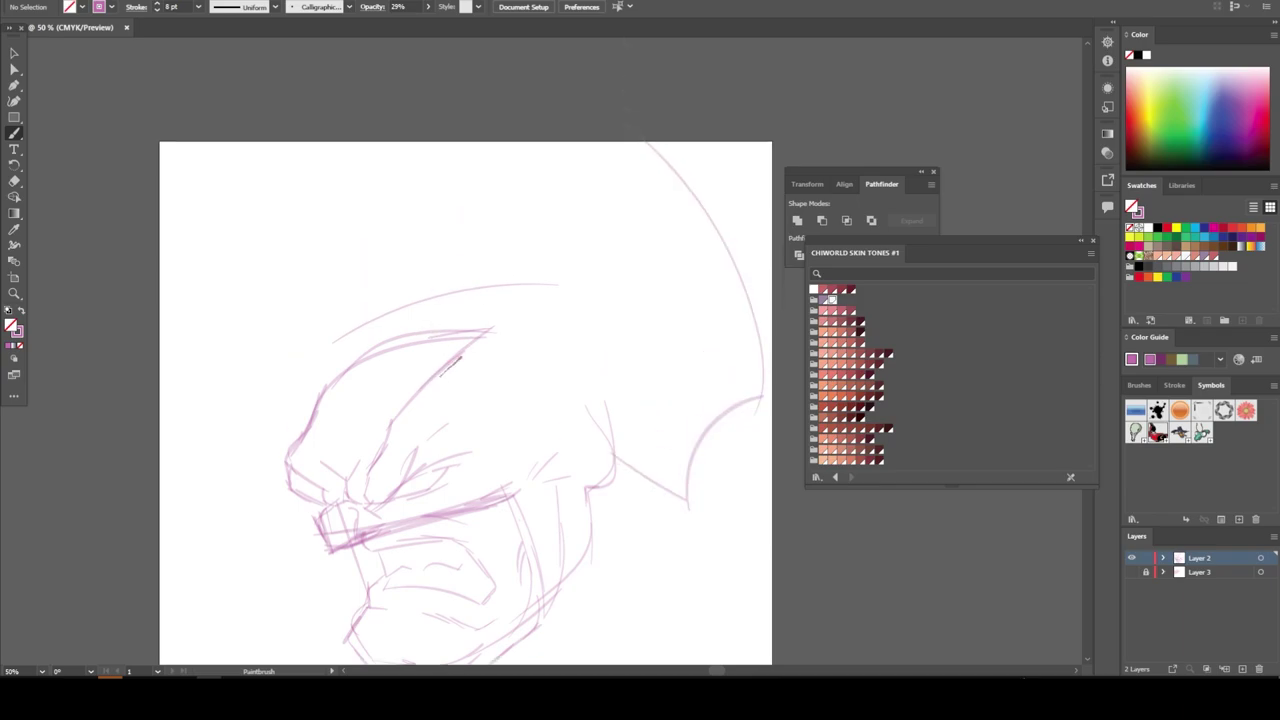
{"action": "left_click_drag", "start_coordinate": [455, 364], "coordinate": [530, 40]}
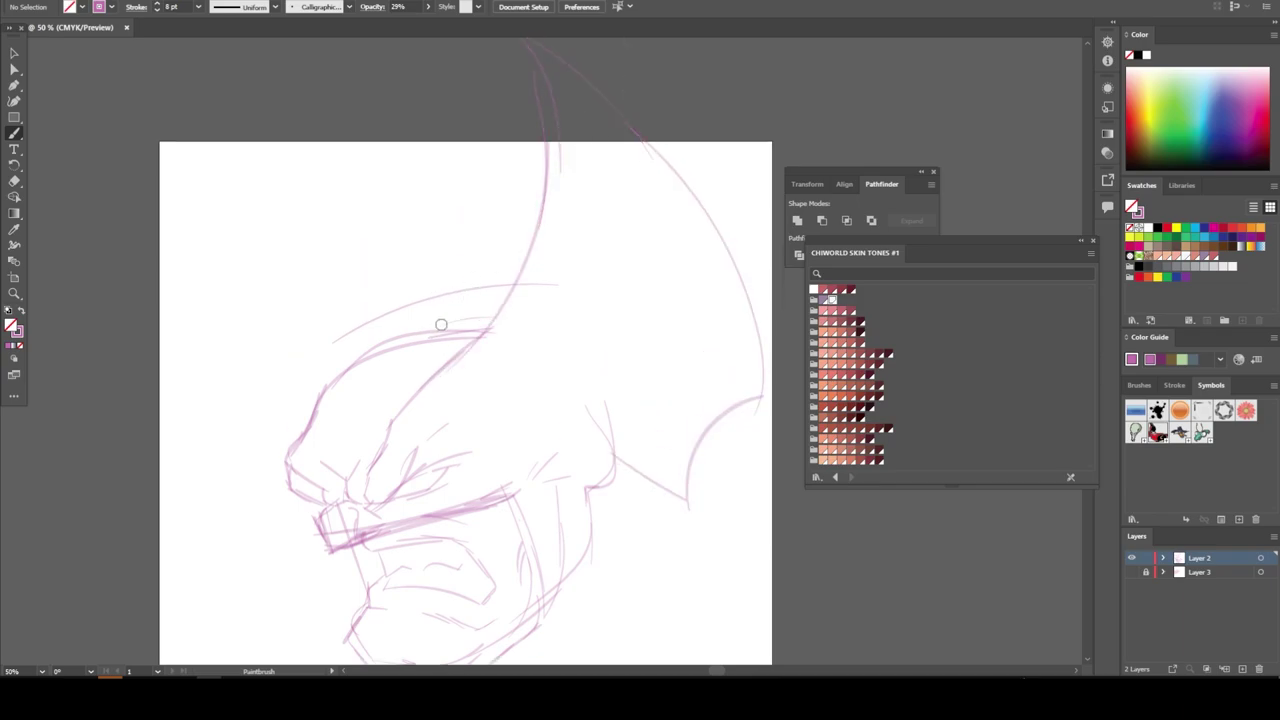
{"action": "left_click_drag", "start_coordinate": [441, 324], "coordinate": [505, 312]}
{"action": "mouse_move", "coordinate": [340, 378]}
{"action": "left_mouse_down"}
{"action": "mouse_move", "coordinate": [502, 310]}
{"action": "mouse_move", "coordinate": [400, 150]}
{"action": "mouse_move", "coordinate": [361, 188]}
{"action": "mouse_move", "coordinate": [306, 420]}
{"action": "left_mouse_up"}
{"action": "left_click_drag", "start_coordinate": [350, 145], "coordinate": [304, 440]}
{"action": "mouse_move", "coordinate": [358, 240]}
{"action": "left_mouse_down"}
{"action": "mouse_move", "coordinate": [336, 82]}
{"action": "mouse_move", "coordinate": [467, 282]}
{"action": "left_mouse_up"}
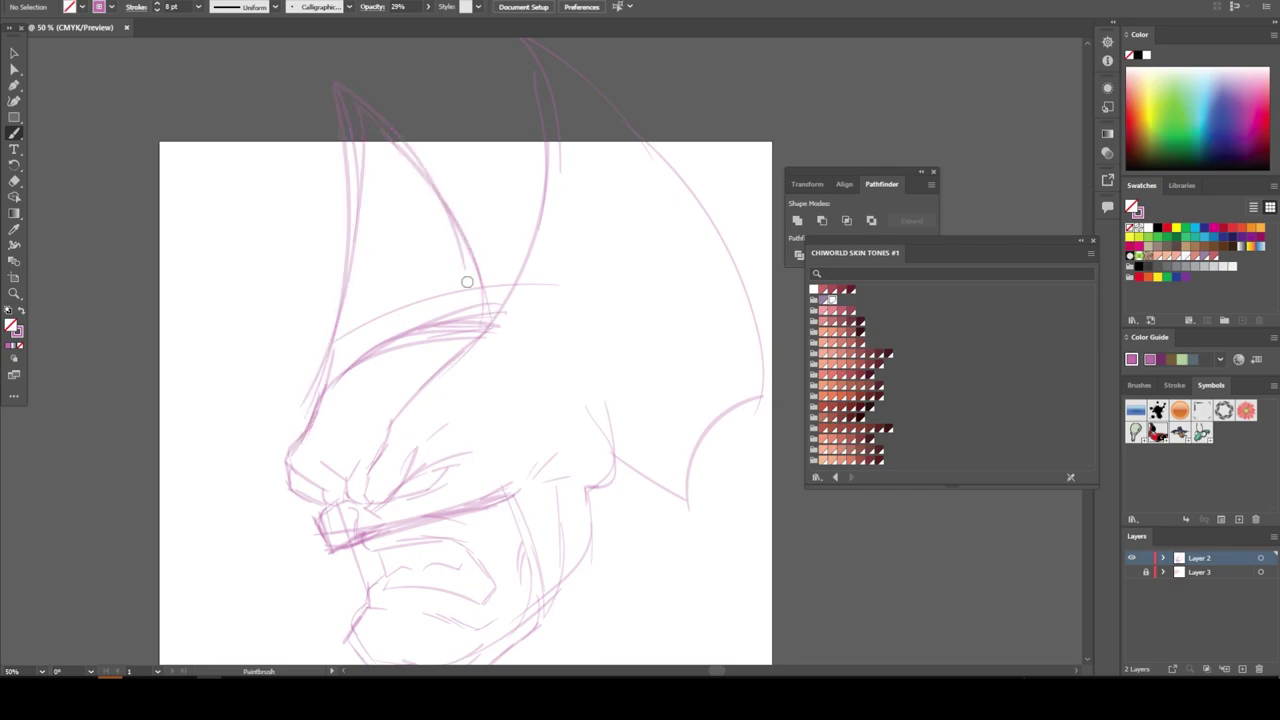
{"action": "key", "text": "ctrl+minus"}
{"action": "key", "text": "ctrl+minus"}
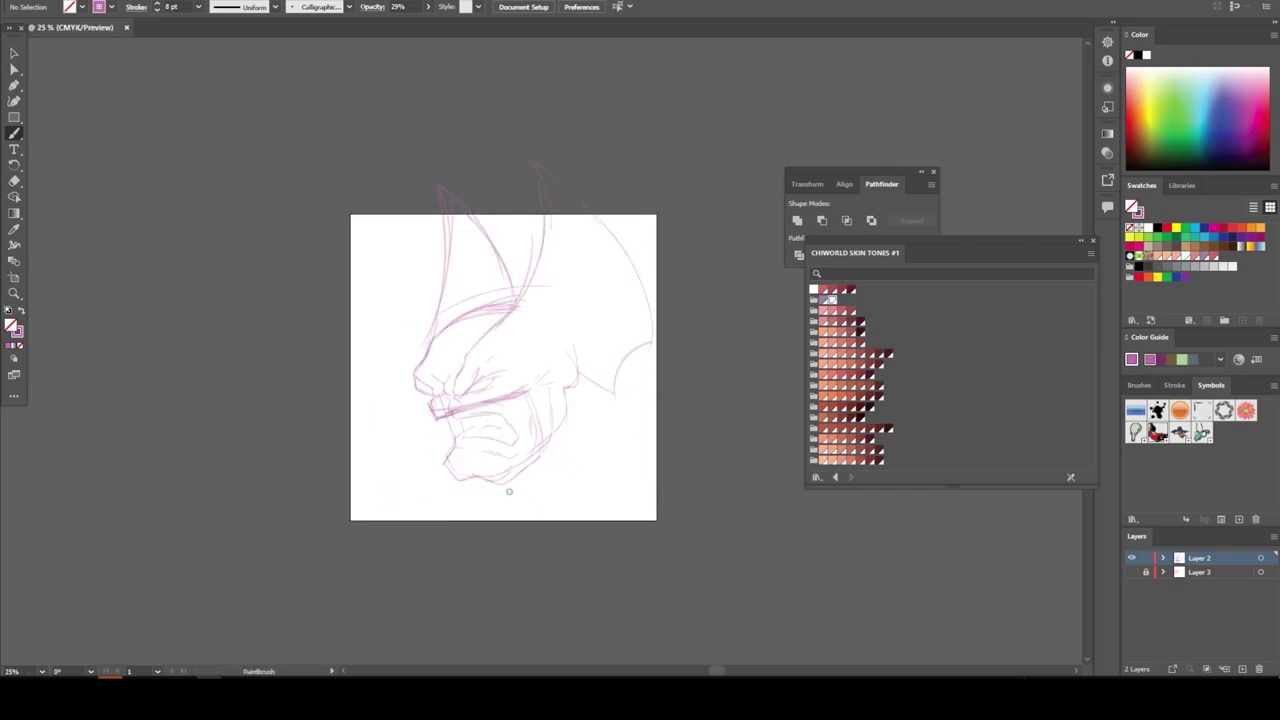
Scale the whole sketch down to fit the artboard and shift it slightly upward
{"action": "key", "text": "v"}
{"action": "key", "text": "ctrl+a"}
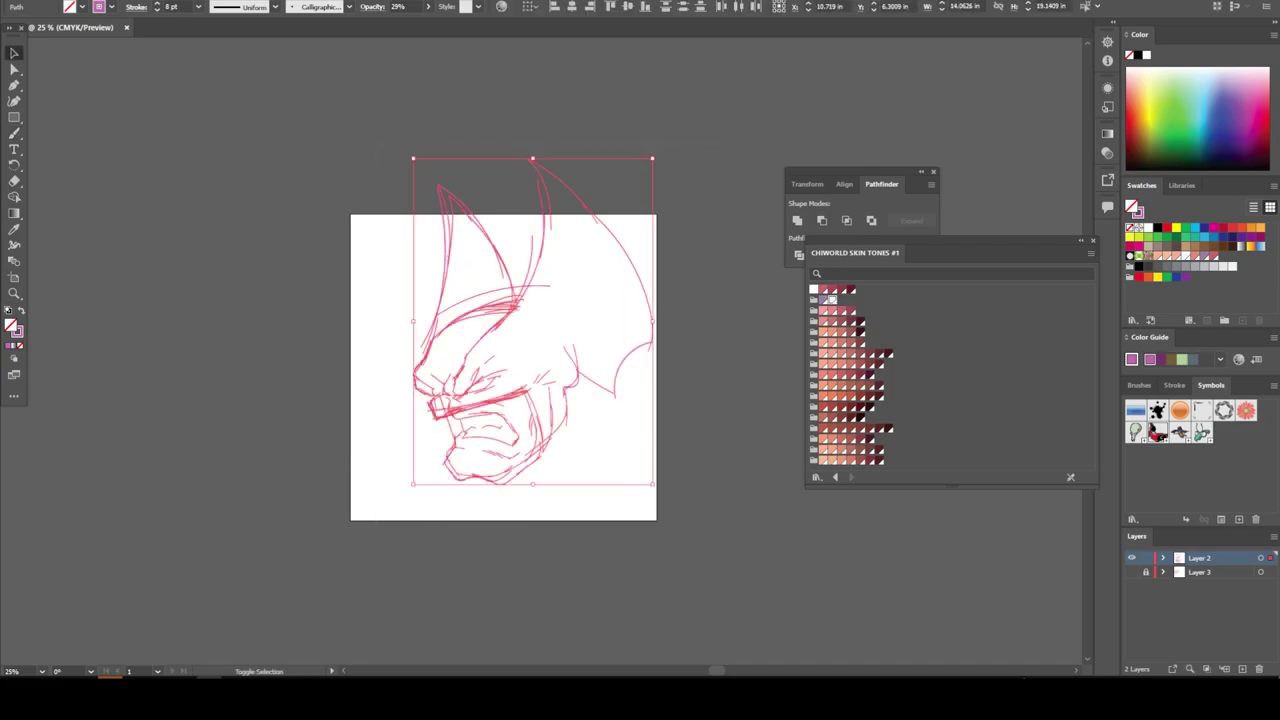
{"action": "left_click_drag", "start_coordinate": [652, 158], "coordinate": [652, 250]}
{"action": "key", "text": "ctrl+shift+a"}
{"action": "scroll", "coordinate": [503, 340], "scroll_direction": "down", "scroll_amount": 1}
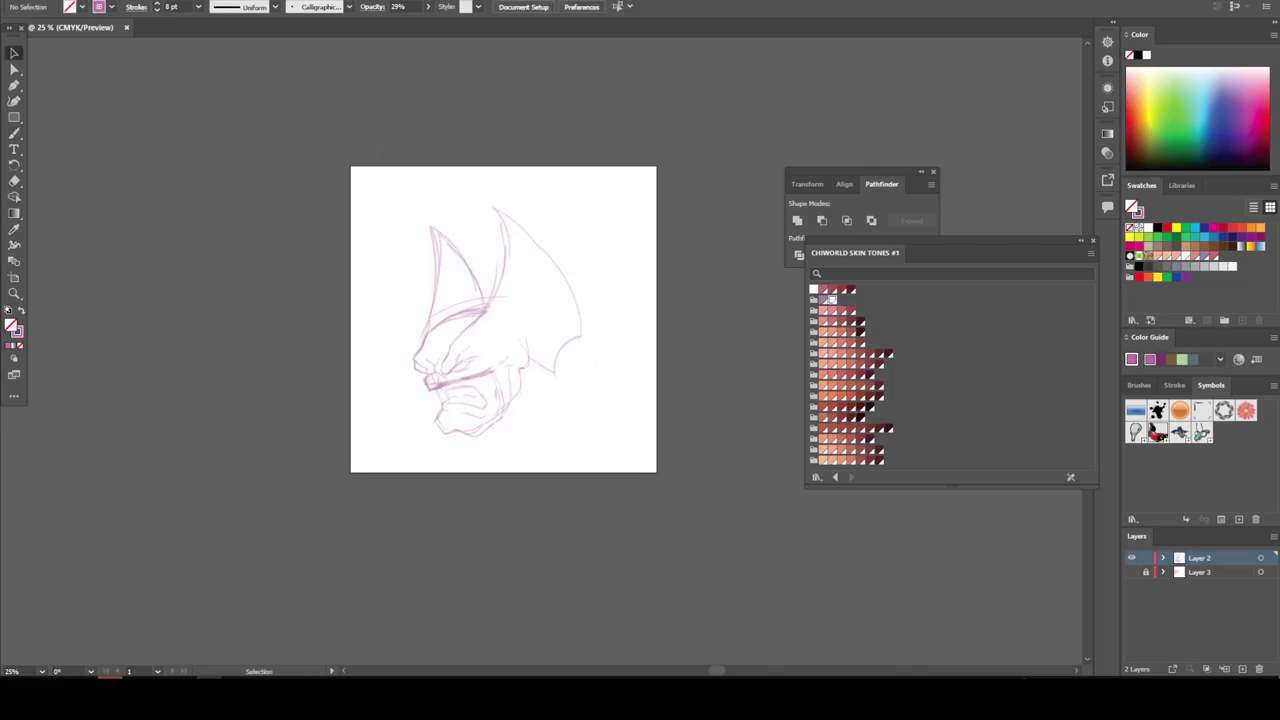
{"action": "key", "text": "ctrl+plus"}
{"action": "left_click_drag", "start_coordinate": [206, 106], "coordinate": [543, 300]}
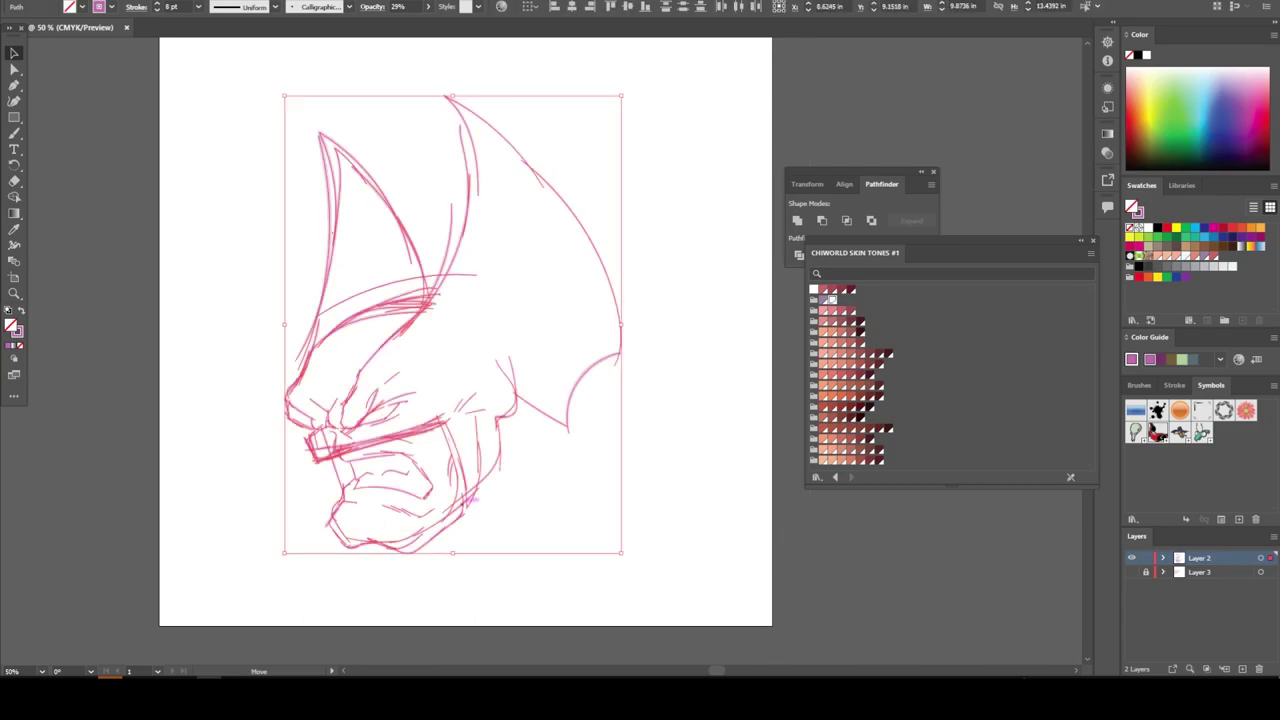
{"action": "left_click_drag", "start_coordinate": [392, 377], "coordinate": [396, 348]}
{"action": "key", "text": "ctrl+shift+a"}
Rotate the right ear clockwise, nudge it right and stretch it larger
{"action": "scroll", "coordinate": [465, 330], "scroll_direction": "up", "scroll_amount": 2}
{"action": "mouse_move", "coordinate": [438, 106]}
{"action": "left_mouse_down"}
{"action": "mouse_move", "coordinate": [668, 363]}
{"action": "mouse_move", "coordinate": [662, 388]}
{"action": "left_mouse_up"}
{"action": "left_click_drag", "start_coordinate": [632, 124], "coordinate": [682, 176]}
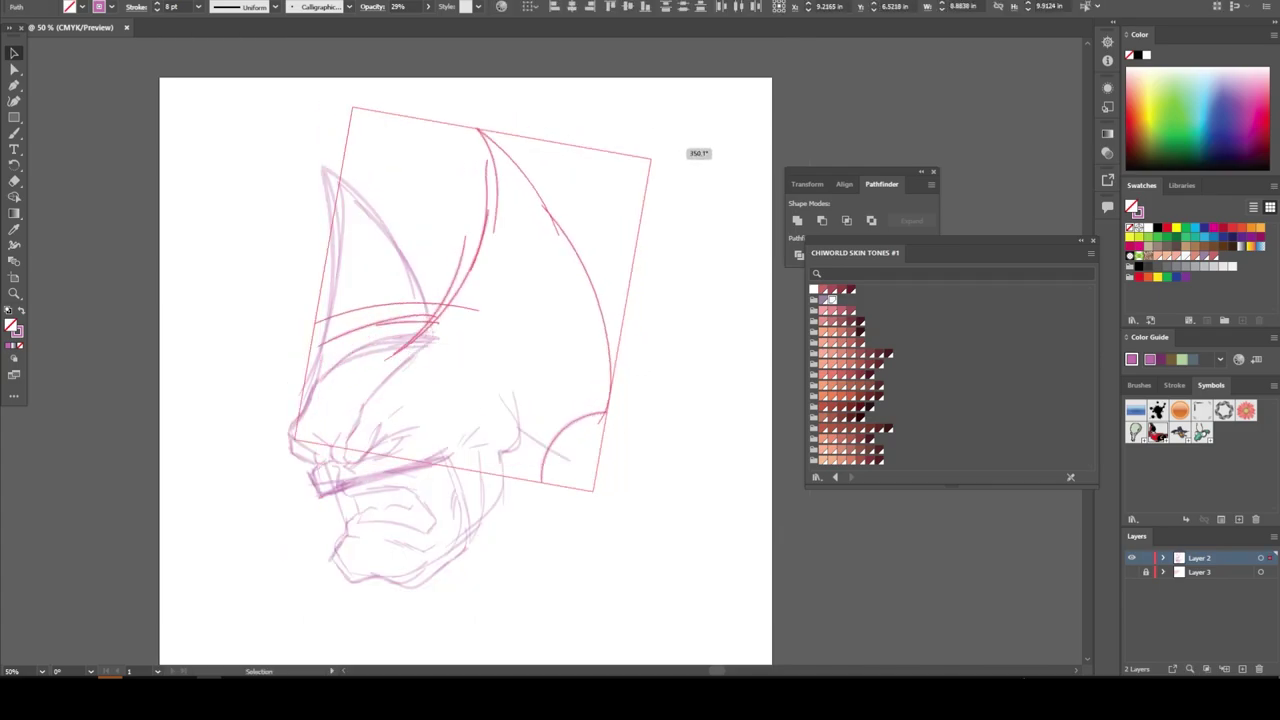
{"action": "key", "text": "shift+Right"}
{"action": "key", "text": "shift+Right"}
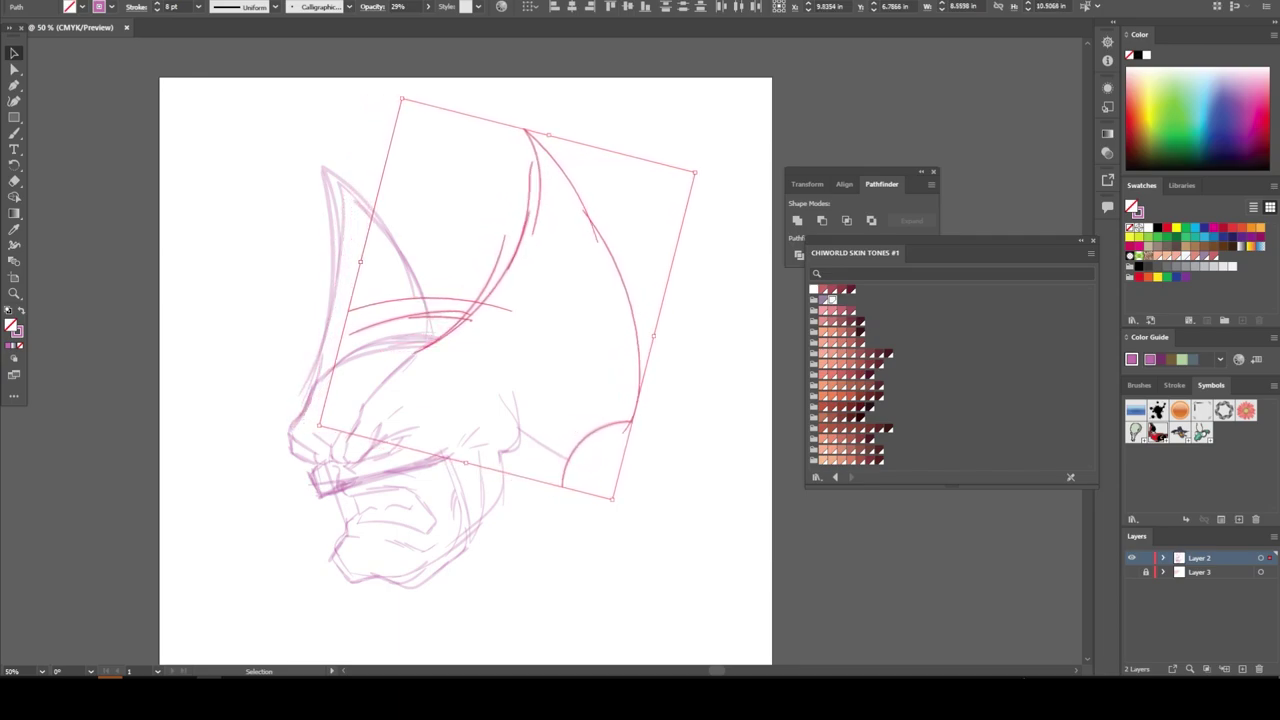
{"action": "left_click_drag", "start_coordinate": [695, 172], "coordinate": [718, 182]}
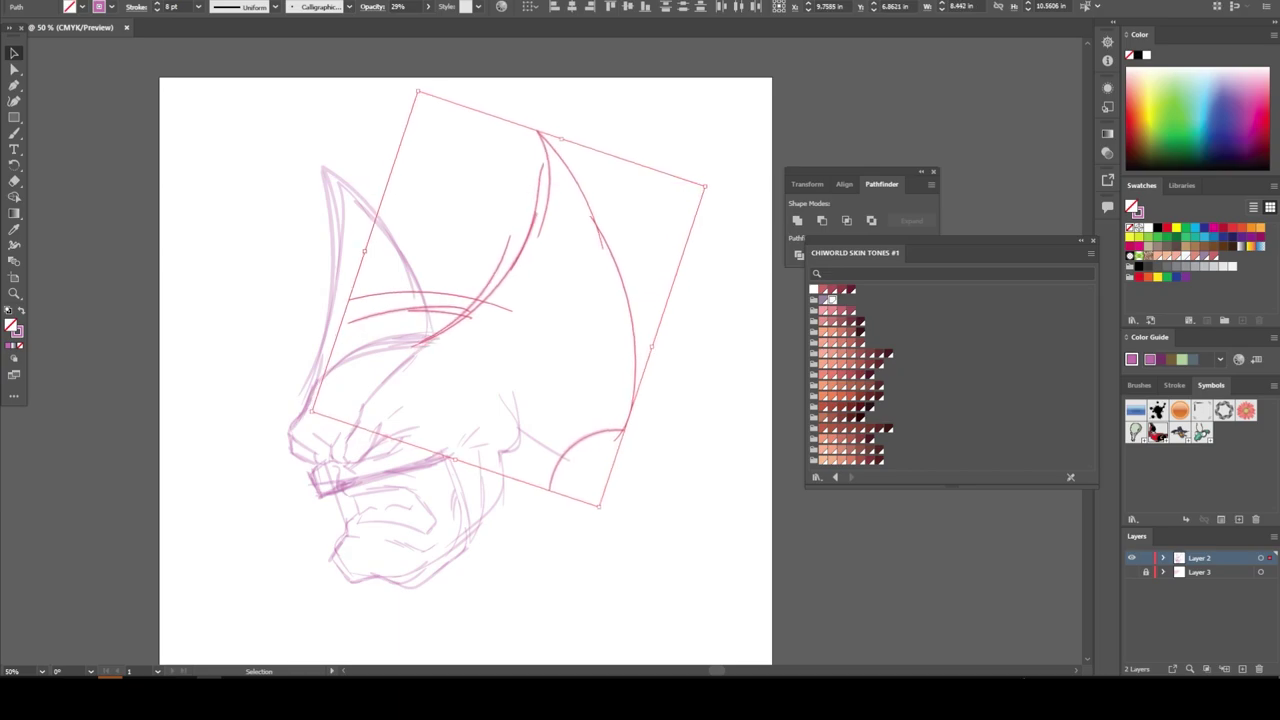
Select and reposition the left ear strokes
{"action": "left_click_drag", "start_coordinate": [236, 171], "coordinate": [432, 305]}
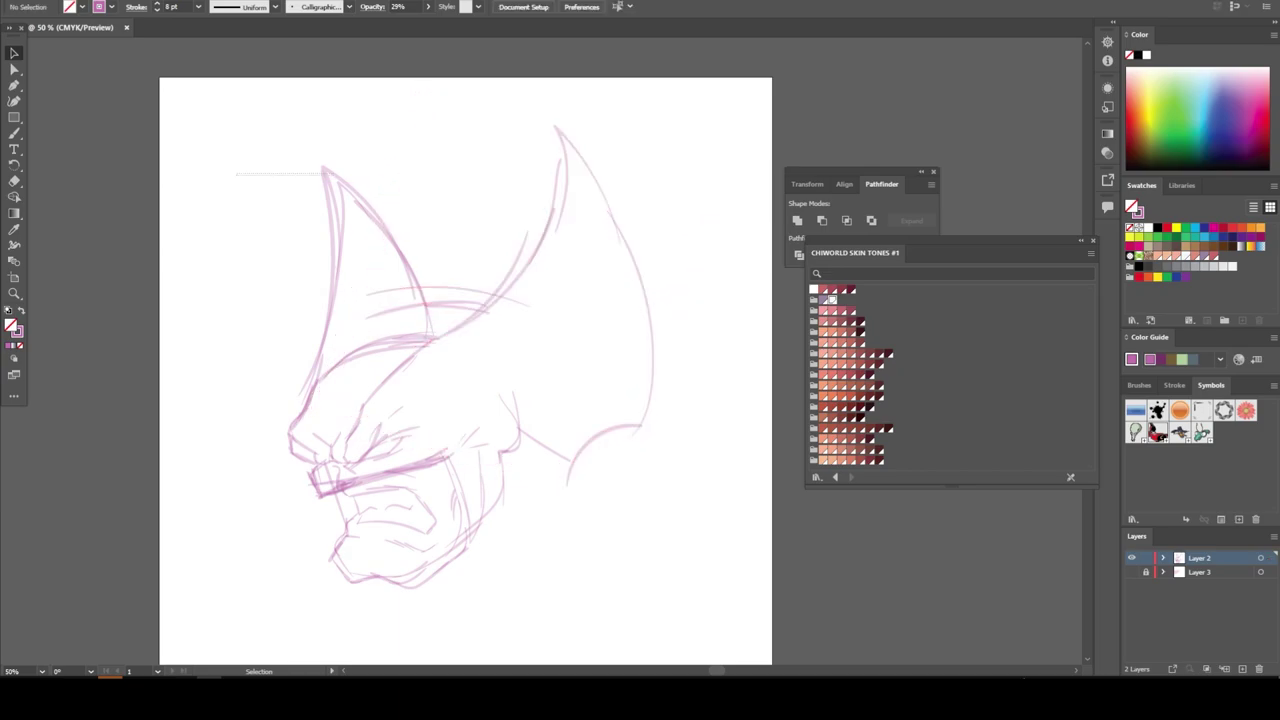
{"action": "left_click_drag", "start_coordinate": [530, 405], "coordinate": [571, 398]}
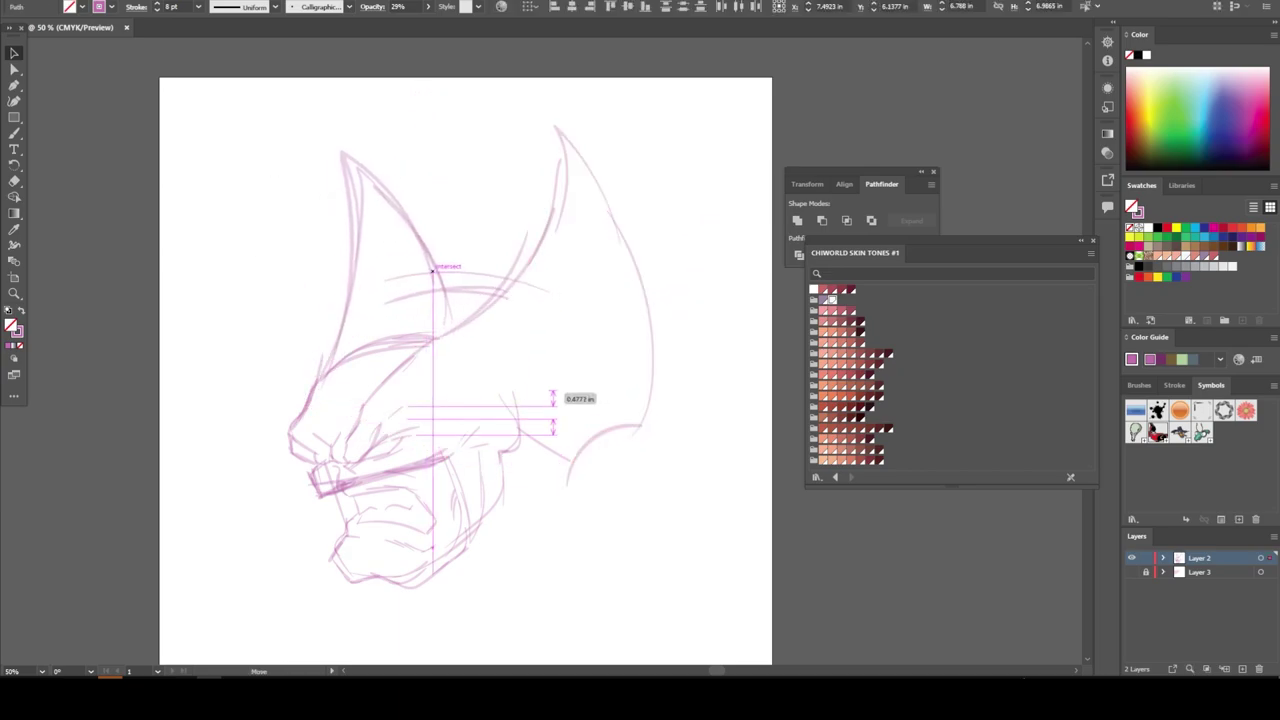
{"action": "key", "text": "ctrl+shift+a"}
{"action": "scroll", "coordinate": [571, 398], "scroll_direction": "down", "scroll_amount": 2}
Add a brow stroke, a cheek-to-curve connector and a neck line from the chin
{"action": "key", "text": "b"}
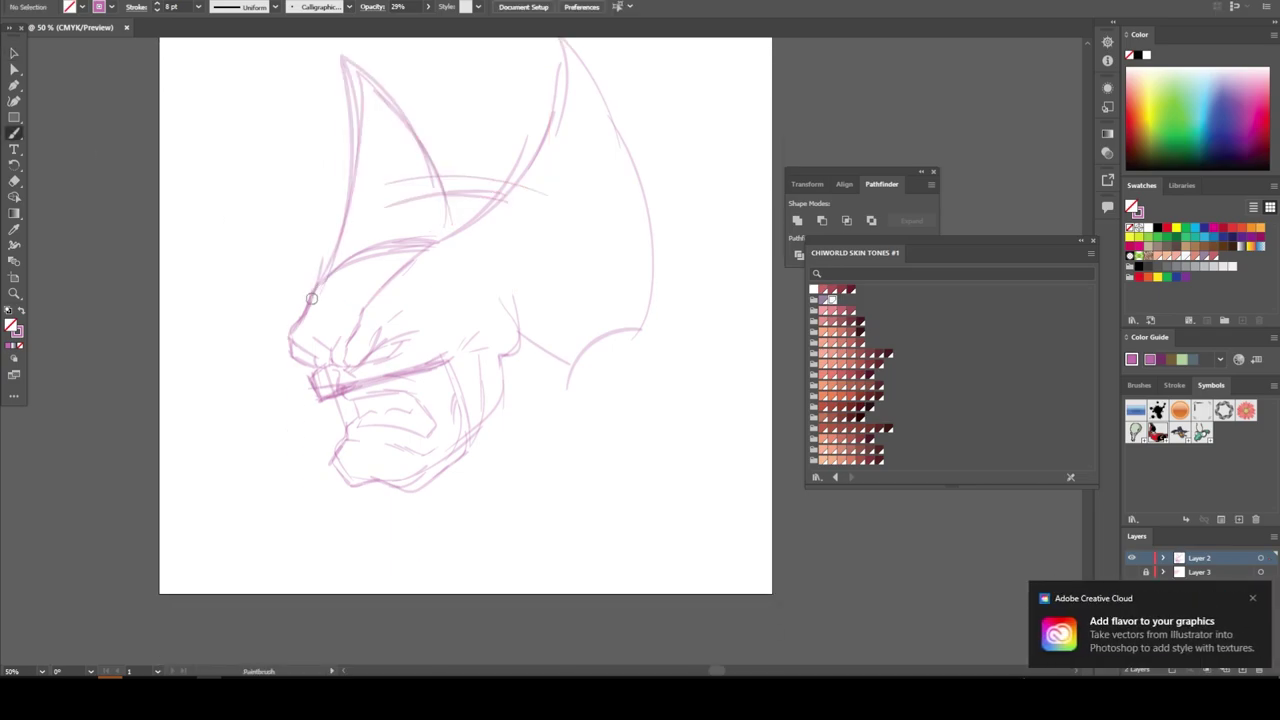
{"action": "left_click_drag", "start_coordinate": [330, 270], "coordinate": [472, 227]}
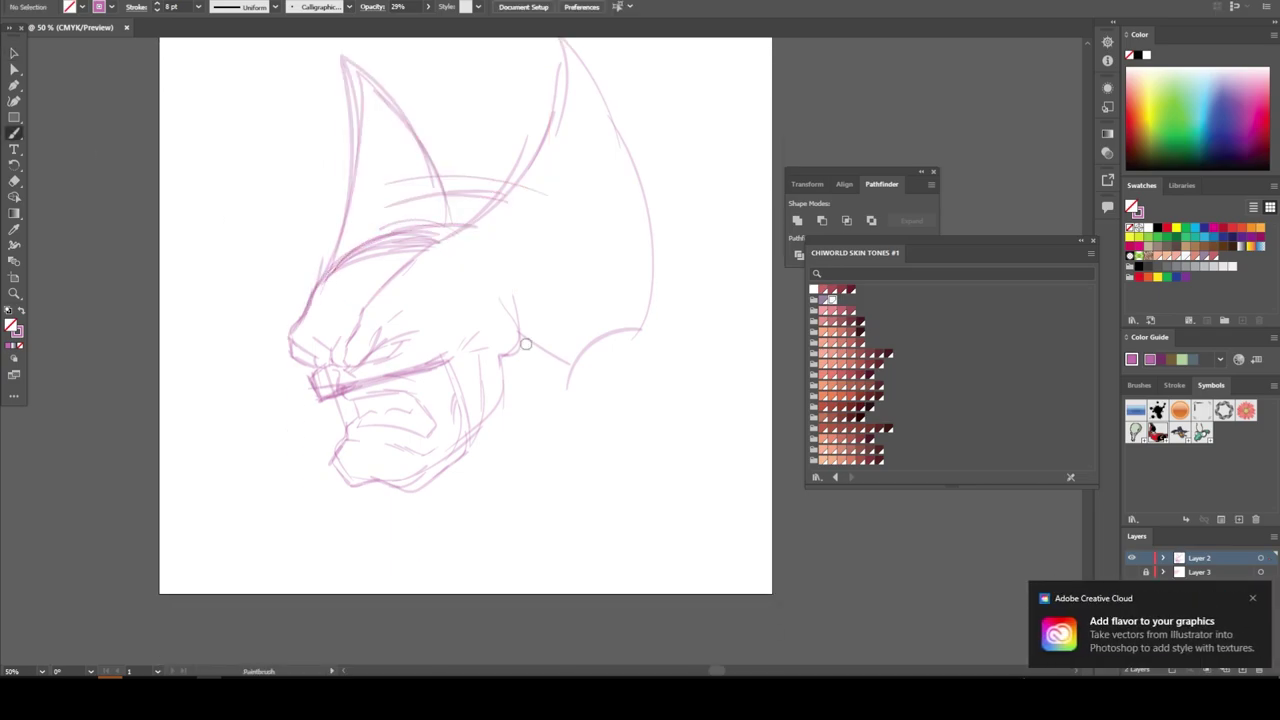
{"action": "mouse_move", "coordinate": [525, 343]}
{"action": "left_mouse_down"}
{"action": "mouse_move", "coordinate": [573, 357]}
{"action": "mouse_move", "coordinate": [616, 402]}
{"action": "mouse_move", "coordinate": [692, 436]}
{"action": "left_mouse_up"}
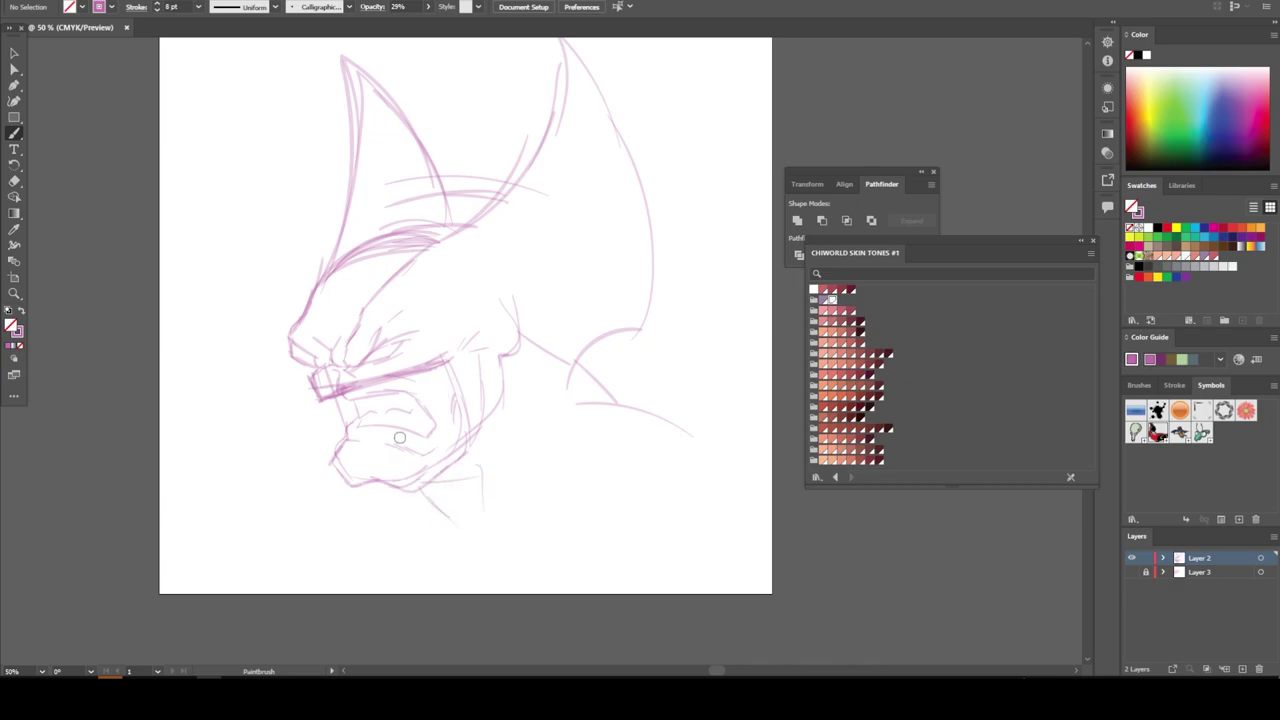
{"action": "mouse_move", "coordinate": [450, 526]}
{"action": "left_mouse_down"}
{"action": "mouse_move", "coordinate": [627, 423]}
{"action": "mouse_move", "coordinate": [452, 522]}
{"action": "left_mouse_up"}
{"action": "key", "text": "ctrl+1"}
{"action": "scroll", "coordinate": [466, 580], "scroll_direction": "down", "scroll_amount": 2}
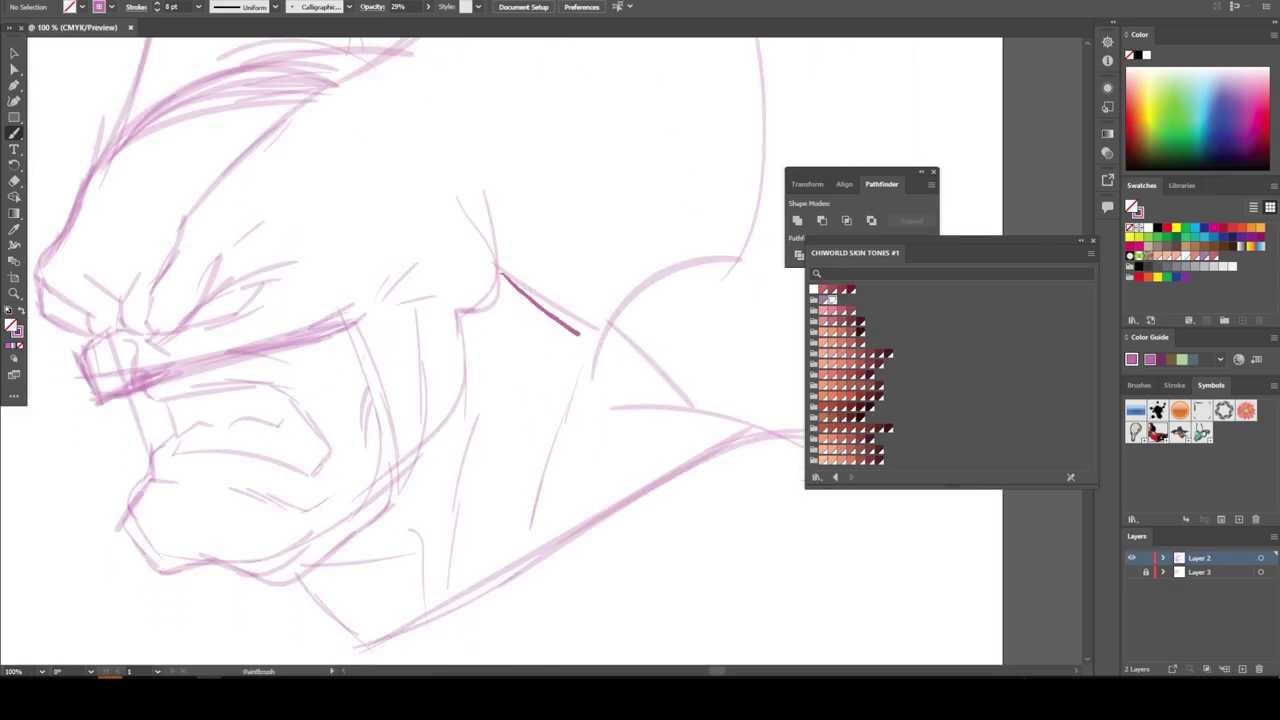
{"action": "key", "text": "ctrl+minus"}
{"action": "key", "text": "ctrl+minus"}
{"action": "key", "text": "ctrl+plus"}
{"action": "key", "text": "ctrl+minus"}
{"action": "key", "text": "ctrl+minus"}
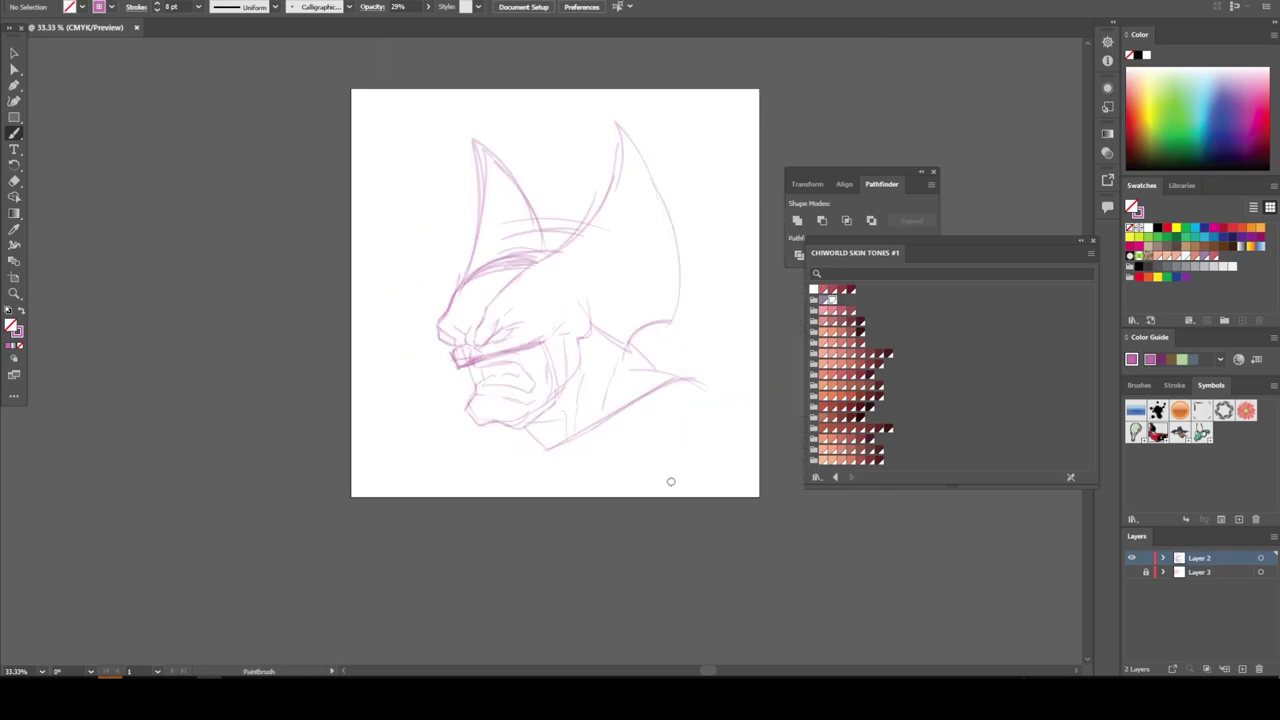
{"action": "key", "text": "ctrl+plus"}
{"action": "key", "text": "ctrl+plus"}
{"action": "key", "text": "ctrl+minus"}
{"action": "key", "text": "ctrl+minus"}
Create a new top layer with default black stroke at 4 pt and zoom in on the mouth
{"action": "left_click", "coordinate": [1240, 668]}
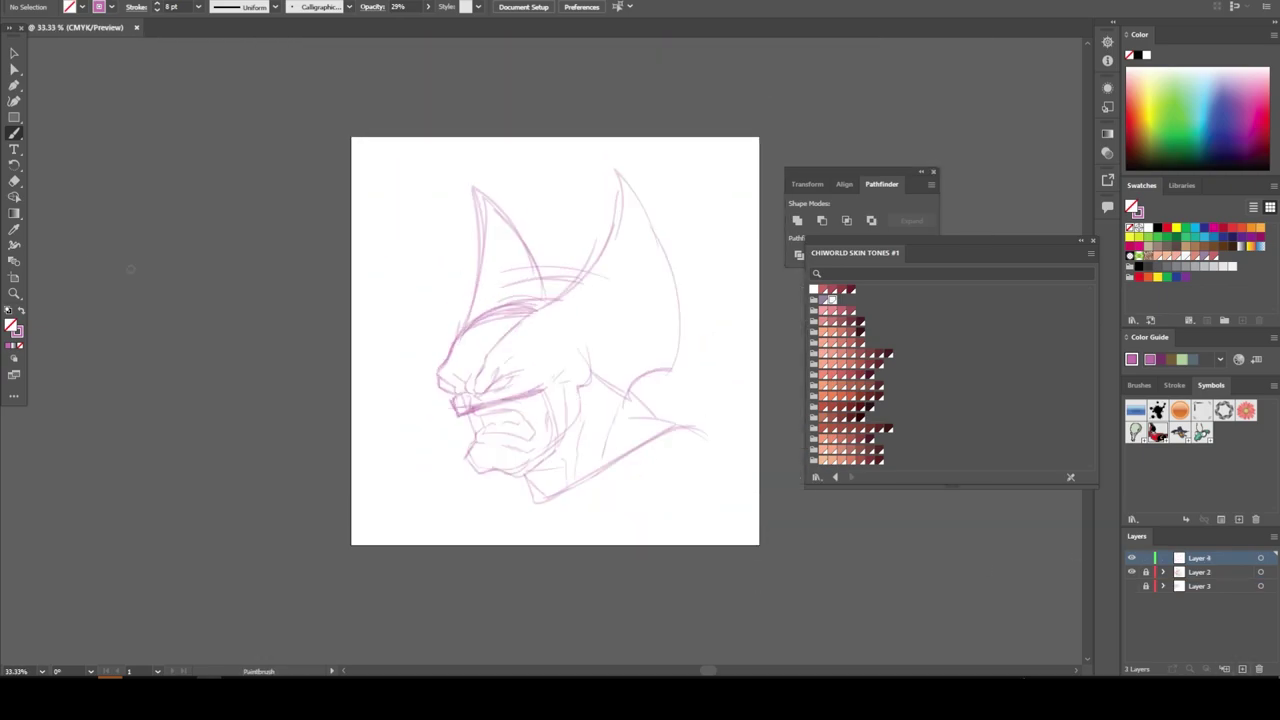
{"action": "key", "text": "d"}
{"action": "left_click_drag", "start_coordinate": [280, 268], "coordinate": [287, 364]}
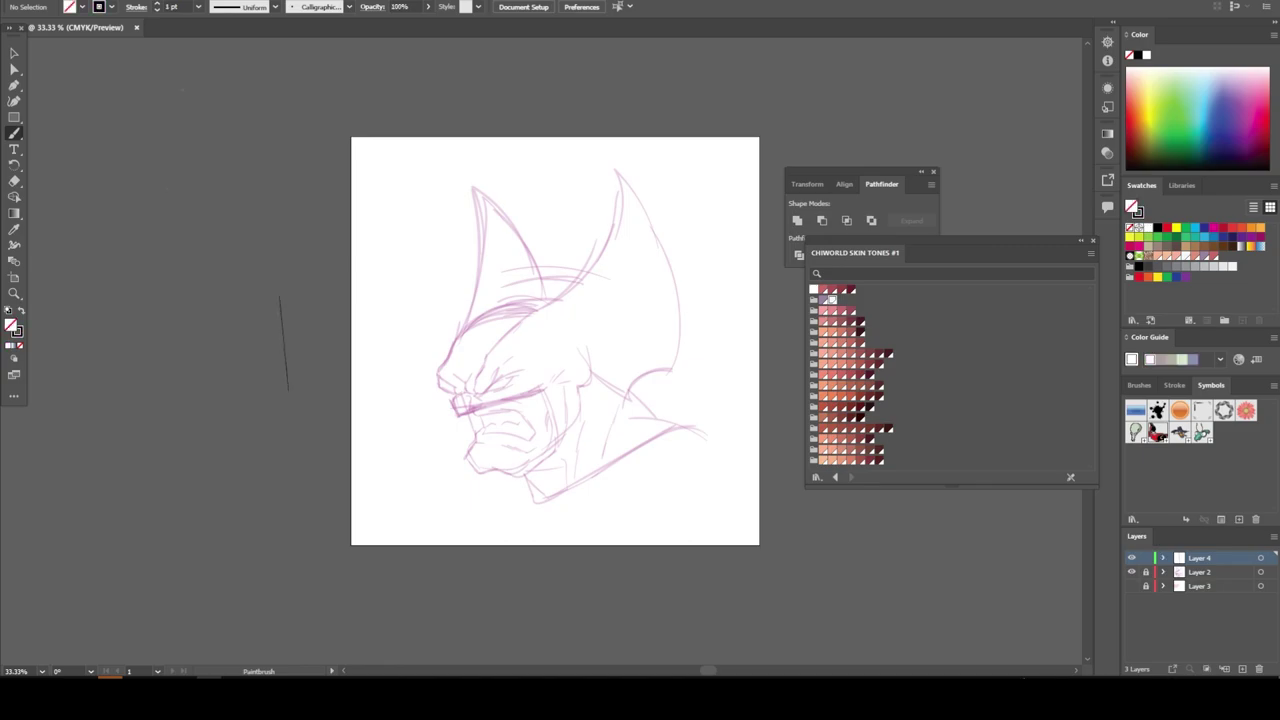
{"action": "left_click", "coordinate": [198, 6]}
{"action": "left_click", "coordinate": [215, 109]}
{"action": "left_click_drag", "start_coordinate": [243, 157], "coordinate": [220, 212]}
{"action": "scroll", "coordinate": [300, 200], "scroll_direction": "down", "scroll_amount": 2}
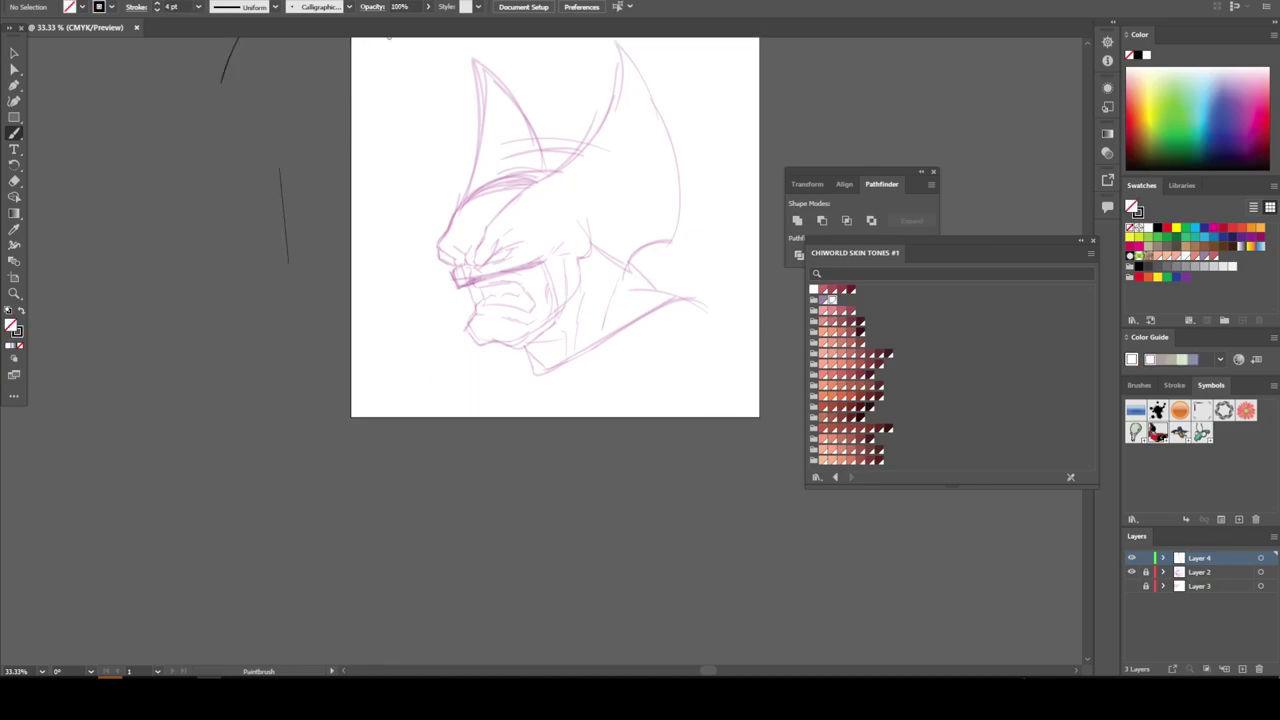
{"action": "scroll", "coordinate": [560, 330], "scroll_direction": "up", "scroll_amount": 2}
{"action": "scroll", "coordinate": [560, 330], "scroll_direction": "up", "scroll_amount": 2}
{"action": "scroll", "coordinate": [560, 330], "scroll_direction": "up", "scroll_amount": 1}
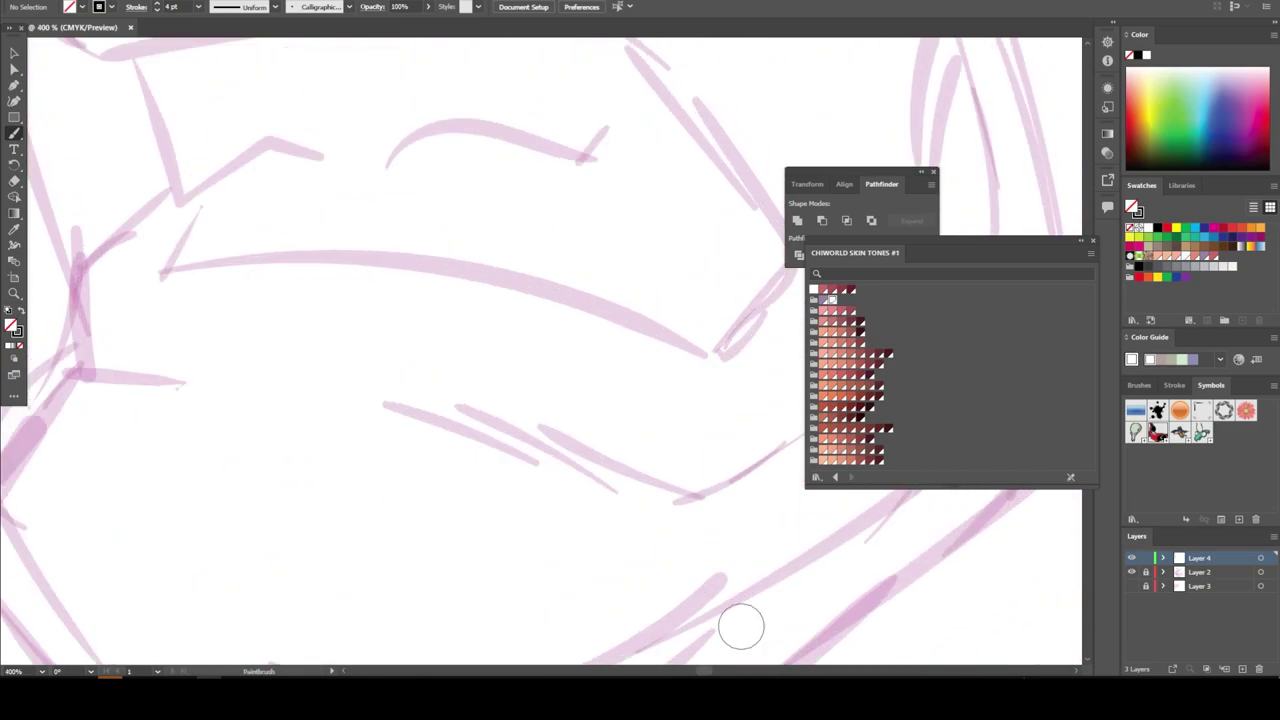
{"action": "scroll", "coordinate": [560, 330], "scroll_direction": "up", "scroll_amount": 1}
{"action": "scroll", "coordinate": [168, 234], "scroll_direction": "up", "scroll_amount": 1}
Adjust Paintbrush options and ink the upper mouth outline, jagged teeth and lower mouth edge
{"action": "mouse_move", "coordinate": [168, 234]}
{"action": "left_mouse_down"}
{"action": "mouse_move", "coordinate": [329, 257]}
{"action": "mouse_move", "coordinate": [491, 214]}
{"action": "mouse_move", "coordinate": [657, 306]}
{"action": "mouse_move", "coordinate": [714, 390]}
{"action": "mouse_move", "coordinate": [680, 505]}
{"action": "left_mouse_up"}
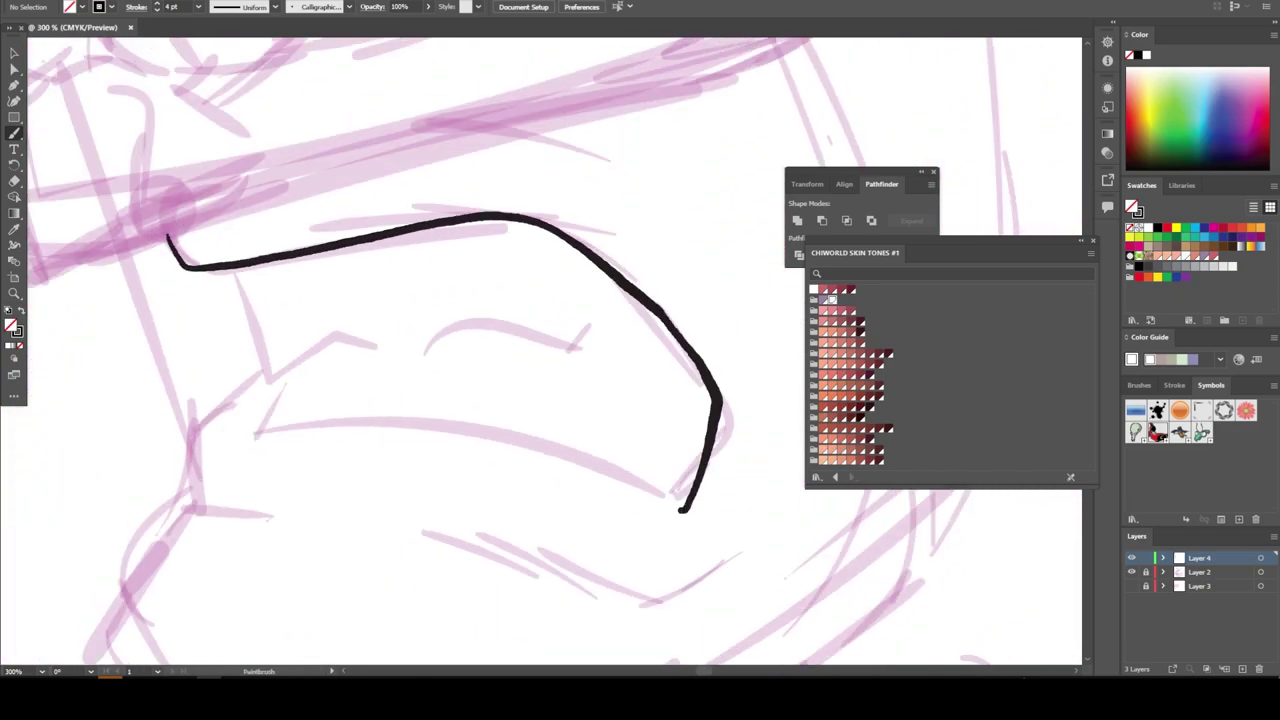
{"action": "key", "text": "ctrl+z"}
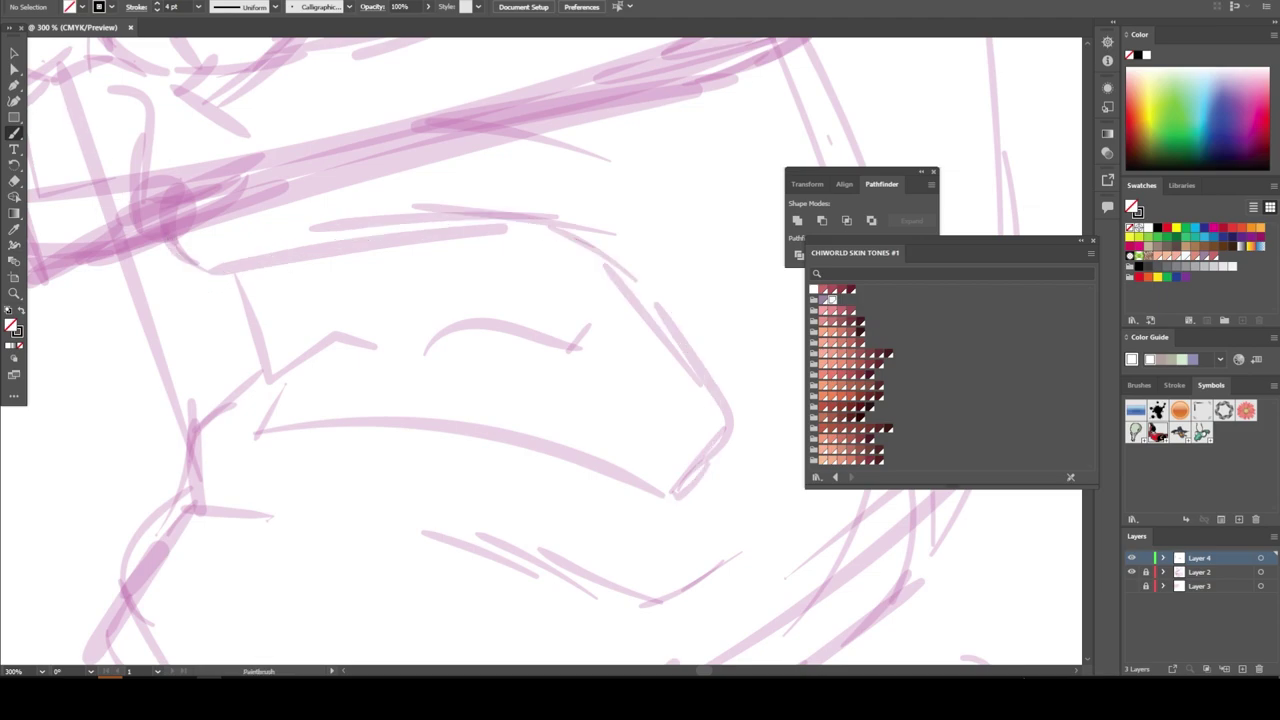
{"action": "key", "text": "Return"}
{"action": "left_click", "coordinate": [645, 411]}
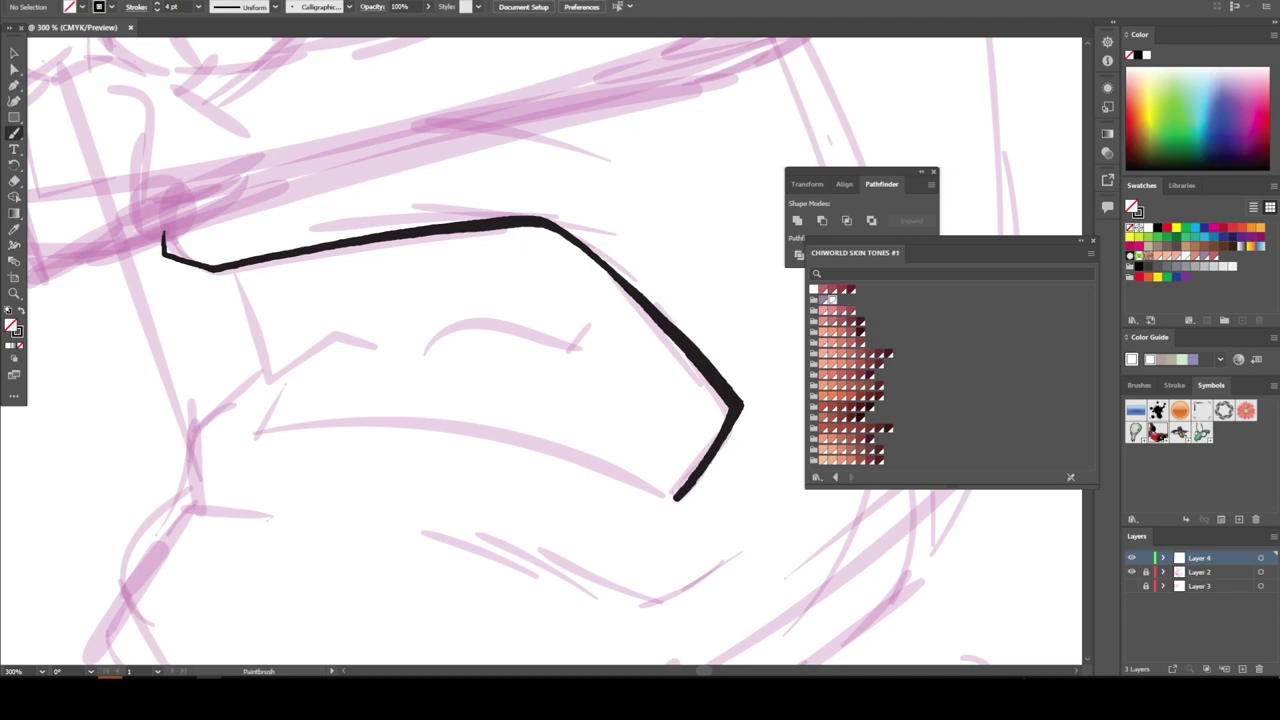
{"action": "left_click_drag", "start_coordinate": [205, 265], "coordinate": [648, 492]}
{"action": "mouse_move", "coordinate": [228, 268]}
{"action": "left_mouse_down"}
{"action": "mouse_move", "coordinate": [390, 358]}
{"action": "mouse_move", "coordinate": [555, 350]}
{"action": "left_mouse_up"}
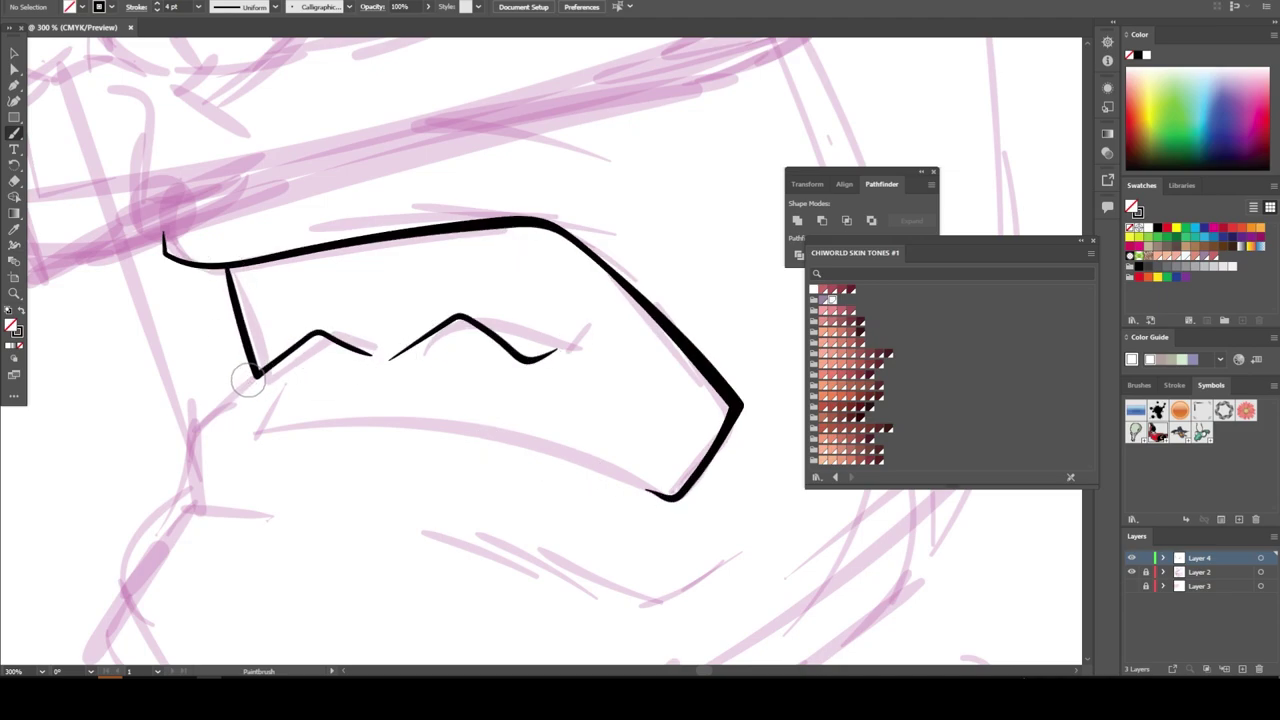
{"action": "left_click_drag", "start_coordinate": [258, 376], "coordinate": [674, 495]}
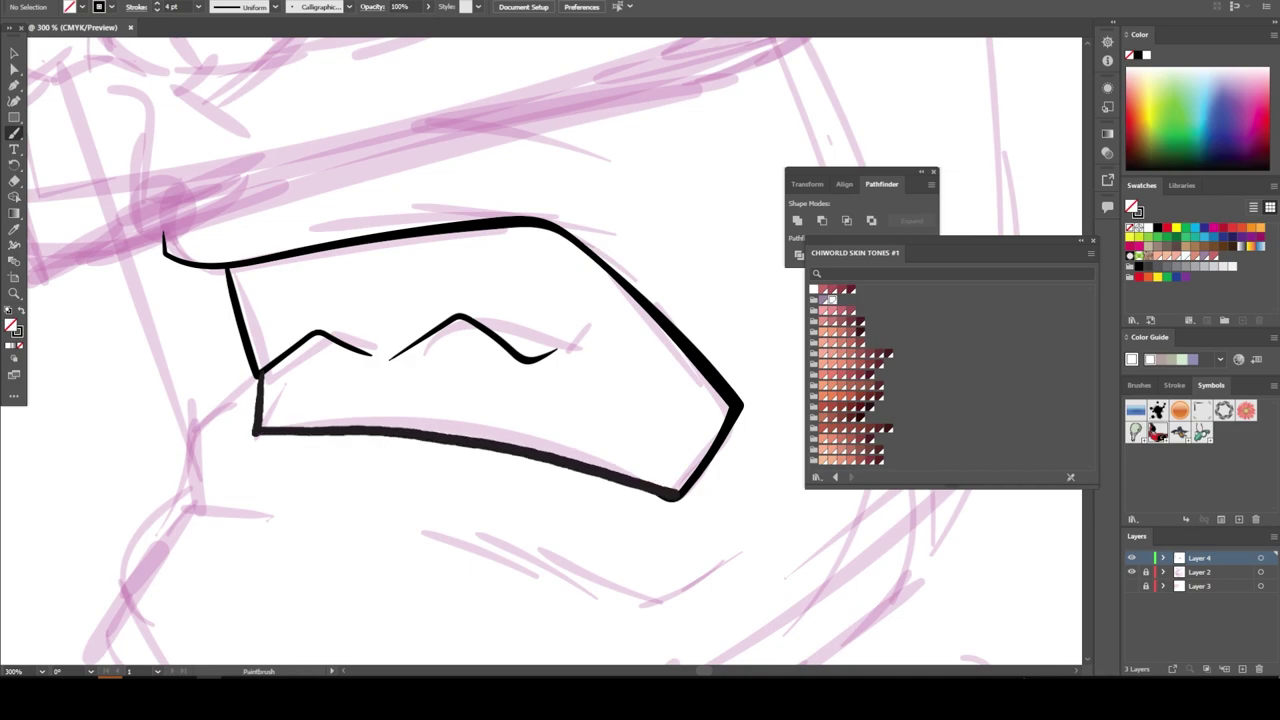
Ink strokes at the mouth corners, below the mouth and along the lower jaw
{"action": "key", "text": "ctrl+minus"}
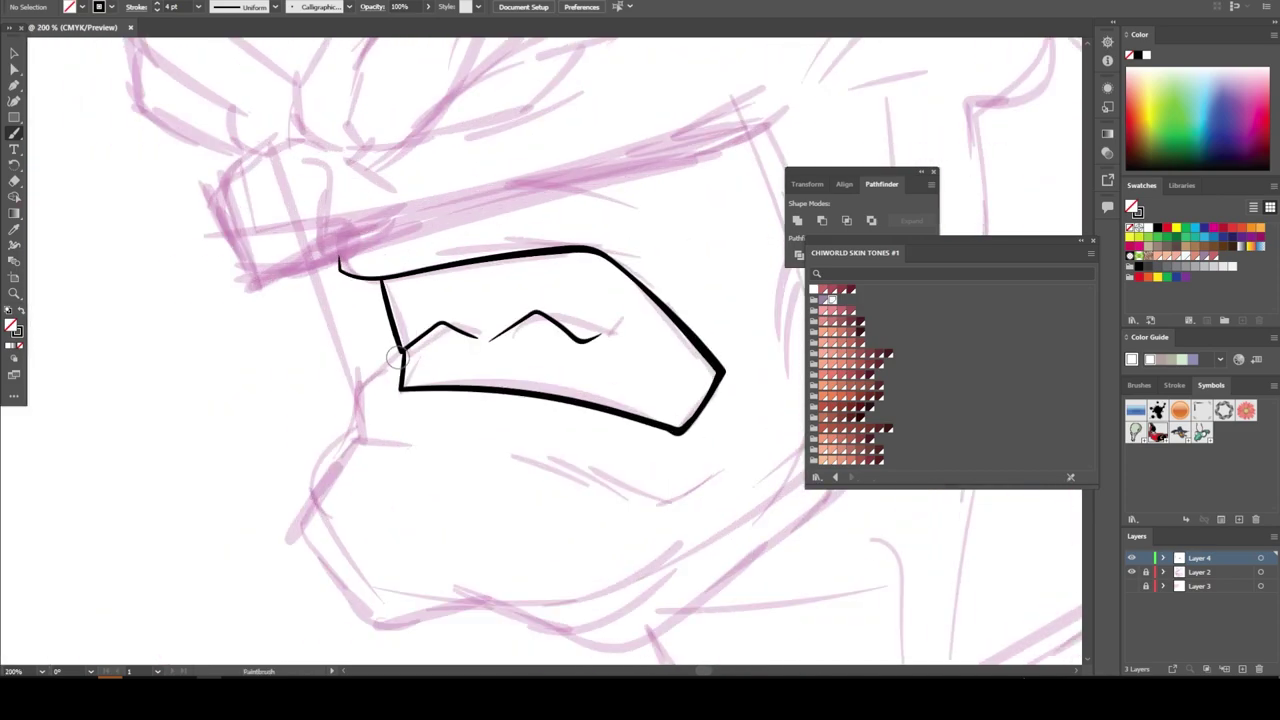
{"action": "mouse_move", "coordinate": [397, 352]}
{"action": "left_mouse_down"}
{"action": "mouse_move", "coordinate": [356, 388]}
{"action": "mouse_move", "coordinate": [411, 441]}
{"action": "left_mouse_up"}
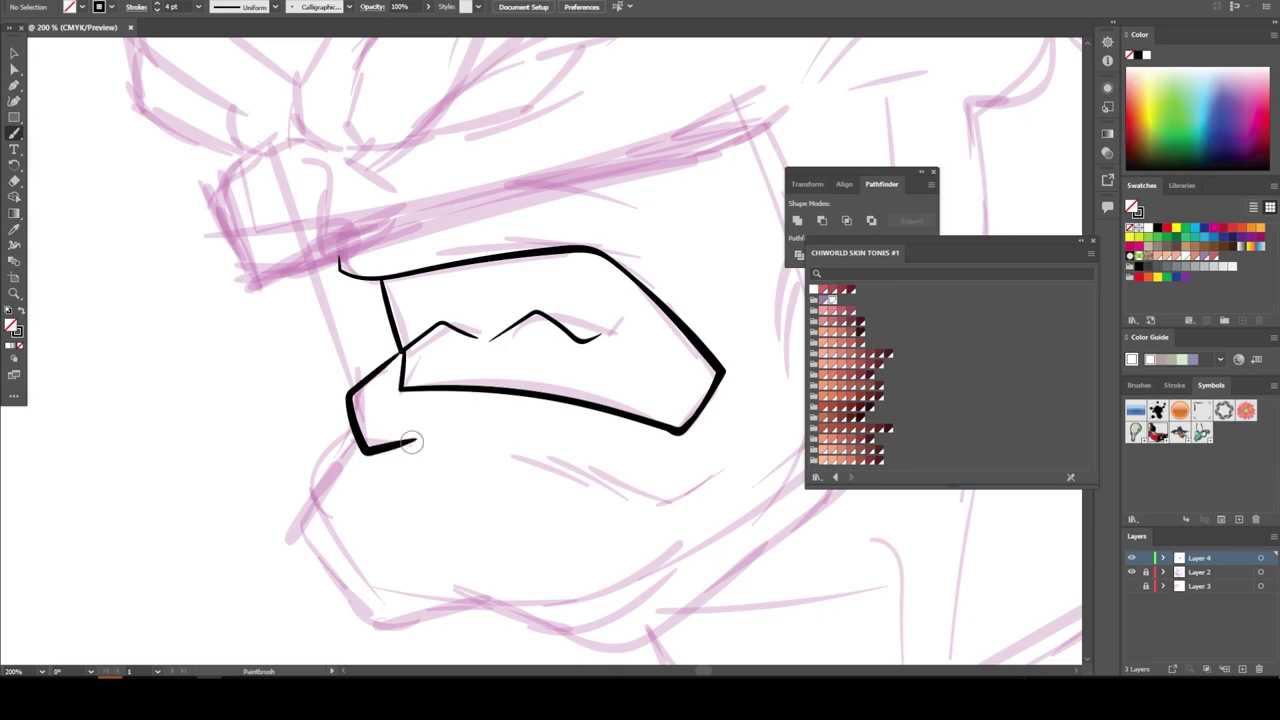
{"action": "left_click_drag", "start_coordinate": [426, 486], "coordinate": [266, 441]}
{"action": "left_click_drag", "start_coordinate": [513, 459], "coordinate": [380, 407]}
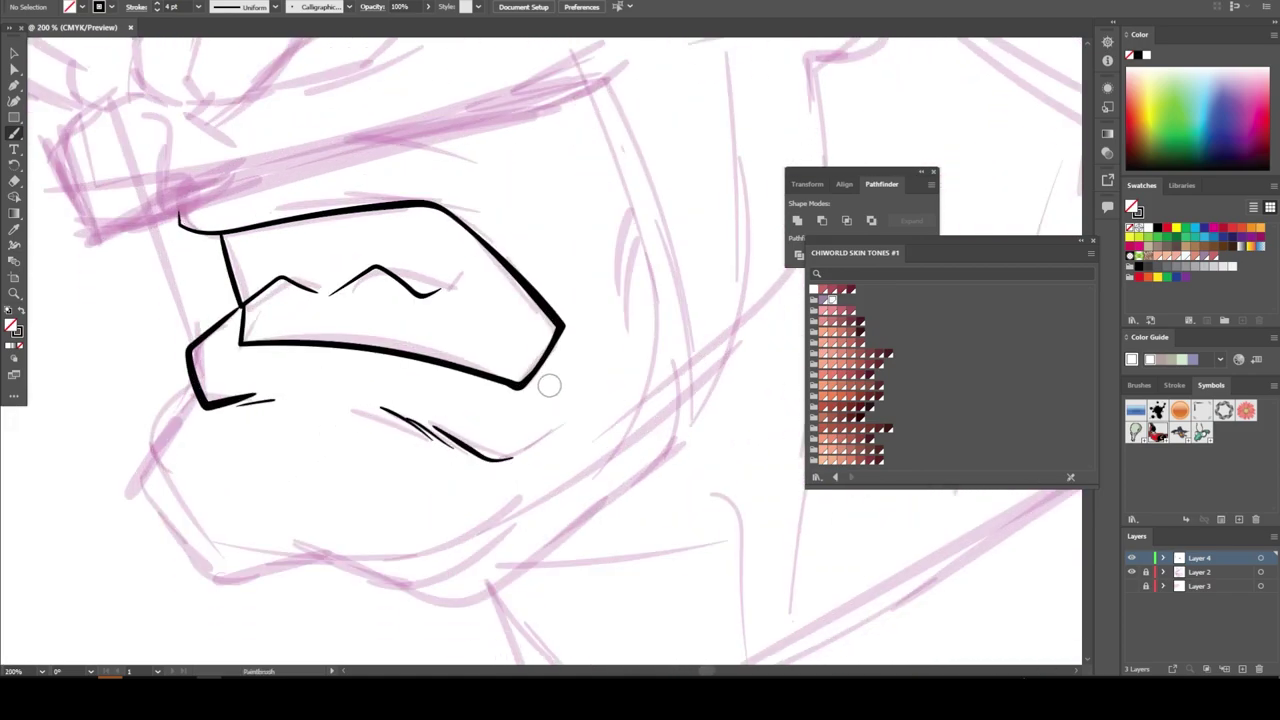
{"action": "left_click_drag", "start_coordinate": [553, 385], "coordinate": [558, 292]}
{"action": "scroll", "coordinate": [490, 292], "scroll_direction": "down", "scroll_amount": 3}
{"action": "scroll", "coordinate": [490, 290], "scroll_direction": "up", "scroll_amount": 3}
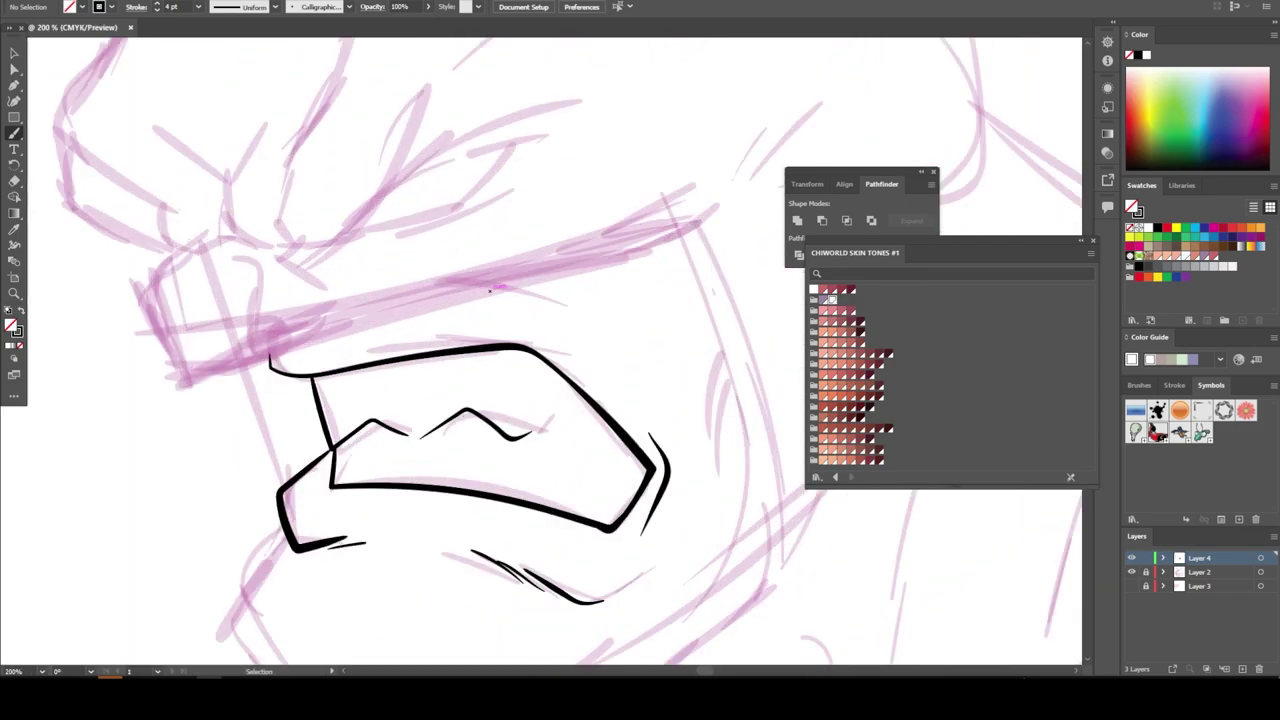
{"action": "left_click_drag", "start_coordinate": [627, 365], "coordinate": [490, 285]}
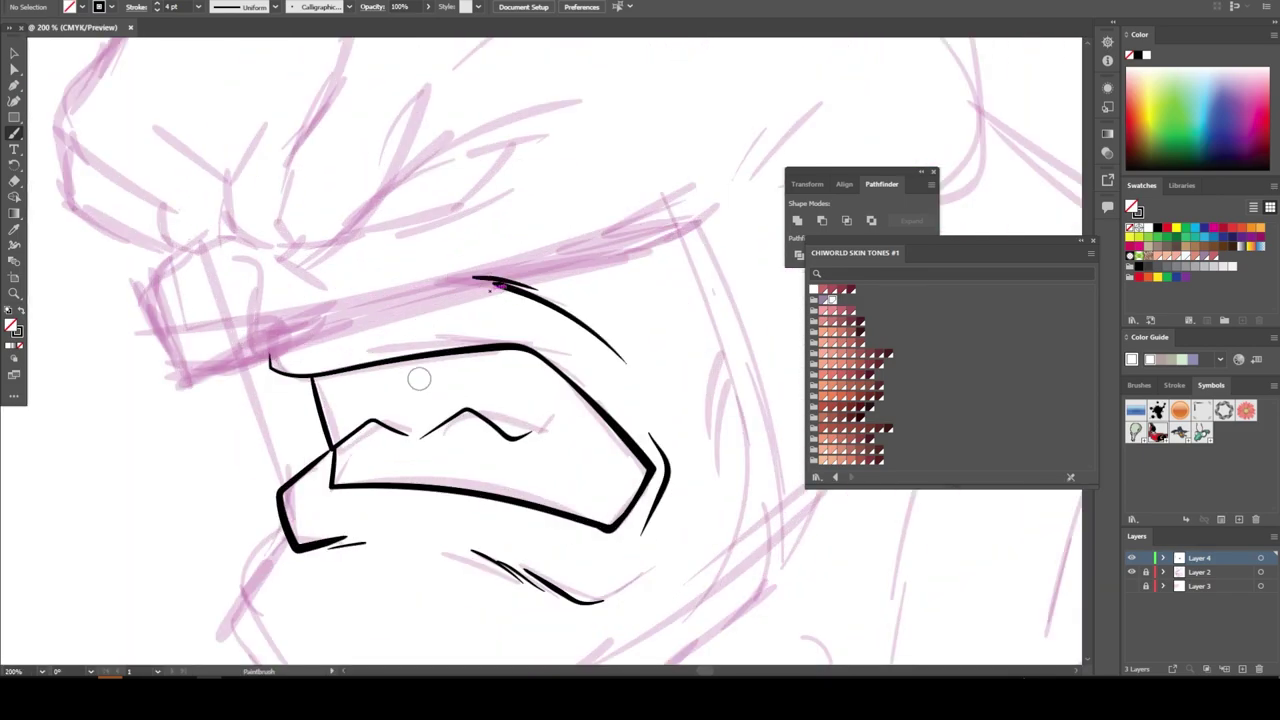
Ink the long left-side stroke, the lower jaw line and the lines beside the mouth
{"action": "scroll", "coordinate": [418, 368], "scroll_direction": "down", "scroll_amount": 2}
{"action": "scroll", "coordinate": [421, 363], "scroll_direction": "up", "scroll_amount": 4}
{"action": "left_click_drag", "start_coordinate": [290, 385], "coordinate": [228, 200]}
{"action": "scroll", "coordinate": [325, 370], "scroll_direction": "down", "scroll_amount": 3}
{"action": "scroll", "coordinate": [325, 370], "scroll_direction": "right", "scroll_amount": 2}
{"action": "scroll", "coordinate": [300, 330], "scroll_direction": "down", "scroll_amount": 1}
{"action": "mouse_move", "coordinate": [203, 250]}
{"action": "left_mouse_down"}
{"action": "mouse_move", "coordinate": [120, 395]}
{"action": "mouse_move", "coordinate": [287, 533]}
{"action": "mouse_move", "coordinate": [628, 505]}
{"action": "left_mouse_up"}
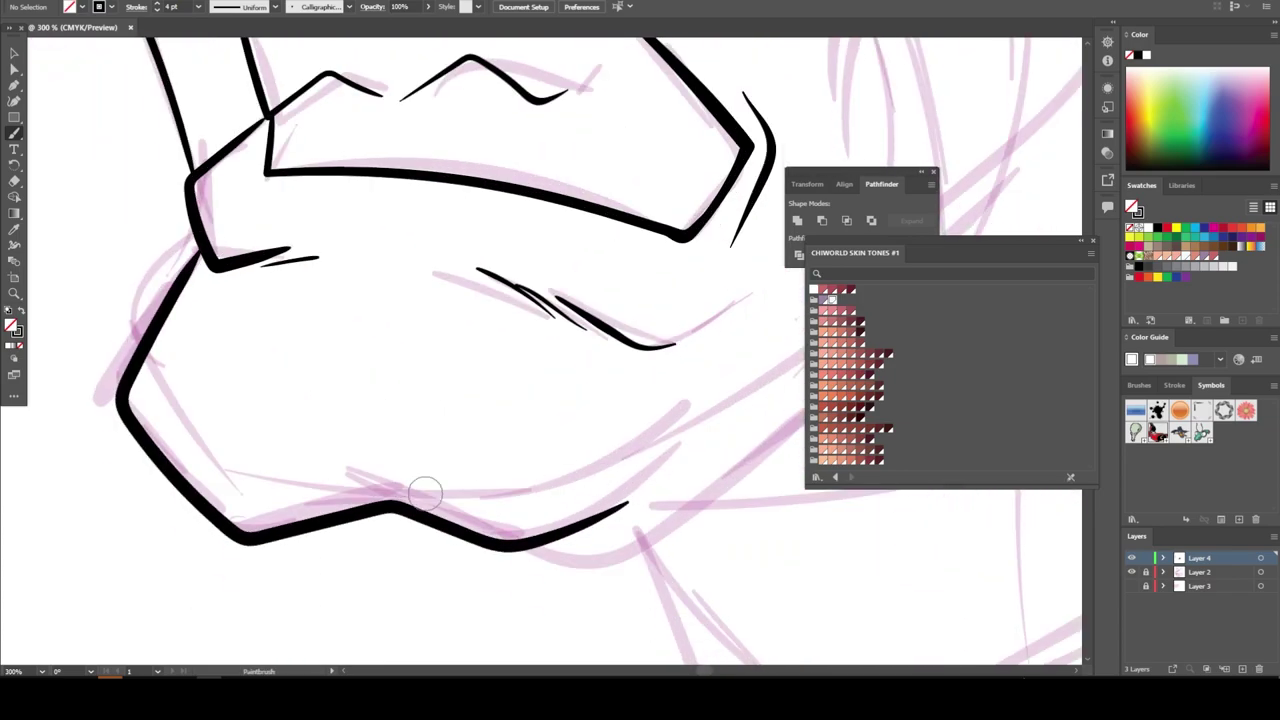
{"action": "mouse_move", "coordinate": [432, 505]}
{"action": "left_mouse_down"}
{"action": "mouse_move", "coordinate": [351, 459]}
{"action": "mouse_move", "coordinate": [329, 410]}
{"action": "left_mouse_up"}
{"action": "scroll", "coordinate": [657, 500], "scroll_direction": "down", "scroll_amount": 4}
{"action": "scroll", "coordinate": [770, 500], "scroll_direction": "up", "scroll_amount": 4}
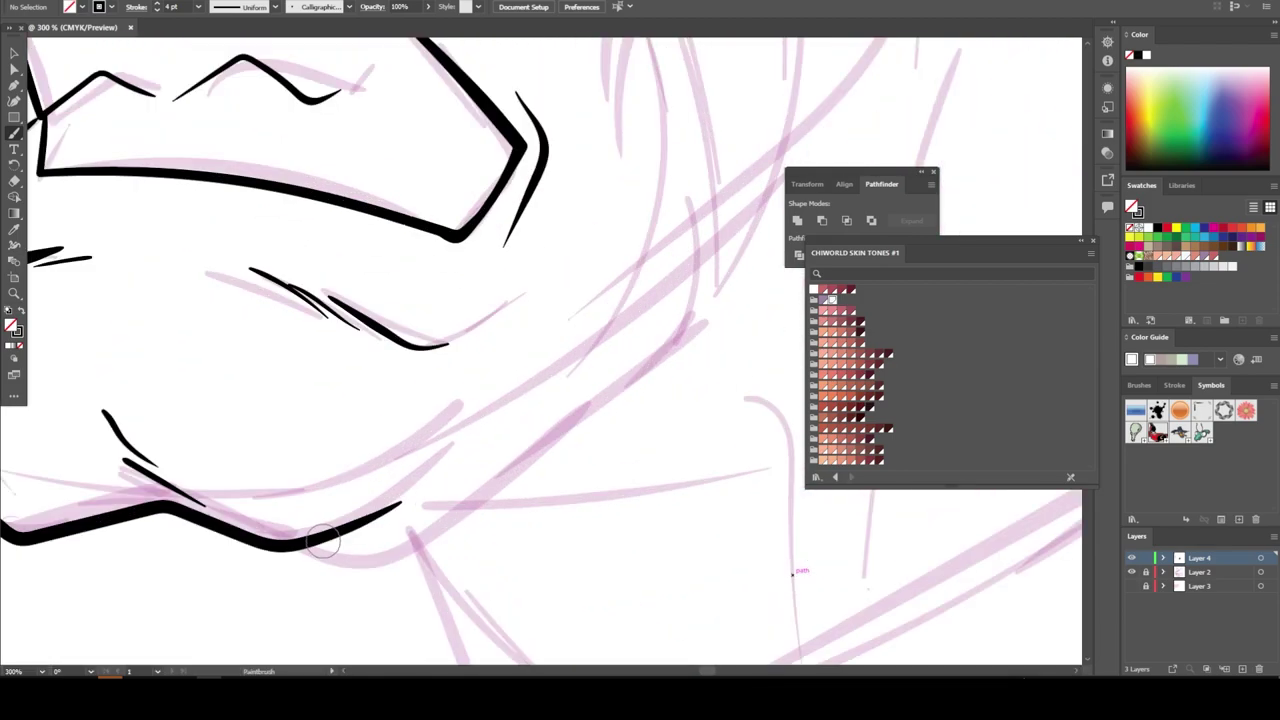
{"action": "left_click_drag", "start_coordinate": [305, 543], "coordinate": [578, 400]}
{"action": "key", "text": "ctrl+minus"}
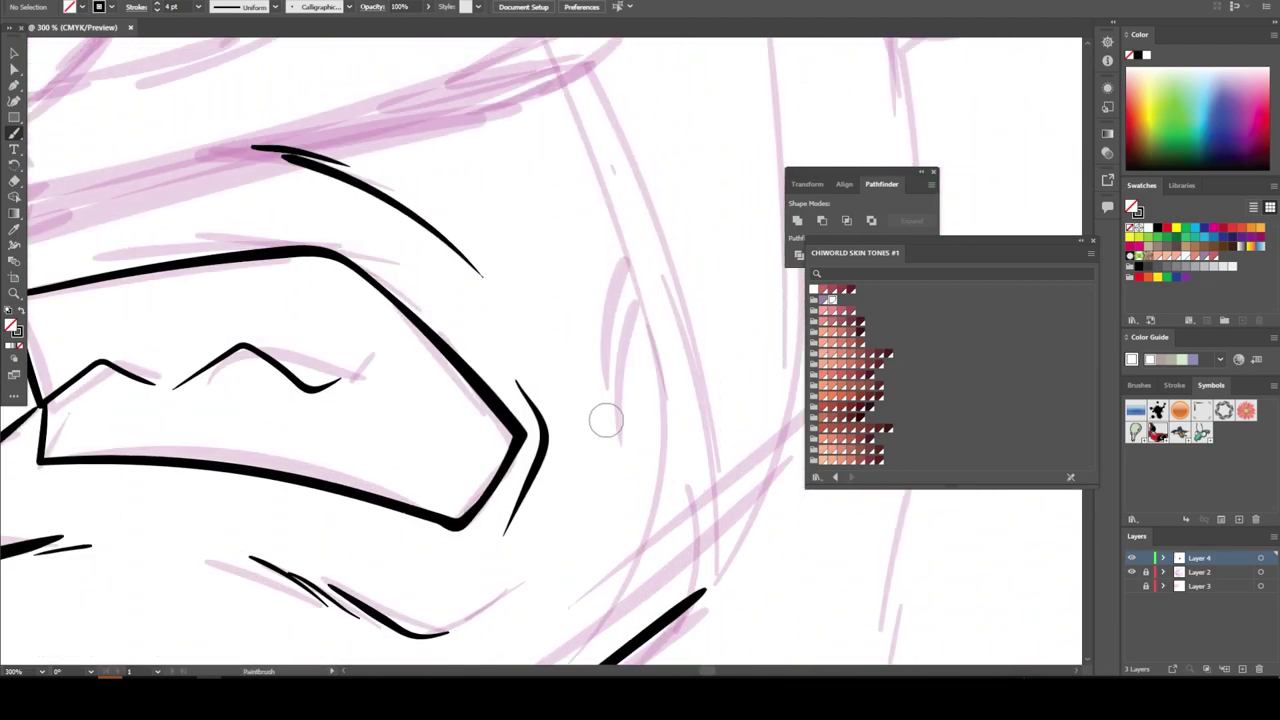
{"action": "left_click_drag", "start_coordinate": [640, 350], "coordinate": [606, 470]}
{"action": "left_click_drag", "start_coordinate": [635, 305], "coordinate": [614, 380]}
Ink the long brow band sweeping across the face
{"action": "key", "text": "ctrl+minus"}
{"action": "key", "text": "ctrl+plus"}
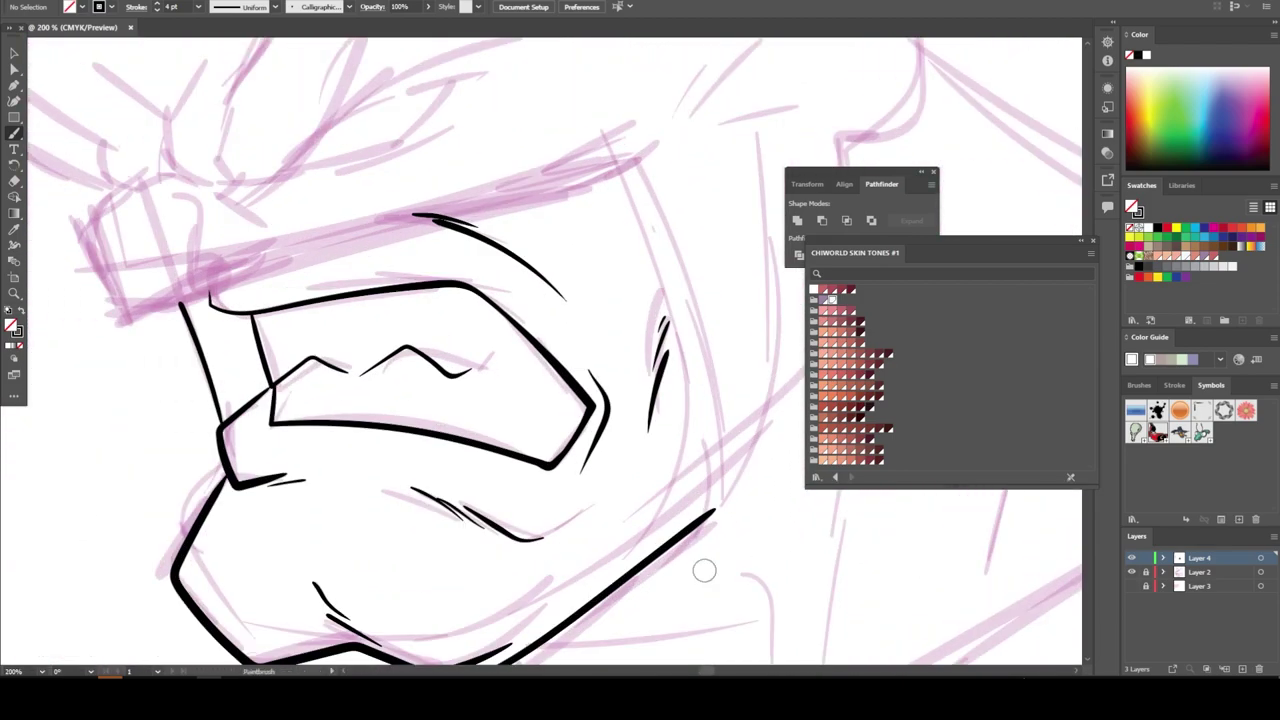
{"action": "mouse_move", "coordinate": [145, 310]}
{"action": "left_mouse_down"}
{"action": "mouse_move", "coordinate": [668, 118]}
{"action": "mouse_move", "coordinate": [718, 512]}
{"action": "left_mouse_up"}
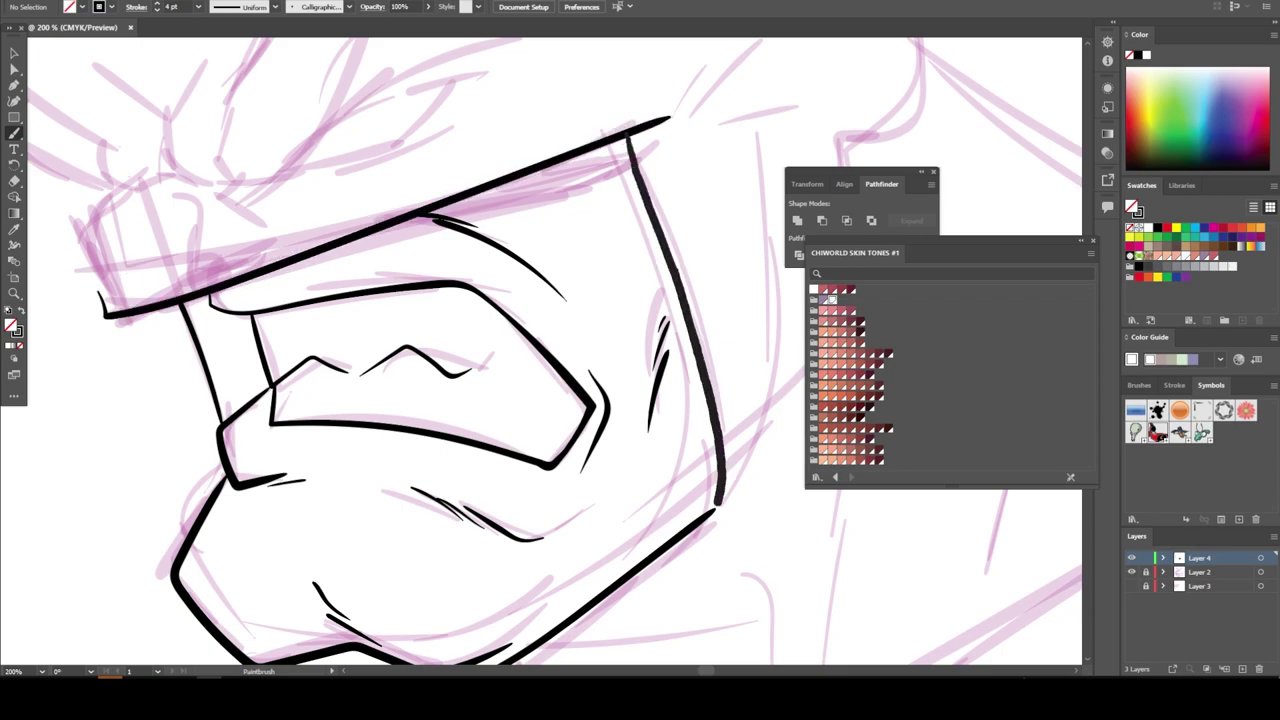
{"action": "key", "text": "ctrl+minus"}
{"action": "key", "text": "ctrl+plus"}
{"action": "key", "text": "ctrl+plus"}
{"action": "key", "text": "ctrl+plus"}
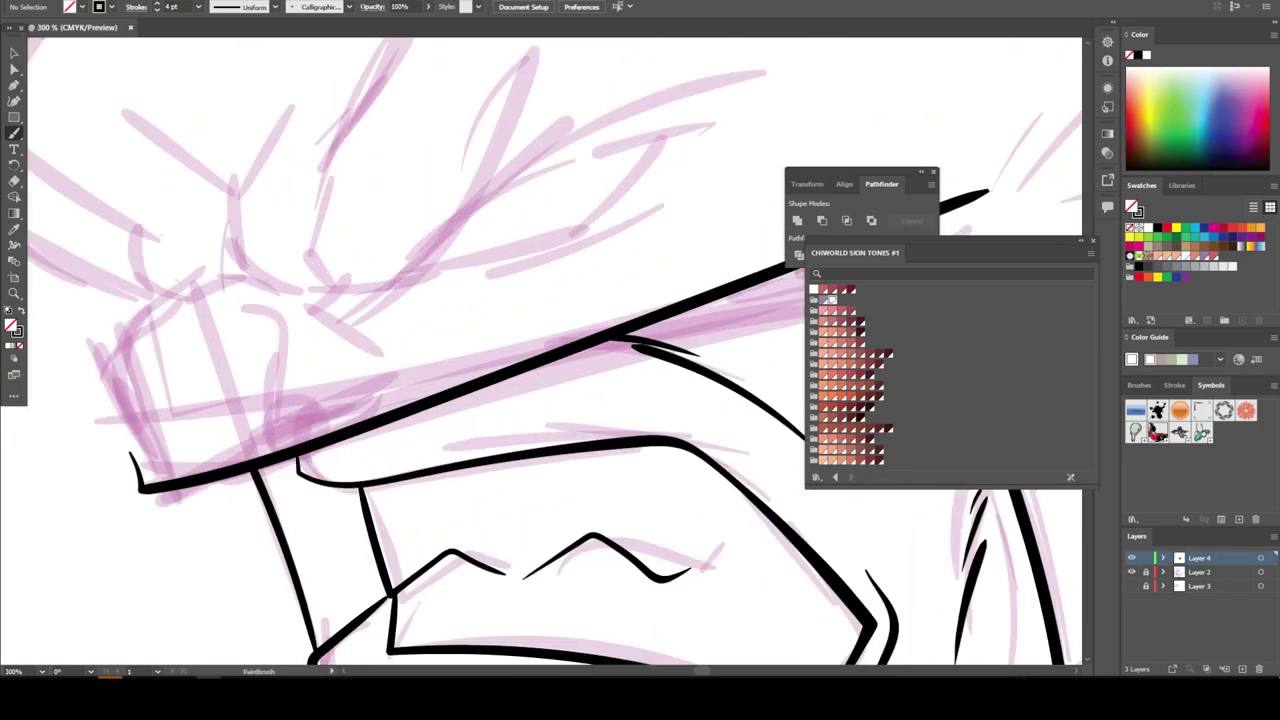
Ink the curve above the eye, the upper and lower lids, and two creases below
{"action": "scroll", "coordinate": [276, 253], "scroll_direction": "up", "scroll_amount": 2}
{"action": "scroll", "coordinate": [276, 253], "scroll_direction": "up", "scroll_amount": 1}
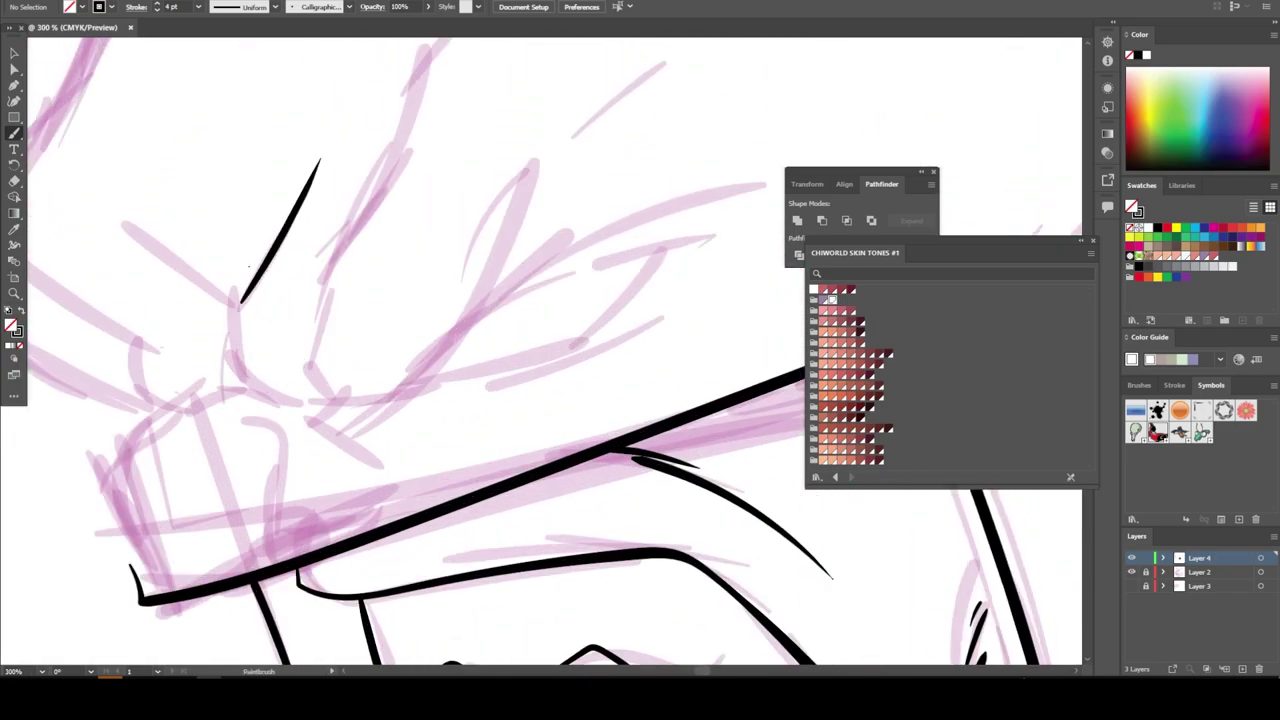
{"action": "mouse_move", "coordinate": [321, 157]}
{"action": "left_mouse_down"}
{"action": "mouse_move", "coordinate": [590, 243]}
{"action": "mouse_move", "coordinate": [742, 186]}
{"action": "left_mouse_up"}
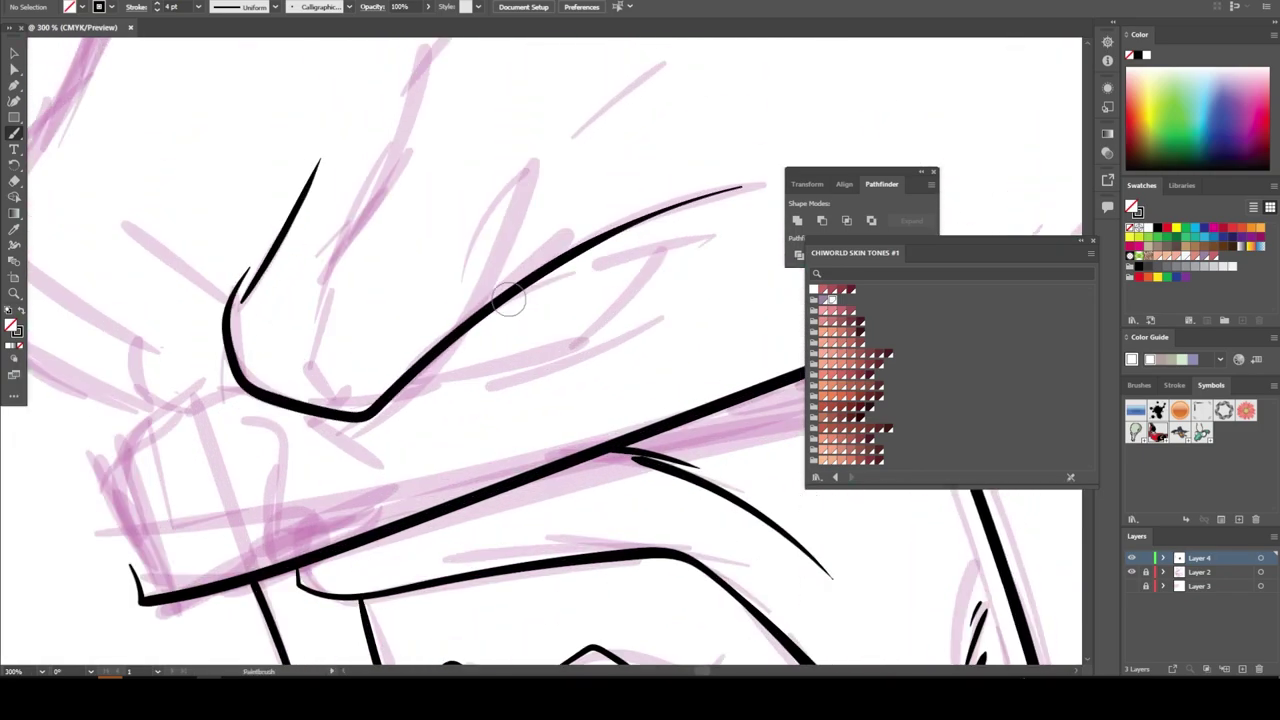
{"action": "left_click_drag", "start_coordinate": [525, 285], "coordinate": [722, 246]}
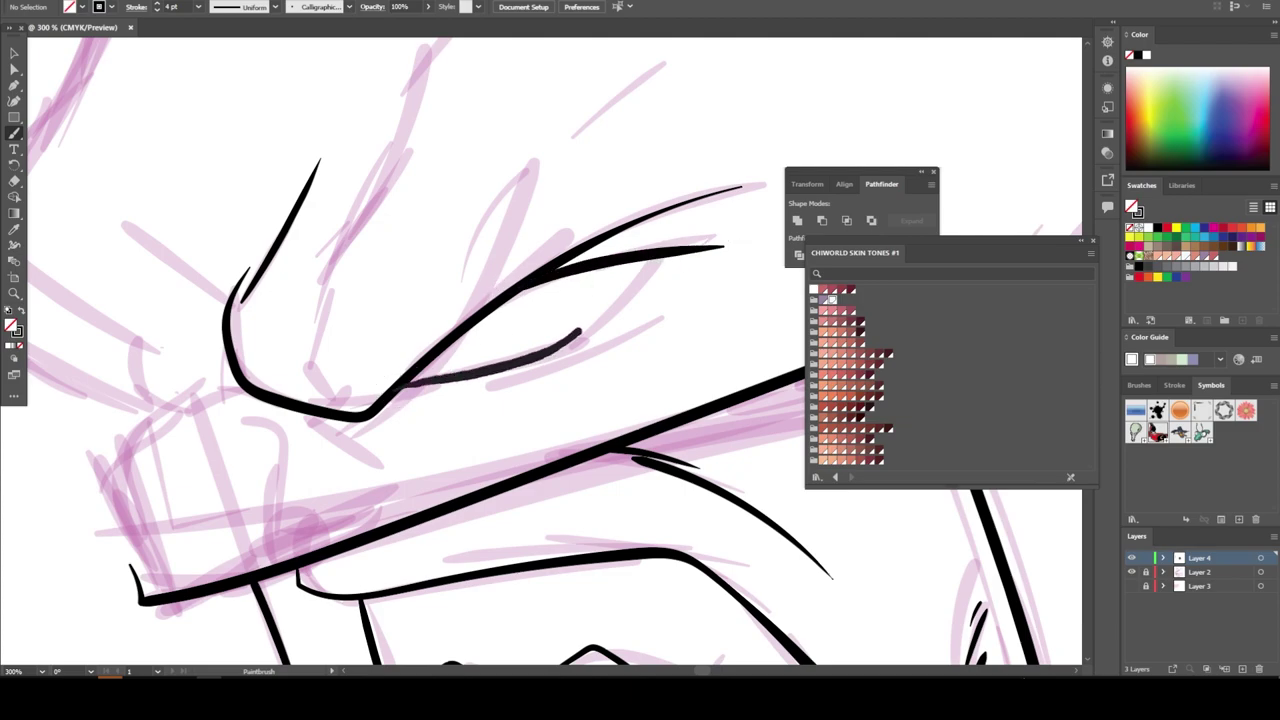
{"action": "left_click_drag", "start_coordinate": [400, 383], "coordinate": [650, 255]}
{"action": "left_click_drag", "start_coordinate": [406, 386], "coordinate": [530, 379]}
{"action": "mouse_move", "coordinate": [388, 414]}
{"action": "left_mouse_down"}
{"action": "mouse_move", "coordinate": [460, 407]}
{"action": "mouse_move", "coordinate": [700, 282]}
{"action": "left_mouse_up"}
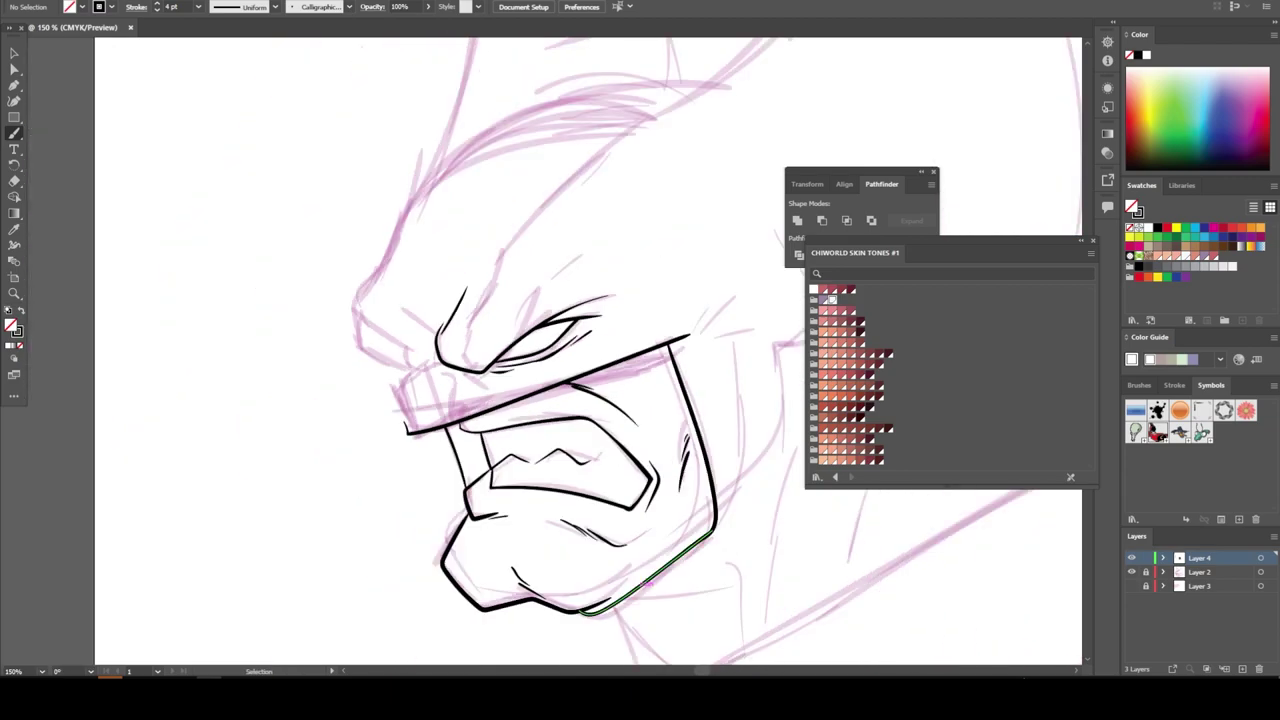
Ink the nose's vertical crease, its left side and the line down to the mouth
{"action": "key", "text": "ctrl+minus"}
{"action": "scroll", "coordinate": [245, 262], "scroll_direction": "up", "scroll_amount": 2}
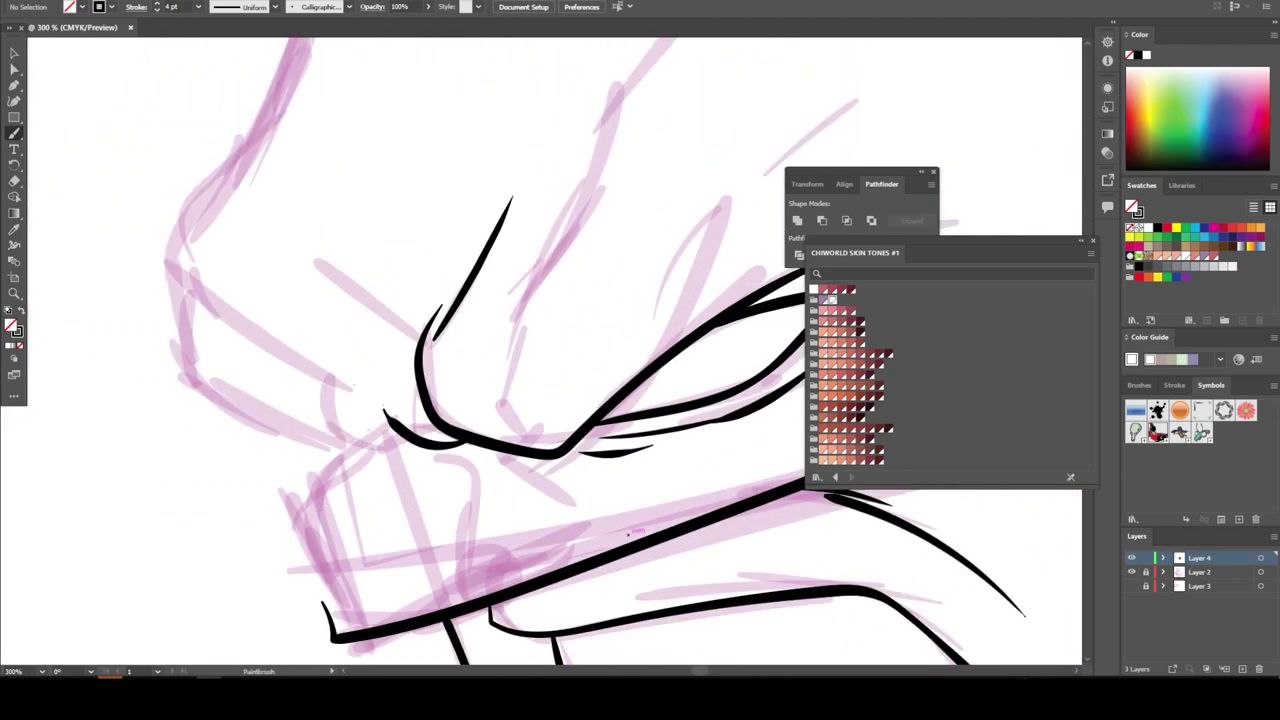
{"action": "mouse_move", "coordinate": [385, 333]}
{"action": "left_mouse_down"}
{"action": "mouse_move", "coordinate": [381, 408]}
{"action": "mouse_move", "coordinate": [326, 345]}
{"action": "mouse_move", "coordinate": [268, 219]}
{"action": "left_mouse_up"}
{"action": "mouse_move", "coordinate": [250, 142]}
{"action": "left_mouse_down"}
{"action": "mouse_move", "coordinate": [171, 275]}
{"action": "mouse_move", "coordinate": [223, 409]}
{"action": "mouse_move", "coordinate": [345, 452]}
{"action": "mouse_move", "coordinate": [393, 298]}
{"action": "left_mouse_up"}
{"action": "left_click_drag", "start_coordinate": [545, 640], "coordinate": [480, 460]}
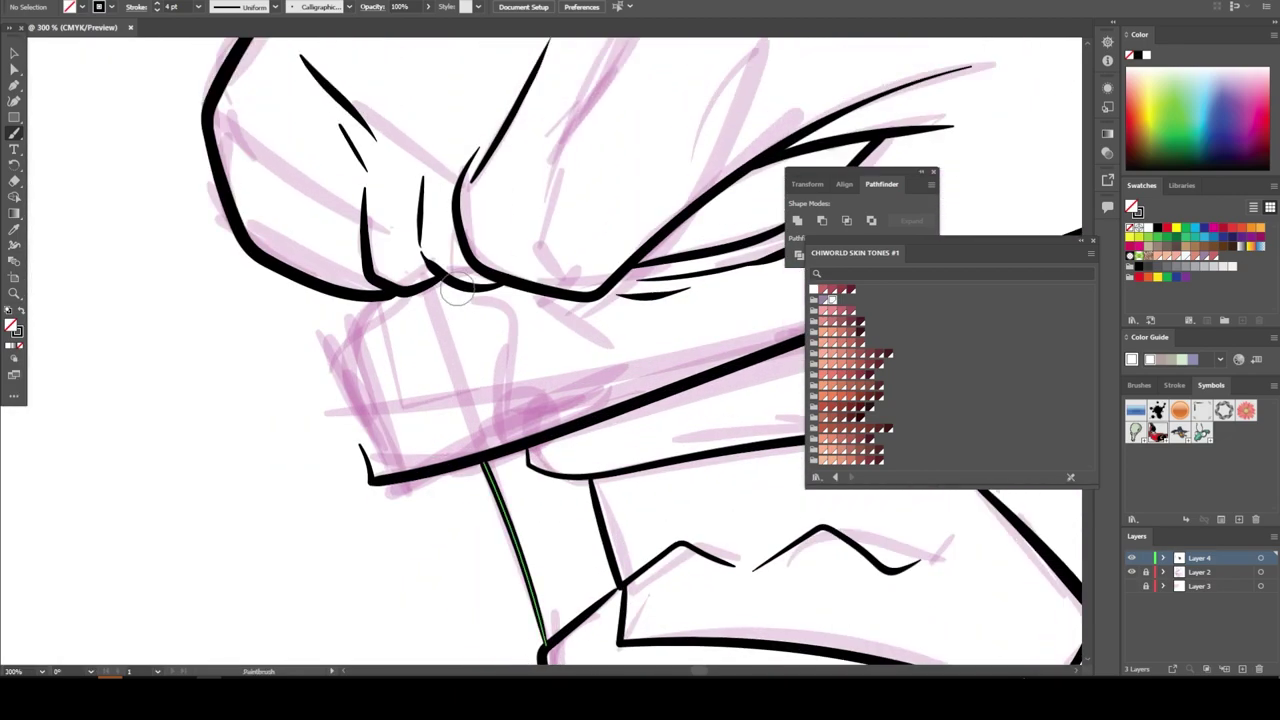
Add the short wrinkles and the wavy line on the nose bridge
{"action": "scroll", "coordinate": [420, 200], "scroll_direction": "up", "scroll_amount": 2}
{"action": "left_click_drag", "start_coordinate": [432, 207], "coordinate": [418, 236]}
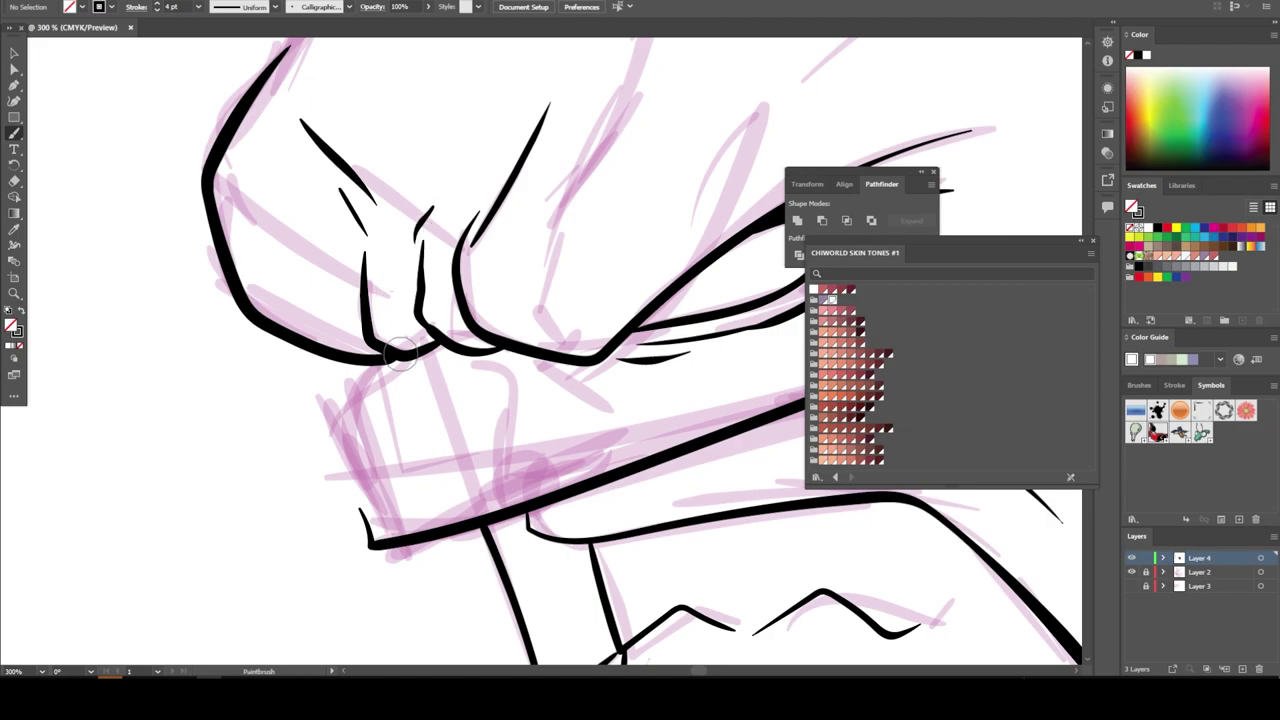
{"action": "mouse_move", "coordinate": [515, 362]}
{"action": "left_mouse_down"}
{"action": "mouse_move", "coordinate": [457, 388]}
{"action": "mouse_move", "coordinate": [390, 386]}
{"action": "left_mouse_up"}
{"action": "mouse_move", "coordinate": [458, 350]}
{"action": "left_mouse_down"}
{"action": "mouse_move", "coordinate": [360, 374]}
{"action": "mouse_move", "coordinate": [488, 495]}
{"action": "mouse_move", "coordinate": [465, 380]}
{"action": "left_mouse_up"}
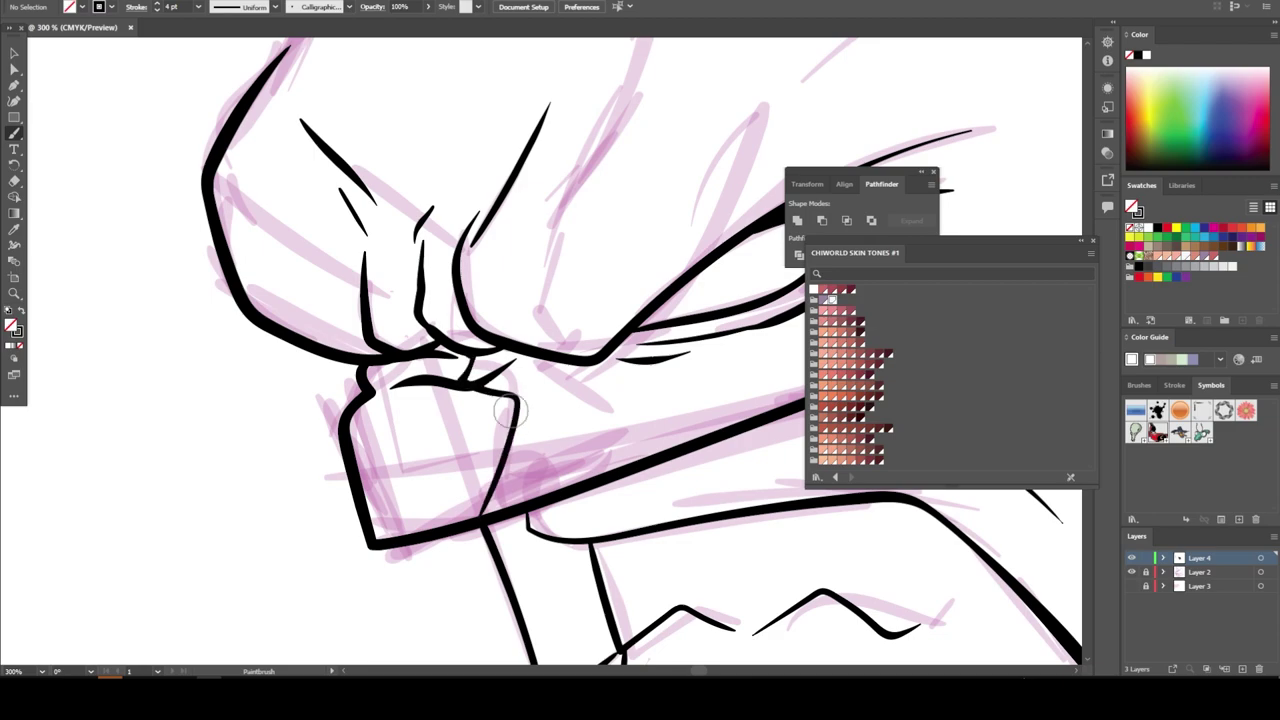
Ink the long curving upper outline of the mask and the nose tip outline
{"action": "scroll", "coordinate": [540, 380], "scroll_direction": "down", "scroll_amount": 5}
{"action": "scroll", "coordinate": [600, 300], "scroll_direction": "up", "scroll_amount": 2}
{"action": "scroll", "coordinate": [573, 394], "scroll_direction": "up", "scroll_amount": 3}
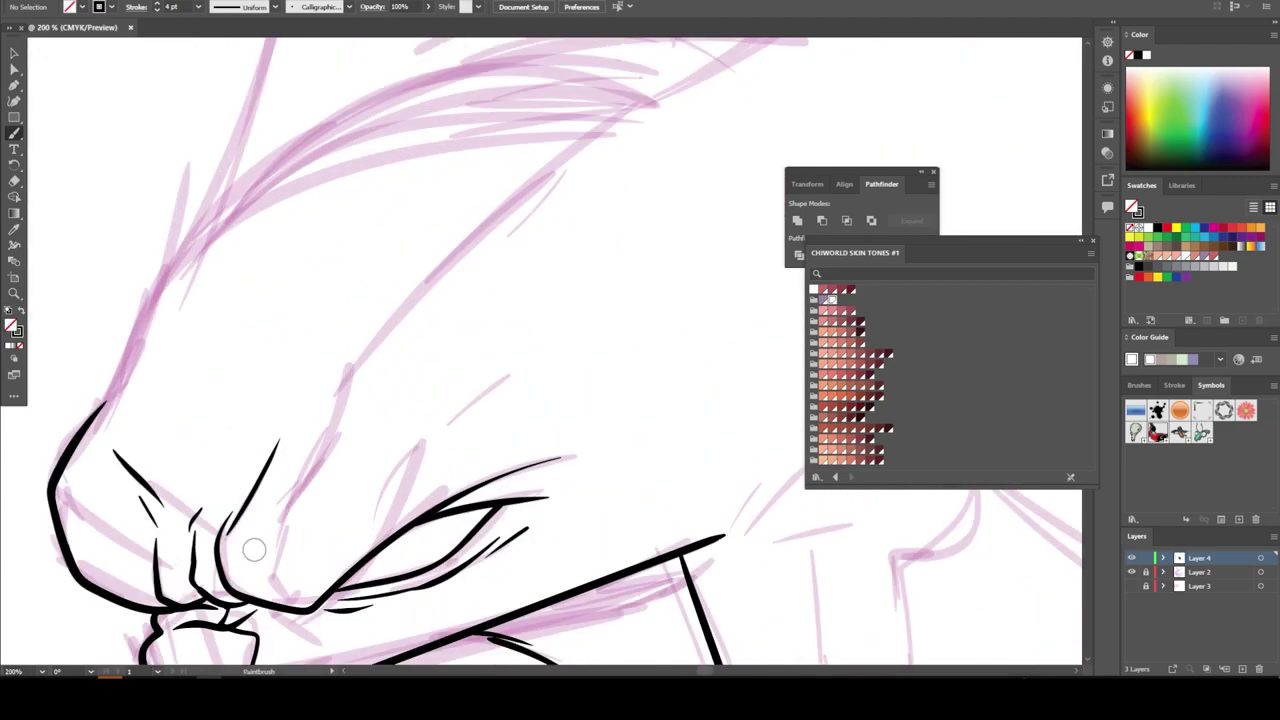
{"action": "left_click_drag", "start_coordinate": [276, 502], "coordinate": [652, 102]}
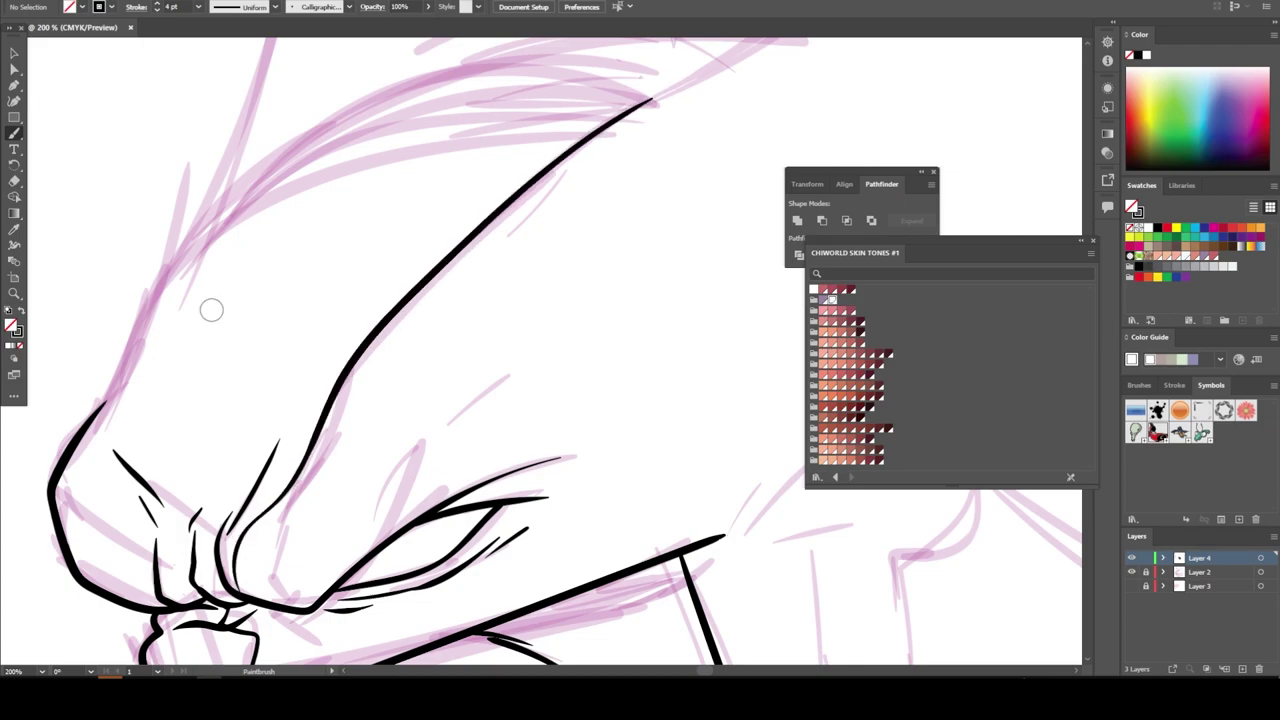
{"action": "scroll", "coordinate": [209, 309], "scroll_direction": "up", "scroll_amount": 3}
{"action": "mouse_move", "coordinate": [95, 530]}
{"action": "left_mouse_down"}
{"action": "mouse_move", "coordinate": [130, 455]}
{"action": "mouse_move", "coordinate": [700, 165]}
{"action": "left_mouse_up"}
{"action": "scroll", "coordinate": [664, 369], "scroll_direction": "down", "scroll_amount": 4}
{"action": "scroll", "coordinate": [450, 400], "scroll_direction": "up", "scroll_amount": 5}
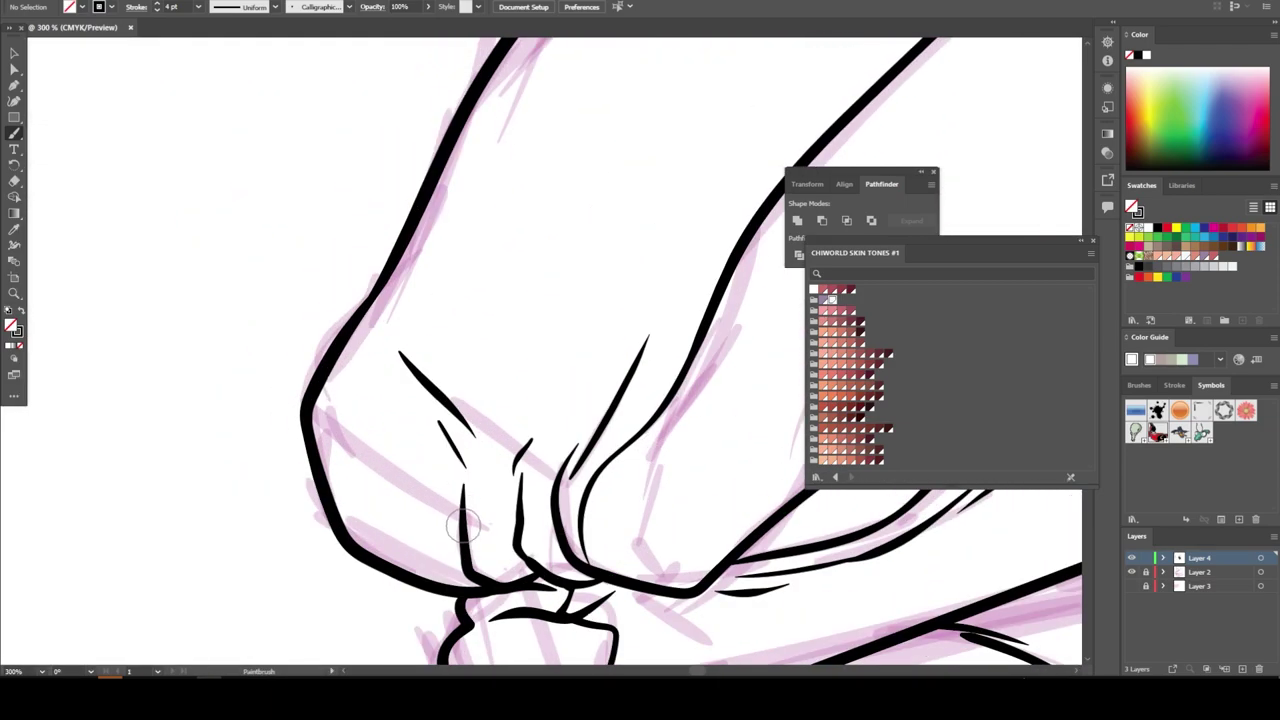
{"action": "mouse_move", "coordinate": [460, 515]}
{"action": "left_mouse_down"}
{"action": "mouse_move", "coordinate": [360, 440]}
{"action": "mouse_move", "coordinate": [384, 262]}
{"action": "left_mouse_up"}
{"action": "scroll", "coordinate": [405, 386], "scroll_direction": "down", "scroll_amount": 4}
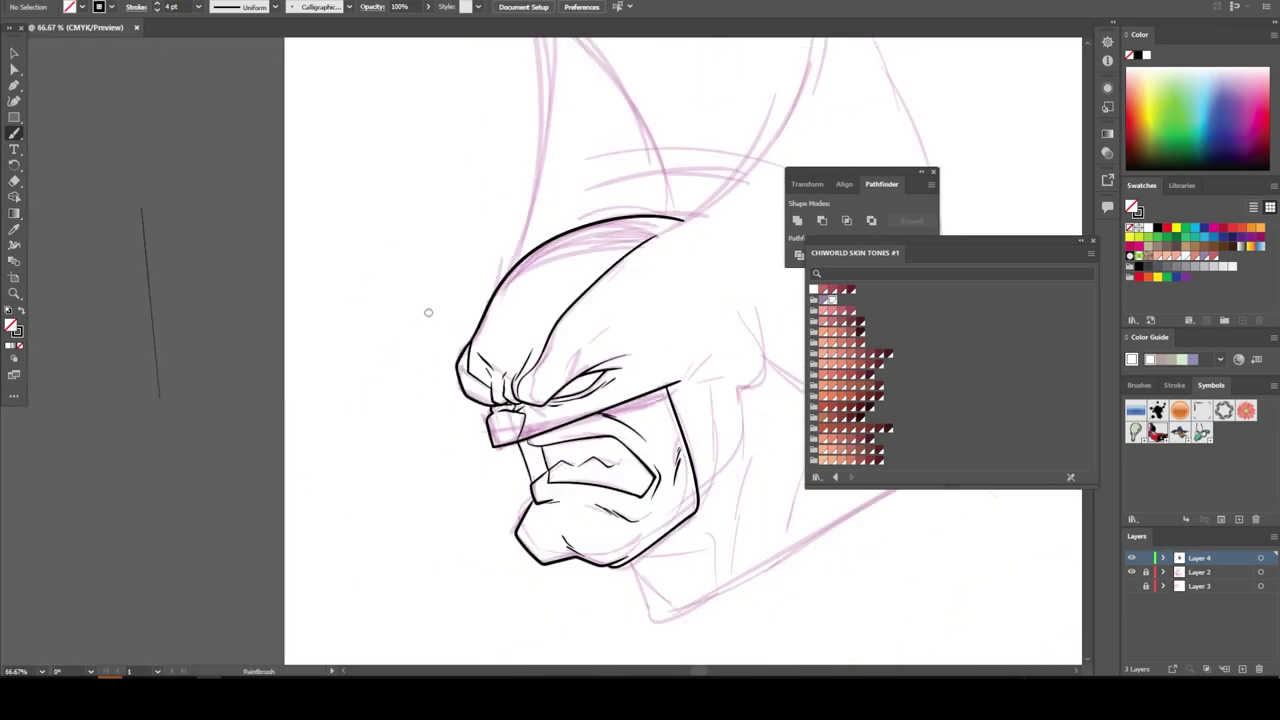
Ink the left ear outline and the right ear edge up to their tips
{"action": "left_click_drag", "start_coordinate": [428, 312], "coordinate": [428, 328]}
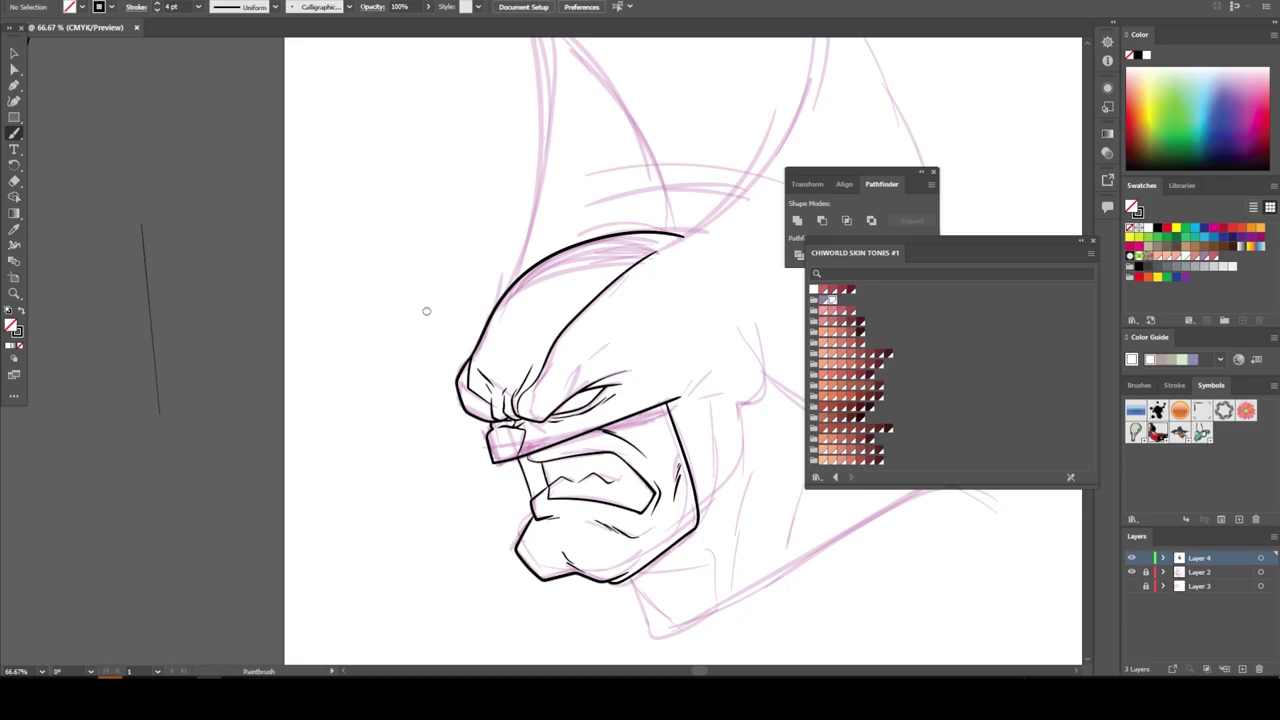
{"action": "left_click_drag", "start_coordinate": [426, 311], "coordinate": [426, 391]}
{"action": "scroll", "coordinate": [426, 391], "scroll_direction": "up", "scroll_amount": 2}
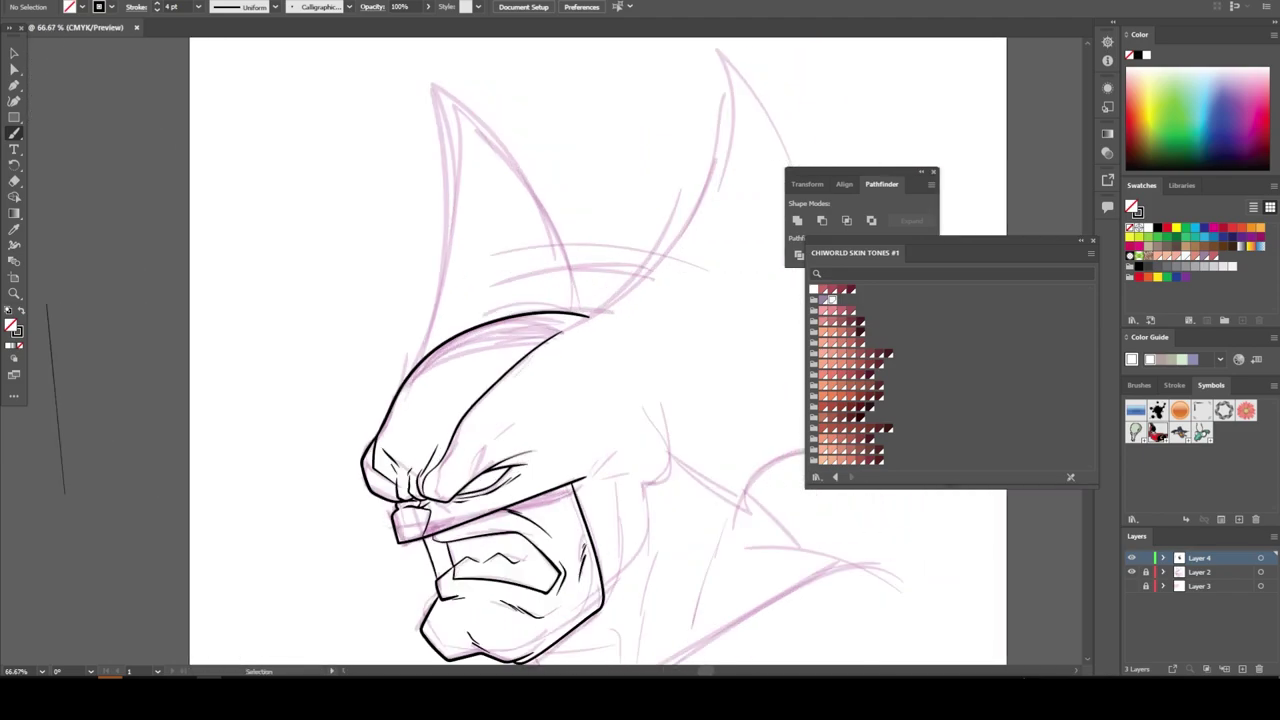
{"action": "scroll", "coordinate": [426, 311], "scroll_direction": "down", "scroll_amount": 2}
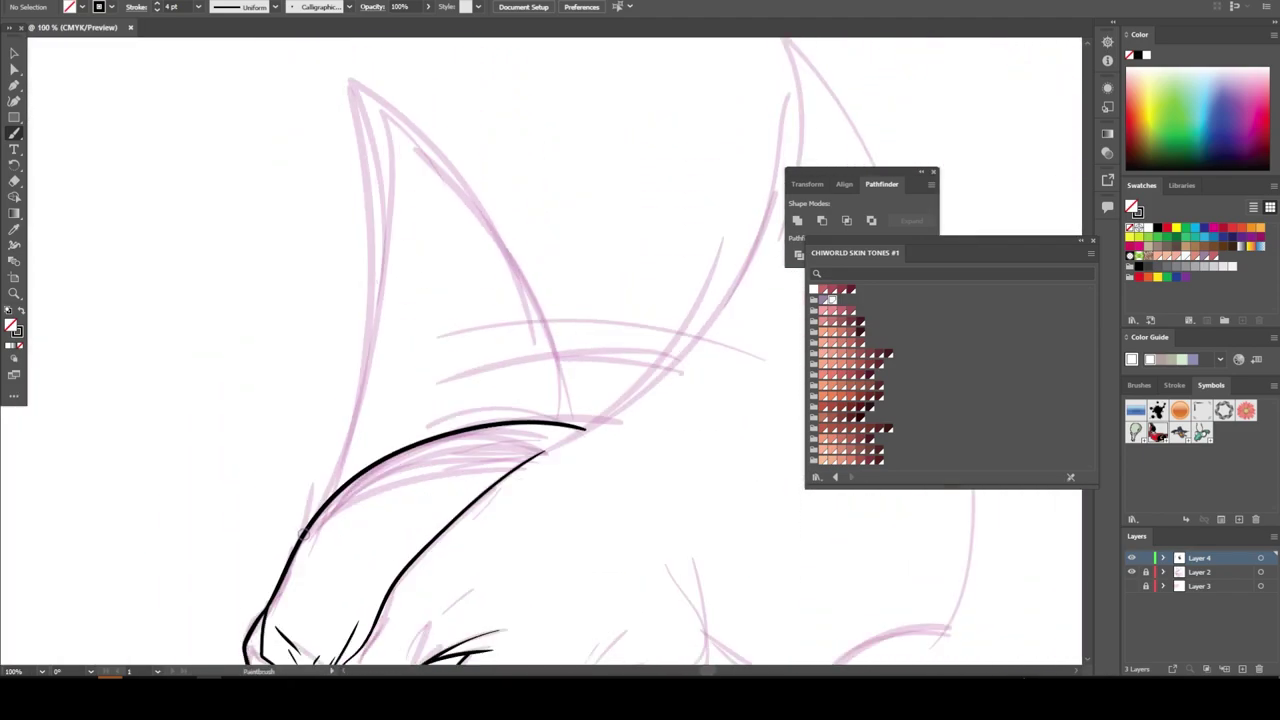
{"action": "mouse_move", "coordinate": [320, 498]}
{"action": "left_mouse_down"}
{"action": "mouse_move", "coordinate": [388, 318]}
{"action": "mouse_move", "coordinate": [358, 90]}
{"action": "mouse_move", "coordinate": [548, 308]}
{"action": "mouse_move", "coordinate": [572, 425]}
{"action": "left_mouse_up"}
{"action": "scroll", "coordinate": [573, 423], "scroll_direction": "down", "scroll_amount": 2}
{"action": "scroll", "coordinate": [313, 465], "scroll_direction": "up", "scroll_amount": 2}
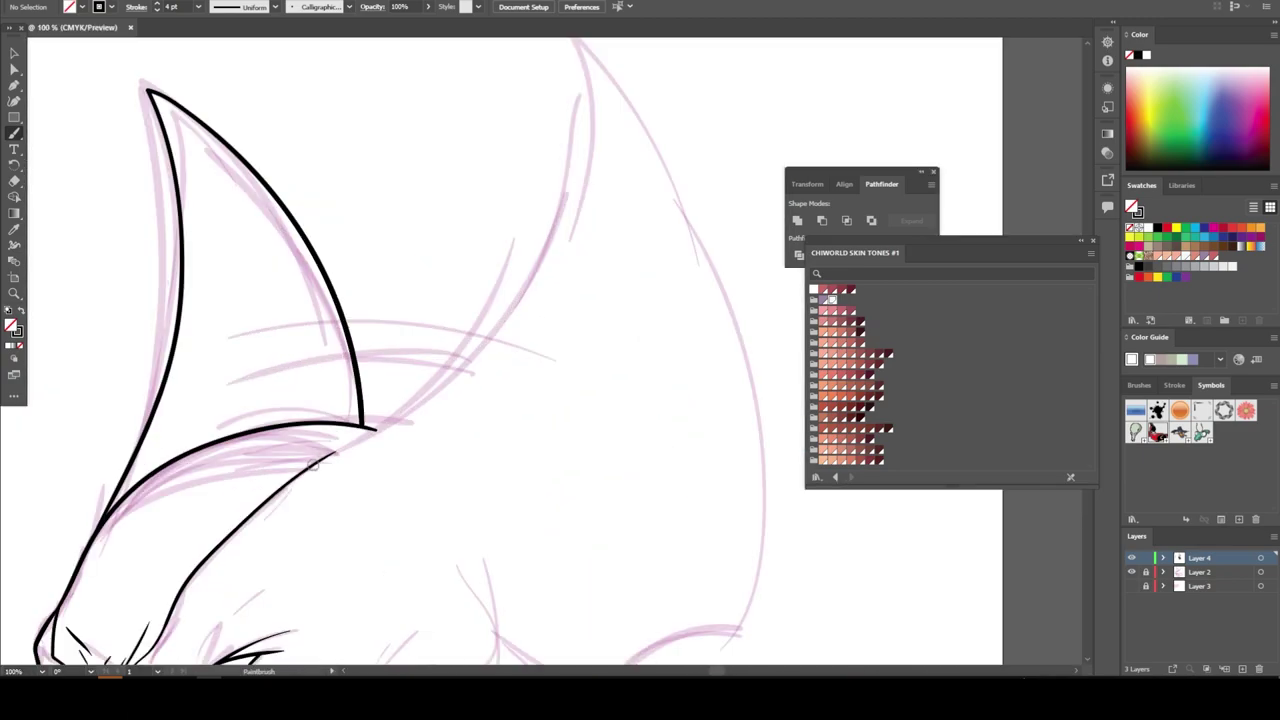
{"action": "mouse_move", "coordinate": [366, 430]}
{"action": "left_mouse_down"}
{"action": "mouse_move", "coordinate": [451, 343]}
{"action": "mouse_move", "coordinate": [570, 55]}
{"action": "left_mouse_up"}
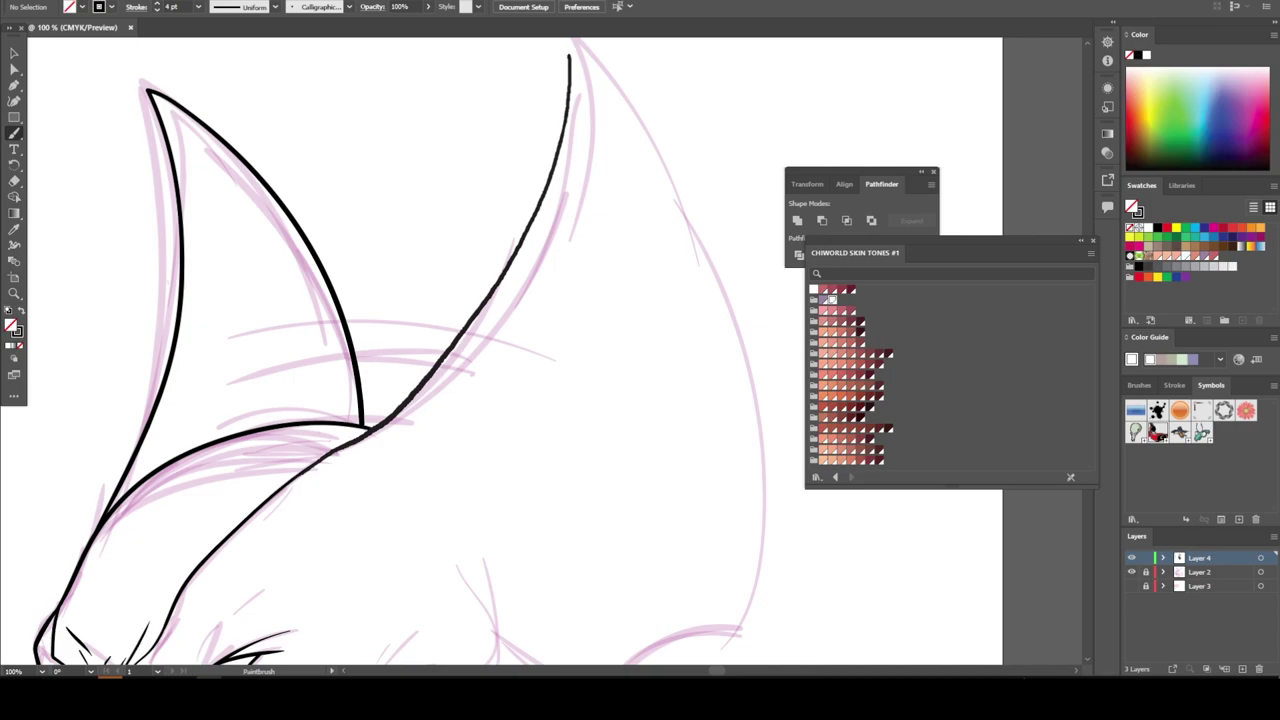
Ink the cheek line up to the ear, the line below the ear base and the right ear's outer edge
{"action": "scroll", "coordinate": [570, 60], "scroll_direction": "down", "scroll_amount": 3}
{"action": "scroll", "coordinate": [617, 475], "scroll_direction": "down", "scroll_amount": 2}
{"action": "scroll", "coordinate": [527, 356], "scroll_direction": "up", "scroll_amount": 5}
{"action": "scroll", "coordinate": [680, 623], "scroll_direction": "up", "scroll_amount": 1}
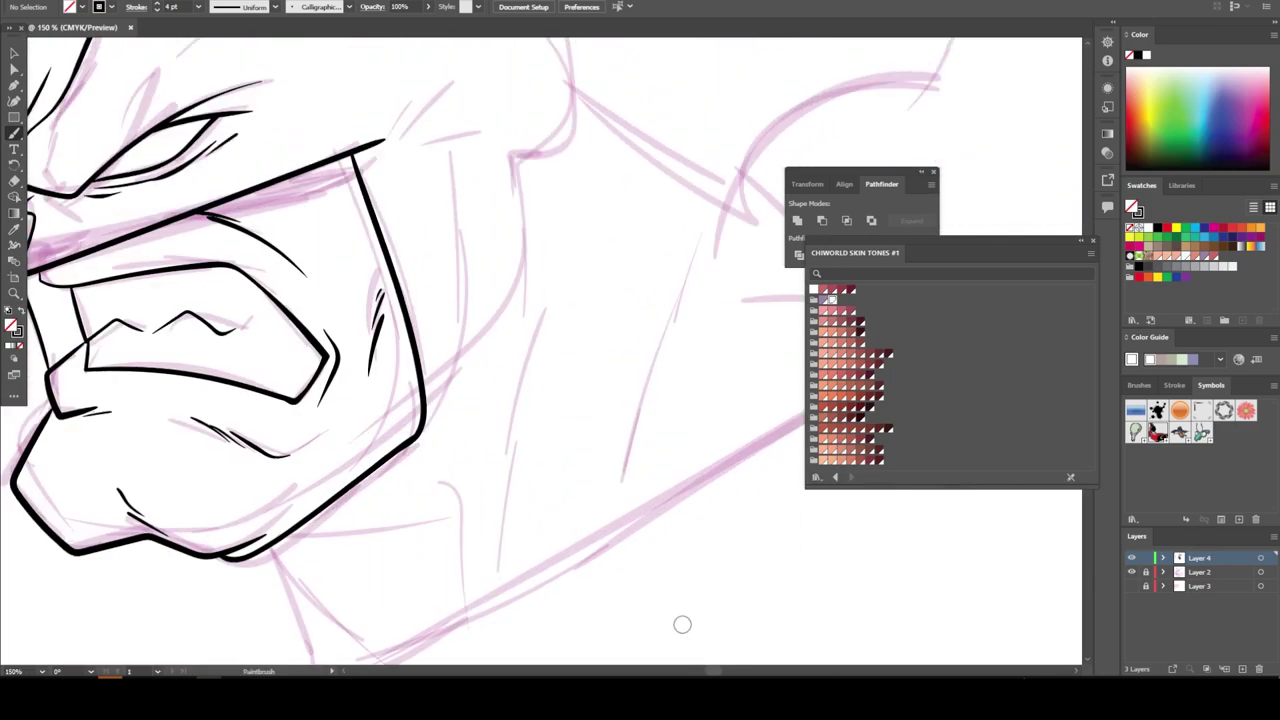
{"action": "left_click_drag", "start_coordinate": [439, 535], "coordinate": [457, 418]}
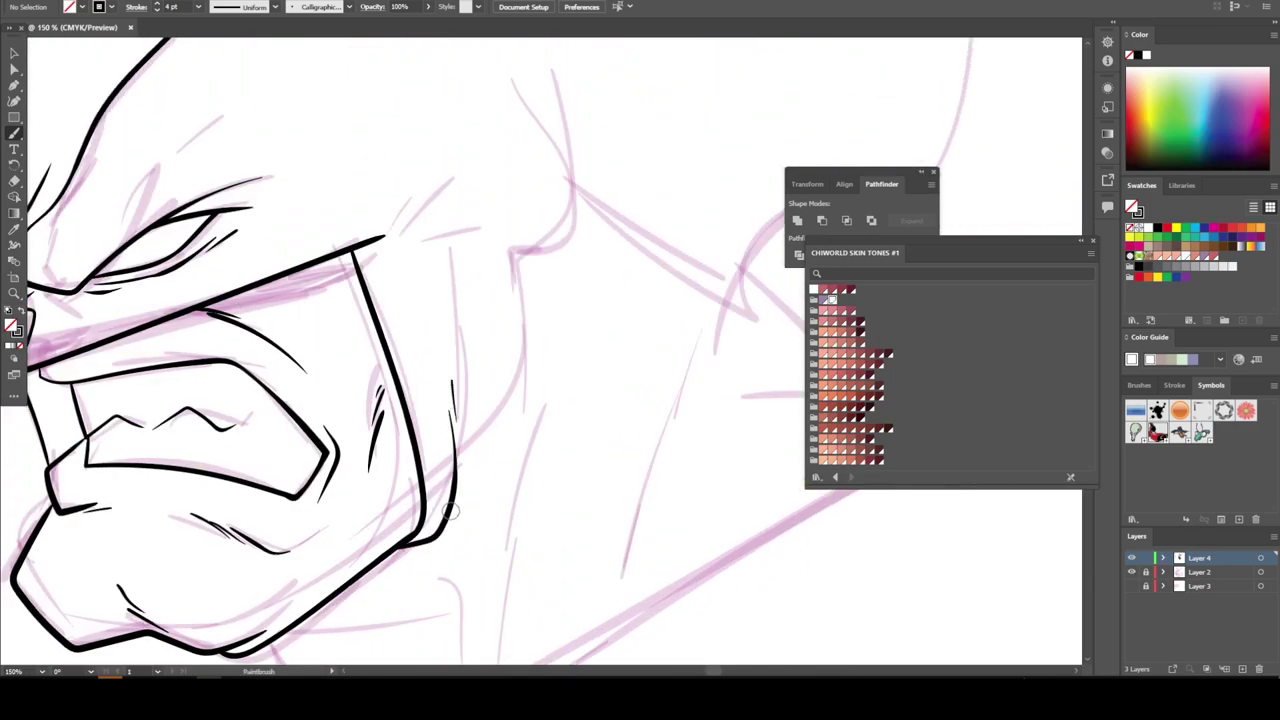
{"action": "mouse_move", "coordinate": [451, 510]}
{"action": "left_mouse_down"}
{"action": "mouse_move", "coordinate": [519, 405]}
{"action": "mouse_move", "coordinate": [514, 270]}
{"action": "mouse_move", "coordinate": [577, 128]}
{"action": "left_mouse_up"}
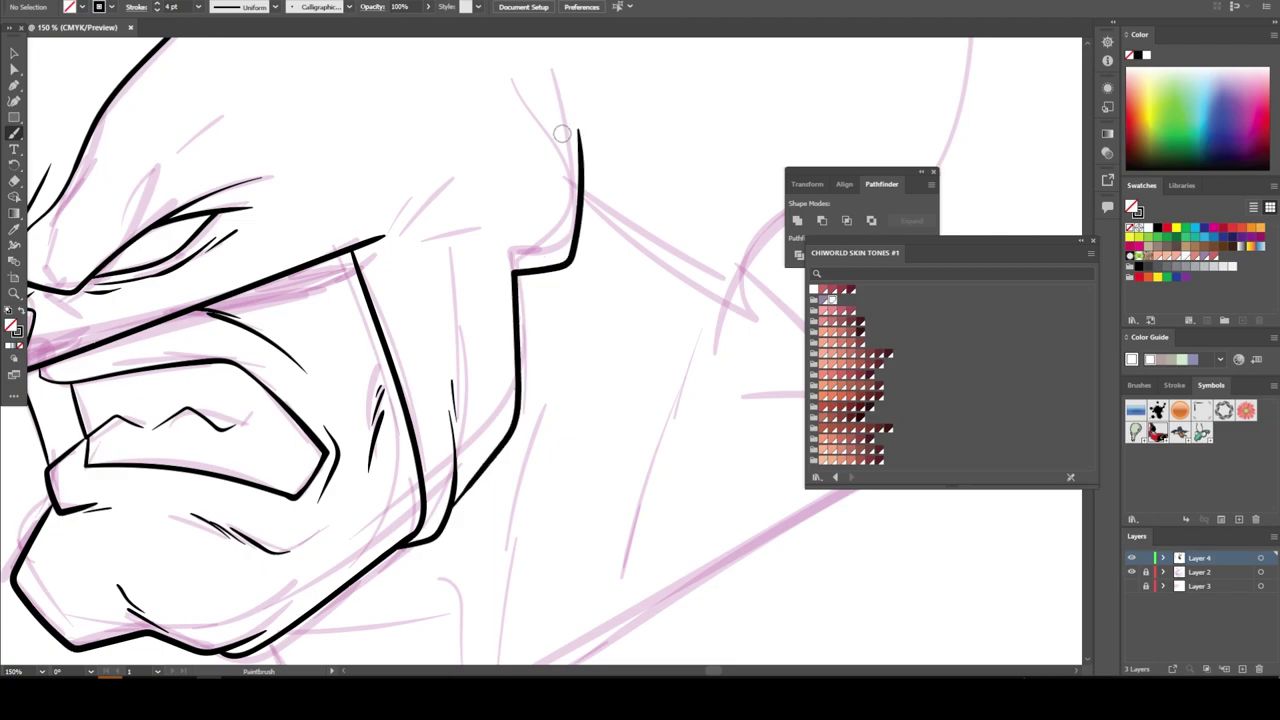
{"action": "key", "text": "ctrl+minus"}
{"action": "key", "text": "ctrl+minus"}
{"action": "key", "text": "ctrl+plus"}
{"action": "key", "text": "ctrl+plus"}
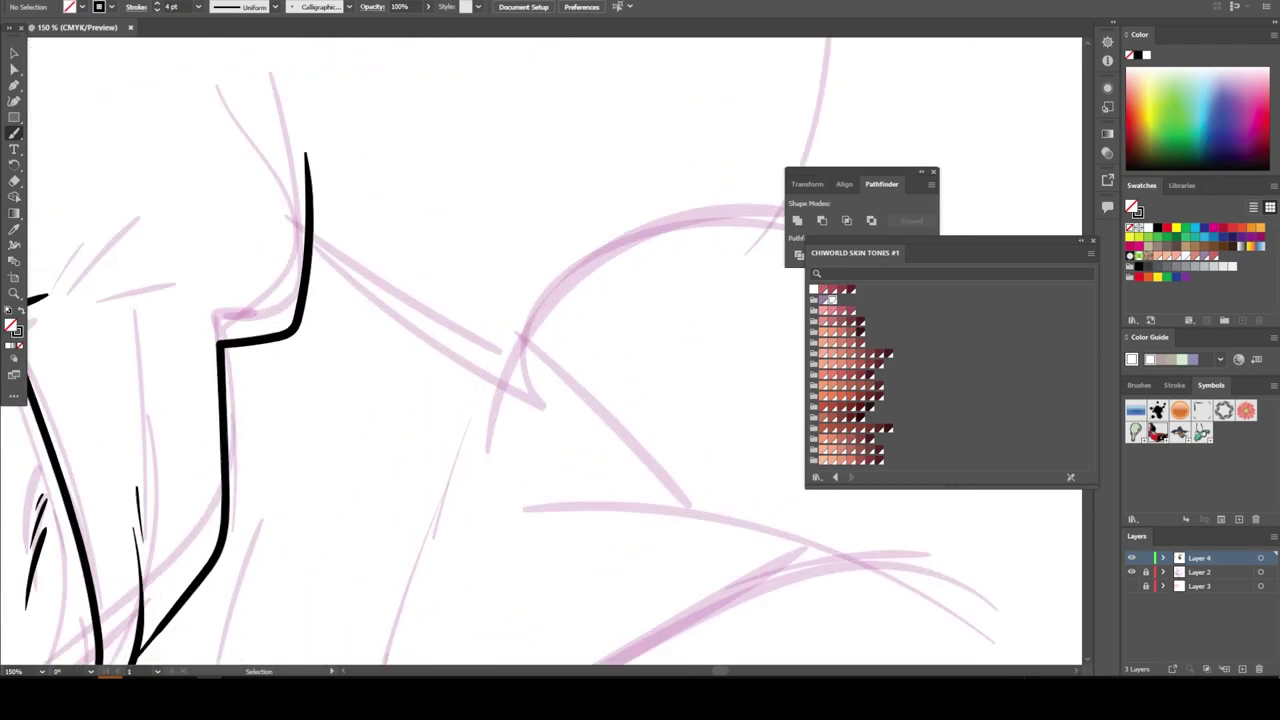
{"action": "key", "text": "ctrl+plus"}
{"action": "mouse_move", "coordinate": [258, 375]}
{"action": "left_mouse_down"}
{"action": "mouse_move", "coordinate": [300, 420]}
{"action": "mouse_move", "coordinate": [505, 552]}
{"action": "mouse_move", "coordinate": [730, 365]}
{"action": "left_mouse_up"}
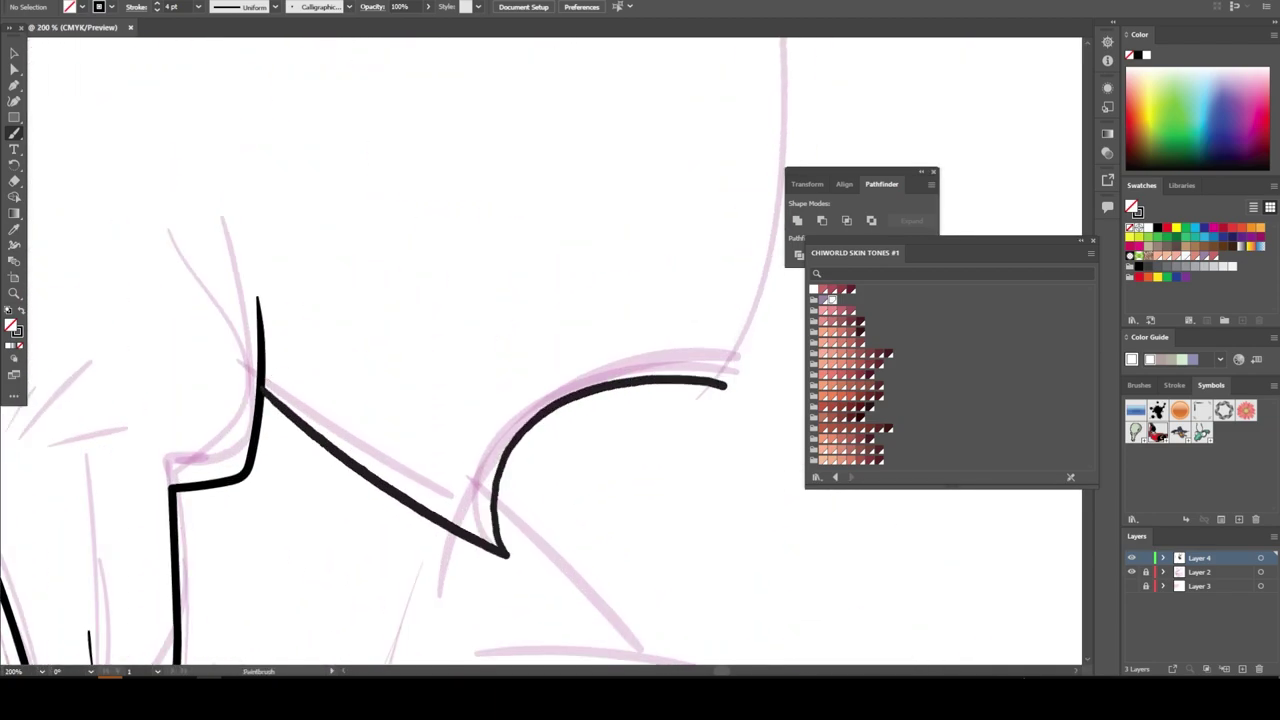
{"action": "key", "text": "ctrl+minus"}
{"action": "key", "text": "ctrl+minus"}
{"action": "key", "text": "ctrl+minus"}
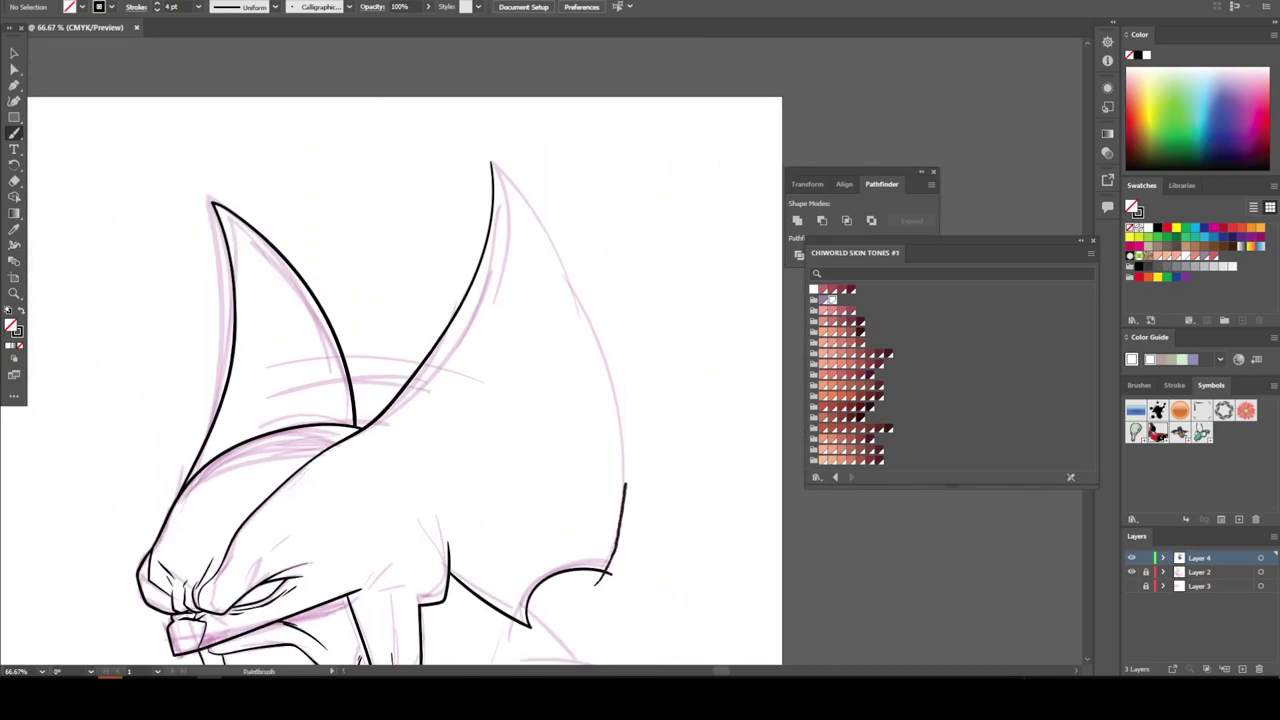
{"action": "left_click_drag", "start_coordinate": [626, 484], "coordinate": [492, 164]}
Ink the neck guide line, a short stroke to the jaw and the jaw sweeping up right
{"action": "key", "text": "ctrl+minus"}
{"action": "key", "text": "ctrl+plus"}
{"action": "key", "text": "ctrl+plus"}
{"action": "key", "text": "ctrl+plus"}
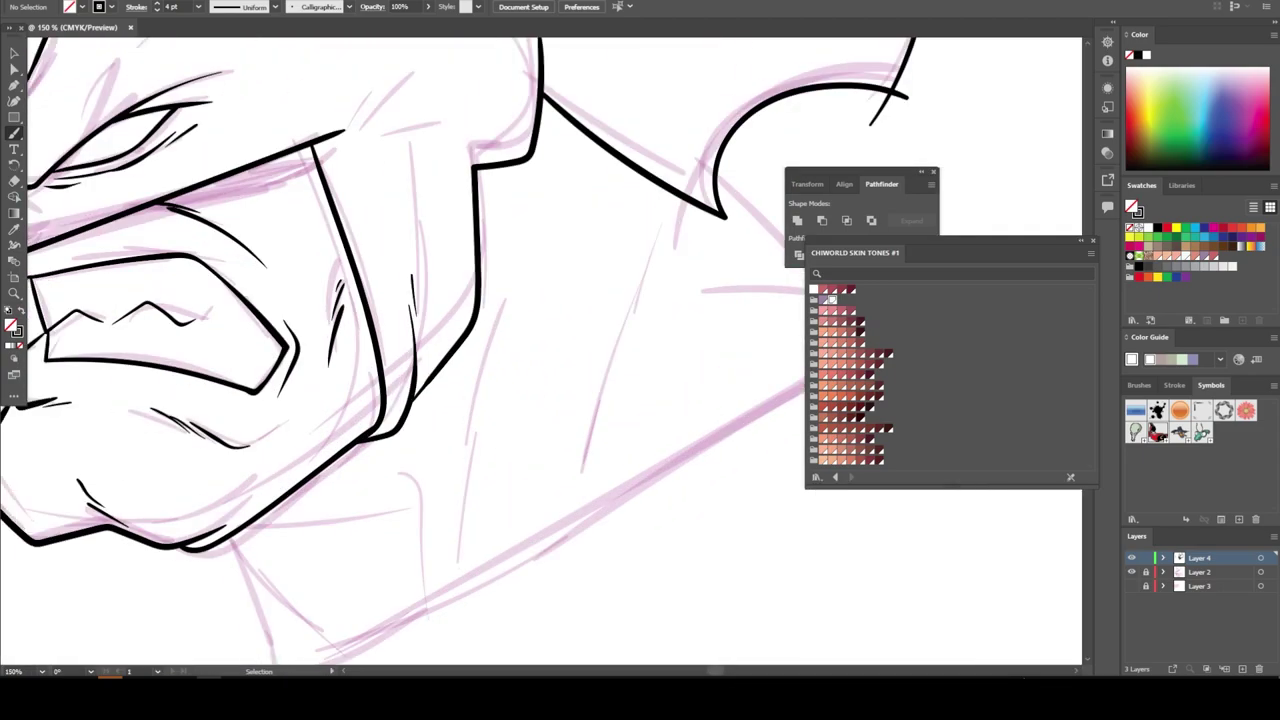
{"action": "key", "text": "ctrl+plus"}
{"action": "left_click_drag", "start_coordinate": [503, 600], "coordinate": [578, 205]}
{"action": "scroll", "coordinate": [486, 363], "scroll_direction": "down", "scroll_amount": 1}
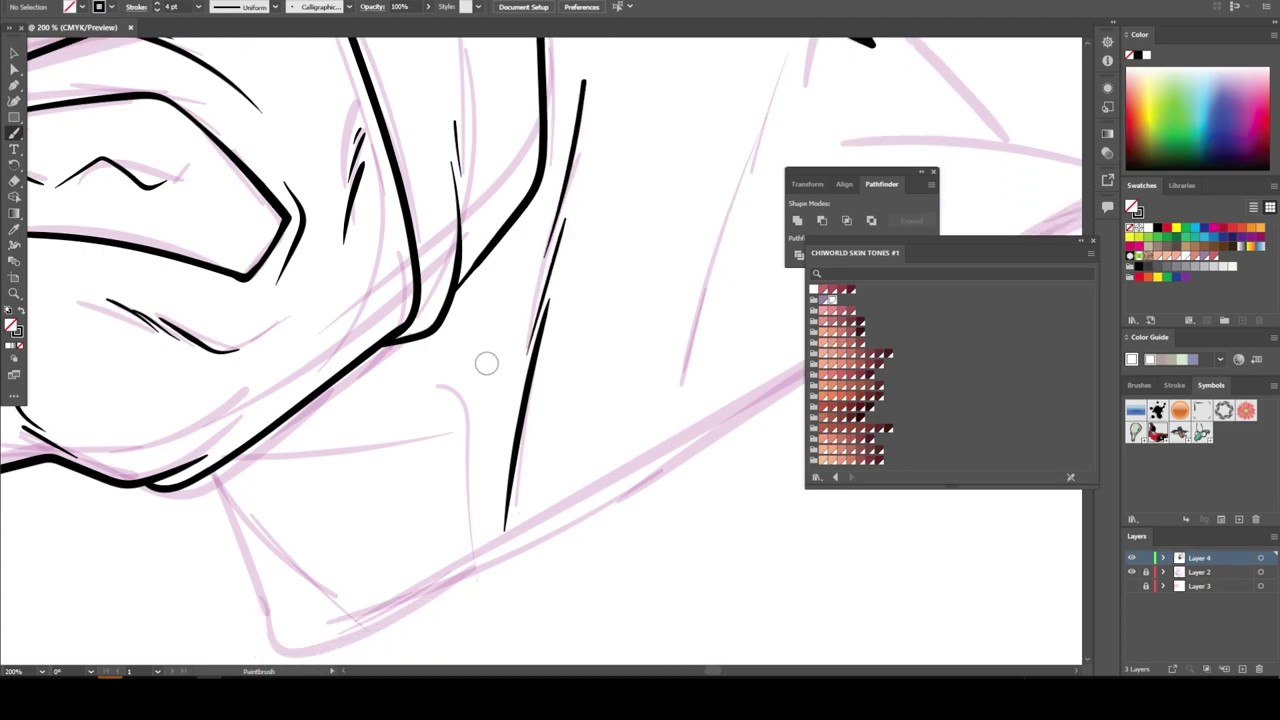
{"action": "scroll", "coordinate": [486, 363], "scroll_direction": "down", "scroll_amount": 1}
{"action": "left_click_drag", "start_coordinate": [455, 522], "coordinate": [433, 330]}
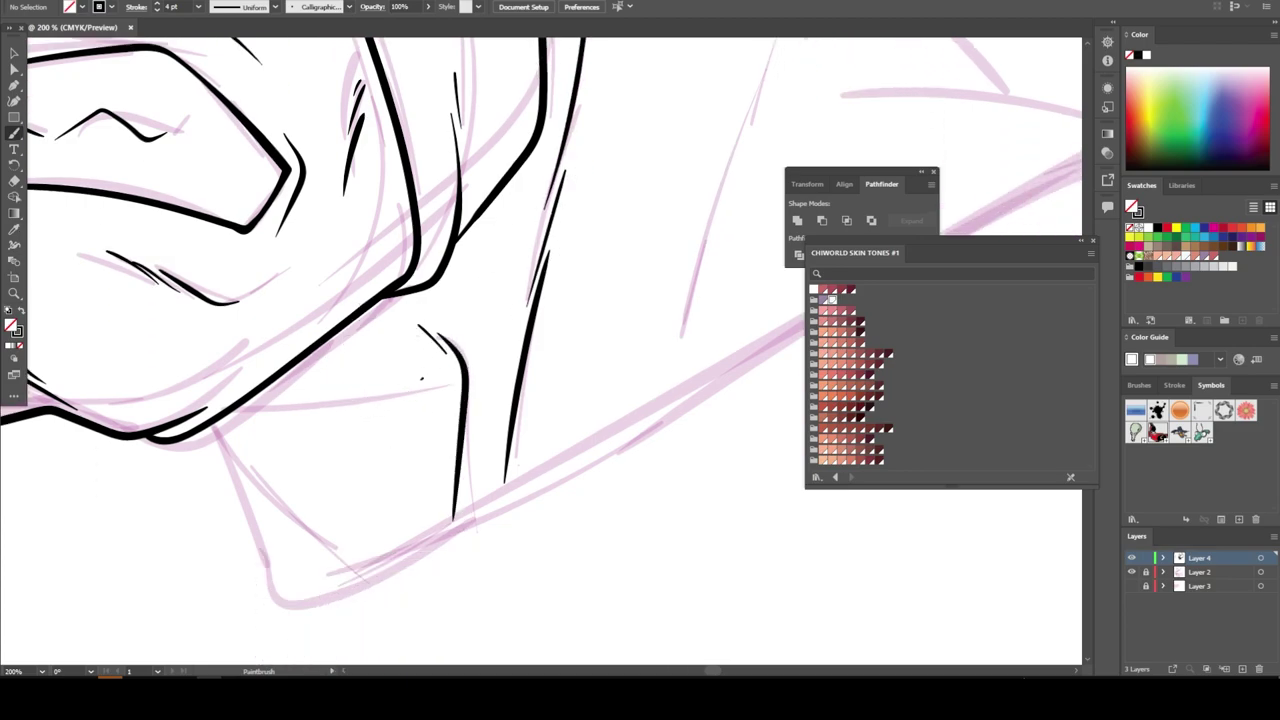
{"action": "mouse_move", "coordinate": [421, 378]}
{"action": "left_mouse_down"}
{"action": "mouse_move", "coordinate": [184, 436]}
{"action": "mouse_move", "coordinate": [369, 529]}
{"action": "left_mouse_up"}
{"action": "mouse_move", "coordinate": [208, 428]}
{"action": "left_mouse_down"}
{"action": "mouse_move", "coordinate": [286, 588]}
{"action": "mouse_move", "coordinate": [557, 491]}
{"action": "mouse_move", "coordinate": [770, 350]}
{"action": "left_mouse_up"}
Ink two left-cheek lines, the jaw up to its tip and the collar edge
{"action": "key", "text": "ctrl+0"}
{"action": "key", "text": "ctrl+equal"}
{"action": "key", "text": "ctrl+equal"}
{"action": "key", "text": "ctrl+equal"}
{"action": "scroll", "coordinate": [726, 434], "scroll_direction": "up", "scroll_amount": 2}
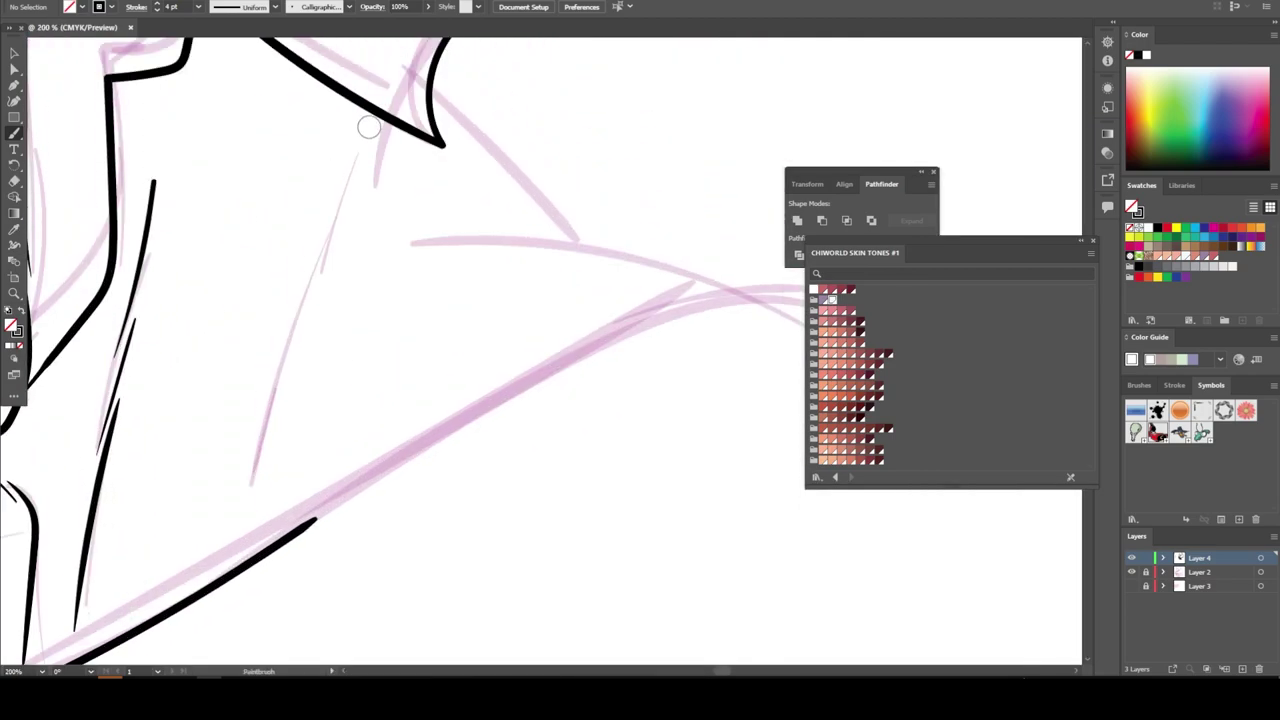
{"action": "left_click_drag", "start_coordinate": [366, 129], "coordinate": [285, 380]}
{"action": "left_click_drag", "start_coordinate": [310, 322], "coordinate": [275, 462]}
{"action": "mouse_move", "coordinate": [256, 558]}
{"action": "left_mouse_down"}
{"action": "mouse_move", "coordinate": [486, 426]}
{"action": "mouse_move", "coordinate": [600, 237]}
{"action": "mouse_move", "coordinate": [413, 248]}
{"action": "left_mouse_up"}
{"action": "scroll", "coordinate": [346, 363], "scroll_direction": "up", "scroll_amount": 3}
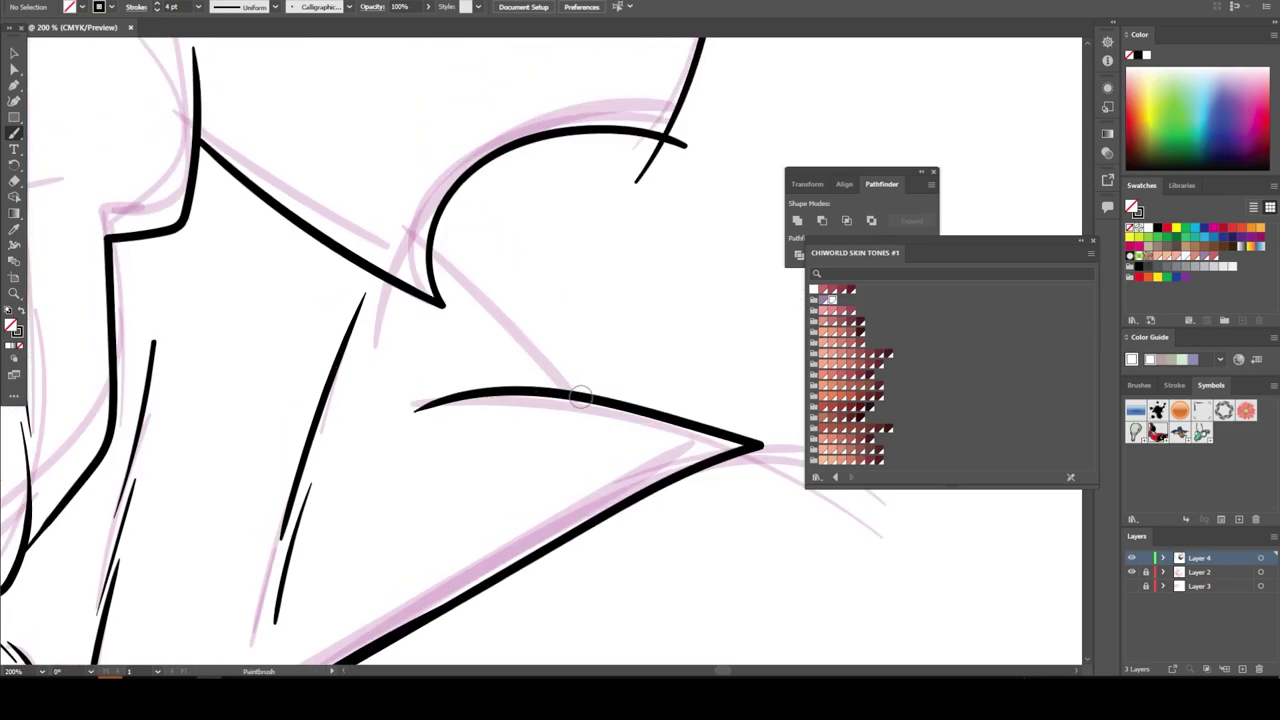
{"action": "left_click_drag", "start_coordinate": [580, 395], "coordinate": [442, 262]}
{"action": "key", "text": "ctrl+minus"}
{"action": "key", "text": "ctrl+minus"}
{"action": "key", "text": "ctrl+minus"}
{"action": "key", "text": "ctrl+minus"}
{"action": "key", "text": "ctrl+minus"}
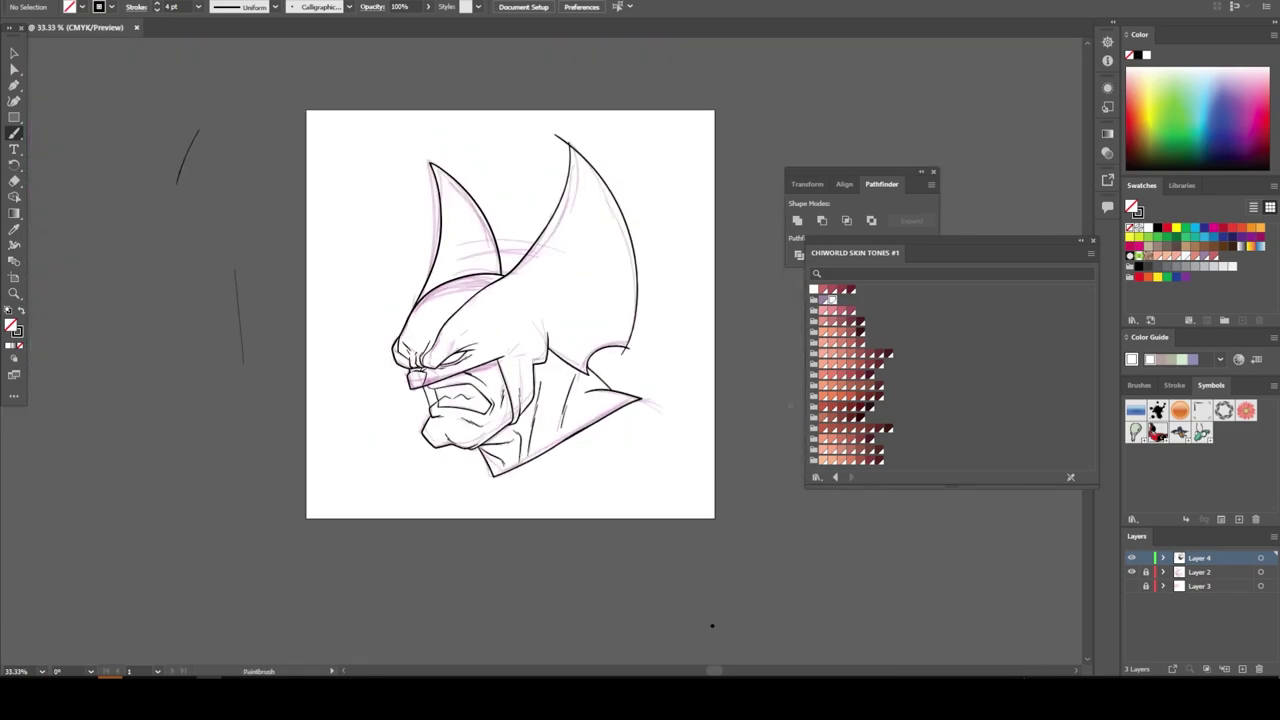
Marquee-select all the brush line art, expand its appearance into filled black shapes, then deselect
{"action": "key", "text": "v"}
{"action": "left_click_drag", "start_coordinate": [375, 123], "coordinate": [660, 490]}
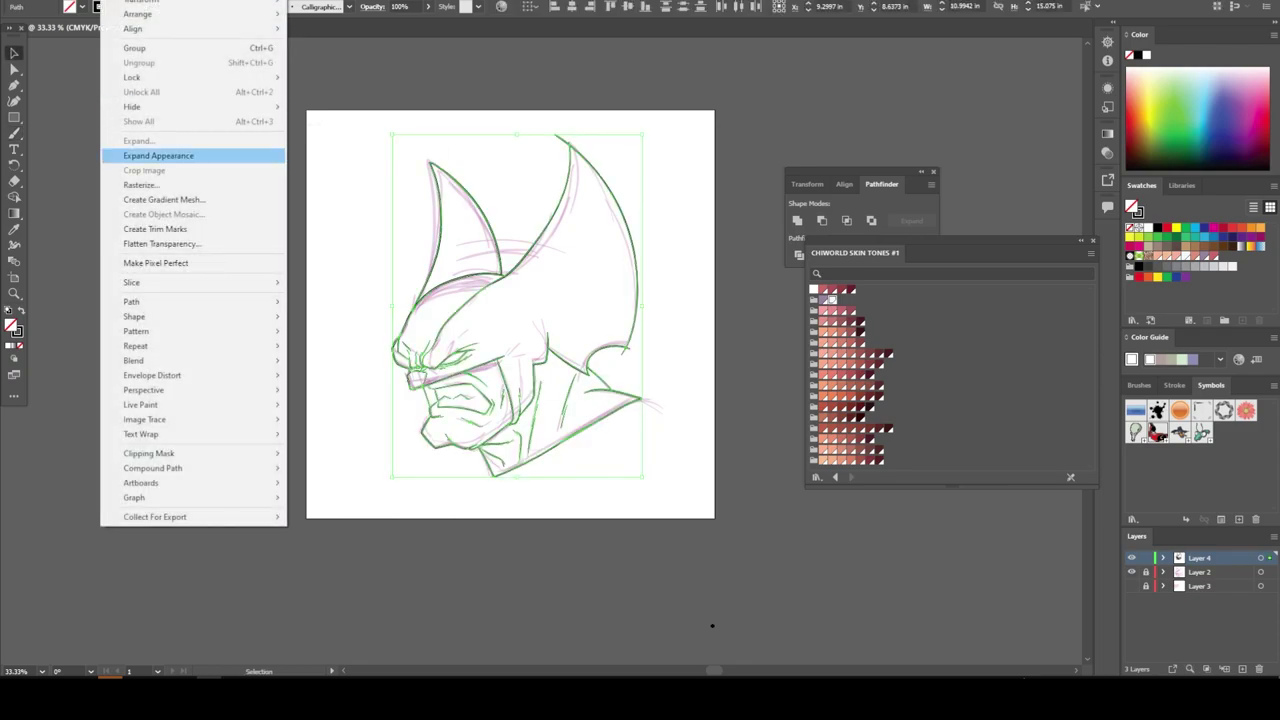
{"action": "left_click", "coordinate": [150, 154]}
{"action": "key", "text": "ctrl+shift+a"}
{"action": "key", "text": "ctrl+plus"}
{"action": "key", "text": "ctrl+plus"}
{"action": "key", "text": "ctrl+plus"}
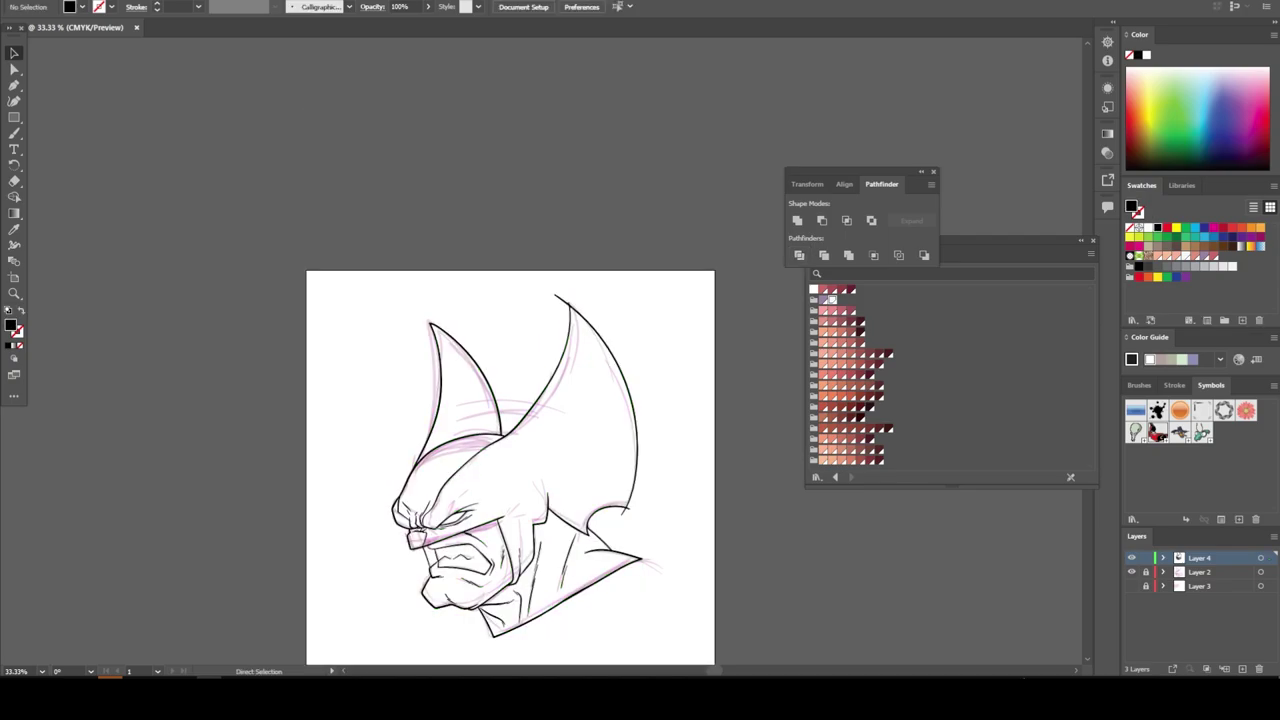
{"action": "key", "text": "a"}
{"action": "scroll", "coordinate": [540, 350], "scroll_direction": "up", "scroll_amount": 3}
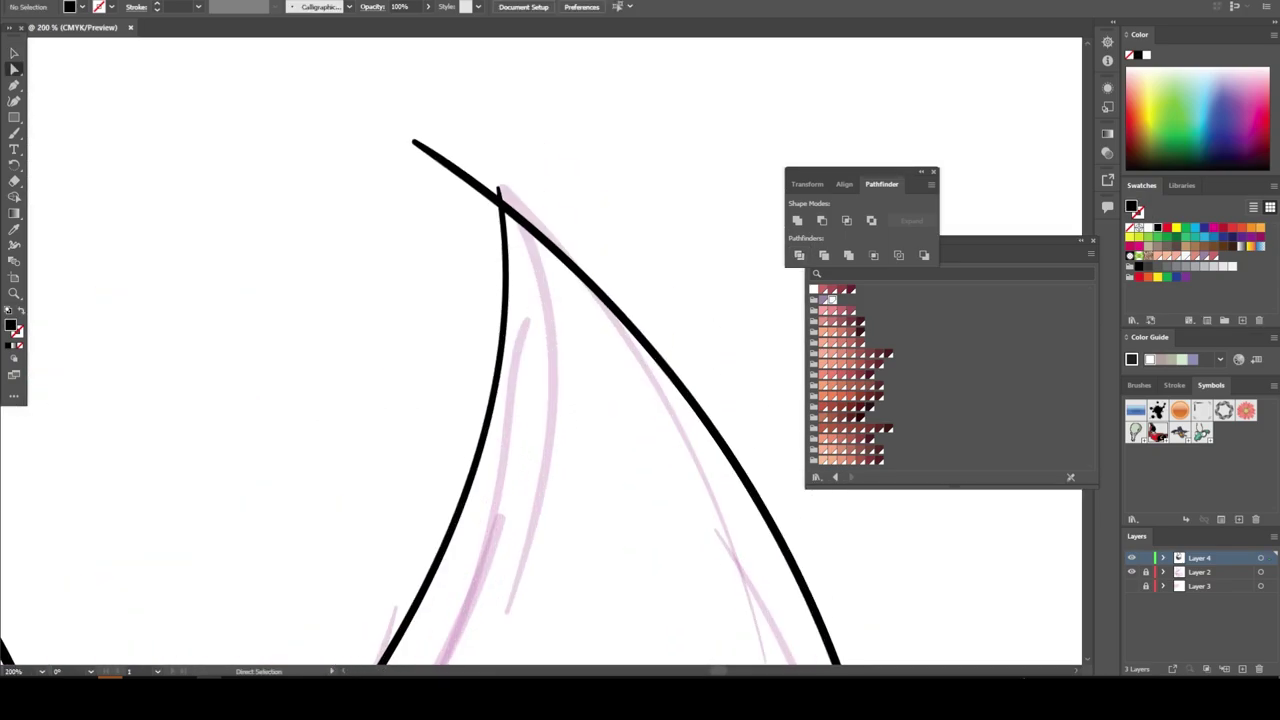
Delete the overhanging stroke end at the ear tip and the stray tip near the neck
{"action": "left_click", "coordinate": [500, 191]}
{"action": "key", "text": "Delete"}
{"action": "key", "text": "ctrl+minus"}
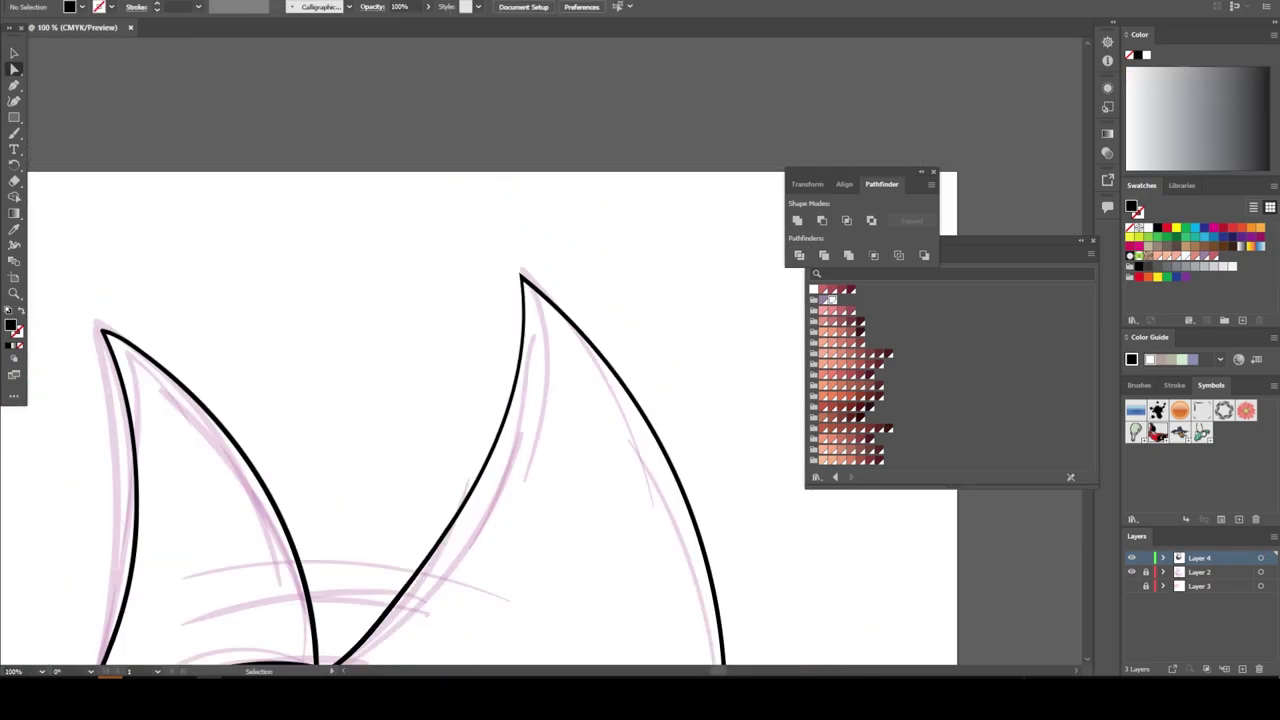
{"action": "key", "text": "ctrl+0"}
{"action": "key", "text": "ctrl+plus"}
{"action": "key", "text": "ctrl+plus"}
{"action": "key", "text": "ctrl+plus"}
{"action": "left_click", "coordinate": [640, 300]}
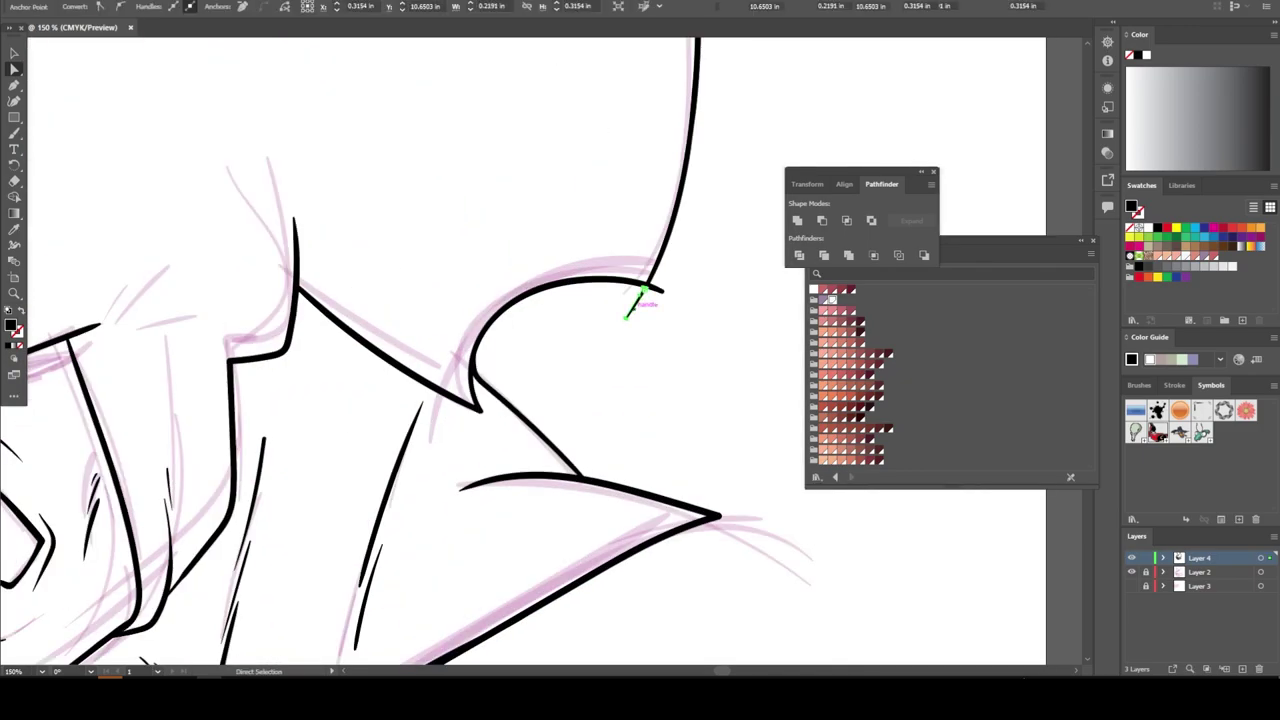
{"action": "key", "text": "Delete"}
{"action": "key", "text": "ctrl+minus"}
{"action": "key", "text": "ctrl+minus"}
{"action": "key", "text": "ctrl+minus"}
{"action": "left_click_drag", "start_coordinate": [400, 300], "coordinate": [513, 348]}
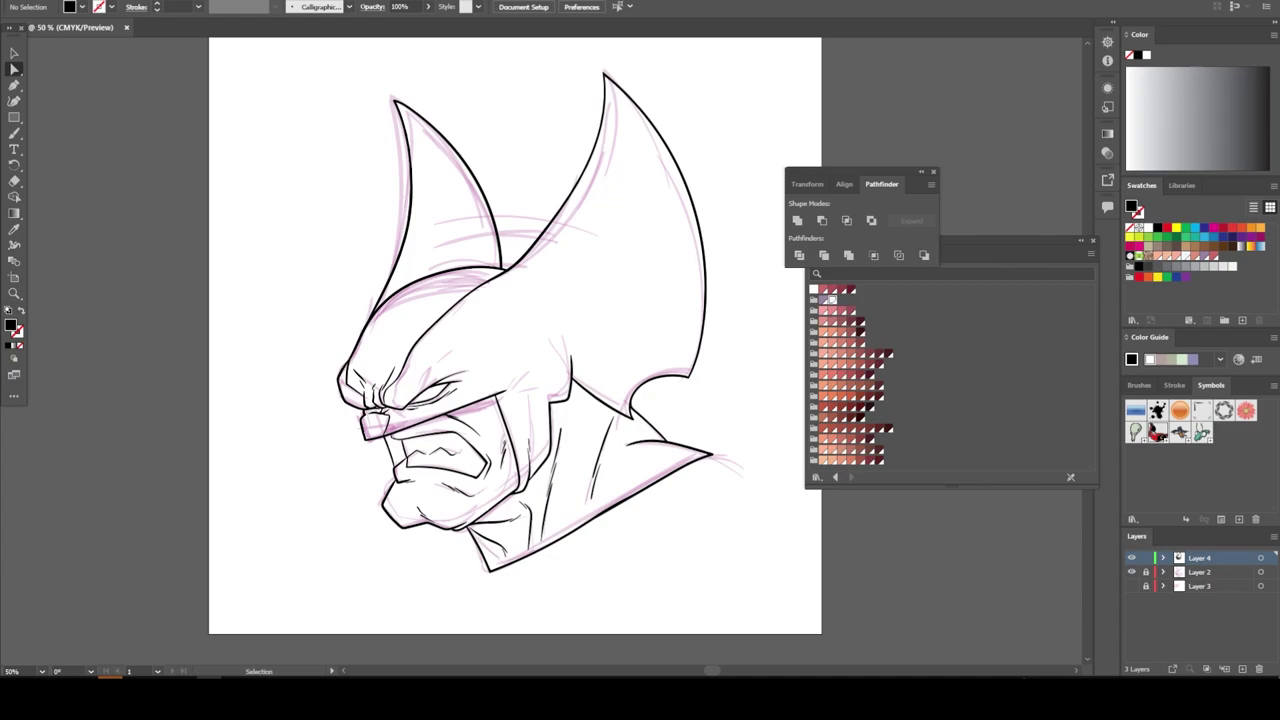
{"action": "key", "text": "ctrl+plus"}
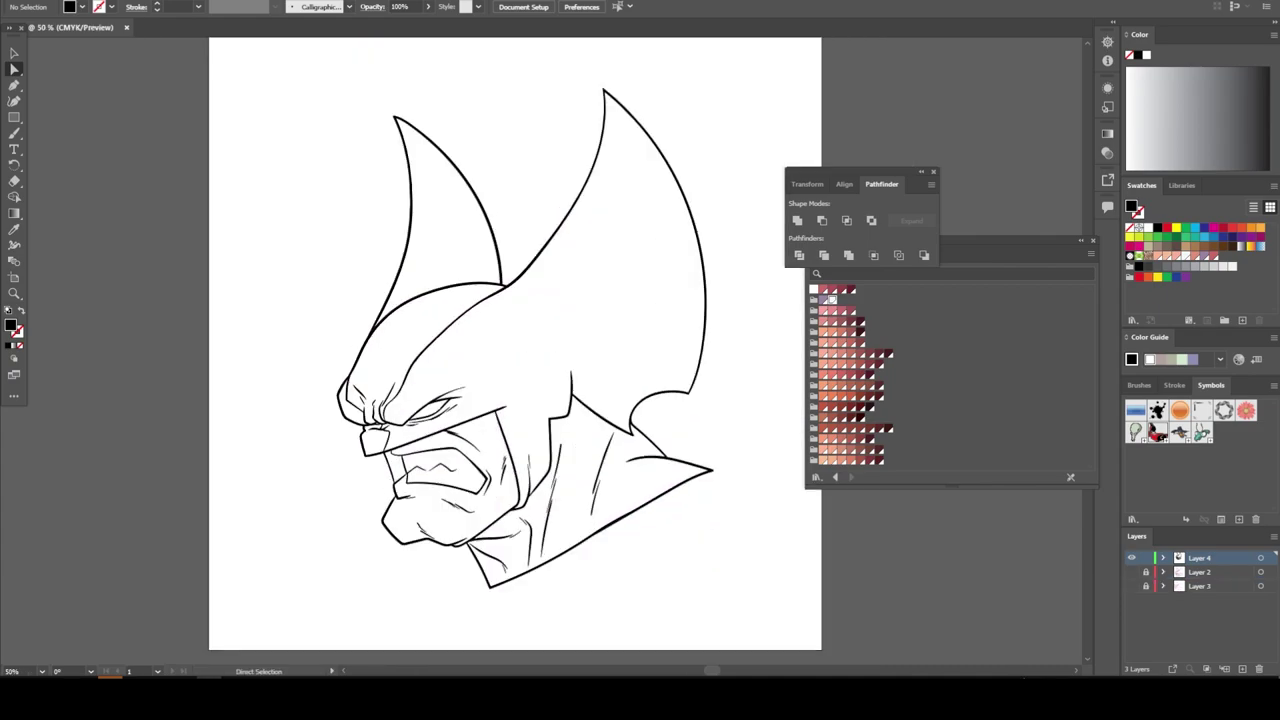
Switch to the Pencil tool and zoom in on the left ear tip
{"action": "left_click", "coordinate": [14, 133]}
{"action": "left_click", "coordinate": [70, 150]}
{"action": "key", "text": "ctrl+plus"}
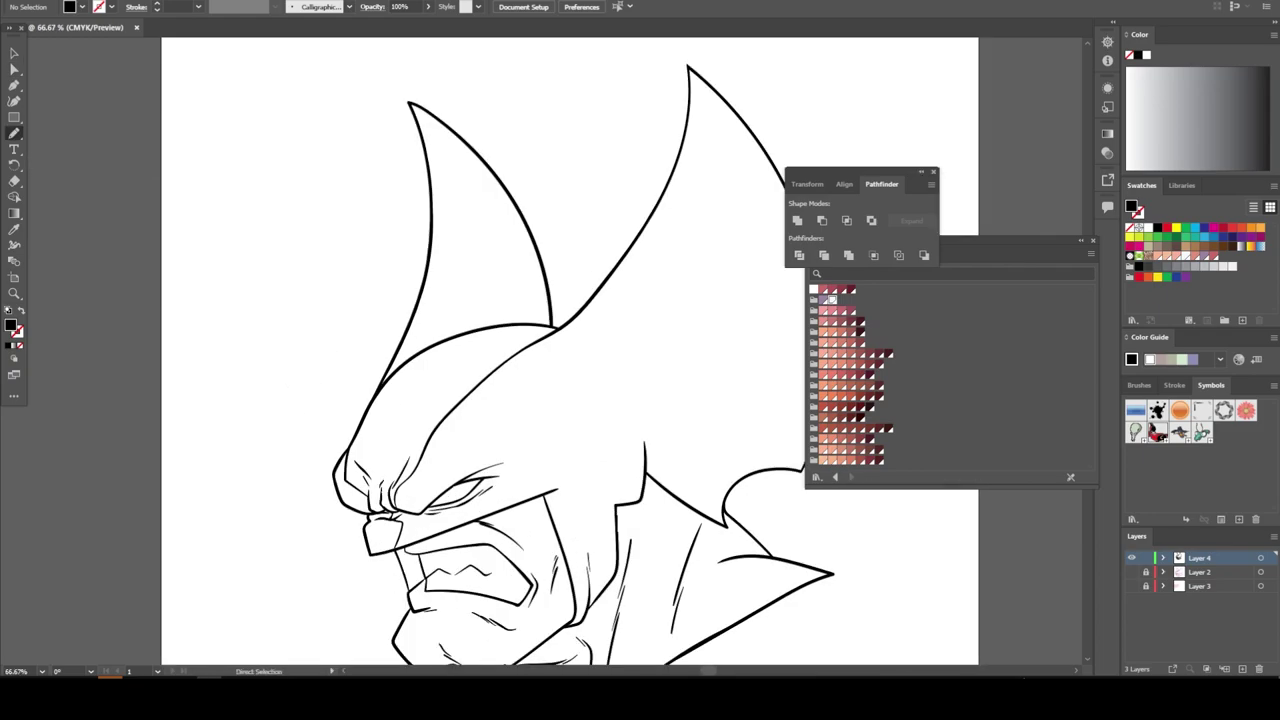
{"action": "key", "text": "ctrl+plus"}
{"action": "key", "text": "ctrl+plus"}
{"action": "scroll", "coordinate": [600, 350], "scroll_direction": "down", "scroll_amount": 3}
{"action": "scroll", "coordinate": [600, 350], "scroll_direction": "up", "scroll_amount": 3}
{"action": "scroll", "coordinate": [600, 350], "scroll_direction": "up", "scroll_amount": 2}
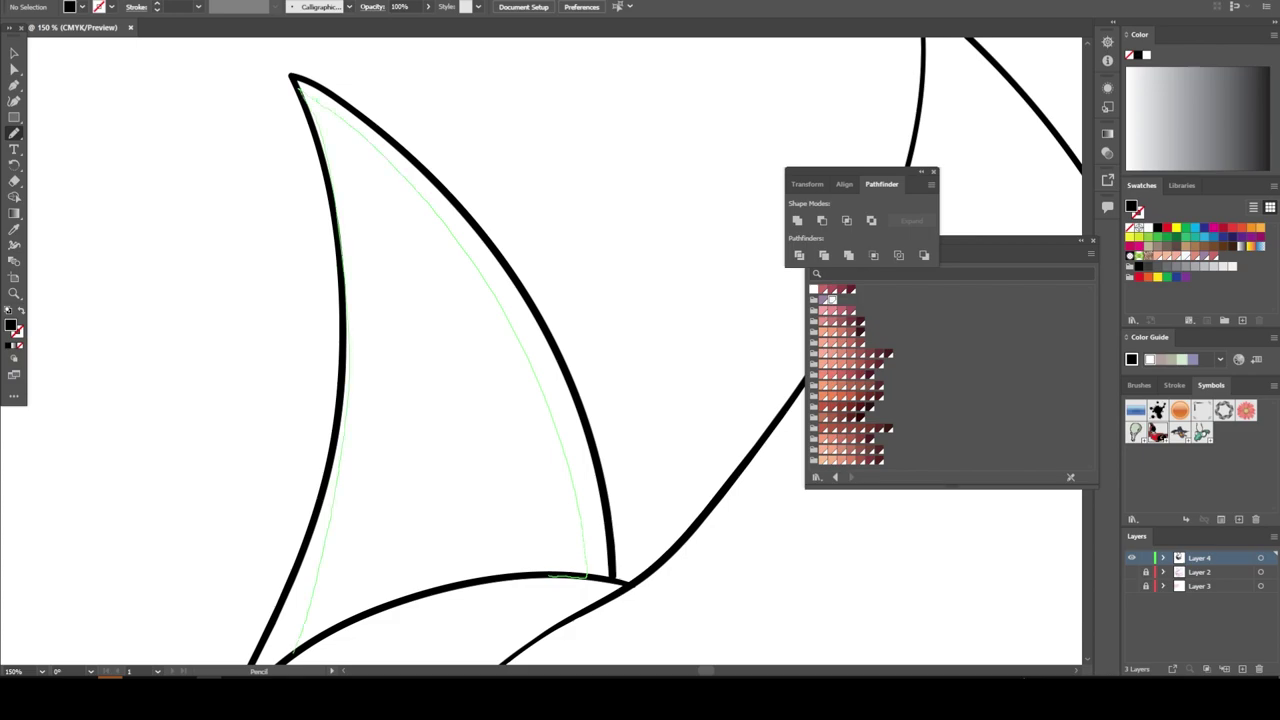
Fill the traced left-ear shadow shape with black
{"action": "key", "text": "ctrl+minus"}
{"action": "key", "text": "ctrl+minus"}
{"action": "key", "text": "ctrl+minus"}
{"action": "key", "text": "ctrl+minus"}
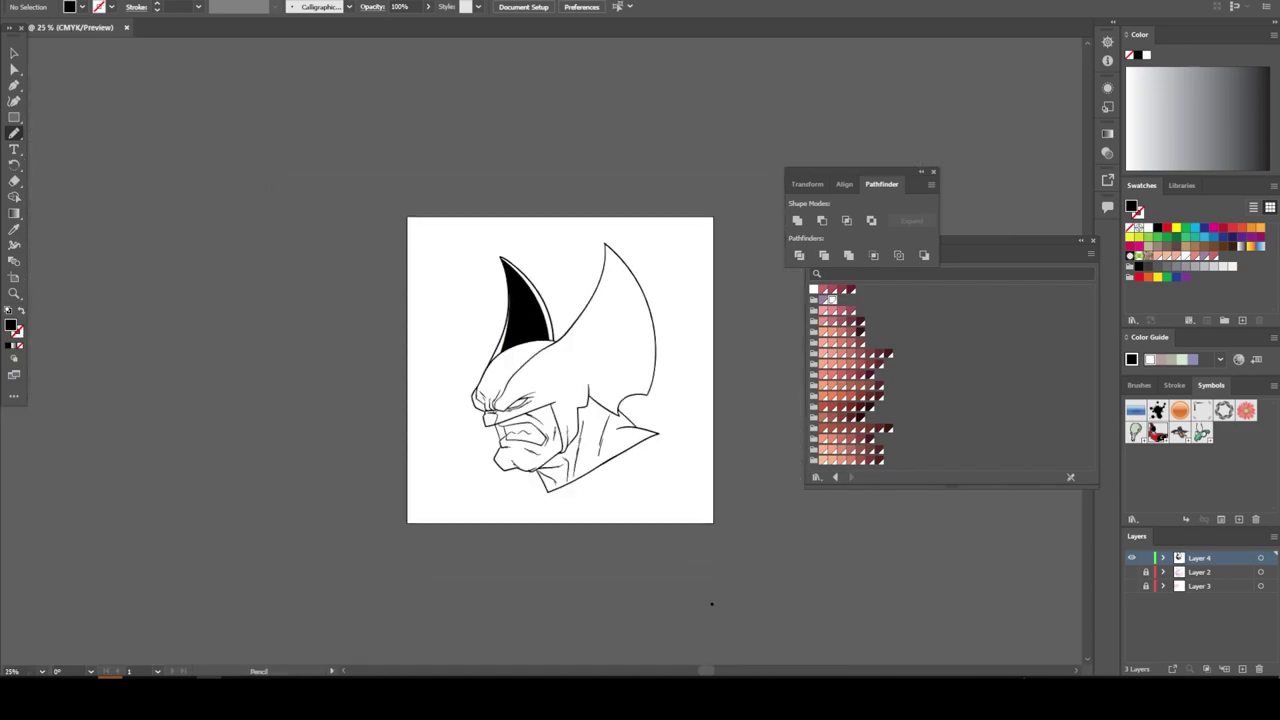
{"action": "key", "text": "ctrl+plus"}
{"action": "key", "text": "ctrl+plus"}
{"action": "key", "text": "ctrl+plus"}
{"action": "key", "text": "ctrl+plus"}
{"action": "scroll", "coordinate": [380, 556], "scroll_direction": "up", "scroll_amount": 2}
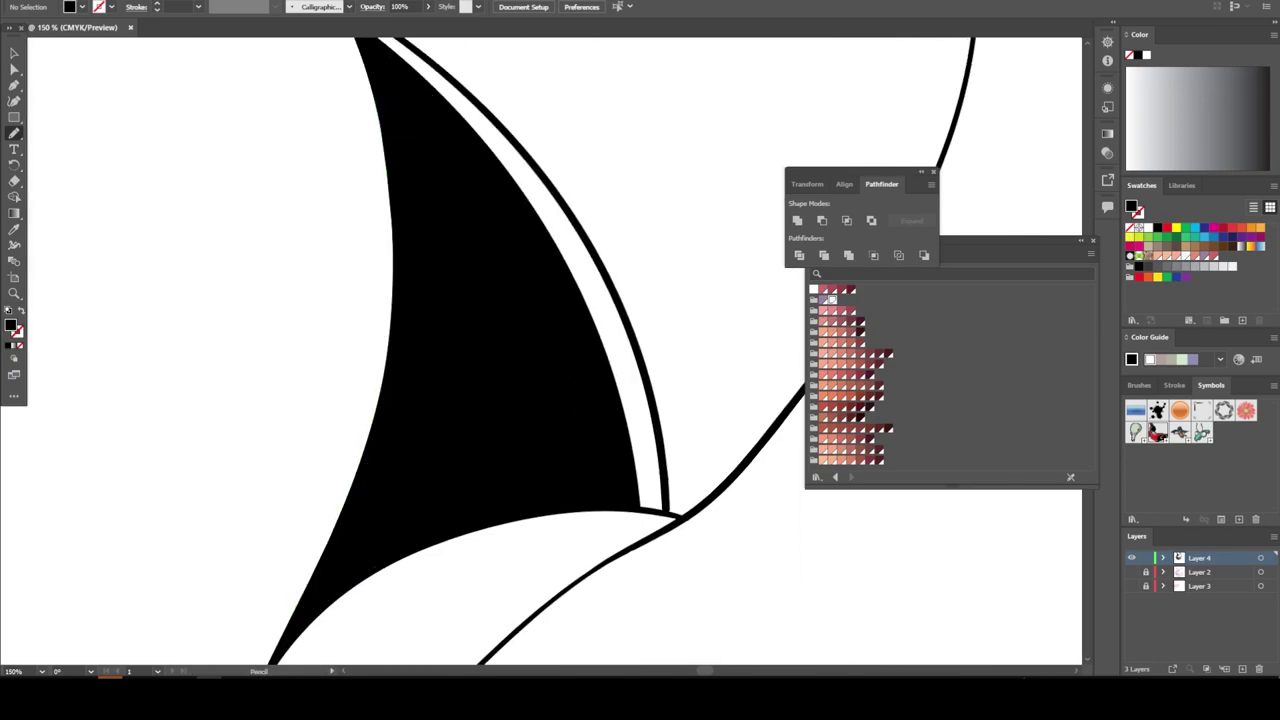
{"action": "key", "text": "ctrl+minus"}
{"action": "key", "text": "ctrl+minus"}
{"action": "key", "text": "ctrl+minus"}
{"action": "key", "text": "ctrl+plus"}
{"action": "key", "text": "ctrl+plus"}
{"action": "key", "text": "ctrl+plus"}
{"action": "key", "text": "ctrl+plus"}
{"action": "key", "text": "ctrl+plus"}
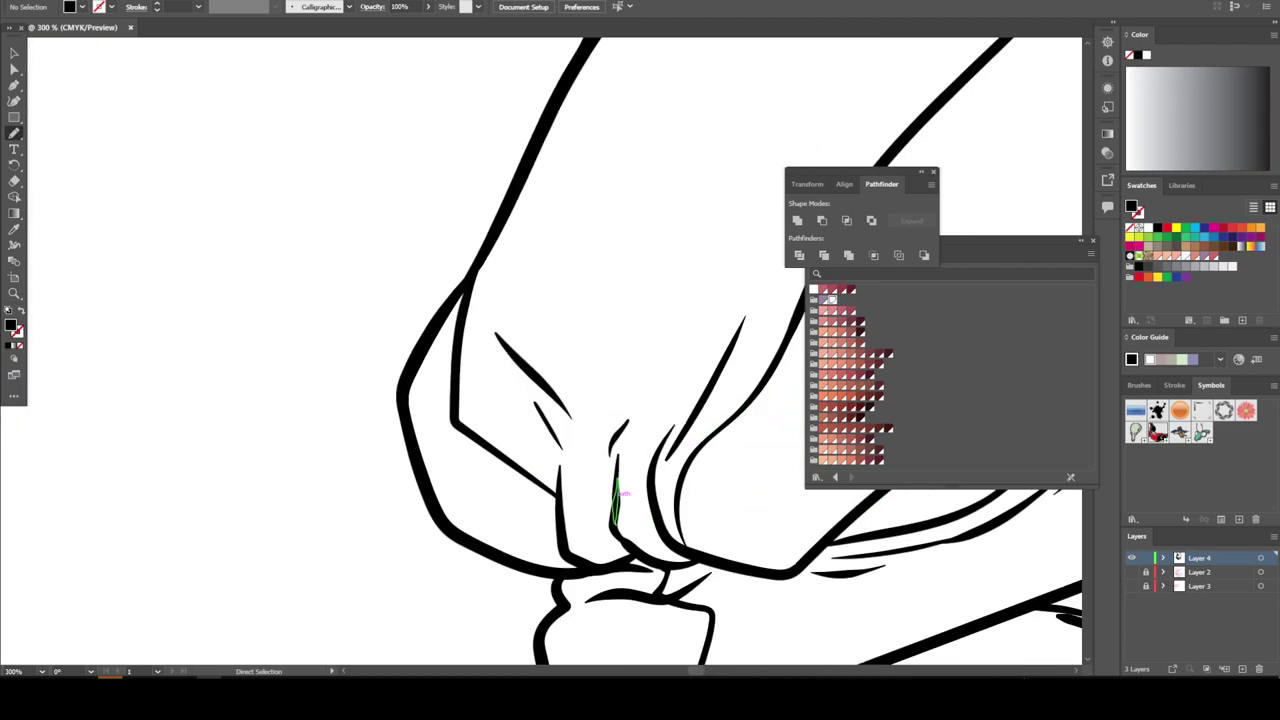
{"action": "key", "text": "ctrl+plus"}
{"action": "key", "text": "ctrl+plus"}
Trace a shadow shape along the nose edge and fill it black
{"action": "left_click_drag", "start_coordinate": [403, 590], "coordinate": [581, 595]}
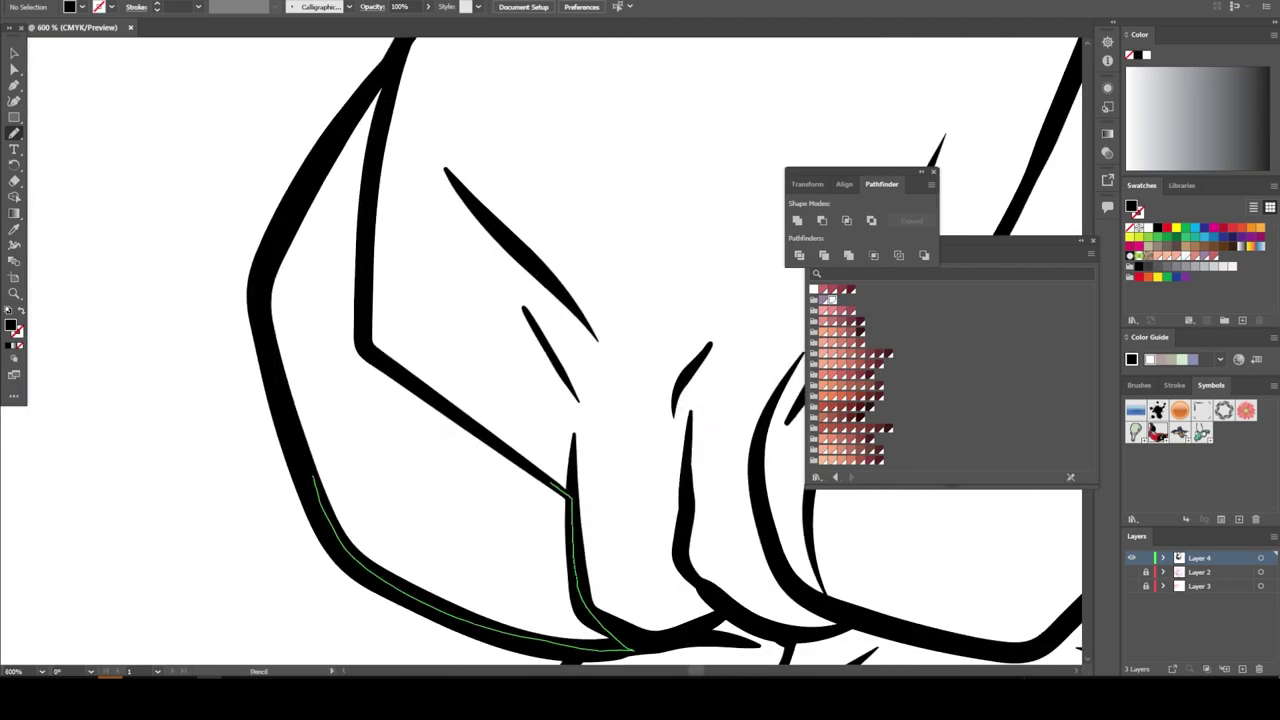
{"action": "key", "text": "ctrl+minus"}
{"action": "key", "text": "ctrl+minus"}
{"action": "key", "text": "ctrl+minus"}
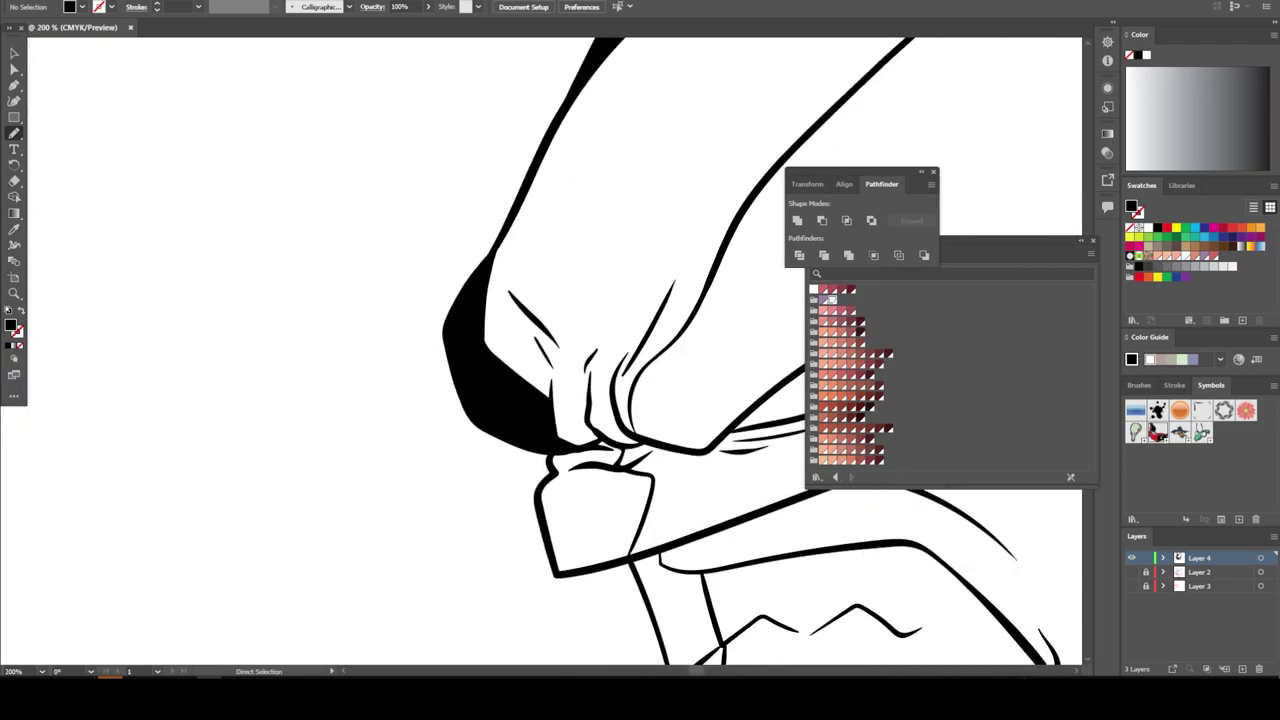
{"action": "key", "text": "ctrl+minus"}
{"action": "key", "text": "ctrl+minus"}
{"action": "key", "text": "ctrl+minus"}
{"action": "key", "text": "ctrl+plus"}
{"action": "key", "text": "ctrl+plus"}
{"action": "key", "text": "ctrl+plus"}
{"action": "key", "text": "ctrl+plus"}
{"action": "key", "text": "ctrl+plus"}
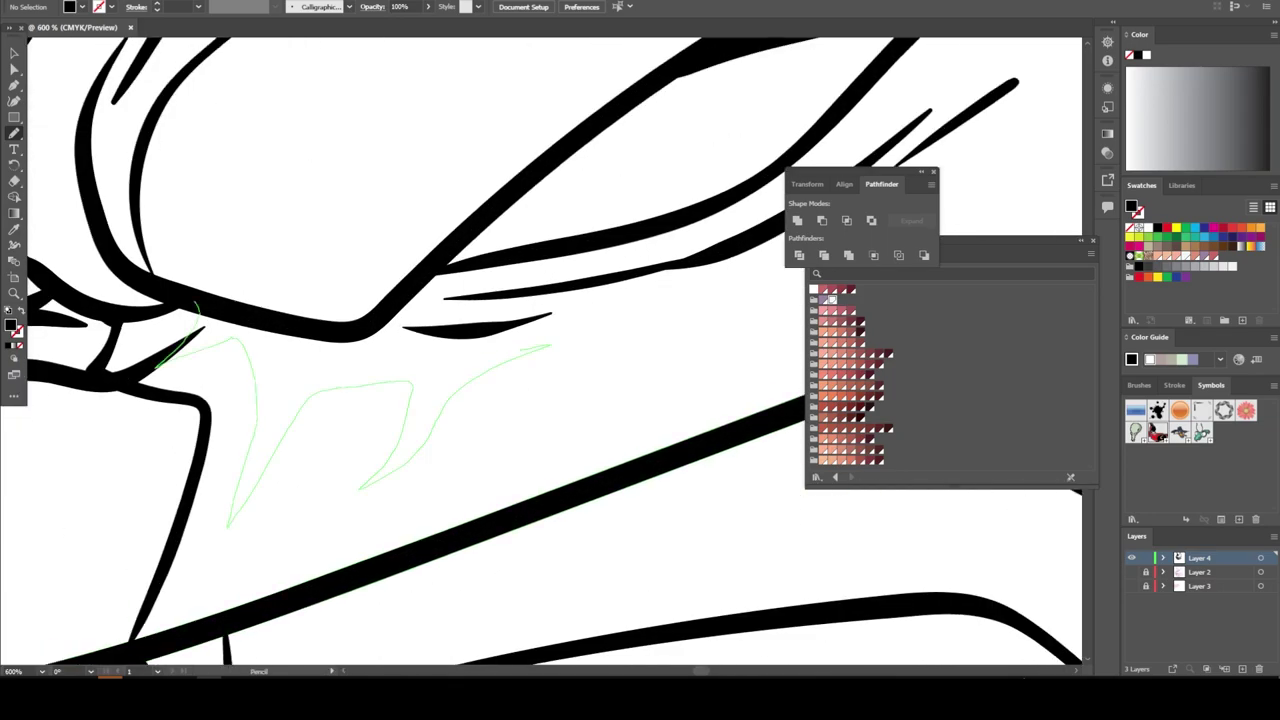
Fill the spiky shadow around the angry eye with black and inspect it close up
{"action": "key", "text": "ctrl+minus"}
{"action": "key", "text": "ctrl+minus"}
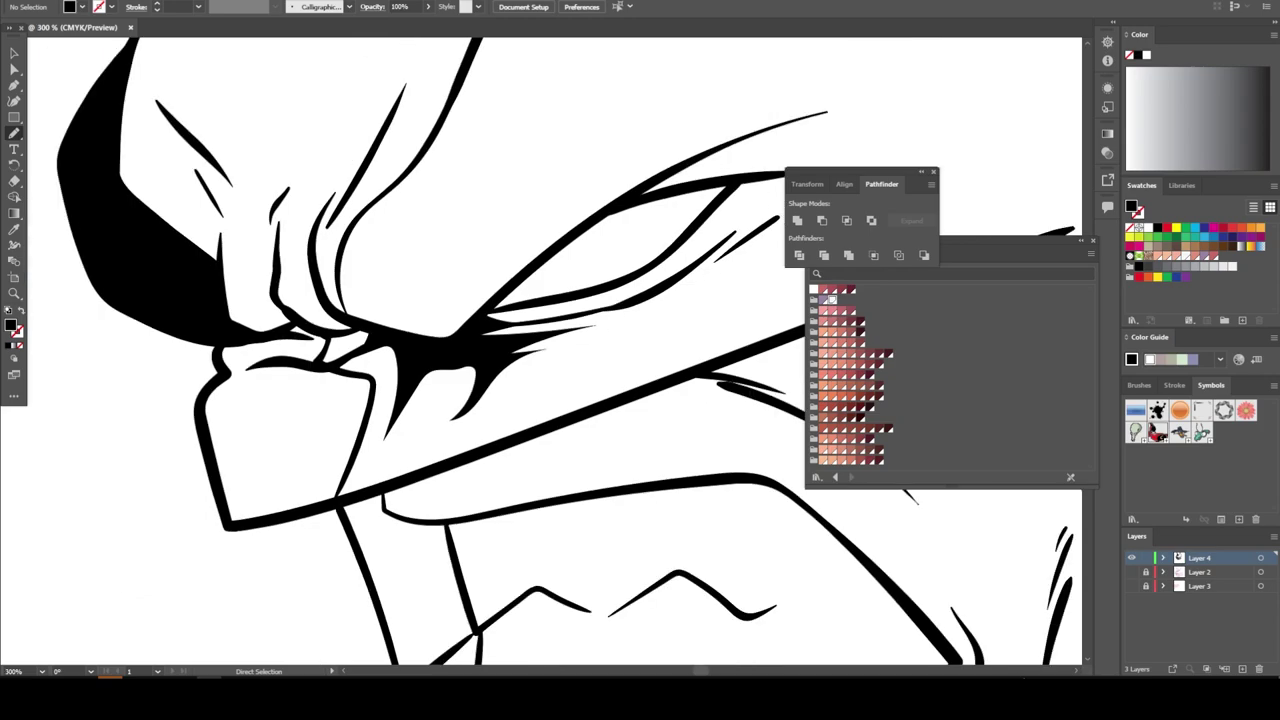
{"action": "key", "text": "ctrl+minus"}
{"action": "key", "text": "ctrl+minus"}
{"action": "key", "text": "ctrl+minus"}
{"action": "key", "text": "ctrl+plus"}
{"action": "key", "text": "ctrl+plus"}
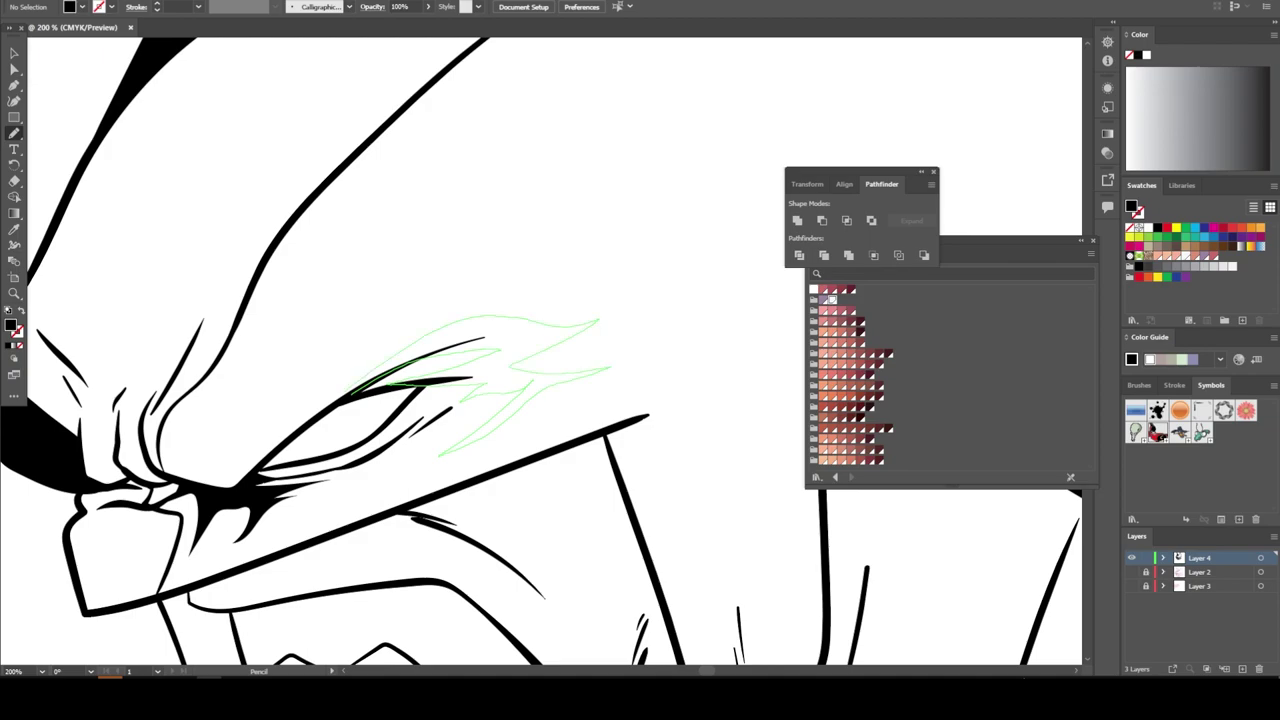
{"action": "key", "text": "ctrl+plus"}
{"action": "key", "text": "ctrl+plus"}
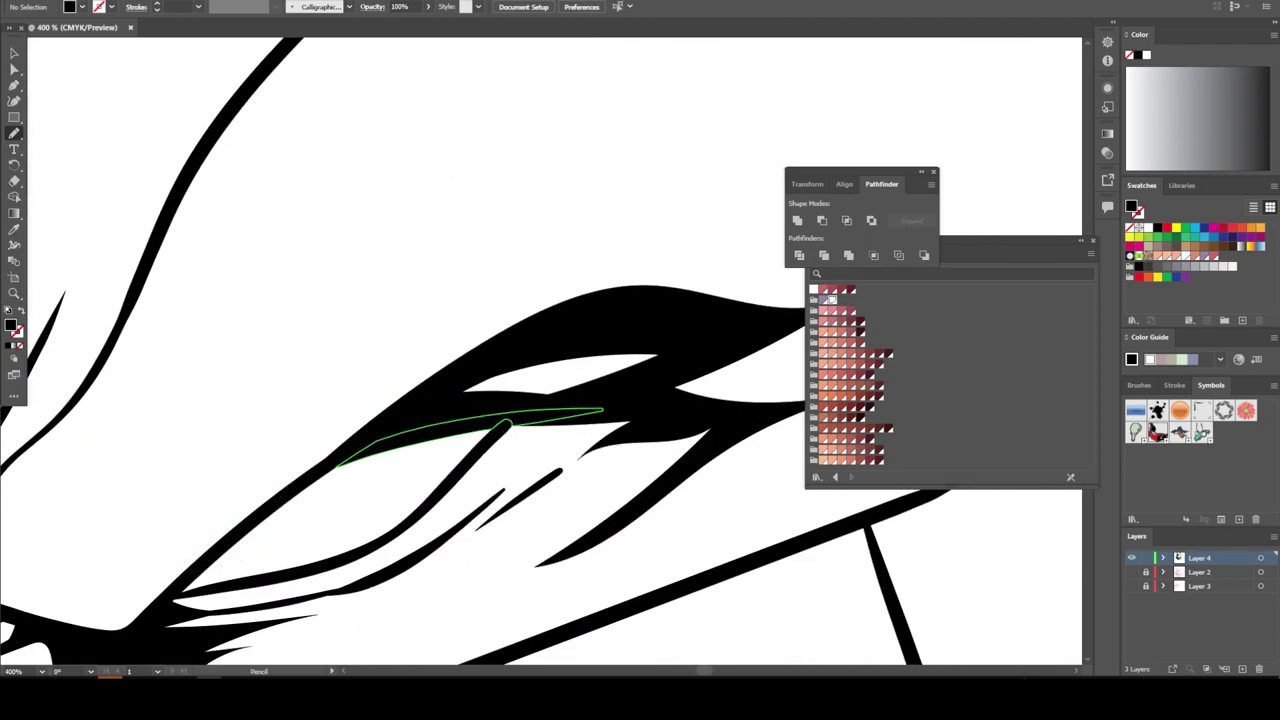
{"action": "key", "text": "ctrl+minus"}
{"action": "key", "text": "ctrl+minus"}
{"action": "key", "text": "ctrl+minus"}
{"action": "key", "text": "ctrl+plus"}
{"action": "scroll", "coordinate": [560, 350], "scroll_direction": "up", "scroll_amount": 1}
{"action": "scroll", "coordinate": [560, 350], "scroll_direction": "down", "scroll_amount": 2}
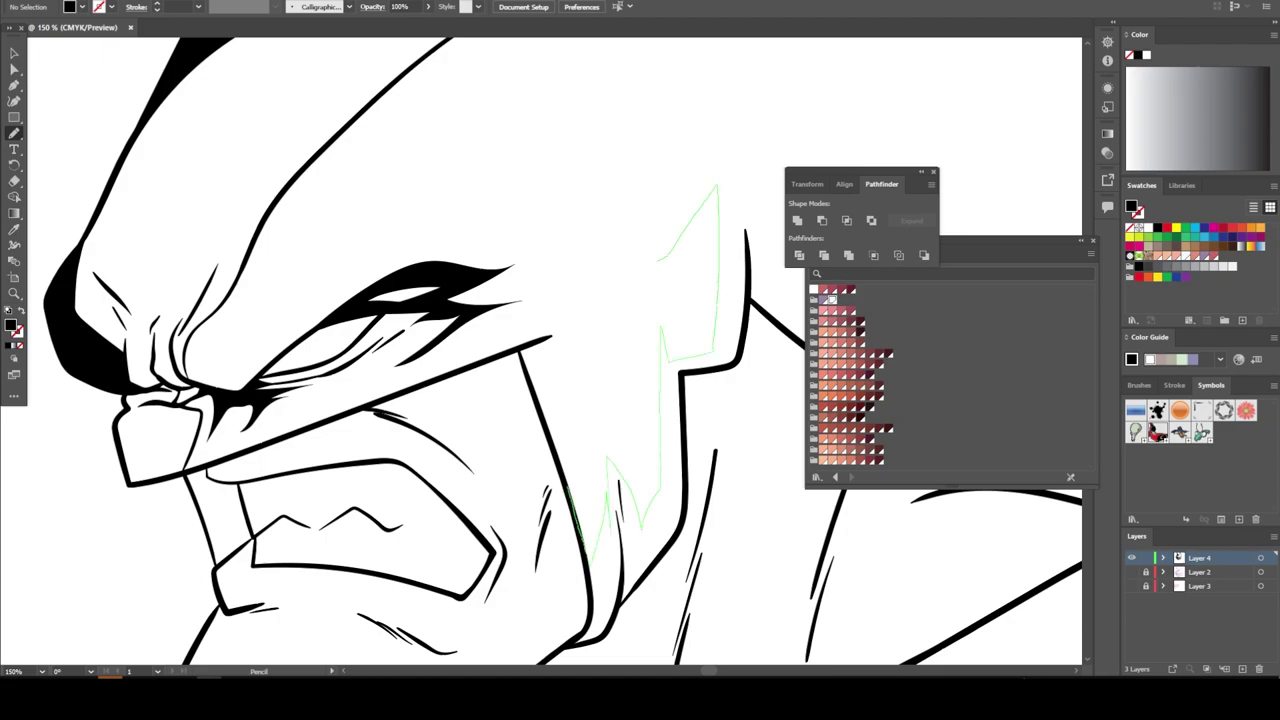
Fill the traced mask side panels near the eye and beside the cheek with solid black
{"action": "key", "text": "ctrl+0"}
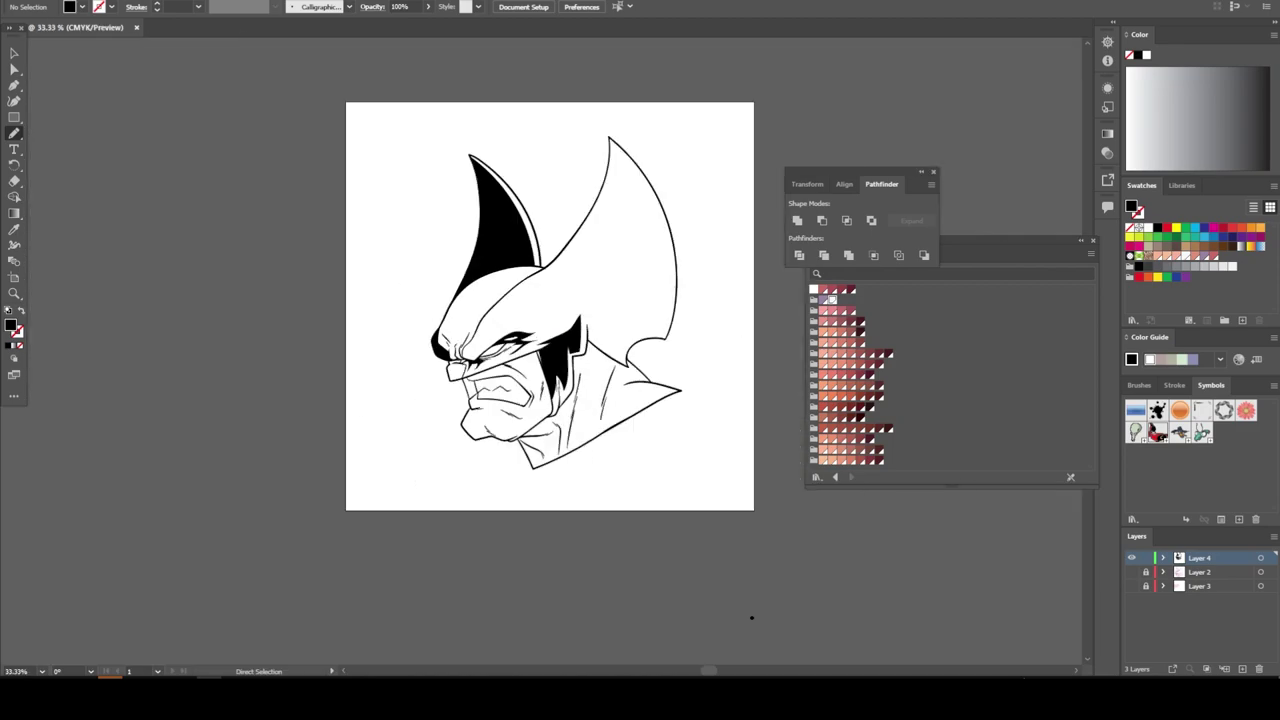
{"action": "key", "text": "ctrl+plus"}
{"action": "key", "text": "ctrl+plus"}
{"action": "scroll", "coordinate": [540, 350], "scroll_direction": "down", "scroll_amount": 2}
{"action": "key", "text": "ctrl+minus"}
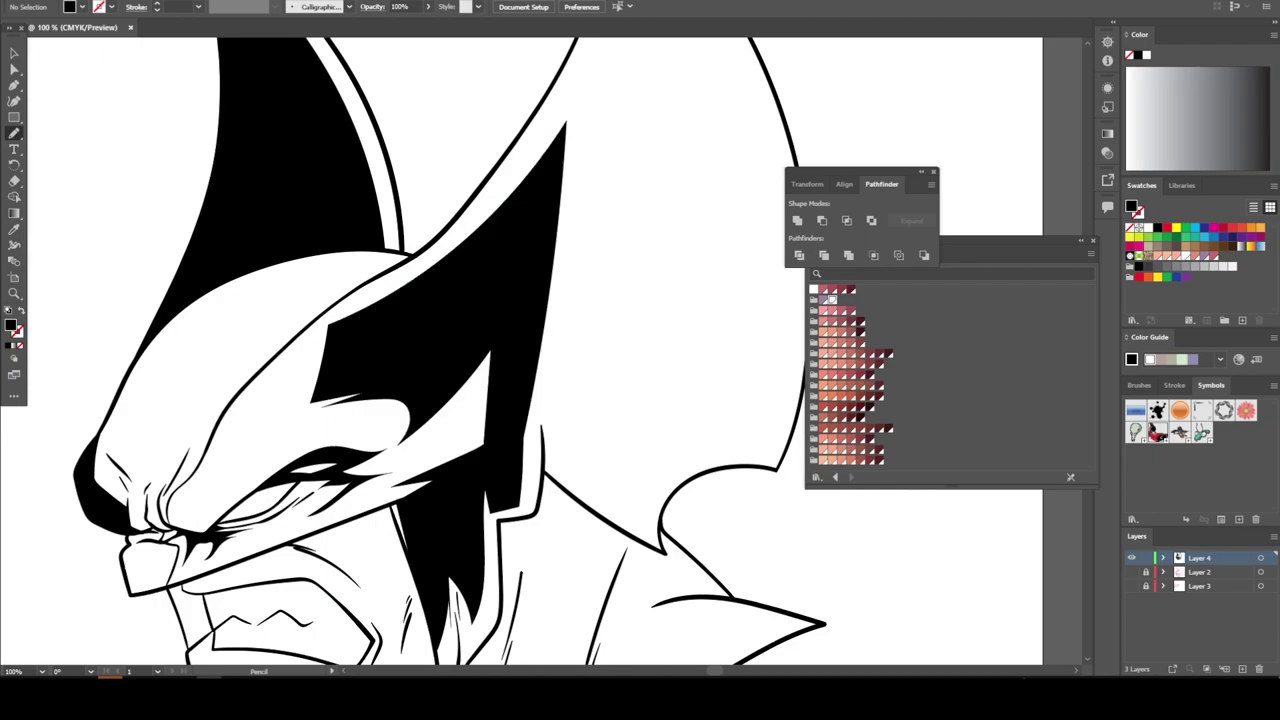
{"action": "key", "text": "ctrl+0"}
{"action": "key", "text": "ctrl+plus"}
{"action": "key", "text": "ctrl+plus"}
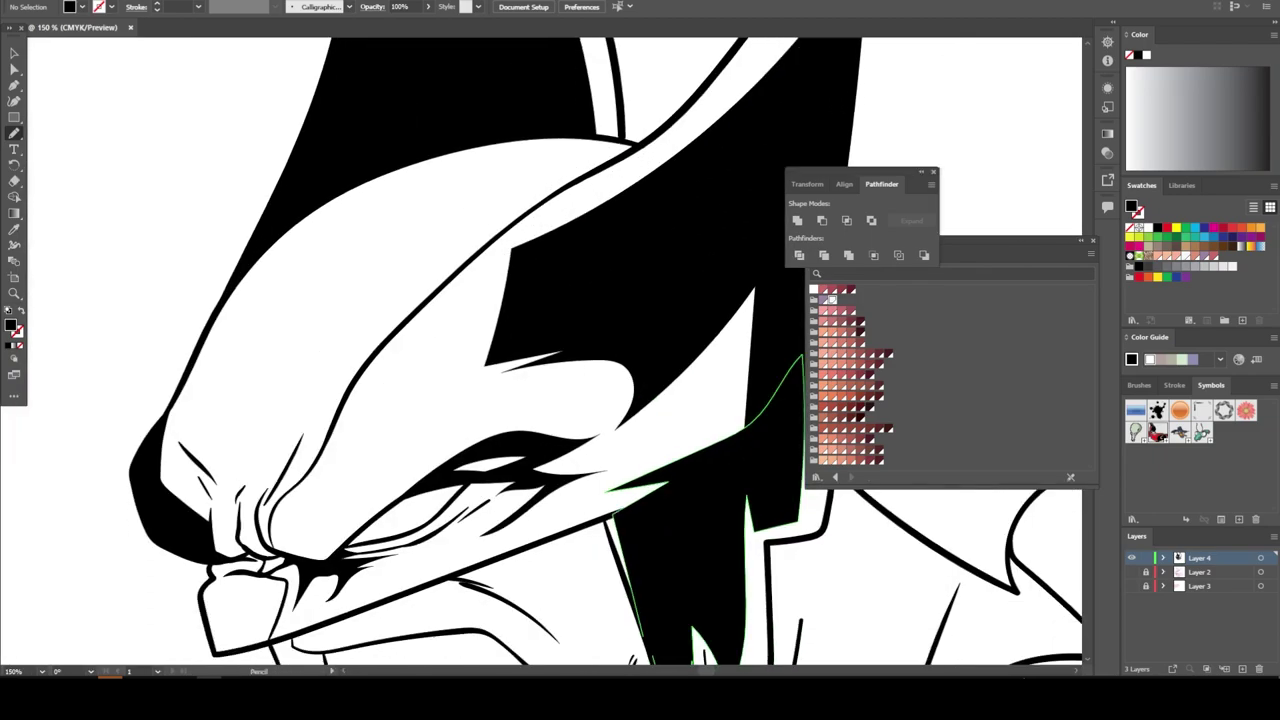
{"action": "key", "text": "ctrl+0"}
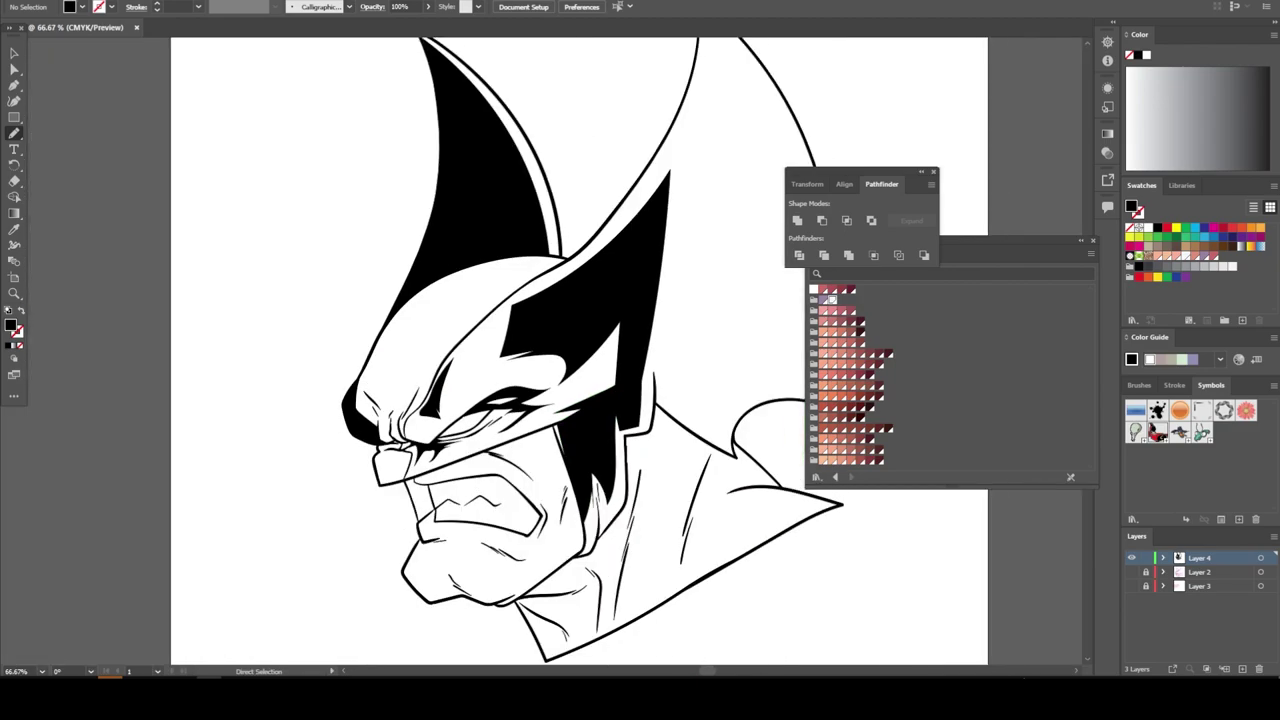
{"action": "key", "text": "ctrl+plus"}
{"action": "key", "text": "ctrl+plus"}
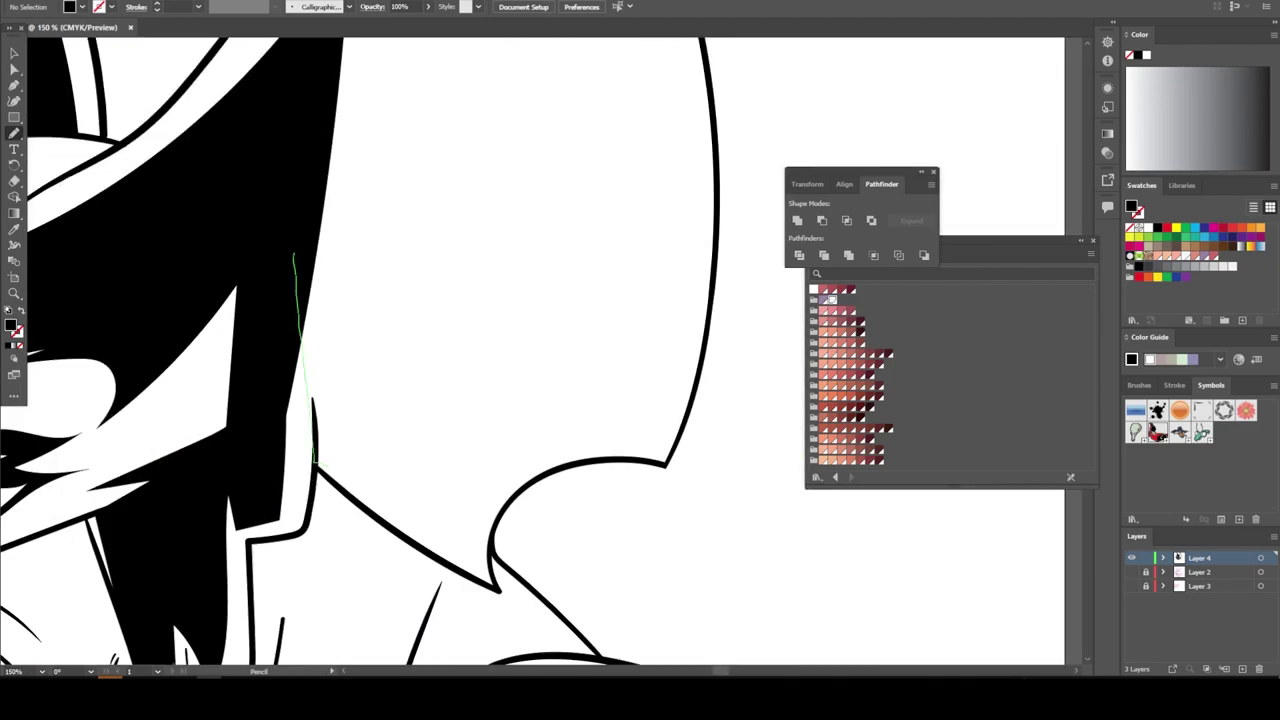
{"action": "left_click_drag", "start_coordinate": [470, 510], "coordinate": [652, 192]}
{"action": "key", "text": "ctrl+0"}
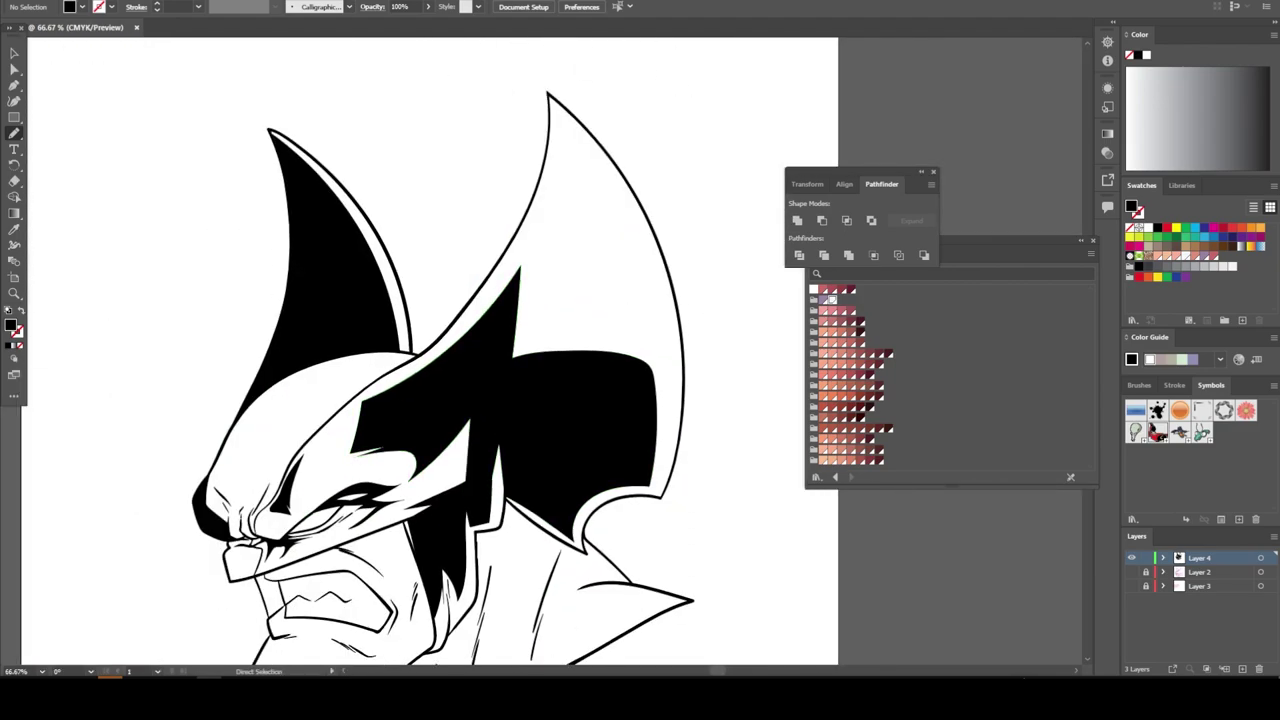
{"action": "key", "text": "ctrl+plus"}
{"action": "key", "text": "ctrl+plus"}
Fill the right ear's interior black, adding a black sliver along its right edge
{"action": "scroll", "coordinate": [340, 350], "scroll_direction": "up", "scroll_amount": 1}
{"action": "scroll", "coordinate": [340, 350], "scroll_direction": "up", "scroll_amount": 1}
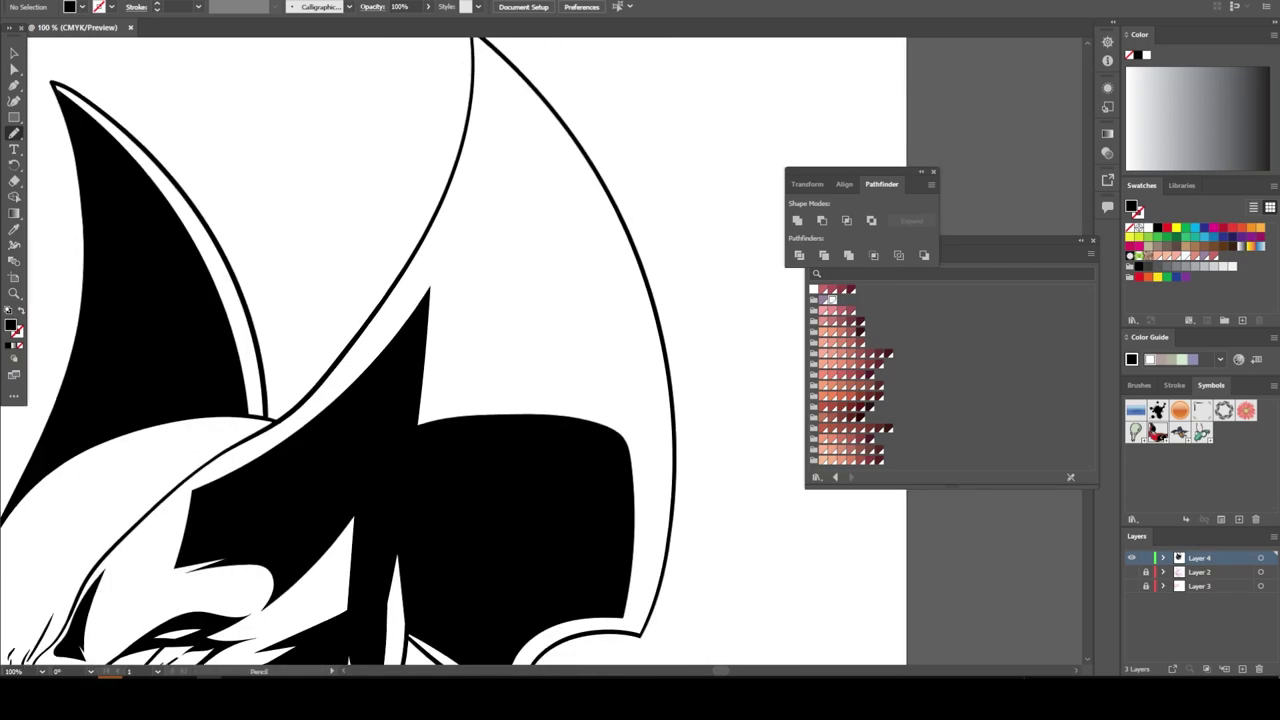
{"action": "scroll", "coordinate": [340, 350], "scroll_direction": "up", "scroll_amount": 1}
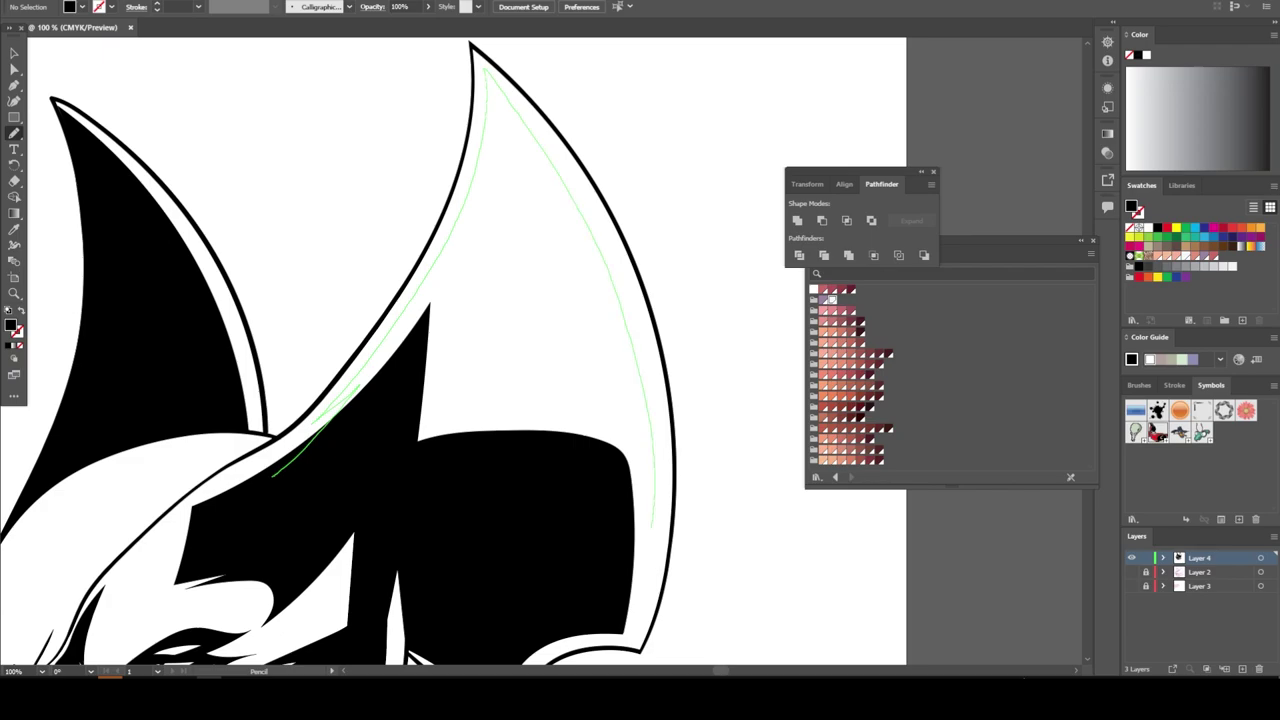
{"action": "left_click_drag", "start_coordinate": [622, 612], "coordinate": [272, 474]}
{"action": "key", "text": "ctrl+0"}
{"action": "key", "text": "ctrl+plus"}
{"action": "key", "text": "ctrl+plus"}
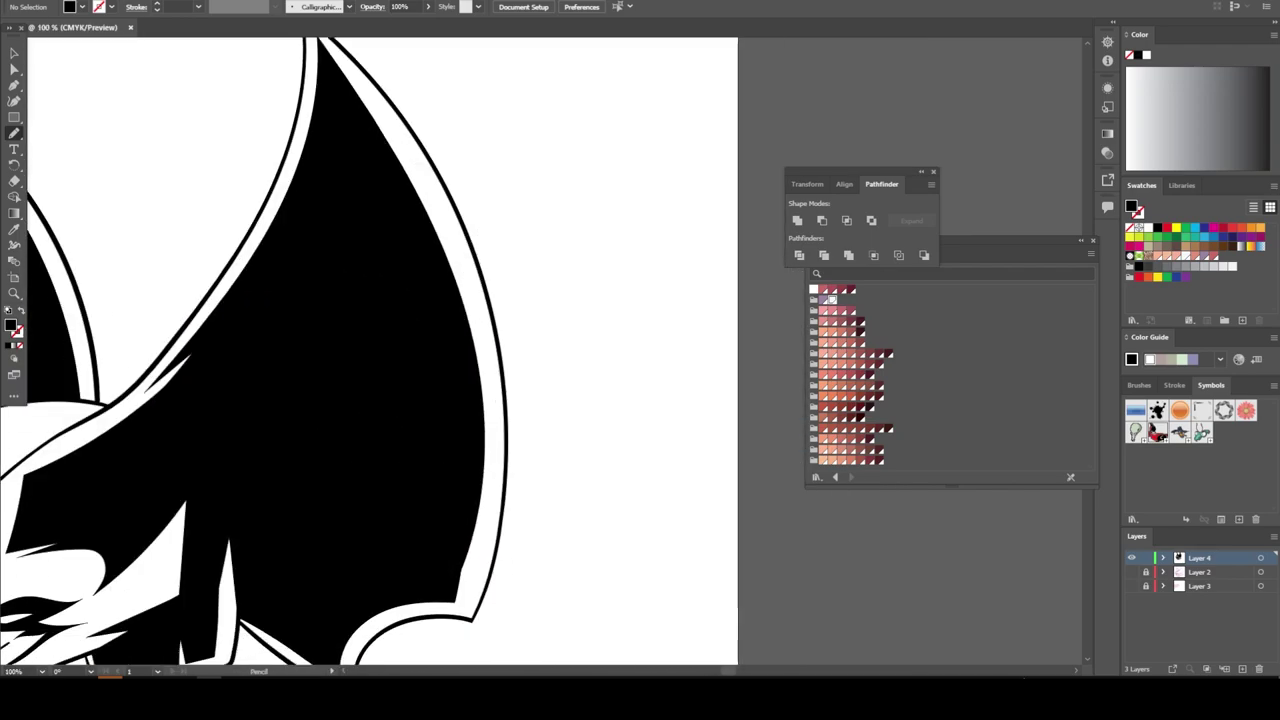
{"action": "scroll", "coordinate": [416, 562], "scroll_direction": "down", "scroll_amount": 2}
{"action": "left_click_drag", "start_coordinate": [492, 455], "coordinate": [488, 322]}
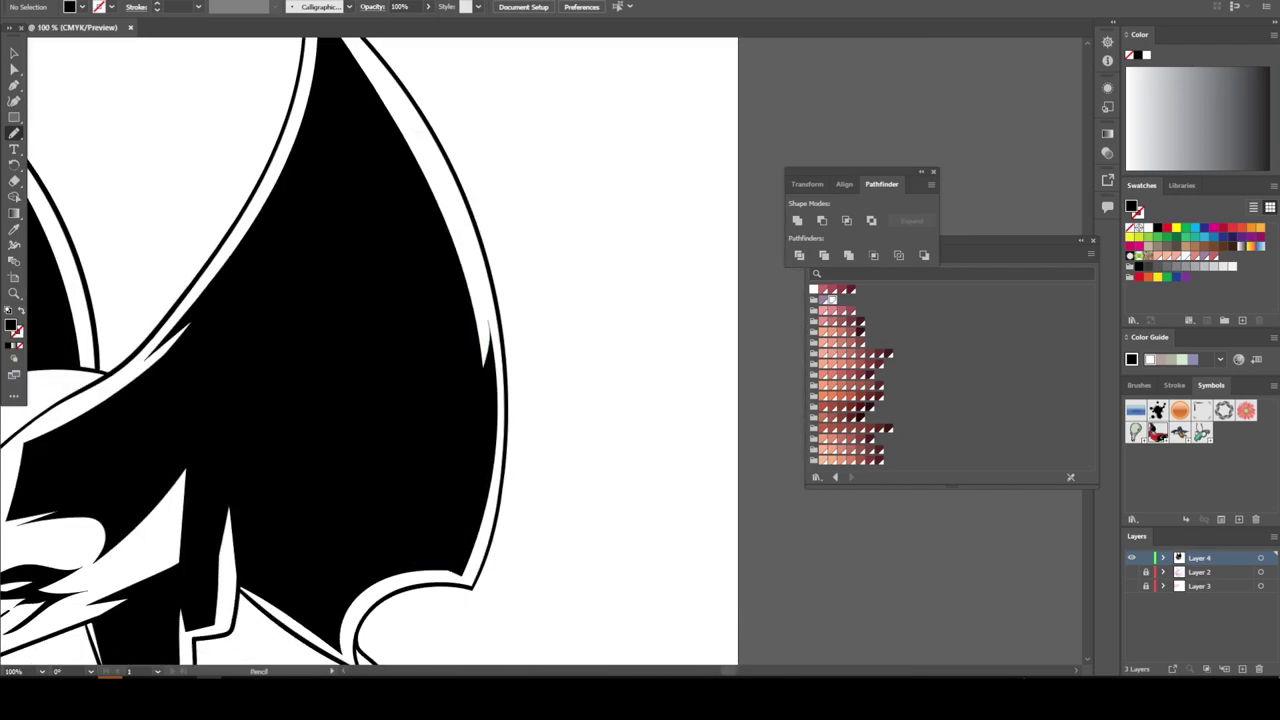
{"action": "key", "text": "ctrl+minus"}
{"action": "key", "text": "ctrl+minus"}
{"action": "key", "text": "ctrl+minus"}
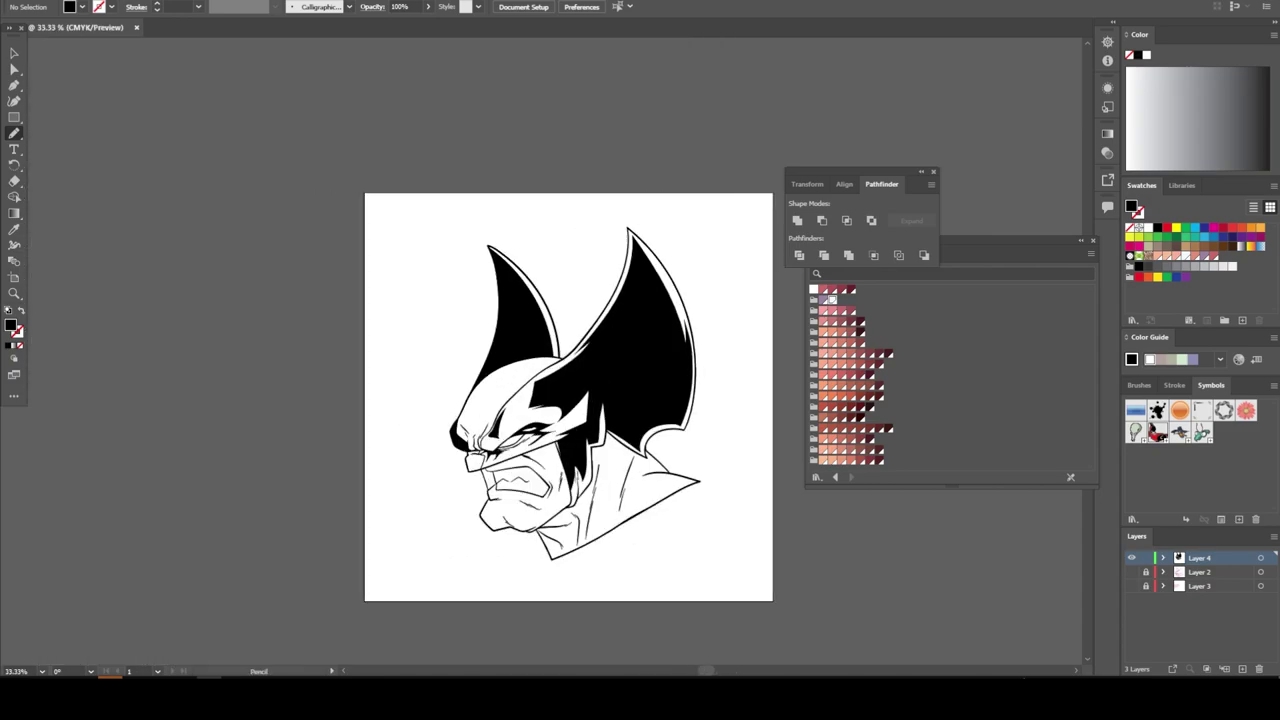
Expand the whole artwork's appearance and merge it into single shapes with Pathfinder Merge
{"action": "key", "text": "ctrl+a"}
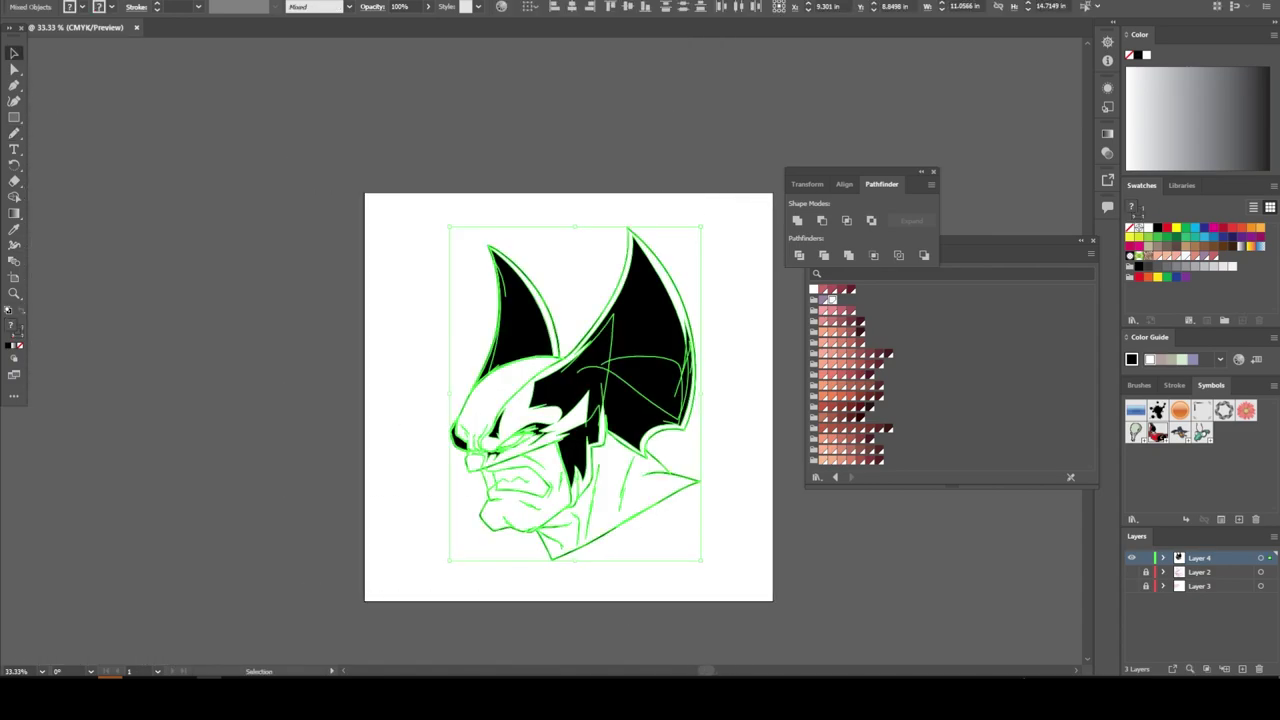
{"action": "left_click", "coordinate": [150, 157]}
{"action": "left_click", "coordinate": [848, 255]}
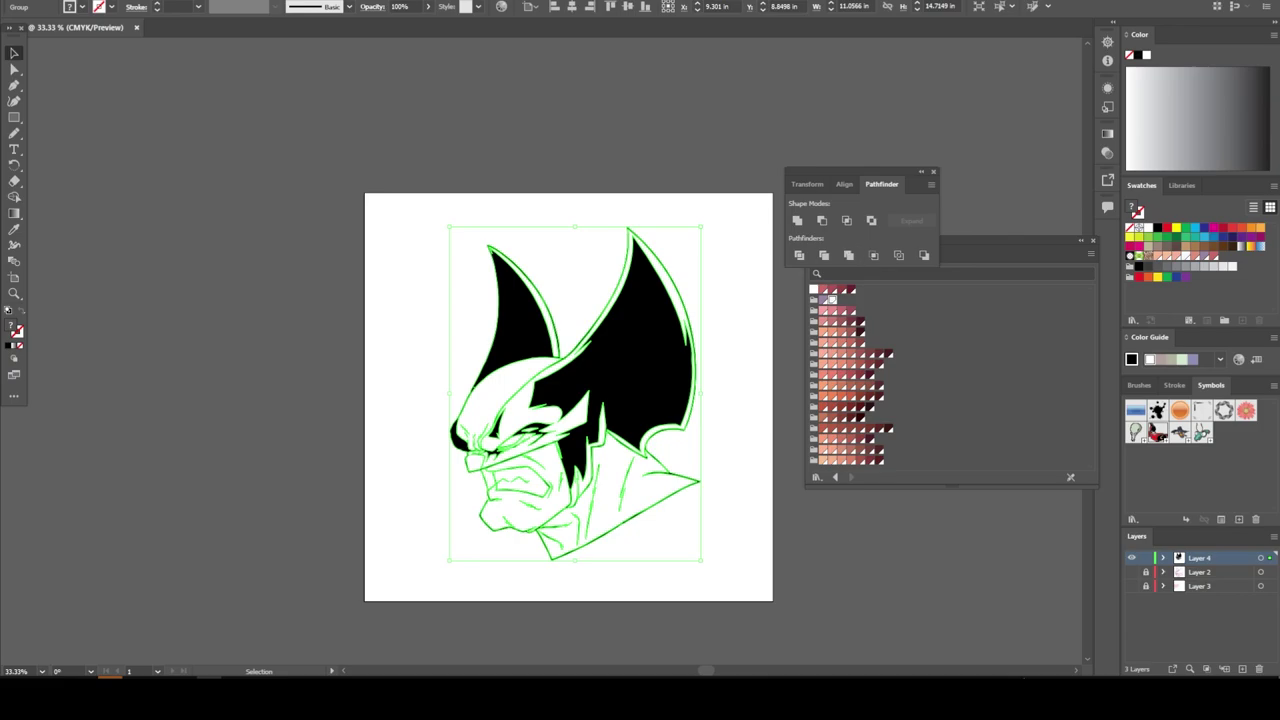
Keep a locked duplicate of the line-art layer and fill the original art with peach
{"action": "key", "text": "ctrl+shift+a"}
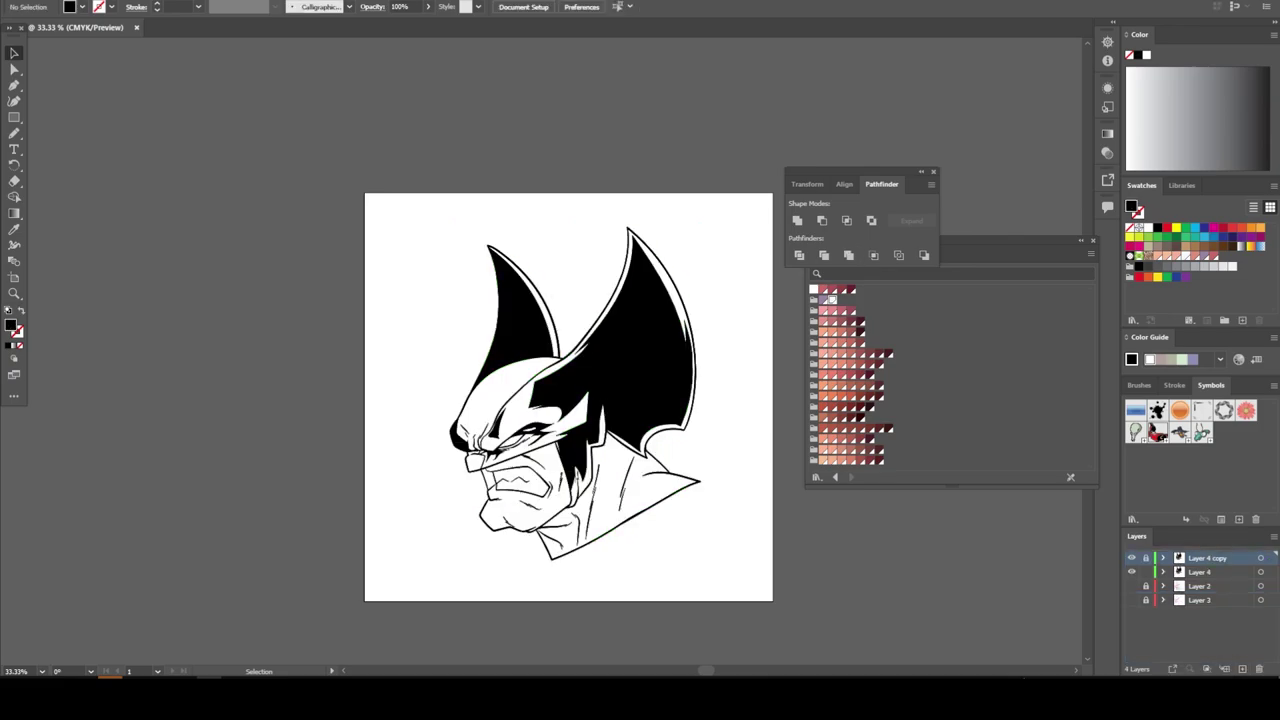
{"action": "key", "text": "ctrl+a"}
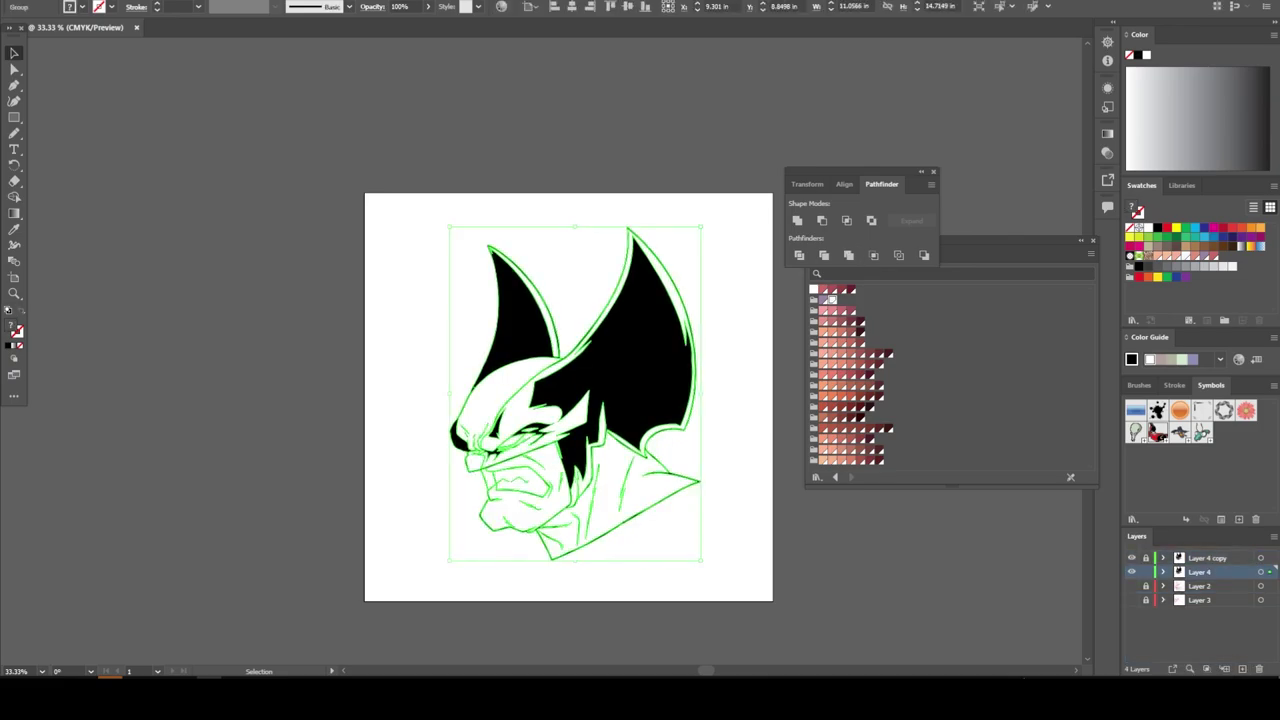
{"action": "left_click", "coordinate": [825, 300]}
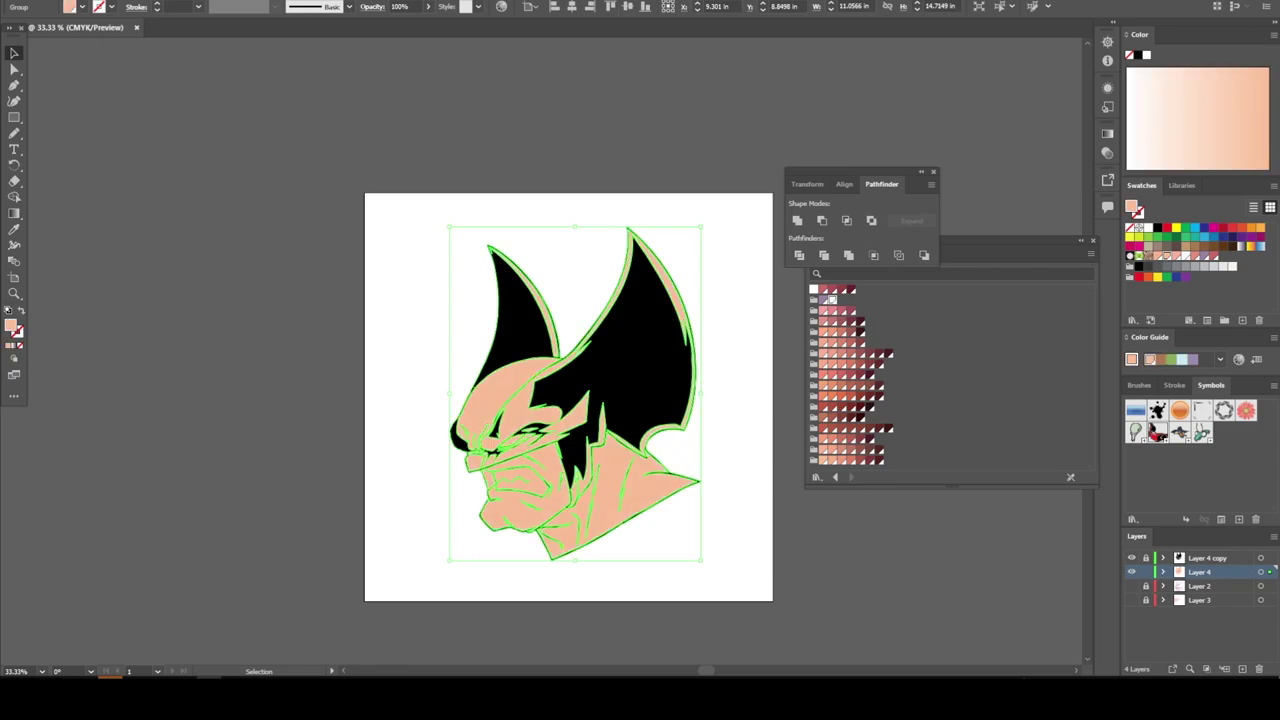
Give the mask shape a dark brown-black fill chosen in the Color Picker
{"action": "key", "text": "ctrl+shift+a"}
{"action": "key", "text": "ctrl+equal"}
{"action": "key", "text": "ctrl+equal"}
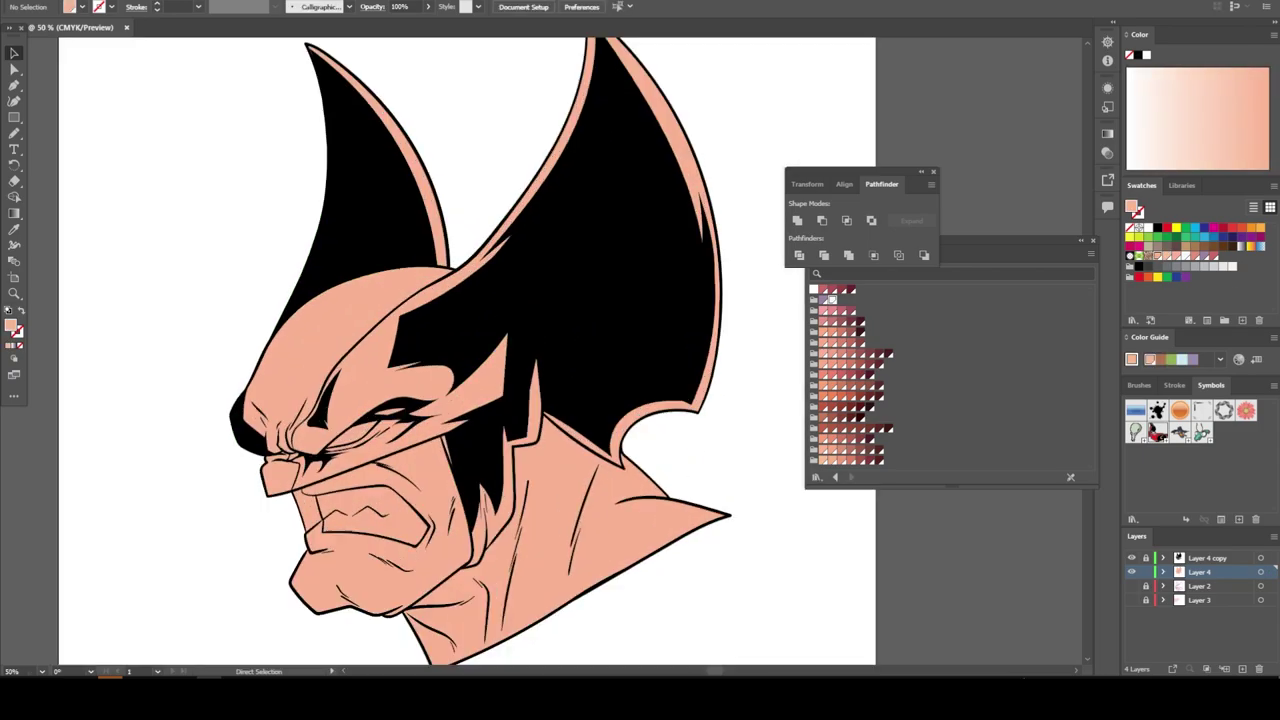
{"action": "key", "text": "a"}
{"action": "key", "text": "ctrl+a"}
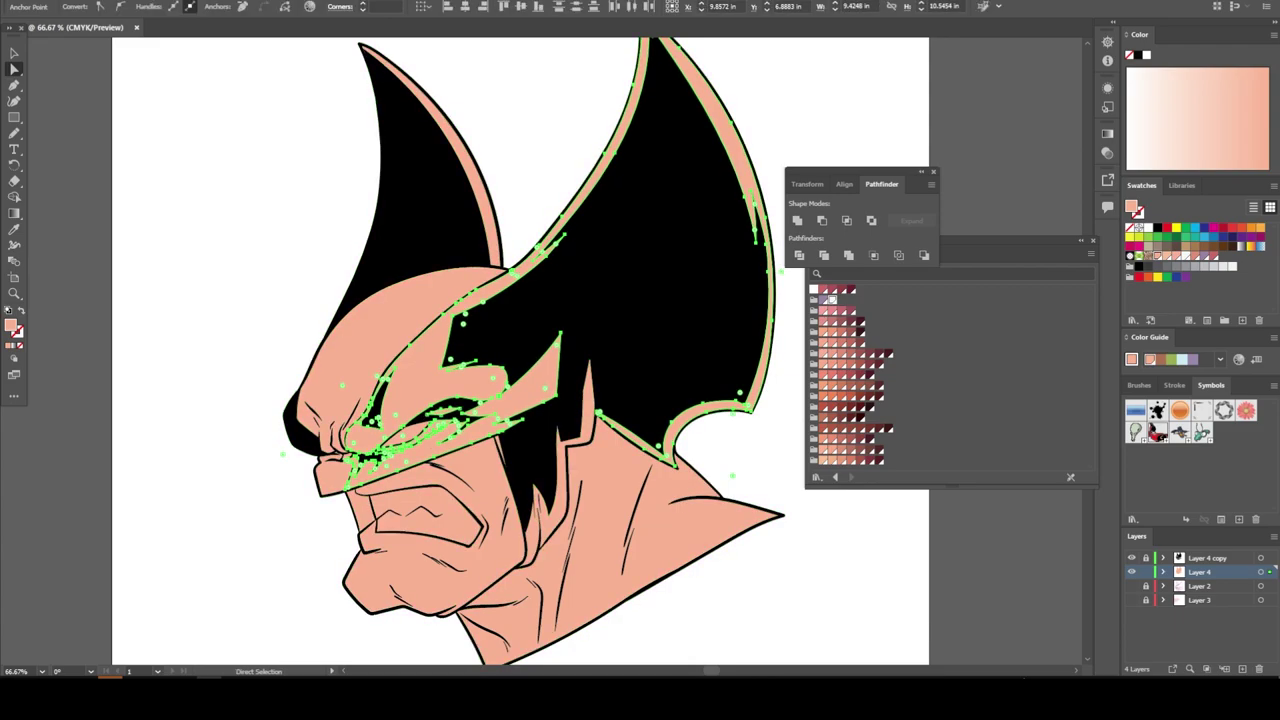
{"action": "left_click", "coordinate": [1162, 250]}
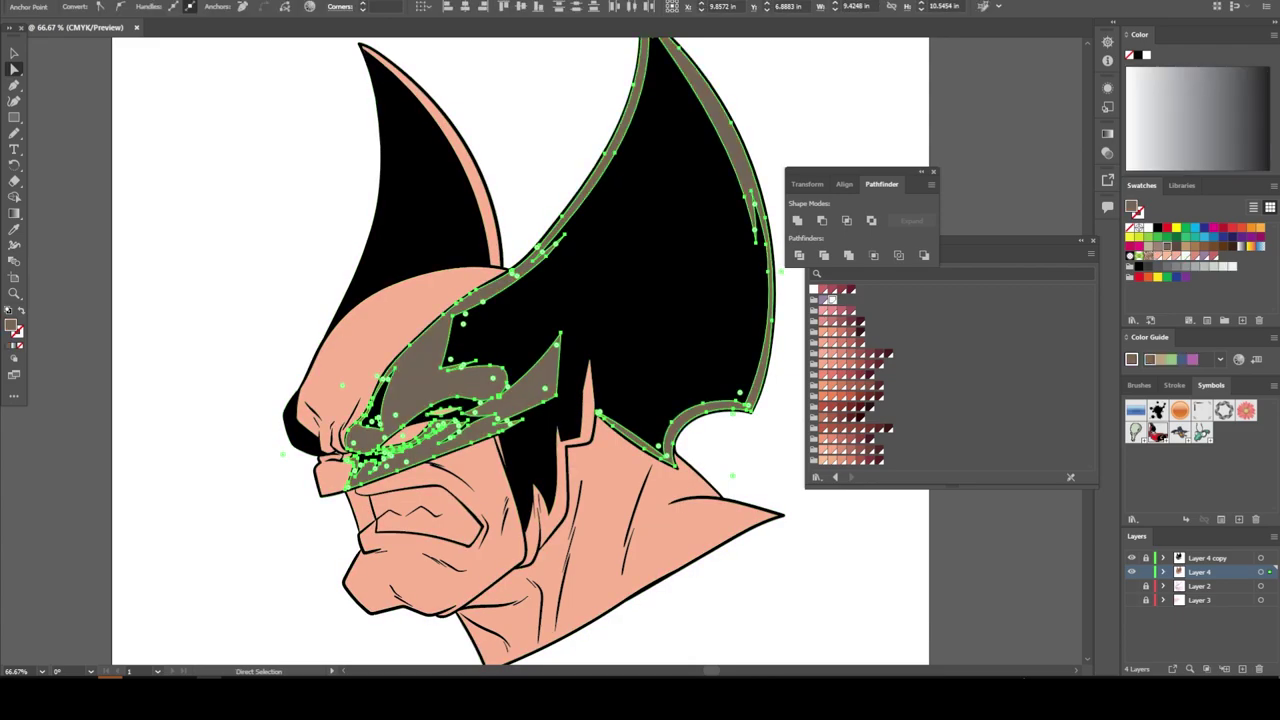
{"action": "double_click", "coordinate": [11, 325]}
{"action": "left_click", "coordinate": [502, 371]}
{"action": "left_click", "coordinate": [780, 248]}
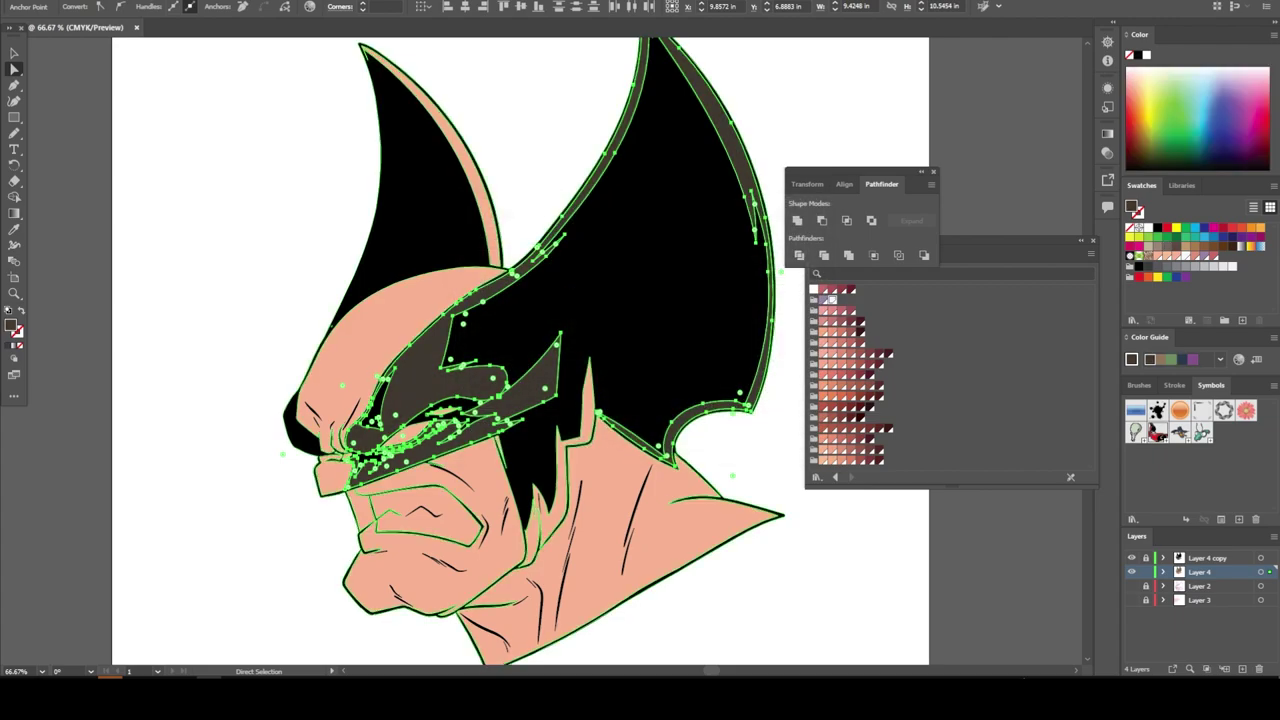
Eyedropper the mask's brown onto the peach gap shapes and eye highlight inside the mask
{"action": "key", "text": "ctrl+shift+a"}
{"action": "key", "text": "ctrl+minus"}
{"action": "key", "text": "ctrl+minus"}
{"action": "scroll", "coordinate": [719, 494], "scroll_direction": "up", "scroll_amount": 4}
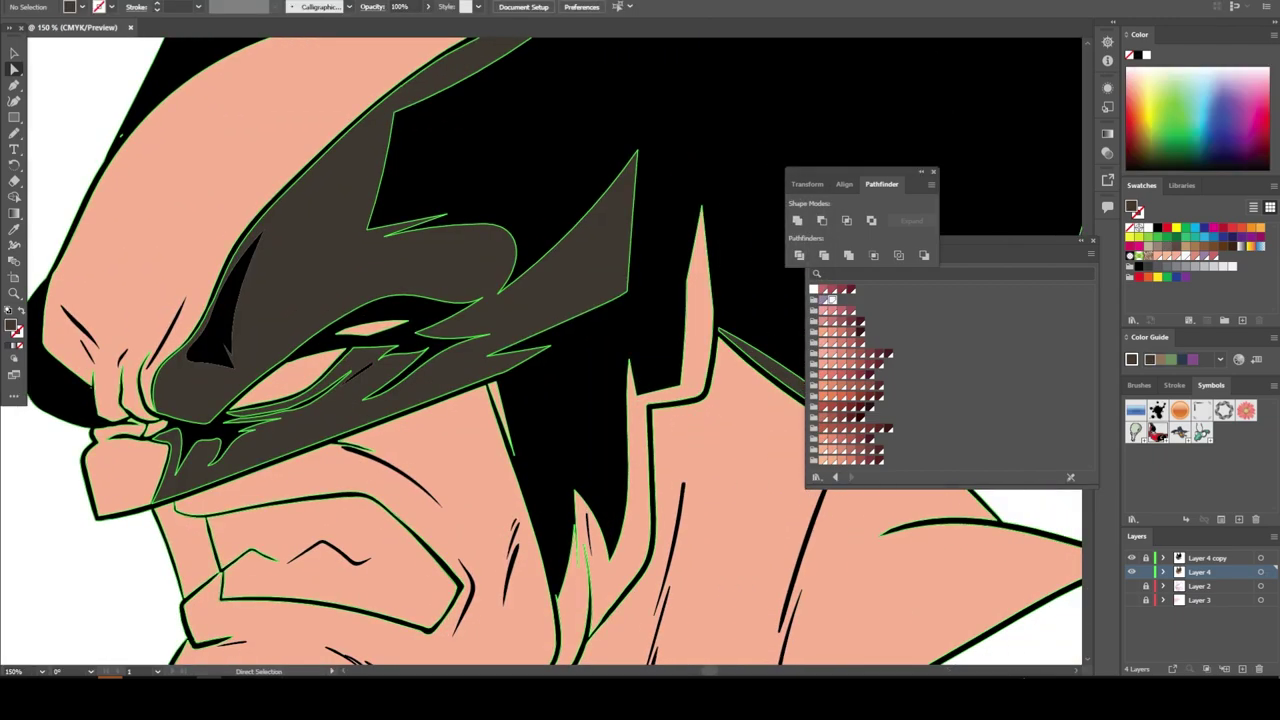
{"action": "key", "text": "ctrl+a"}
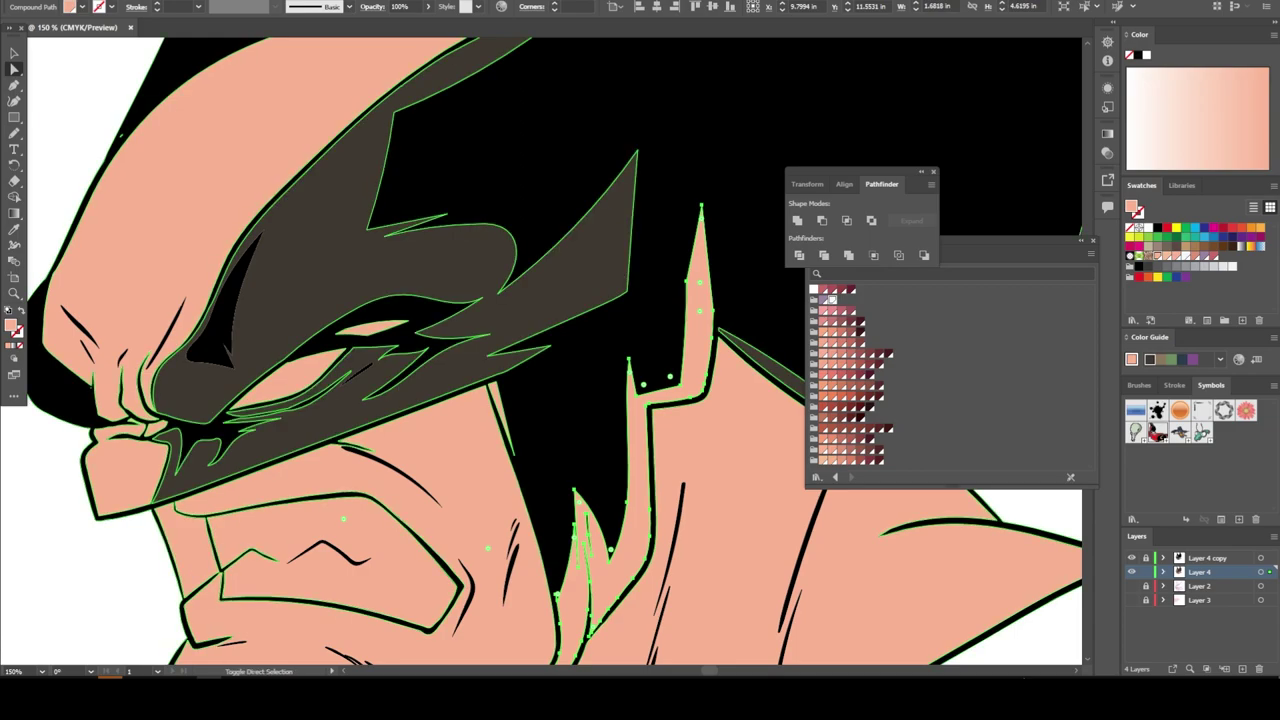
{"action": "left_click", "coordinate": [490, 386], "text": "shift"}
{"action": "left_click", "coordinate": [350, 328], "text": "shift"}
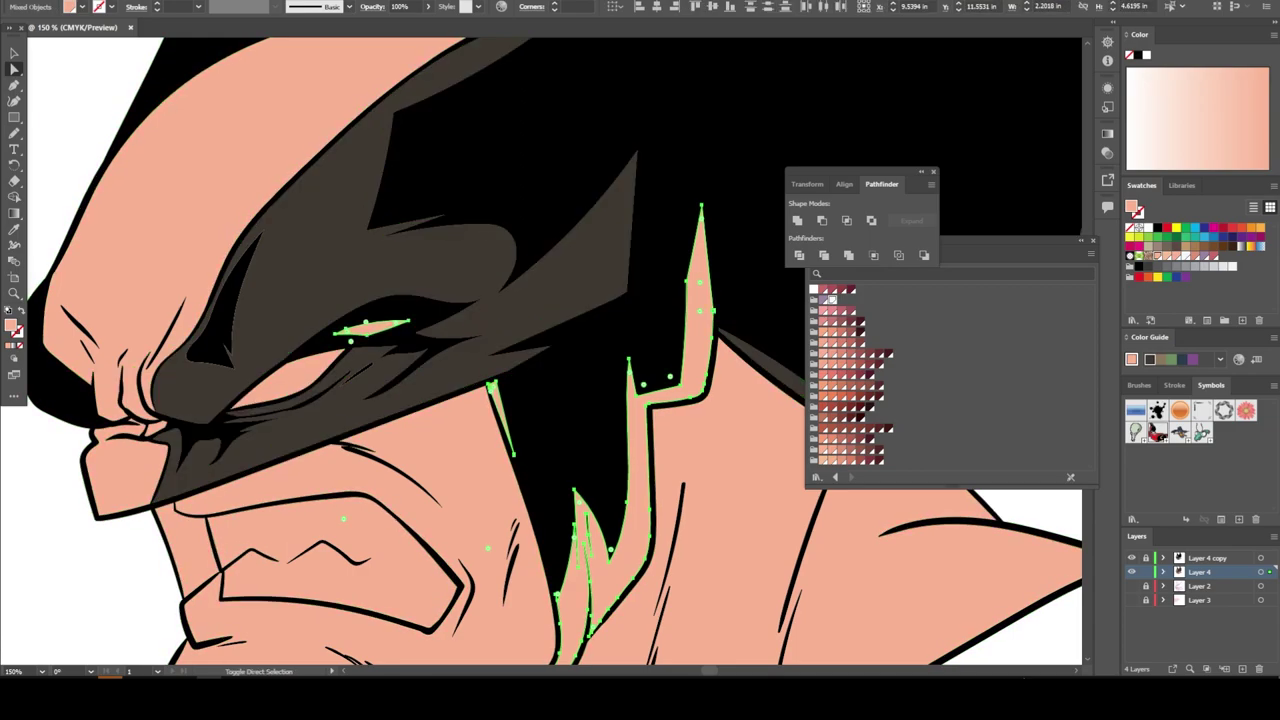
{"action": "scroll", "coordinate": [540, 350], "scroll_direction": "up", "scroll_amount": 5}
{"action": "key", "text": "i"}
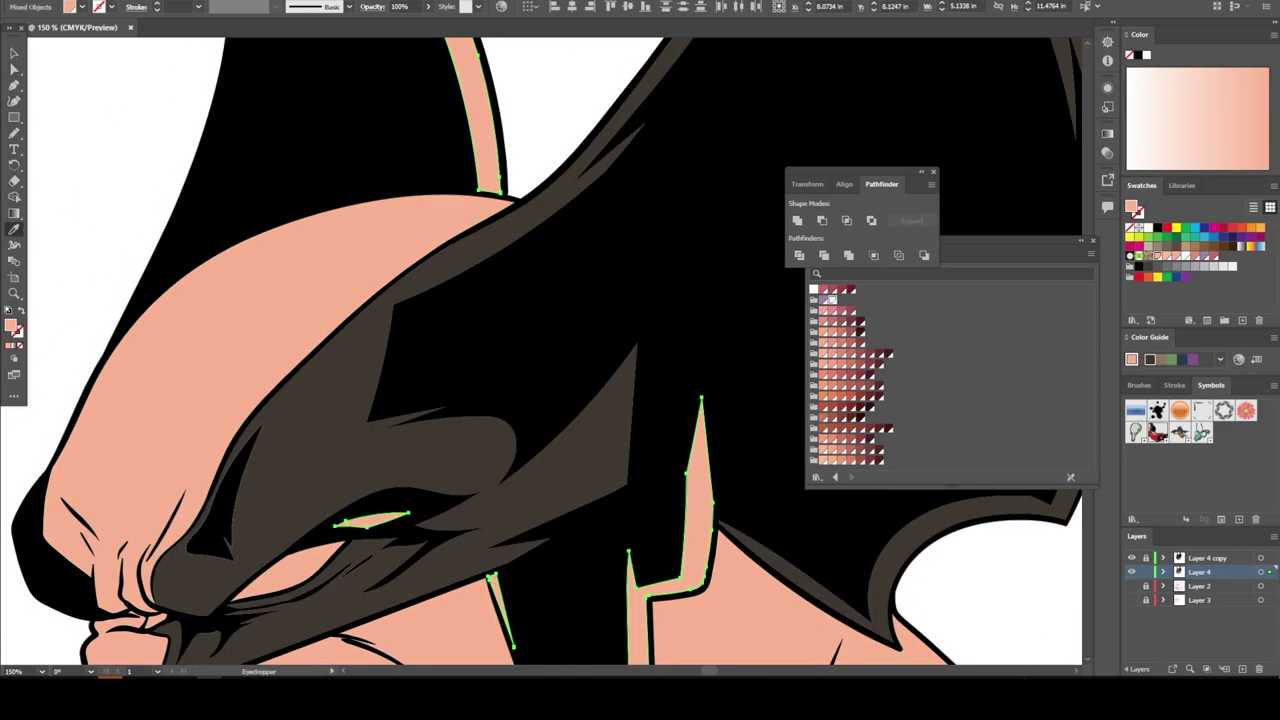
{"action": "left_click", "coordinate": [380, 535]}
{"action": "key", "text": "ctrl+minus"}
Undo back to the plain line art and duplicate it onto Layer 4 copy
{"action": "key", "text": "ctrl+0"}
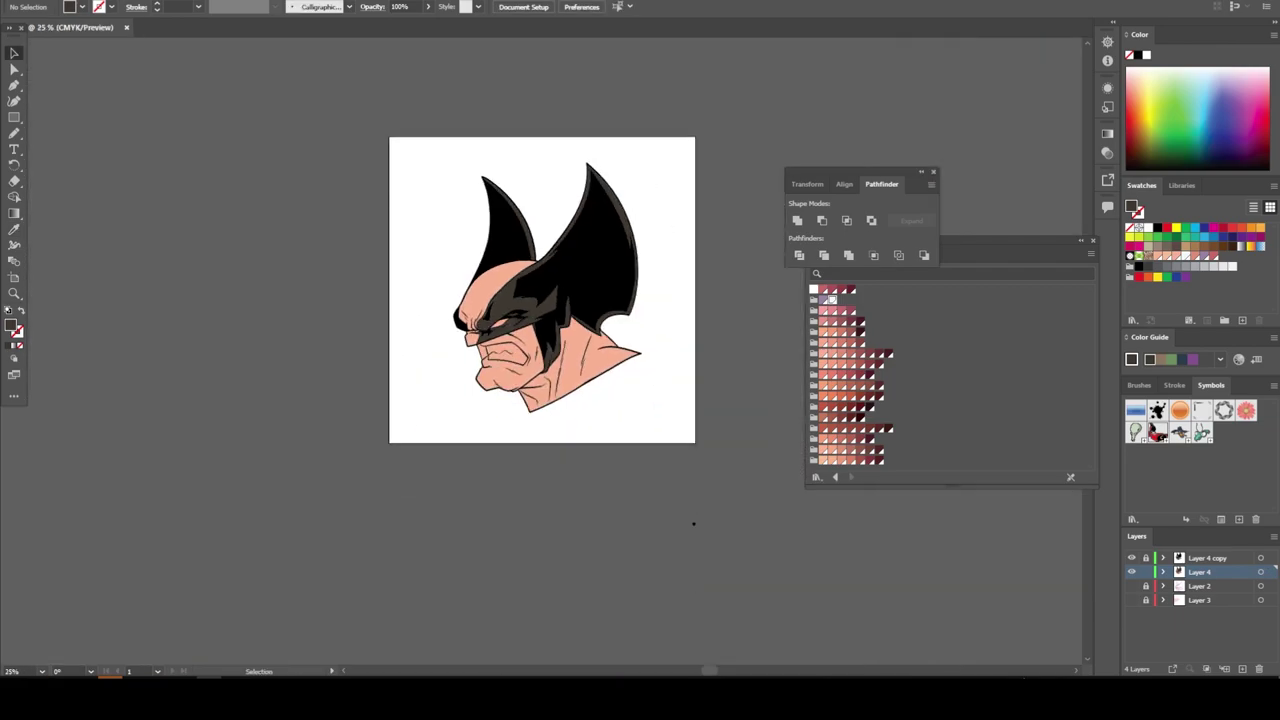
{"action": "key", "text": "ctrl+plus"}
{"action": "key", "text": "ctrl+plus"}
{"action": "key", "text": "ctrl+plus"}
{"action": "key", "text": "ctrl+plus"}
{"action": "key", "text": "ctrl+plus"}
{"action": "key", "text": "ctrl+shift+a"}
{"action": "key", "text": "a"}
{"action": "key", "text": "ctrl+minus"}
{"action": "key", "text": "ctrl+minus"}
{"action": "key", "text": "ctrl+minus"}
{"action": "key", "text": "ctrl+minus"}
{"action": "key", "text": "ctrl+minus"}
{"action": "key", "text": "ctrl+minus"}
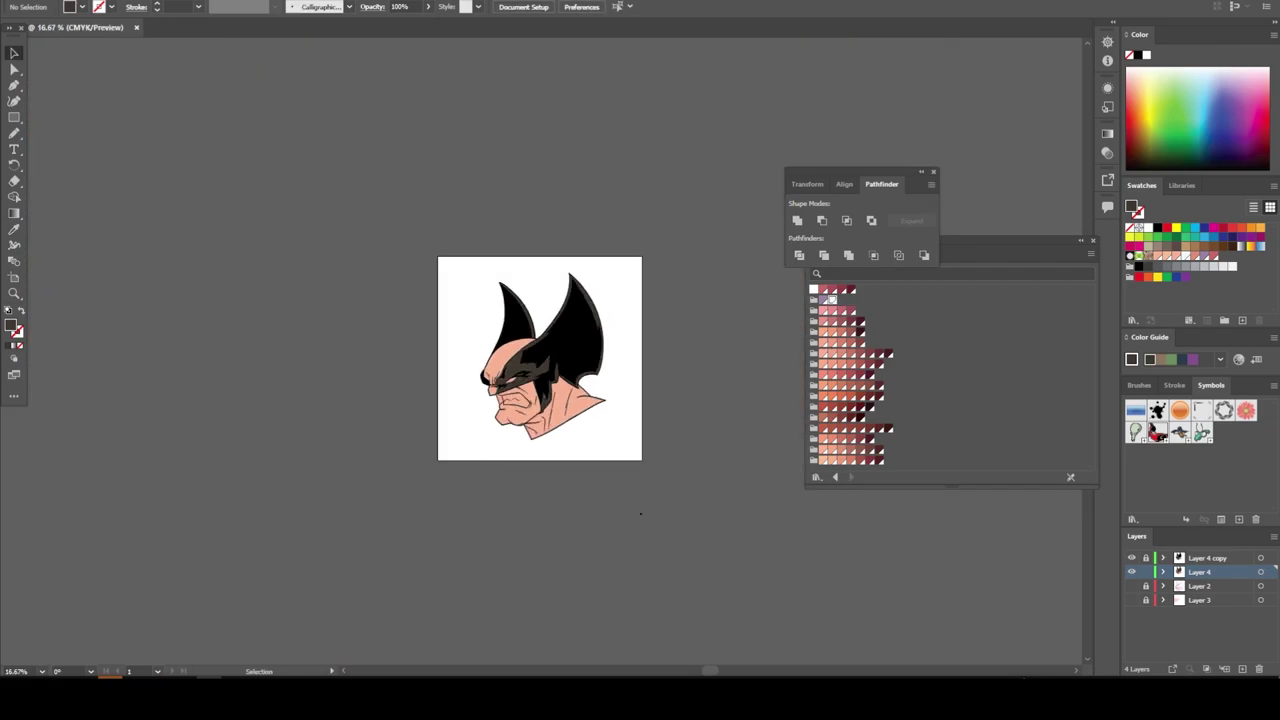
{"action": "key", "text": "ctrl+a"}
{"action": "key", "text": "v"}
{"action": "key", "text": "ctrl+shift+a"}
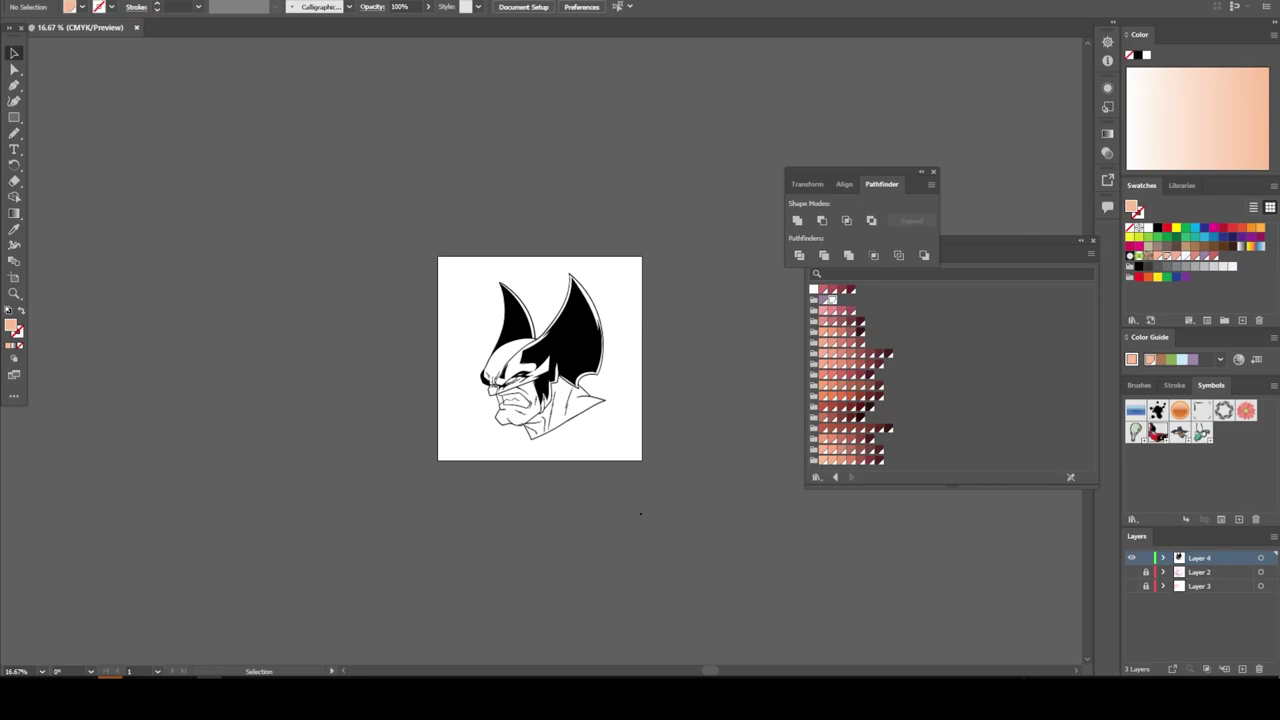
{"action": "key", "text": "ctrl+a"}
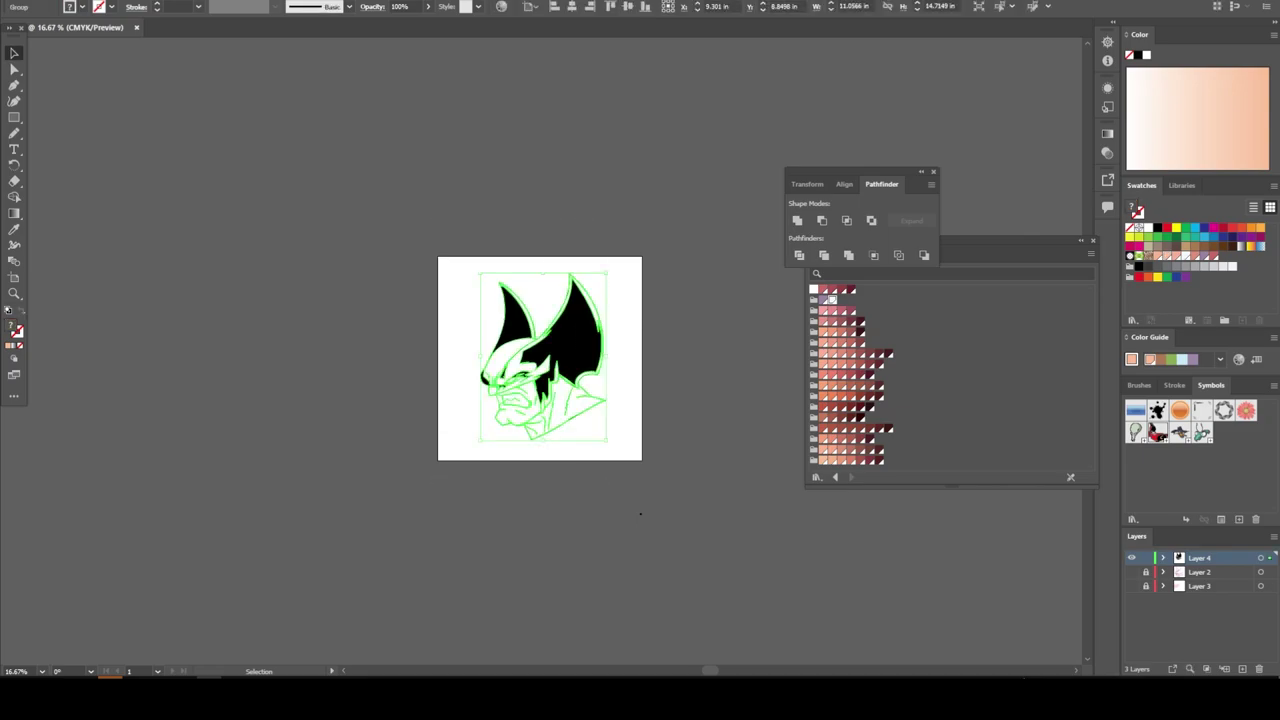
{"action": "key", "text": "ctrl+shift+a"}
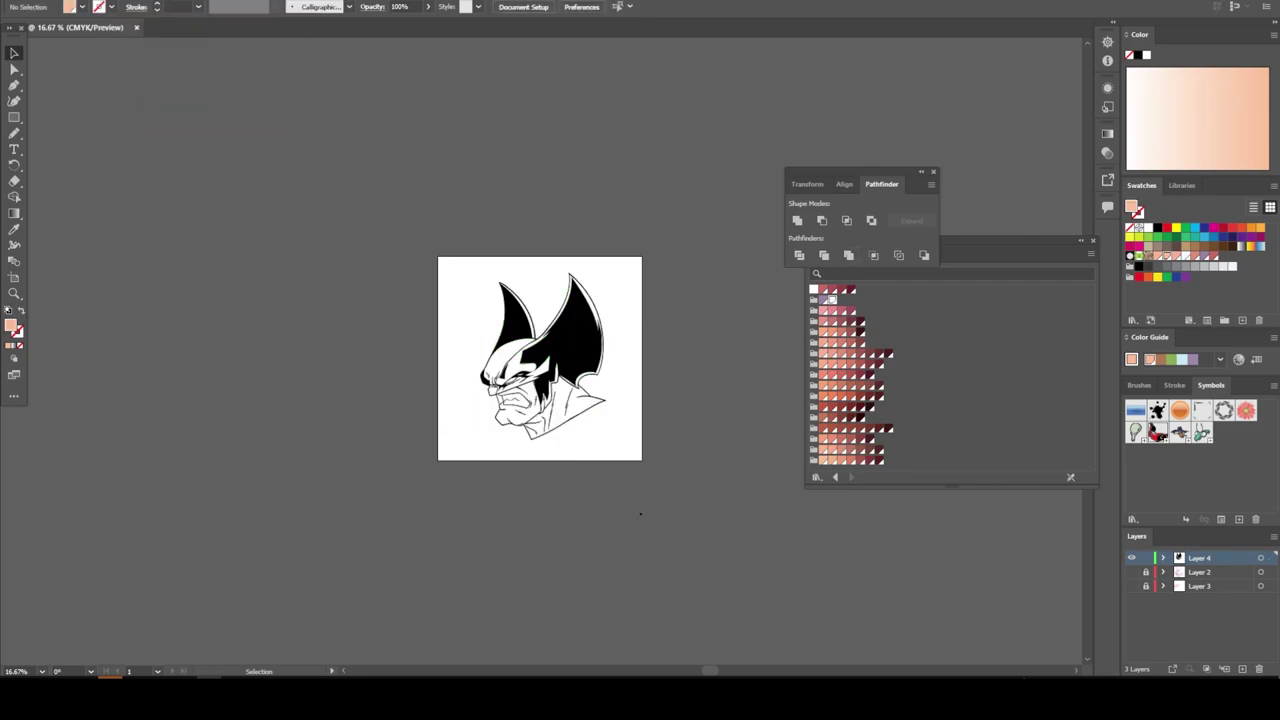
{"action": "key", "text": "ctrl+equal"}
{"action": "key", "text": "ctrl+equal"}
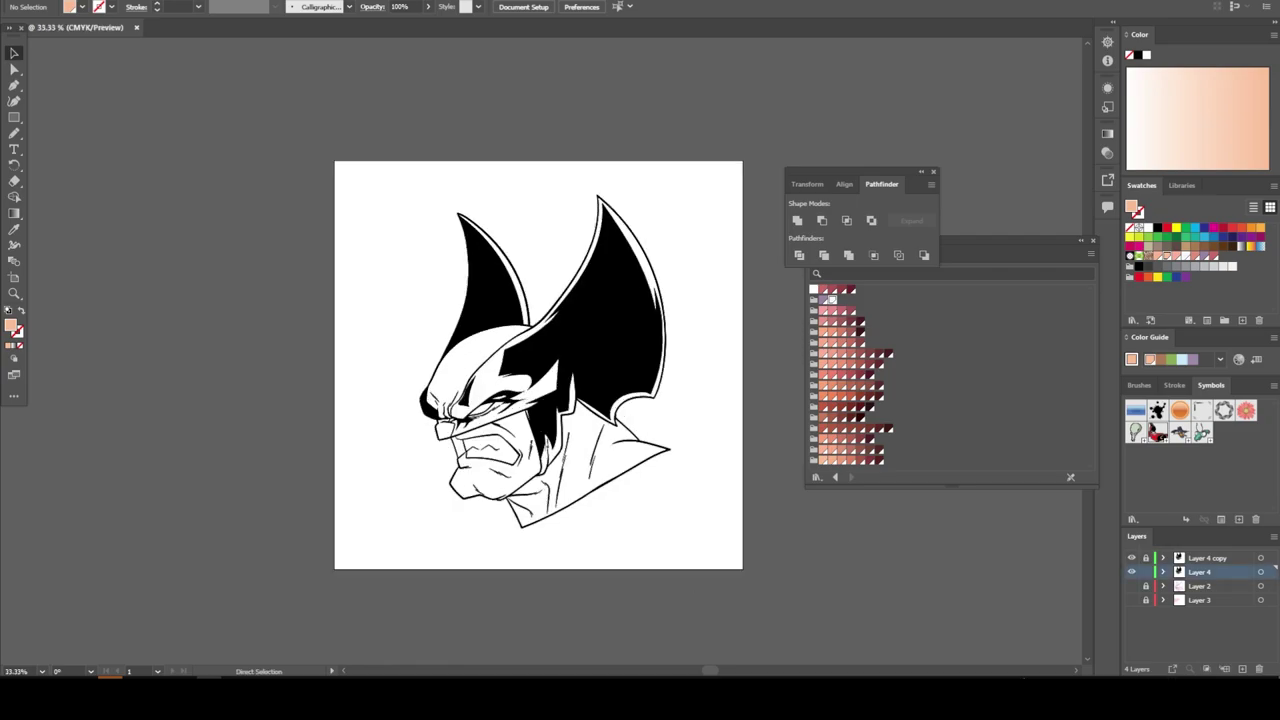
Draw a peach rectangle over the head and send it behind the line art
{"action": "left_click", "coordinate": [850, 252]}
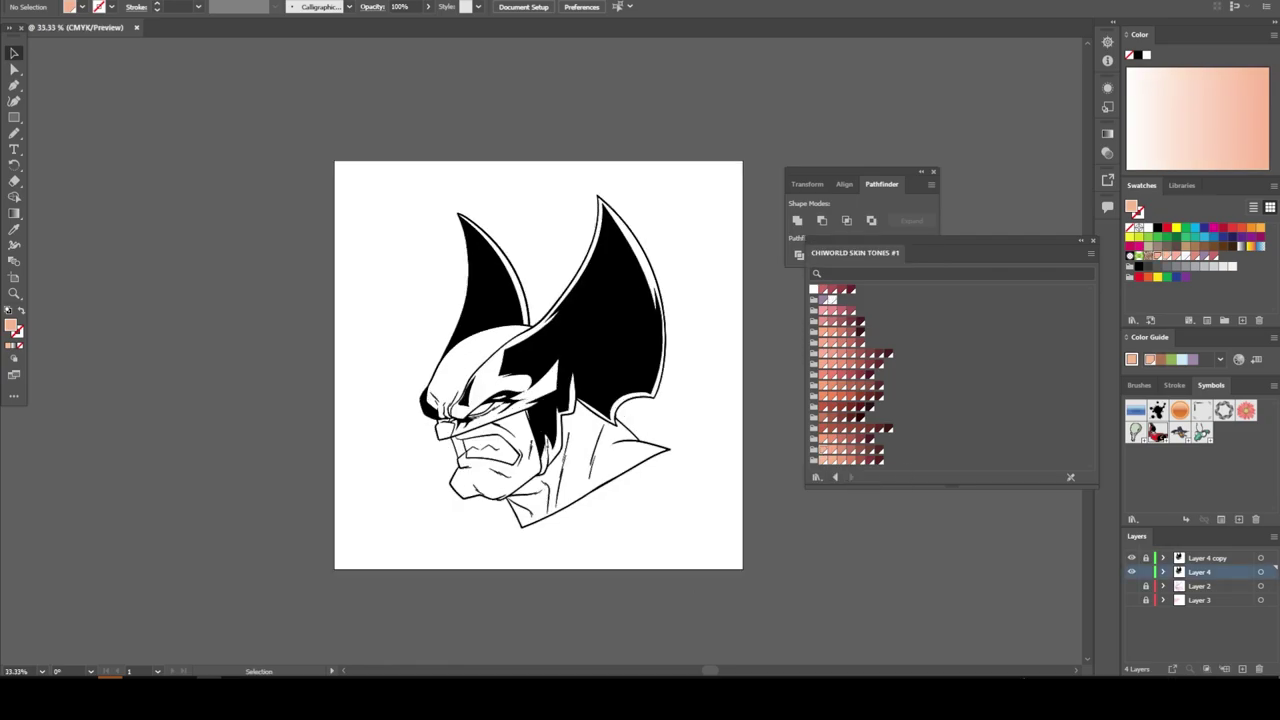
{"action": "left_click", "coordinate": [14, 117]}
{"action": "left_click_drag", "start_coordinate": [398, 197], "coordinate": [810, 562]}
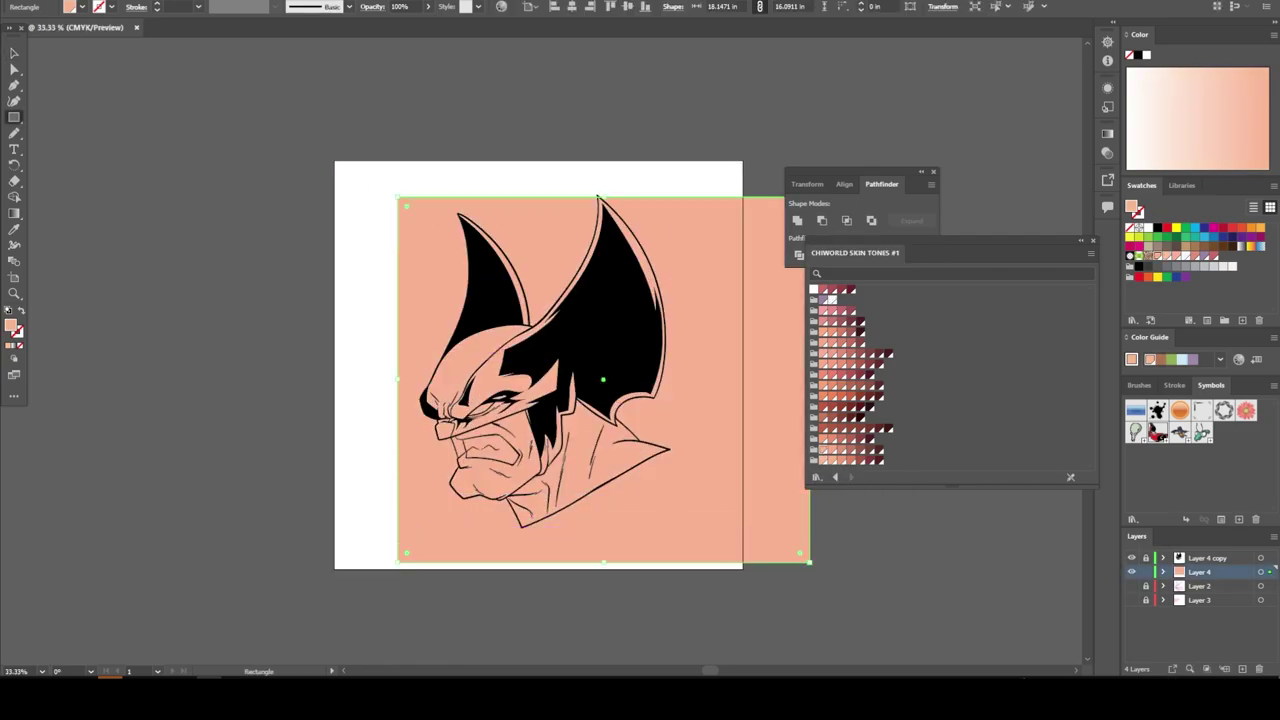
{"action": "key", "text": "v"}
{"action": "right_click", "coordinate": [569, 252]}
{"action": "left_click_drag", "start_coordinate": [597, 200], "coordinate": [589, 186]}
{"action": "right_click", "coordinate": [514, 214]}
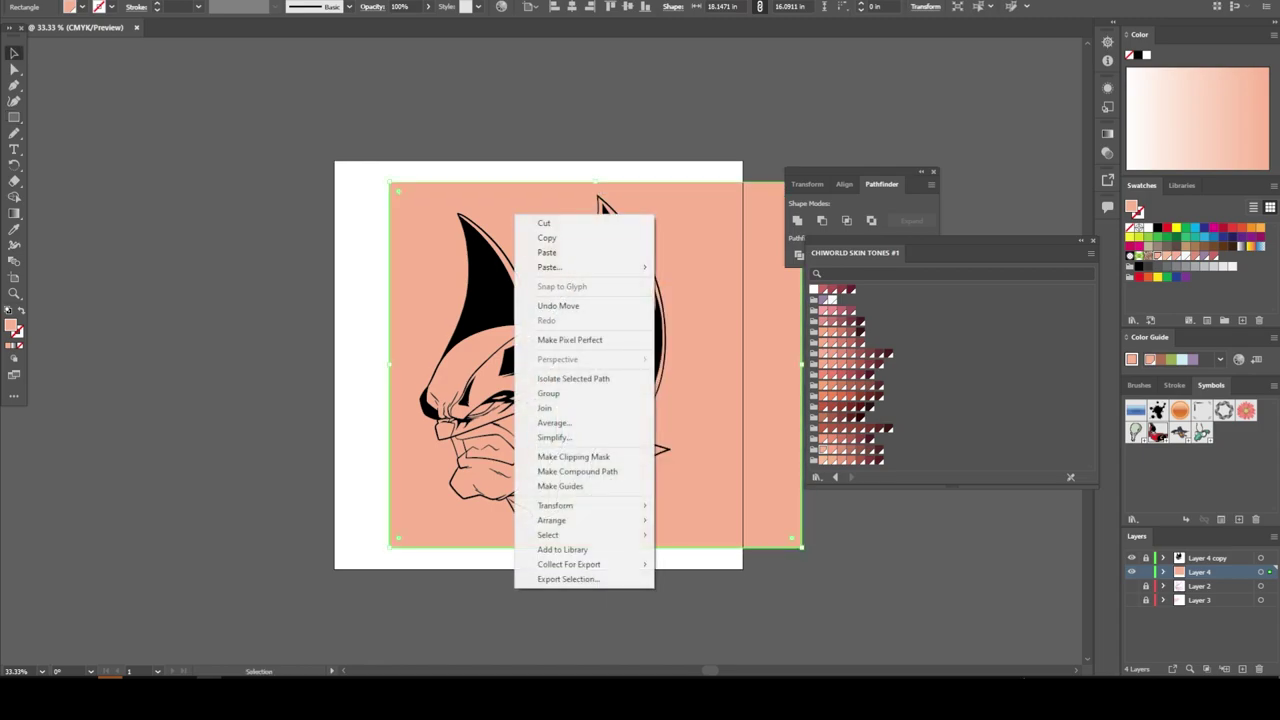
{"action": "left_click", "coordinate": [696, 564]}
Select the line art with the rectangle and isolate the selected group for editing
{"action": "left_click", "coordinate": [560, 320]}
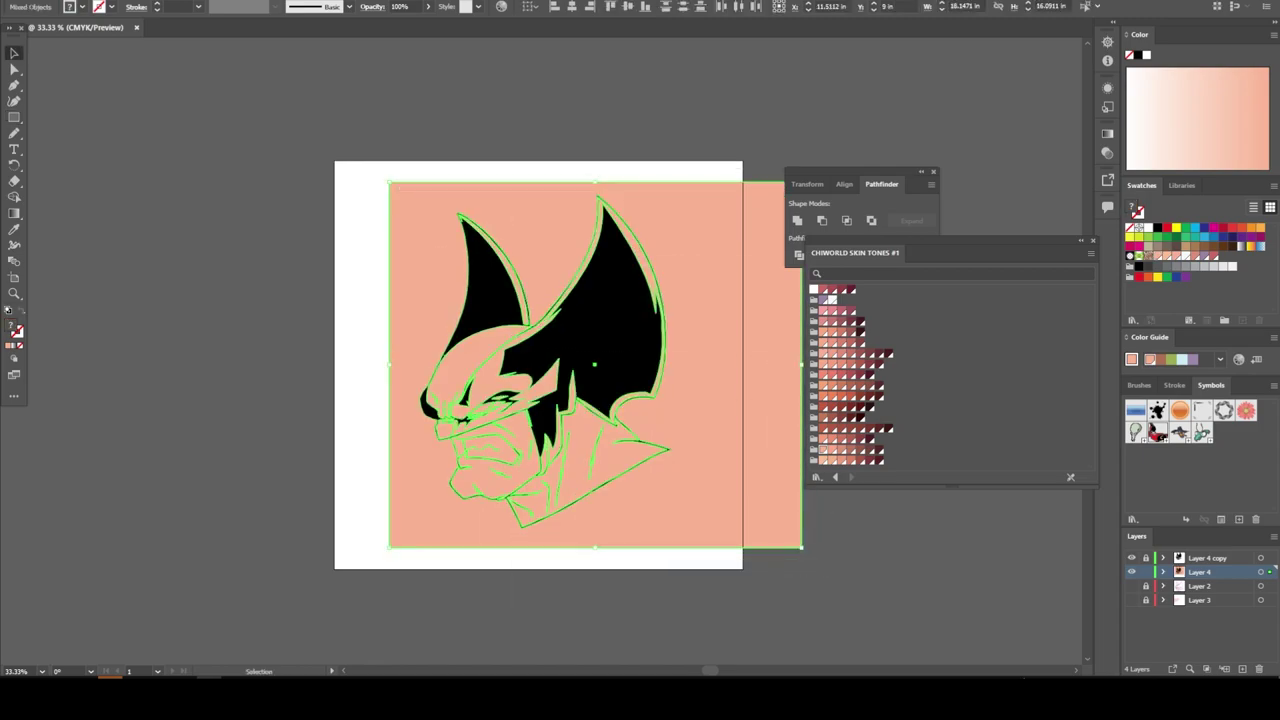
{"action": "left_click", "coordinate": [850, 245]}
{"action": "right_click", "coordinate": [766, 329]}
{"action": "left_click", "coordinate": [827, 488]}
{"action": "key", "text": "ctrl+plus"}
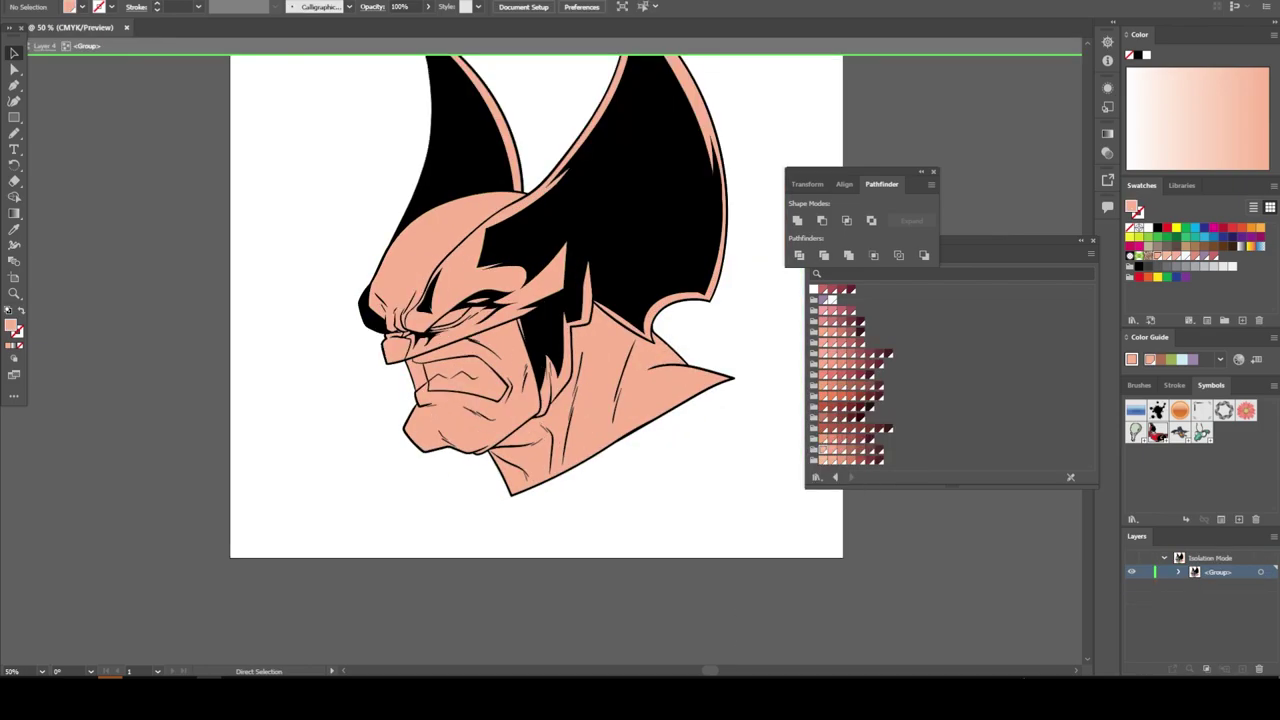
Combine the hair and shoulder shapes into one compound path filled orange
{"action": "left_click", "coordinate": [333, 399]}
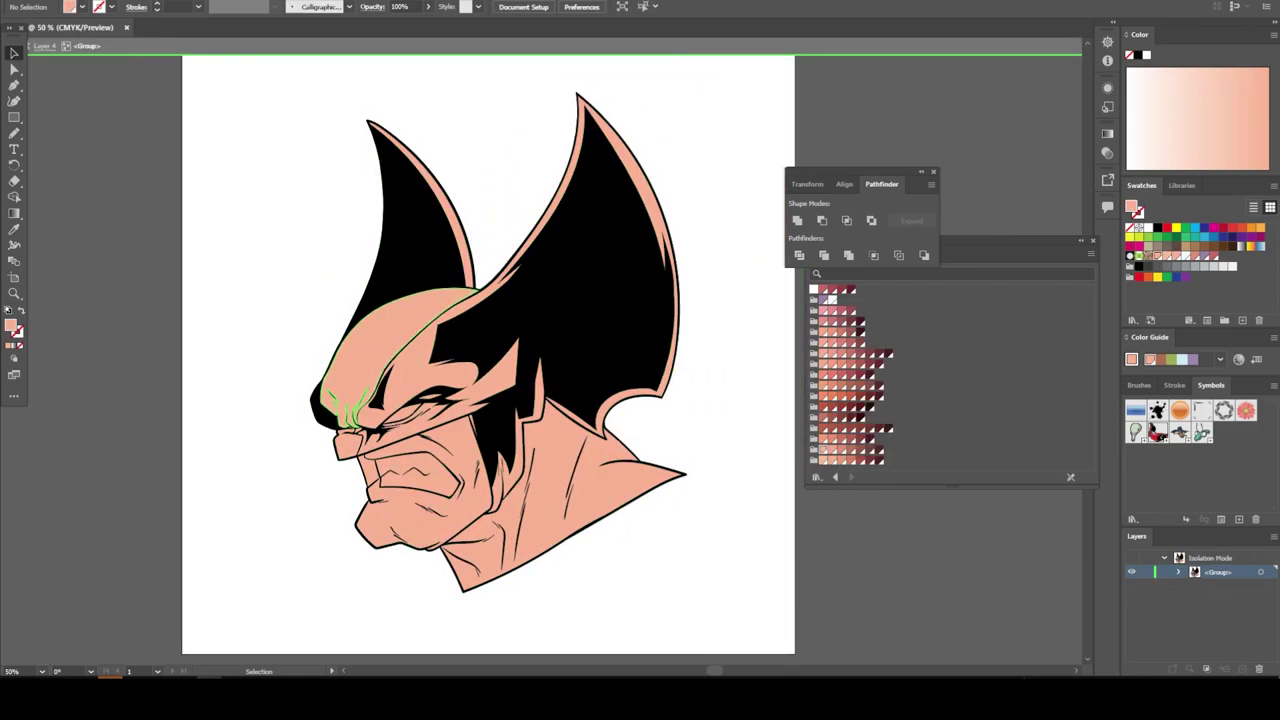
{"action": "left_click", "coordinate": [600, 500], "text": "shift"}
{"action": "key", "text": "ctrl+8"}
{"action": "left_click", "coordinate": [1261, 227]}
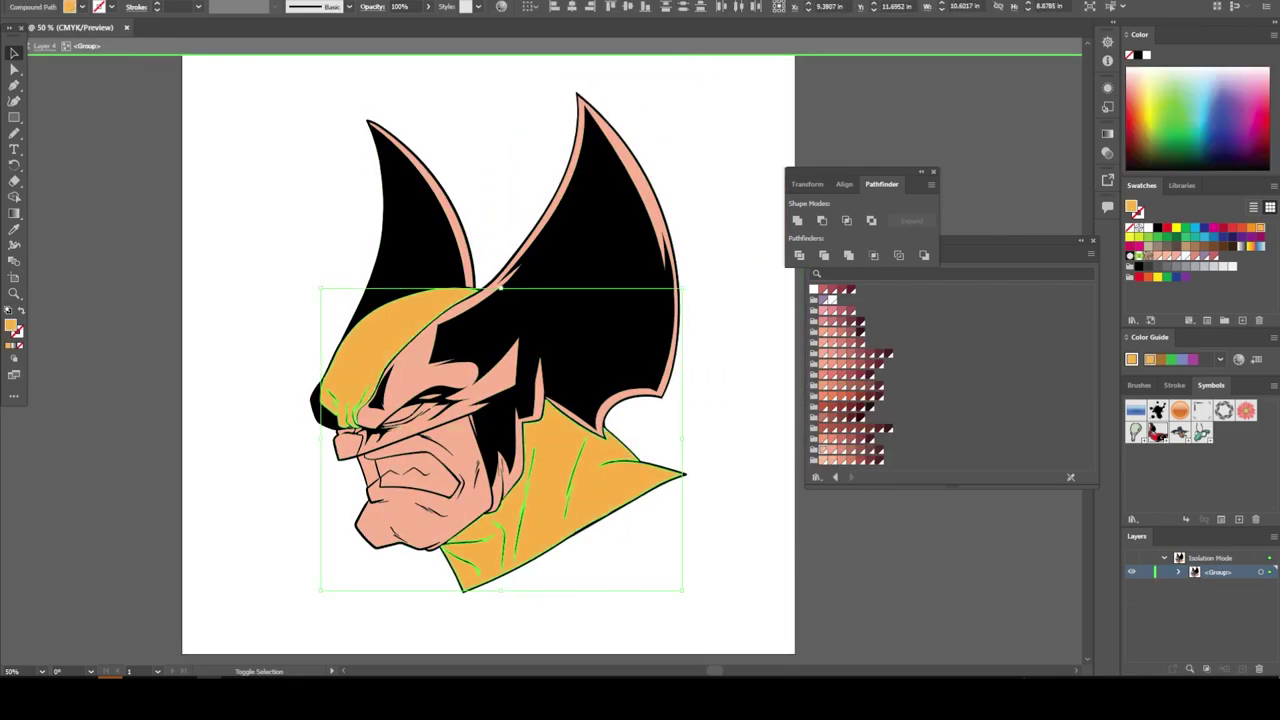
{"action": "left_click", "coordinate": [700, 400]}
Recolour the hair's peach edge highlights and the eye highlight dark grey
{"action": "left_click", "coordinate": [400, 412]}
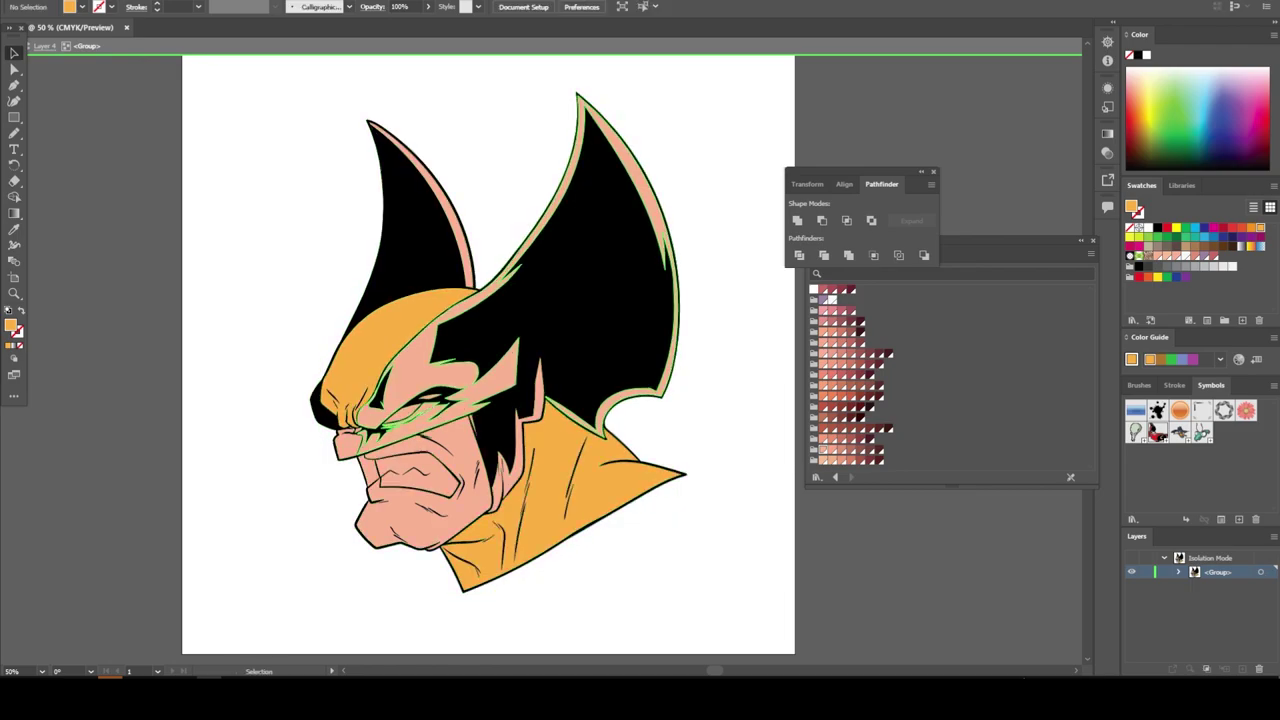
{"action": "left_click", "coordinate": [505, 480], "text": "shift"}
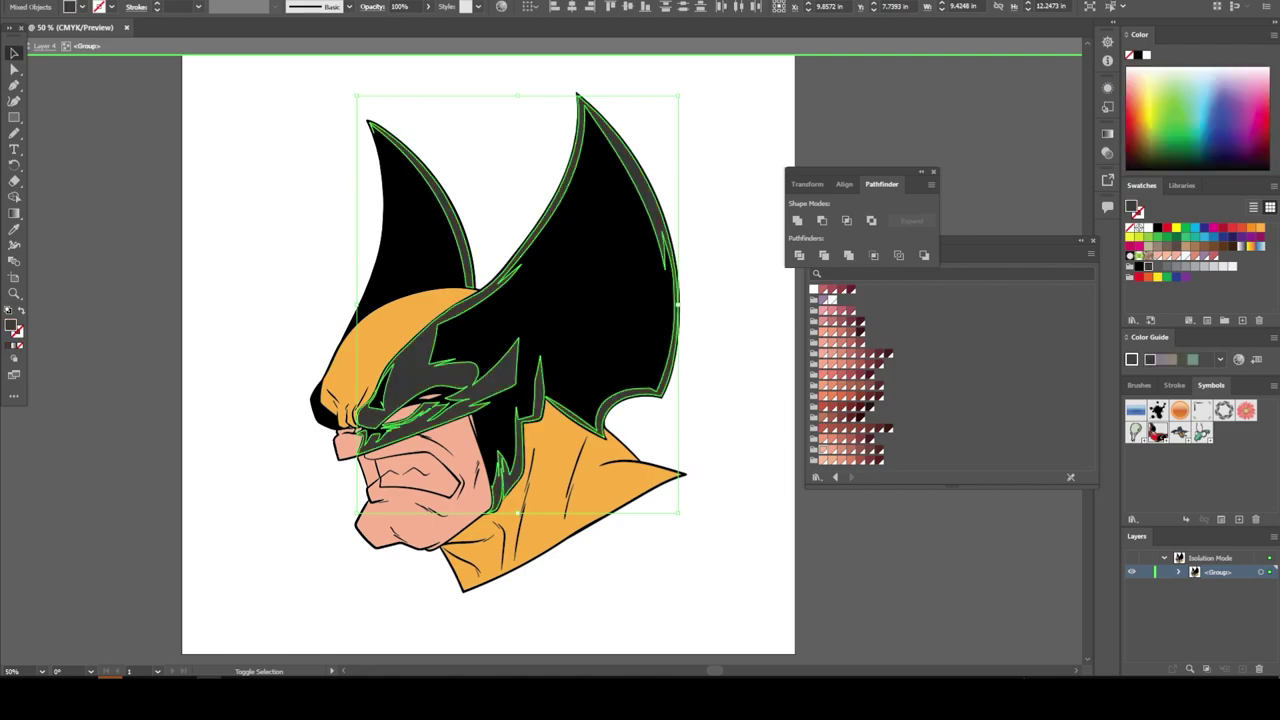
{"action": "key", "text": "ctrl+shift+a"}
{"action": "scroll", "coordinate": [800, 350], "scroll_direction": "down", "scroll_amount": 1}
{"action": "scroll", "coordinate": [625, 350], "scroll_direction": "up", "scroll_amount": 2}
{"action": "scroll", "coordinate": [462, 290], "scroll_direction": "up", "scroll_amount": 2}
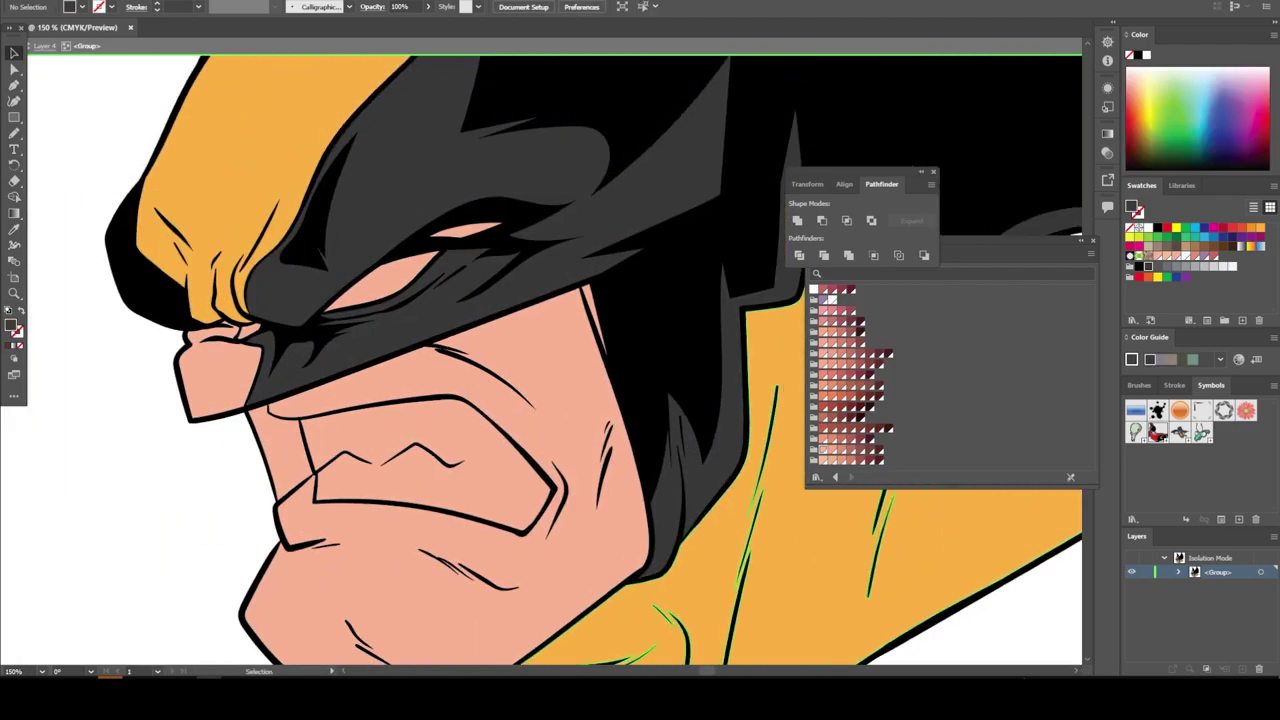
{"action": "scroll", "coordinate": [462, 290], "scroll_direction": "up", "scroll_amount": 1}
{"action": "scroll", "coordinate": [462, 290], "scroll_direction": "up", "scroll_amount": 1}
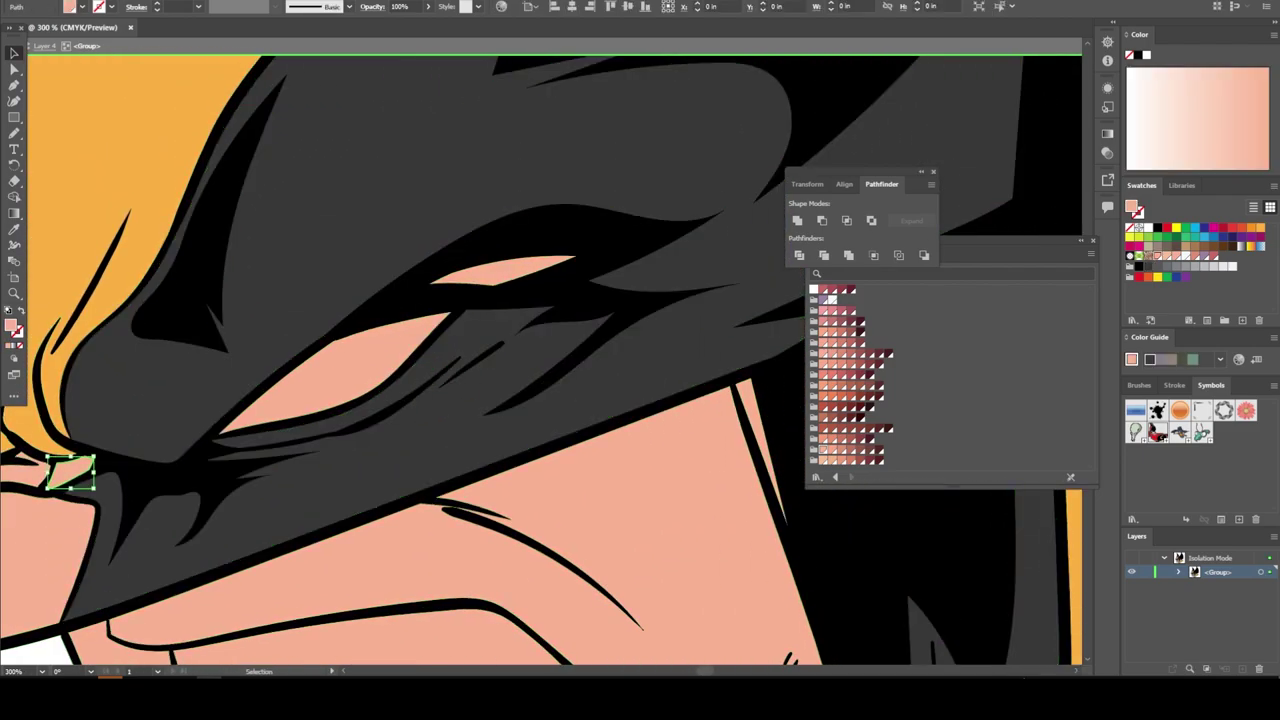
{"action": "left_click", "coordinate": [500, 268]}
{"action": "left_click", "coordinate": [1167, 266]}
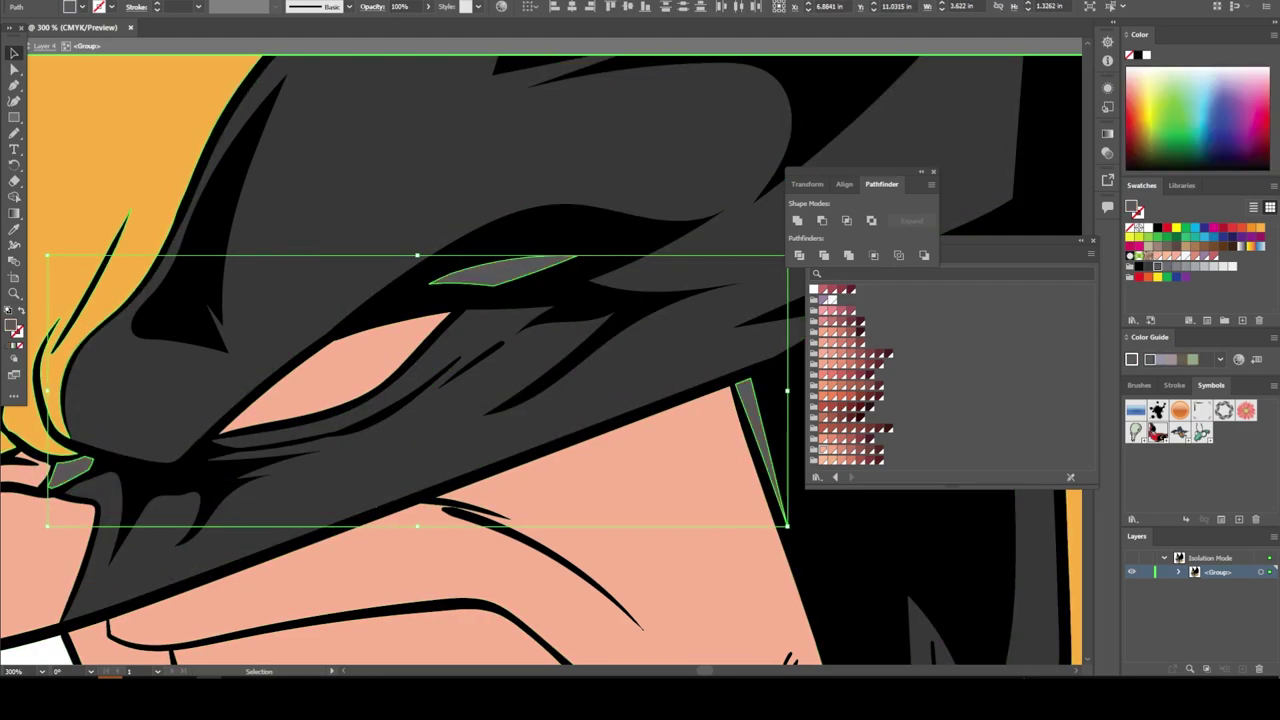
Make the eye highlight white and eyedropper the mask's orange onto the left-edge piece
{"action": "left_click", "coordinate": [330, 380]}
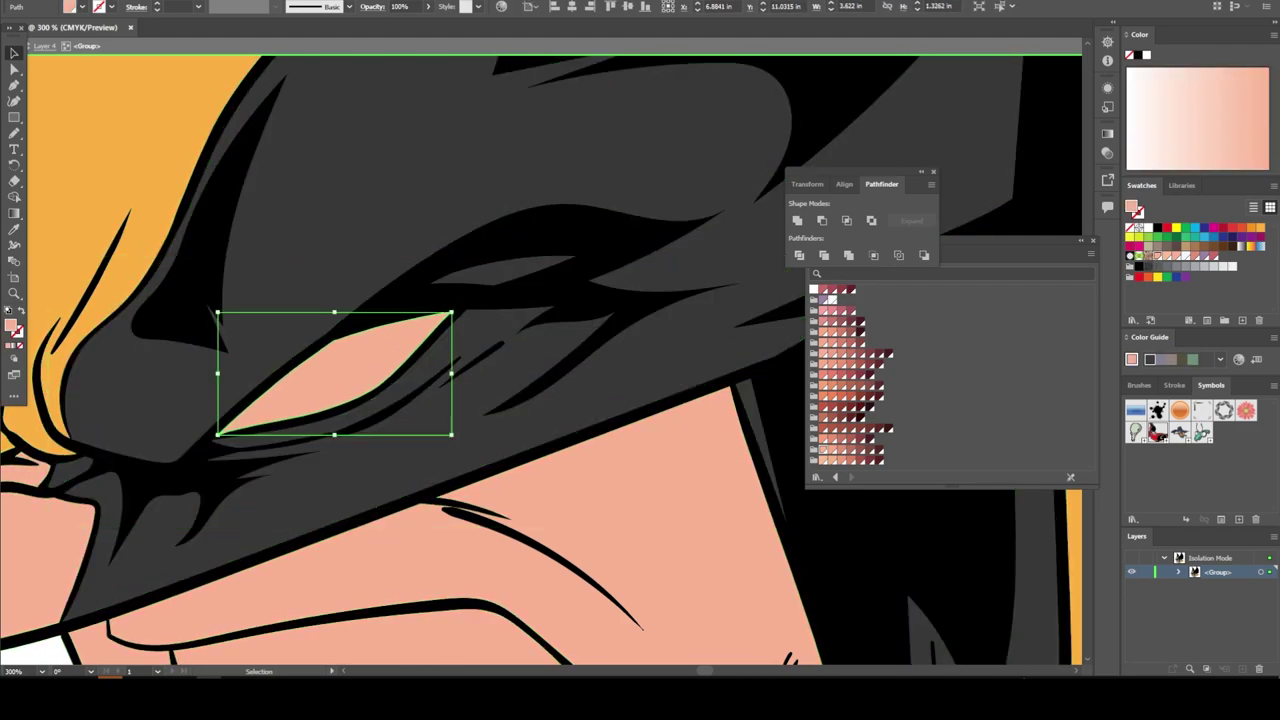
{"action": "left_click", "coordinate": [600, 540], "text": "shift"}
{"action": "left_click", "coordinate": [829, 298]}
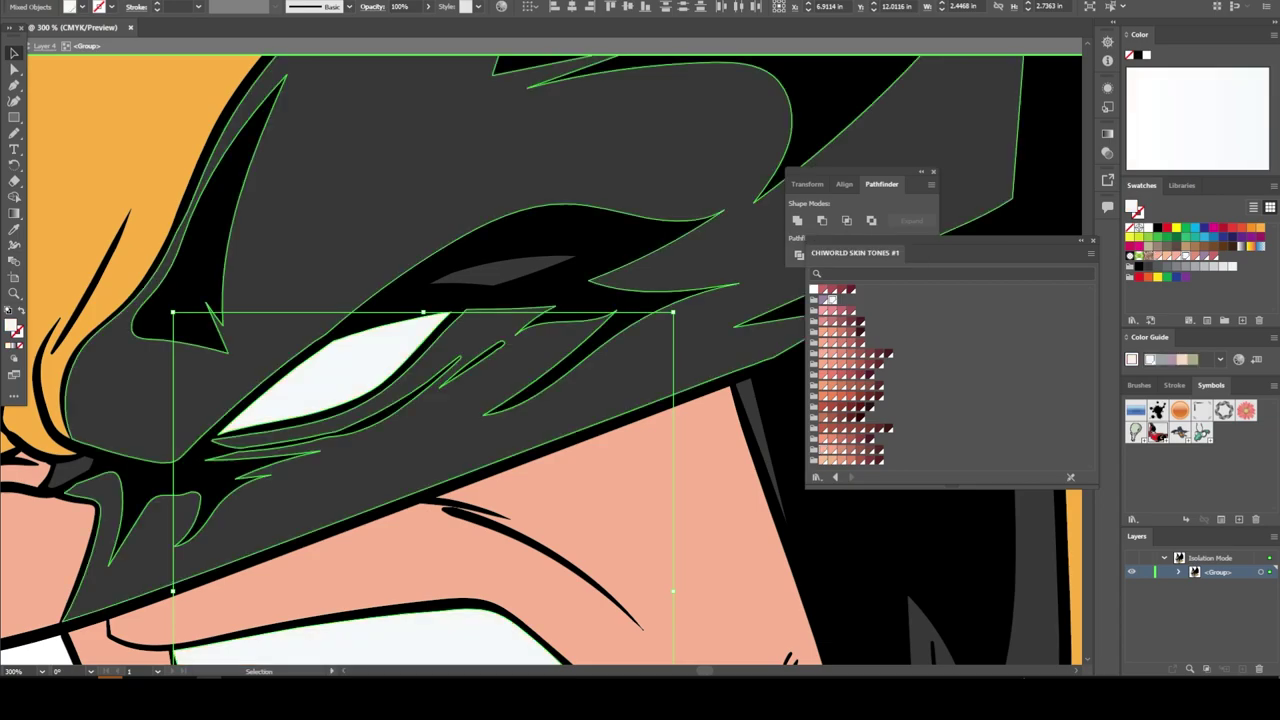
{"action": "left_click", "coordinate": [60, 540]}
{"action": "key", "text": "i"}
{"action": "left_click", "coordinate": [120, 180]}
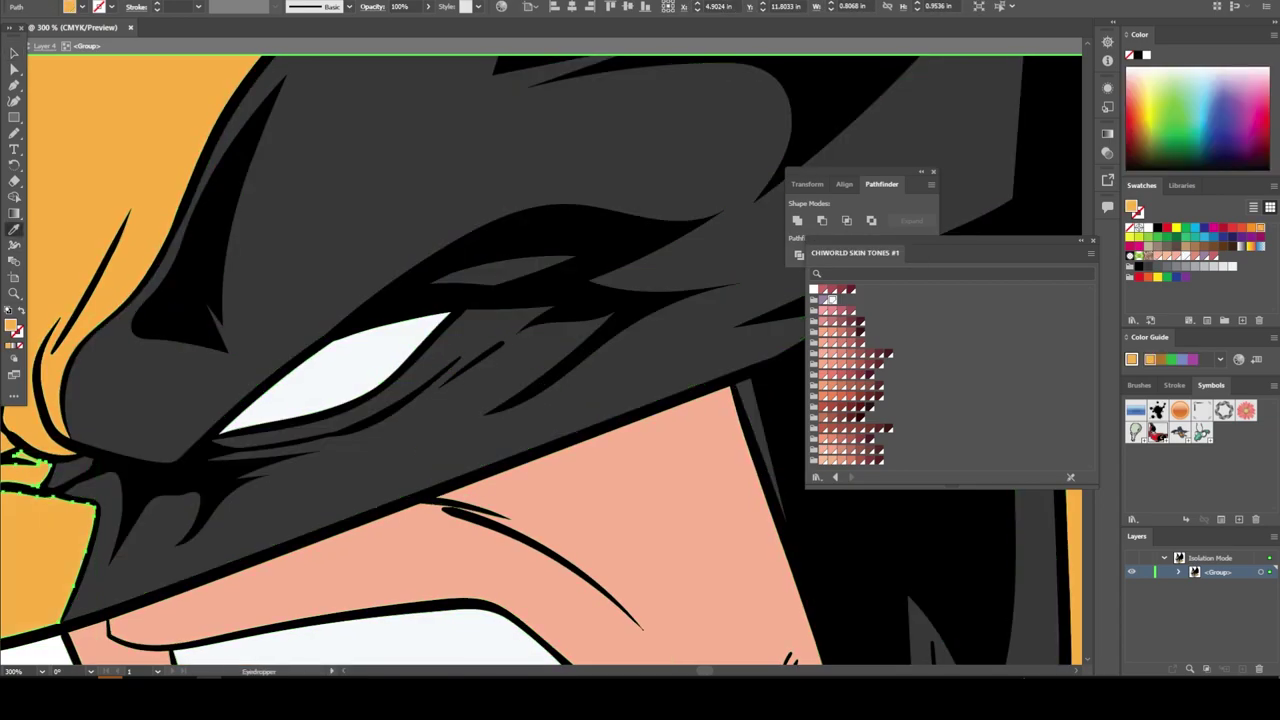
Exit the isolated group and add a new layer above Layer 4
{"action": "key", "text": "ctrl+shift+a"}
{"action": "key", "text": "ctrl+minus"}
{"action": "key", "text": "ctrl+minus"}
{"action": "key", "text": "ctrl+minus"}
{"action": "key", "text": "ctrl+minus"}
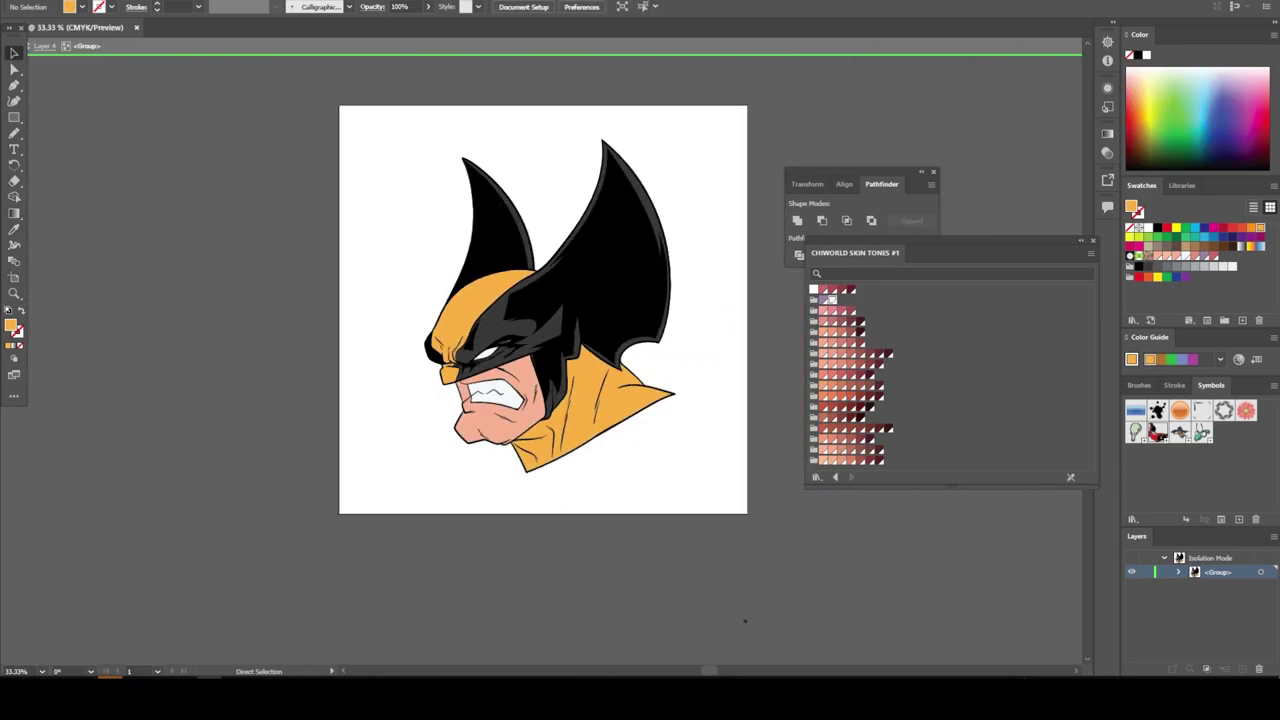
{"action": "key", "text": "ctrl+plus"}
{"action": "key", "text": "ctrl+minus"}
{"action": "key", "text": "v"}
{"action": "key", "text": "Escape"}
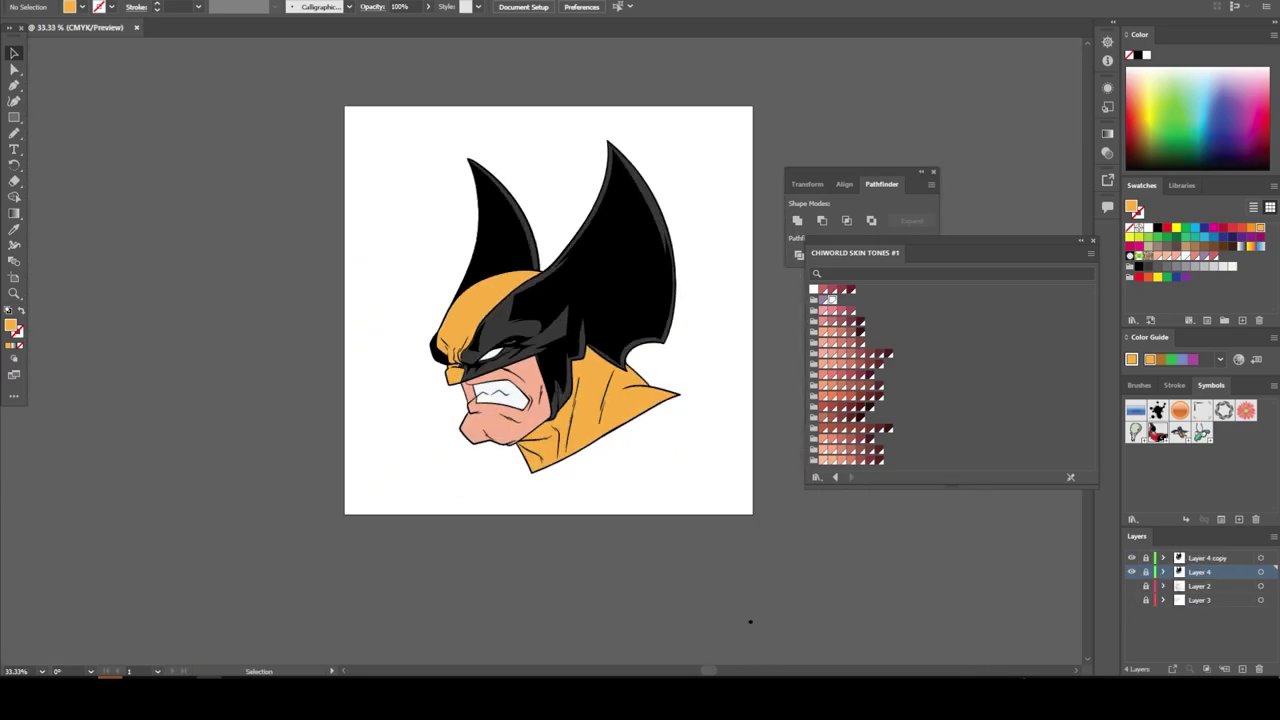
{"action": "left_click", "coordinate": [1242, 668]}
Draw a darker salmon shadow shape from the jaw up across the cheek to under the eye
{"action": "left_click", "coordinate": [851, 460]}
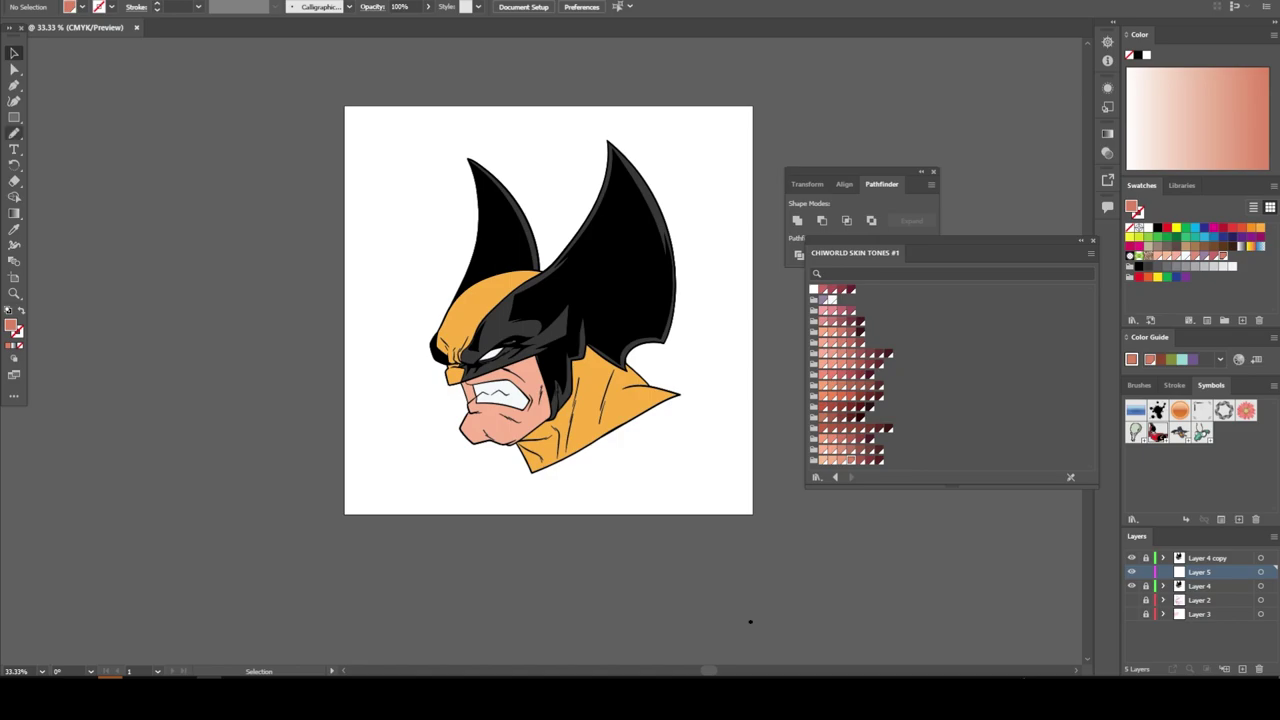
{"action": "key", "text": "n"}
{"action": "scroll", "coordinate": [750, 620], "scroll_direction": "down", "scroll_amount": 1}
{"action": "key", "text": "ctrl+plus"}
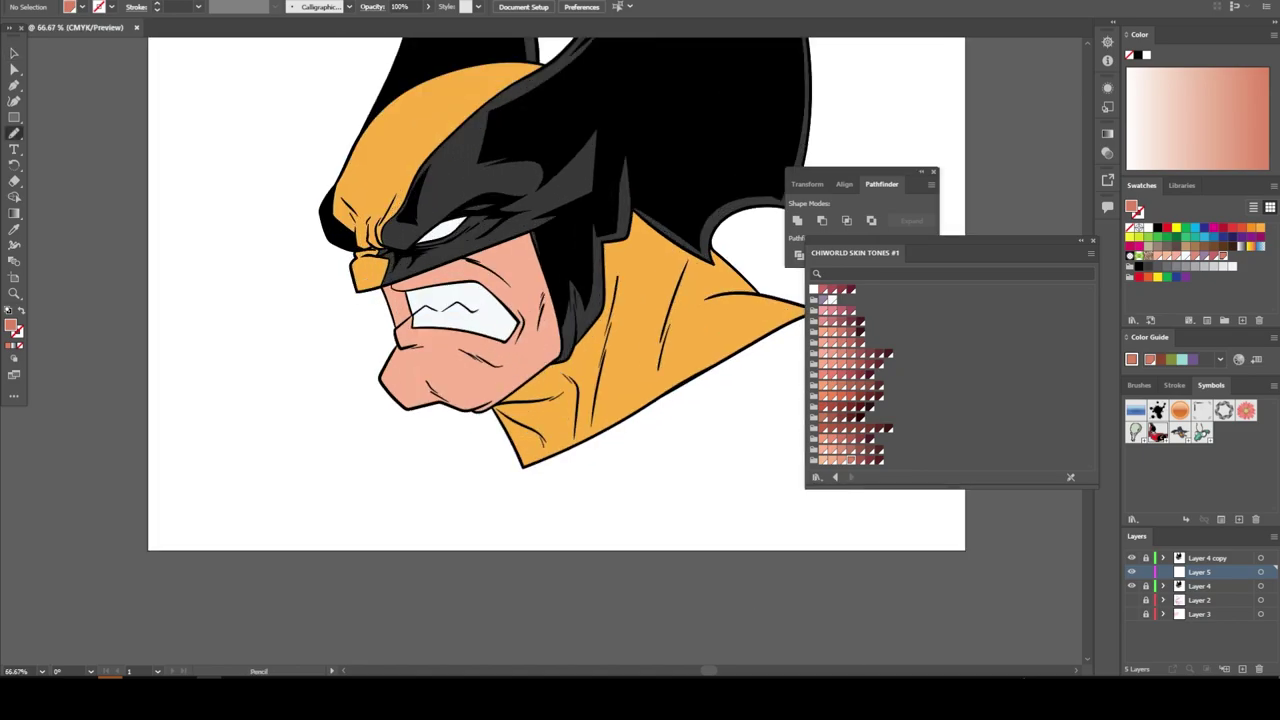
{"action": "key", "text": "ctrl+plus"}
{"action": "key", "text": "ctrl+plus"}
{"action": "key", "text": "ctrl+plus"}
{"action": "key", "text": "ctrl+plus"}
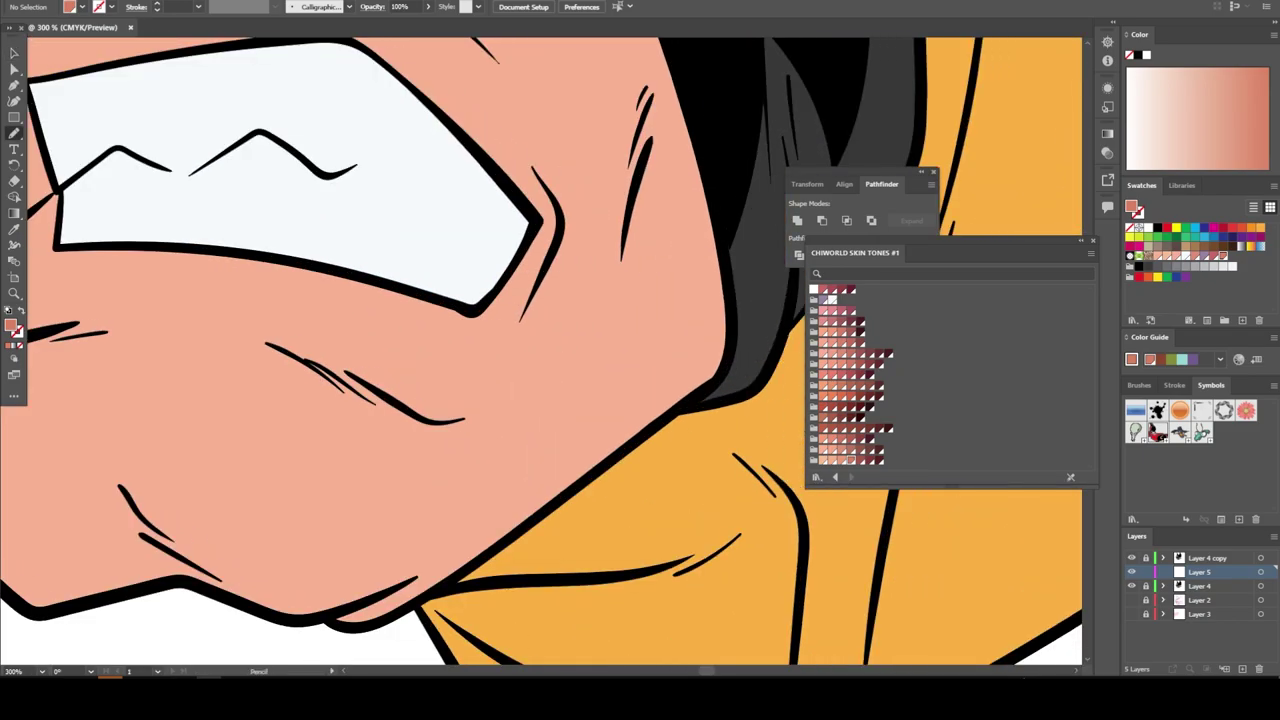
{"action": "left_click_drag", "start_coordinate": [733, 309], "coordinate": [434, 562]}
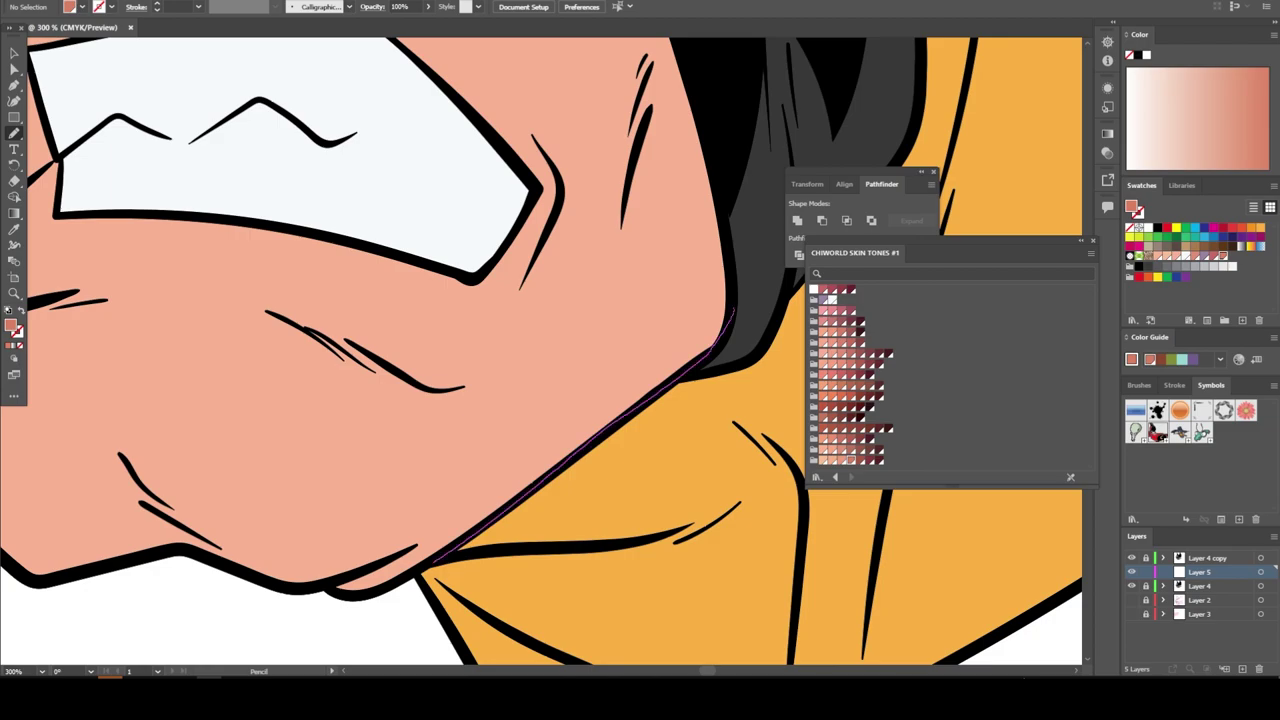
{"action": "left_click_drag", "start_coordinate": [315, 555], "coordinate": [312, 336]}
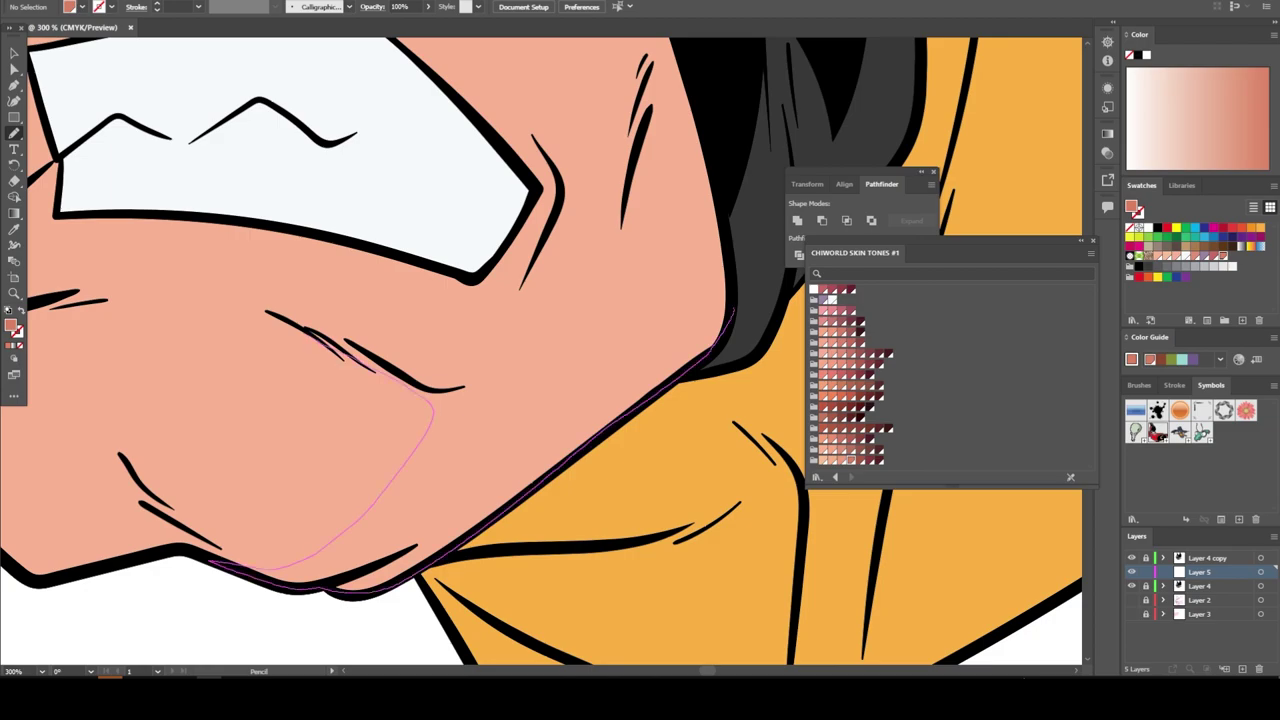
{"action": "left_click_drag", "start_coordinate": [240, 288], "coordinate": [474, 280]}
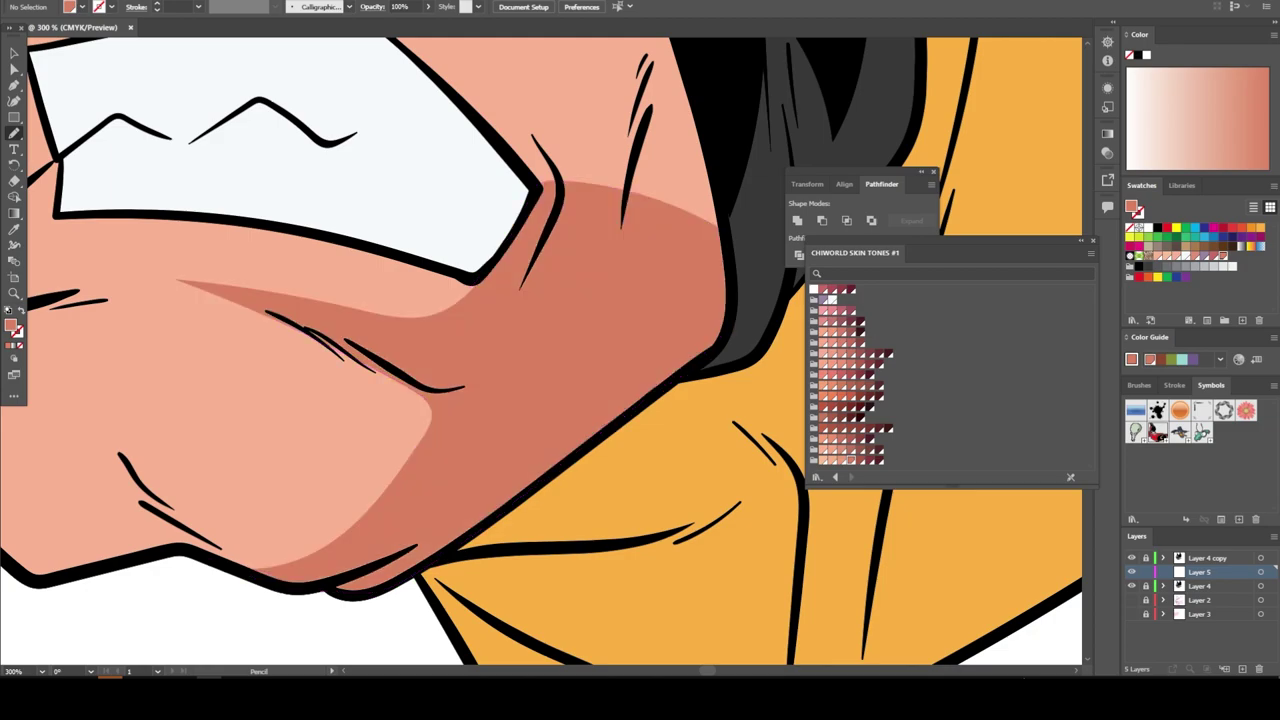
{"action": "key", "text": "ctrl+minus"}
{"action": "key", "text": "ctrl+minus"}
{"action": "key", "text": "ctrl+minus"}
{"action": "key", "text": "ctrl+plus"}
{"action": "key", "text": "ctrl+plus"}
{"action": "key", "text": "ctrl+plus"}
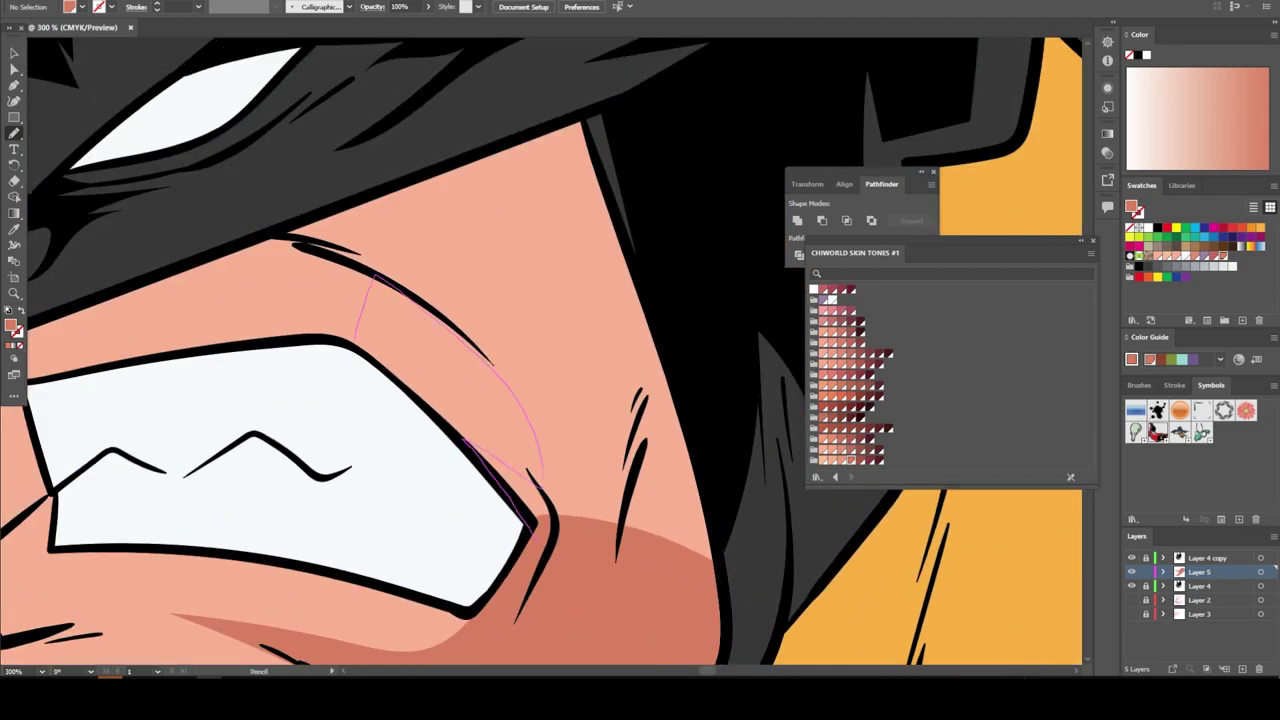
Add a shadow along the hairline down the right cheek and reshape the light cheek highlight
{"action": "mouse_move", "coordinate": [98, 296]}
{"action": "left_mouse_down"}
{"action": "mouse_move", "coordinate": [264, 232]}
{"action": "mouse_move", "coordinate": [515, 335]}
{"action": "mouse_move", "coordinate": [300, 232]}
{"action": "mouse_move", "coordinate": [488, 150]}
{"action": "left_mouse_up"}
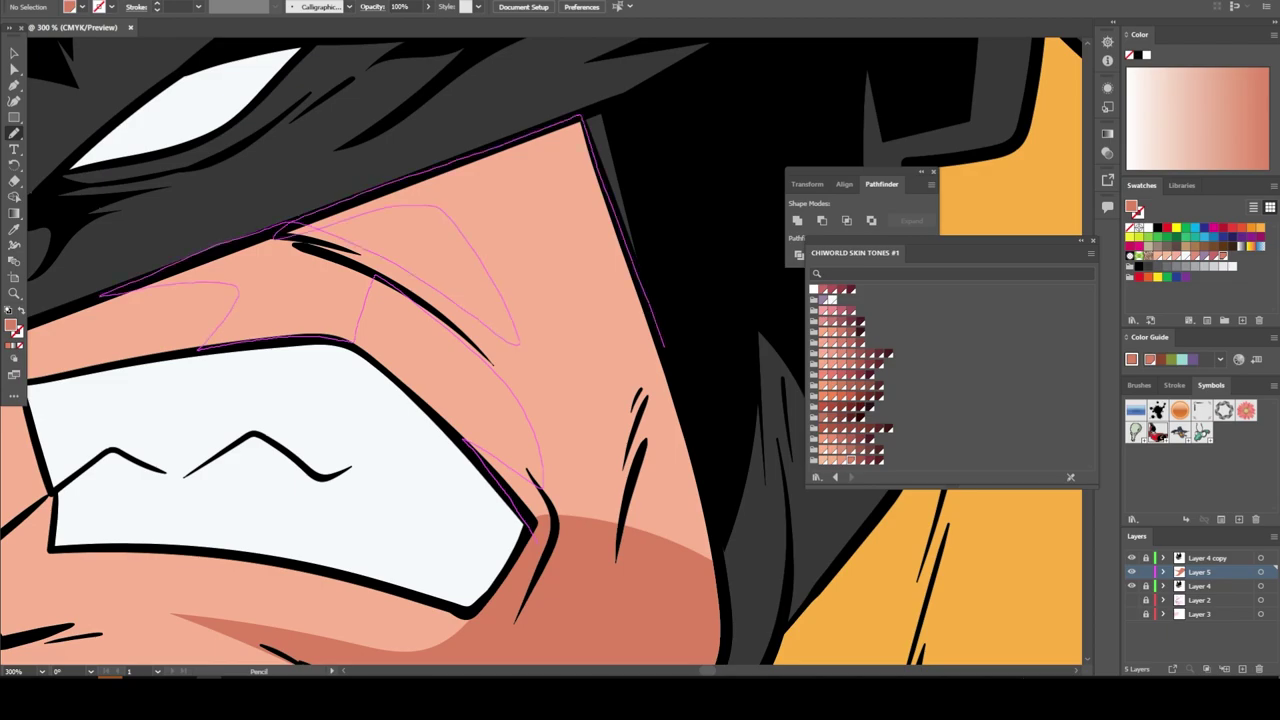
{"action": "left_click_drag", "start_coordinate": [582, 120], "coordinate": [716, 546]}
{"action": "key", "text": "ctrl+minus"}
{"action": "key", "text": "ctrl+minus"}
{"action": "key", "text": "ctrl+minus"}
{"action": "key", "text": "ctrl+minus"}
{"action": "key", "text": "ctrl+plus"}
{"action": "key", "text": "ctrl+plus"}
{"action": "key", "text": "ctrl+plus"}
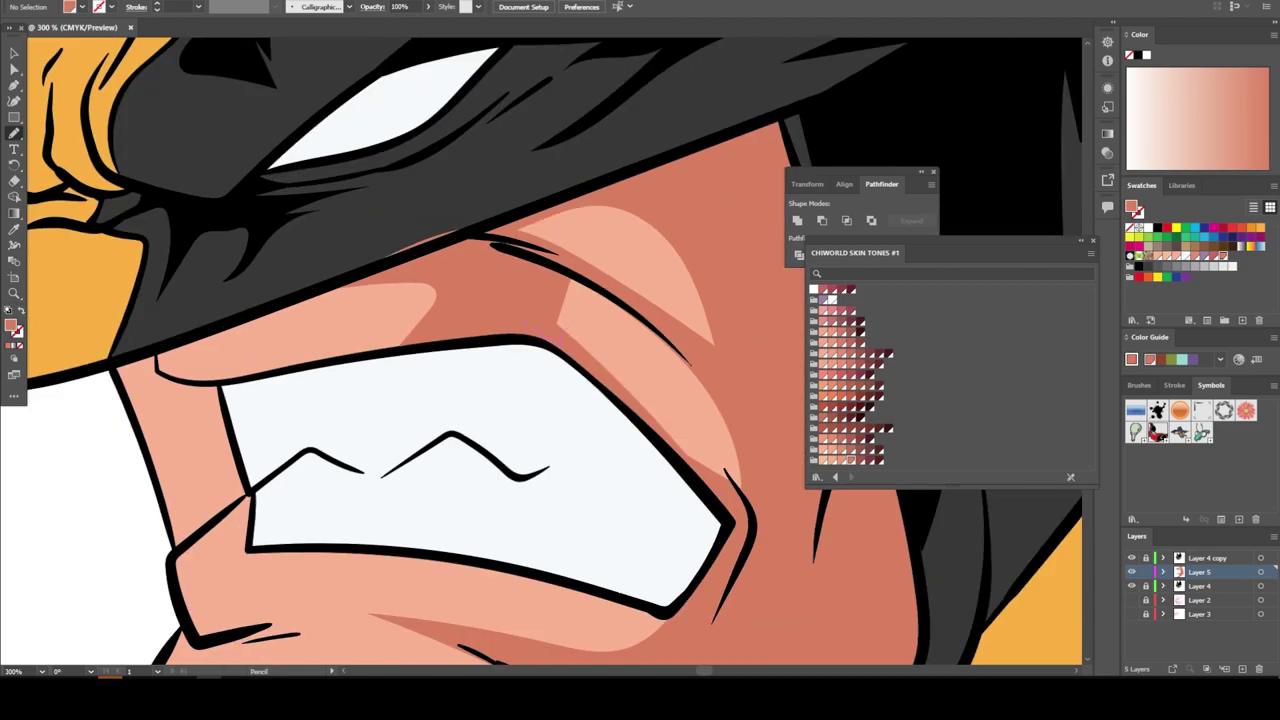
{"action": "left_click_drag", "start_coordinate": [562, 337], "coordinate": [686, 361]}
Trim with the Eraser and add darker shadow shapes along the jaw
{"action": "key", "text": "shift+e"}
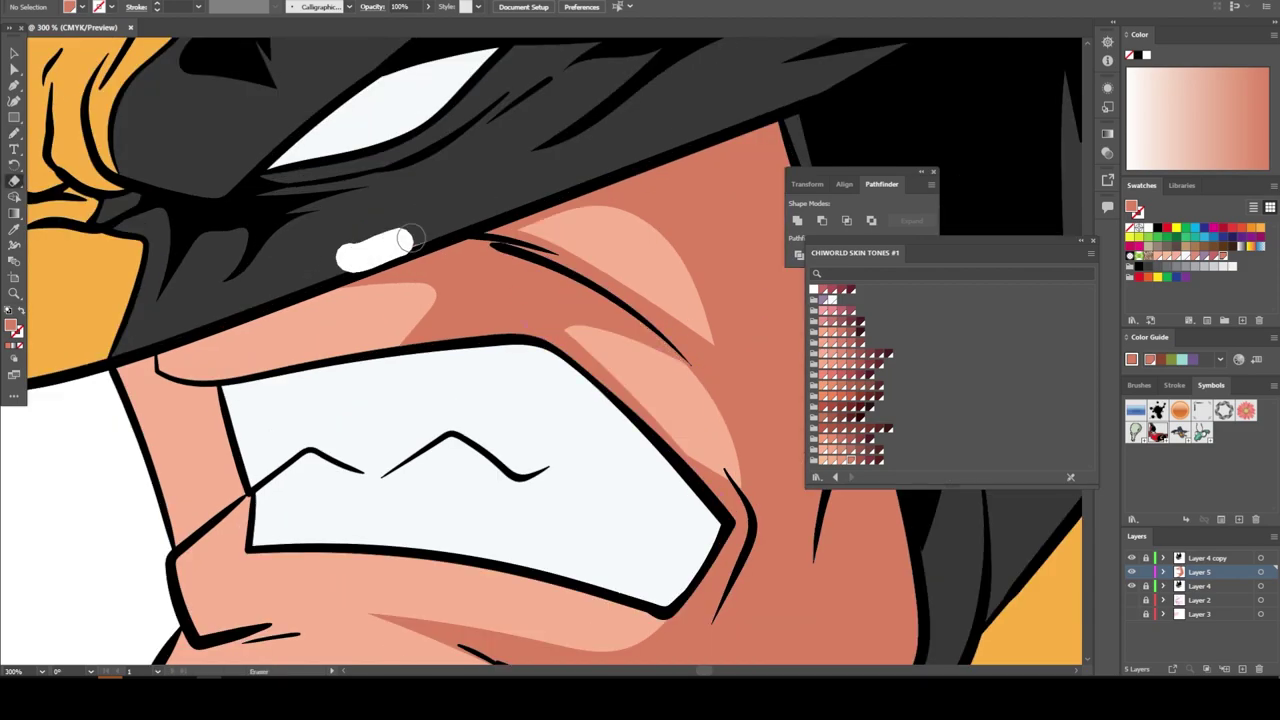
{"action": "key", "text": "ctrl+minus"}
{"action": "key", "text": "ctrl+minus"}
{"action": "key", "text": "ctrl+minus"}
{"action": "key", "text": "ctrl+minus"}
{"action": "key", "text": "ctrl+minus"}
{"action": "key", "text": "ctrl+plus"}
{"action": "key", "text": "ctrl+plus"}
{"action": "key", "text": "ctrl+plus"}
{"action": "key", "text": "ctrl+plus"}
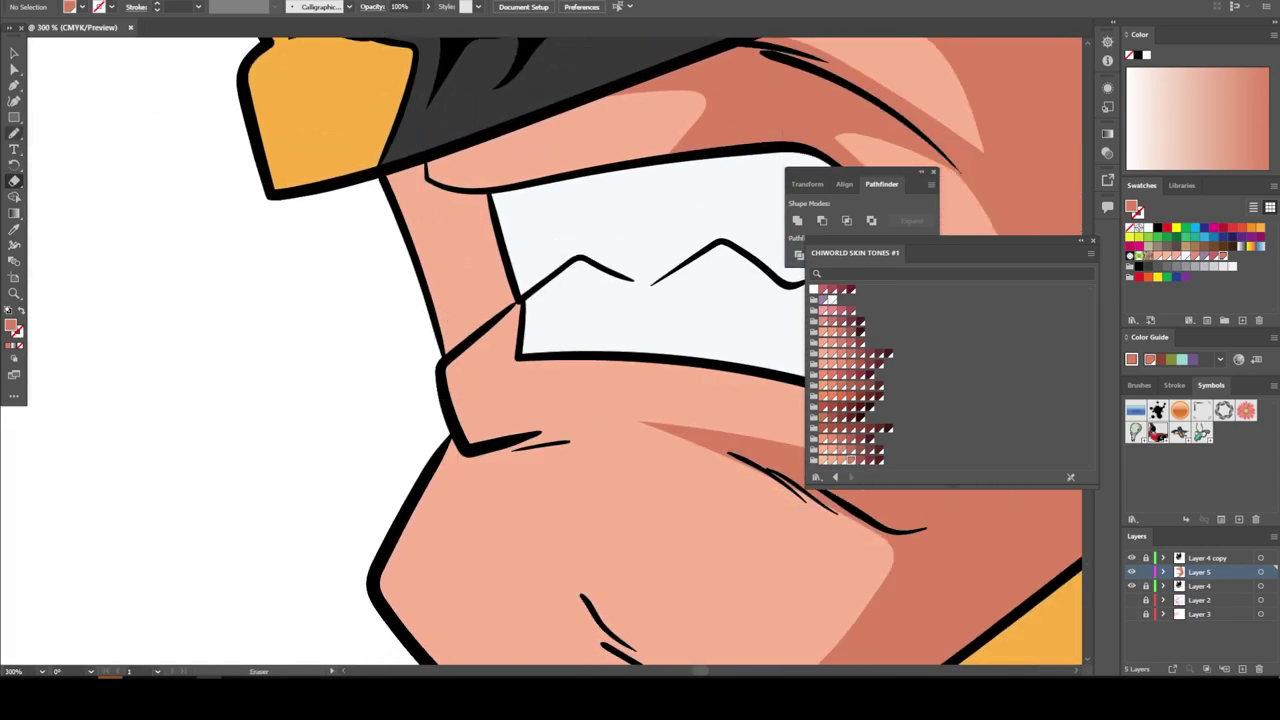
{"action": "key", "text": "n"}
{"action": "scroll", "coordinate": [664, 351], "scroll_direction": "down", "scroll_amount": 1}
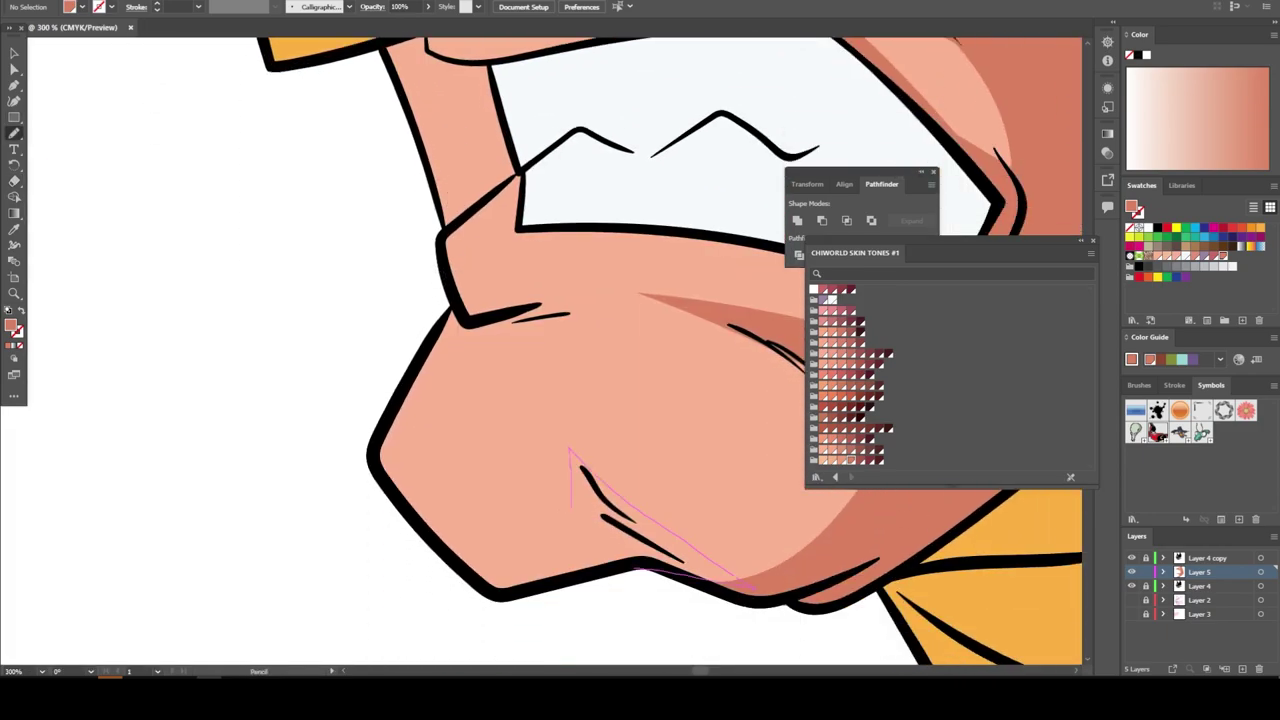
{"action": "left_click_drag", "start_coordinate": [630, 568], "coordinate": [500, 584]}
{"action": "scroll", "coordinate": [500, 584], "scroll_direction": "up", "scroll_amount": 2}
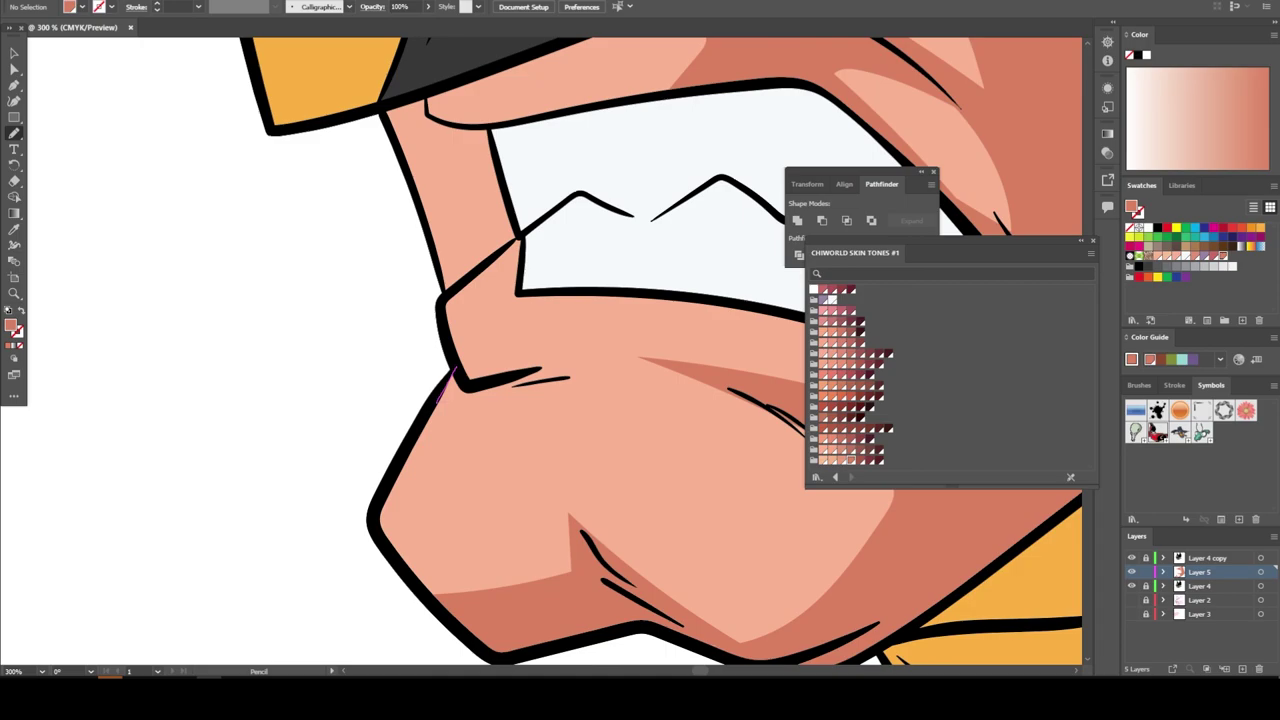
{"action": "left_click_drag", "start_coordinate": [445, 385], "coordinate": [468, 338]}
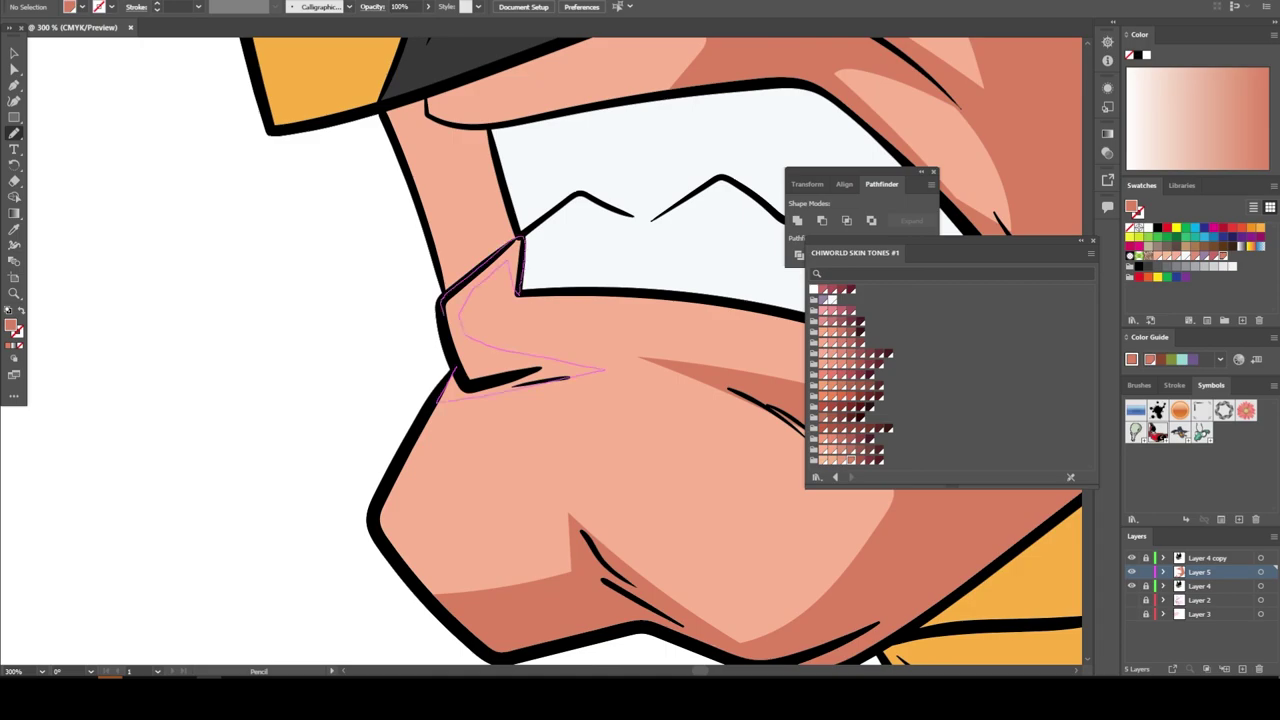
{"action": "left_click_drag", "start_coordinate": [519, 240], "coordinate": [518, 243]}
Shade the corner of the upper lip with a salmon shadow shape
{"action": "key", "text": "ctrl+plus"}
{"action": "key", "text": "ctrl+plus"}
{"action": "mouse_move", "coordinate": [304, 350]}
{"action": "left_mouse_down"}
{"action": "mouse_move", "coordinate": [450, 560]}
{"action": "mouse_move", "coordinate": [448, 295]}
{"action": "mouse_move", "coordinate": [432, 260]}
{"action": "mouse_move", "coordinate": [270, 225]}
{"action": "left_mouse_up"}
{"action": "key", "text": "ctrl+0"}
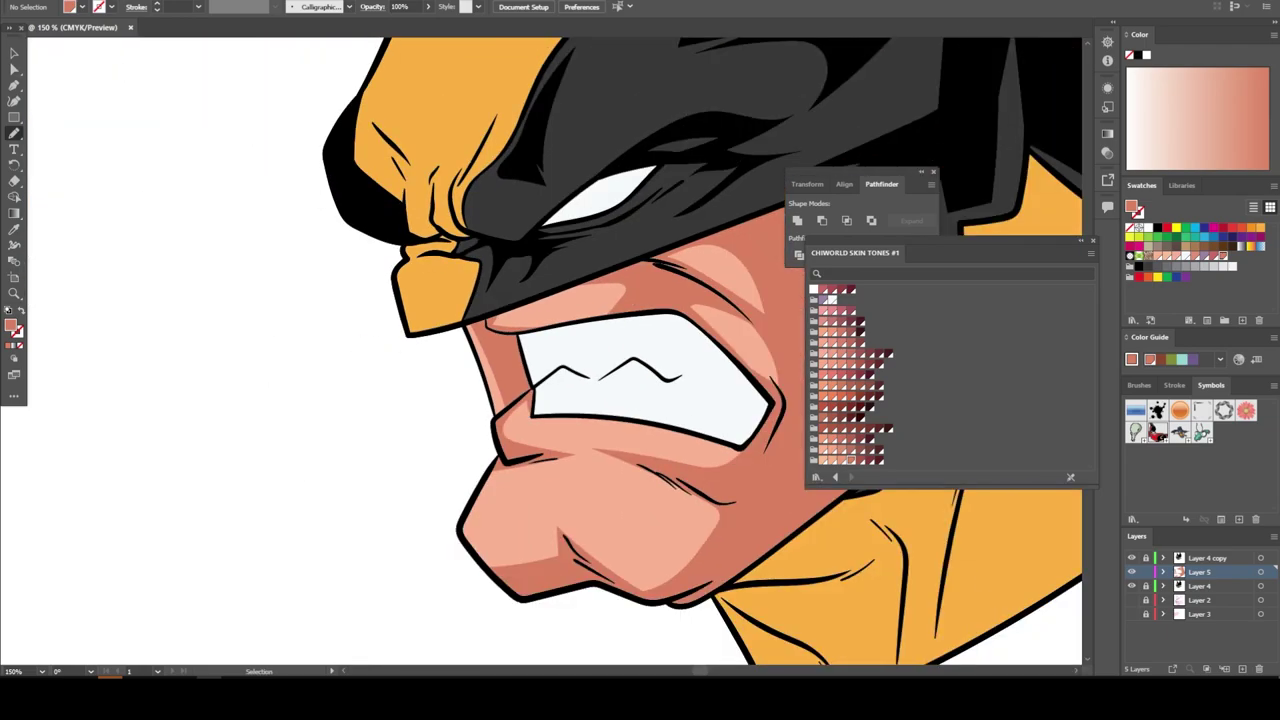
{"action": "key", "text": "ctrl+1"}
{"action": "key", "text": "ctrl+0"}
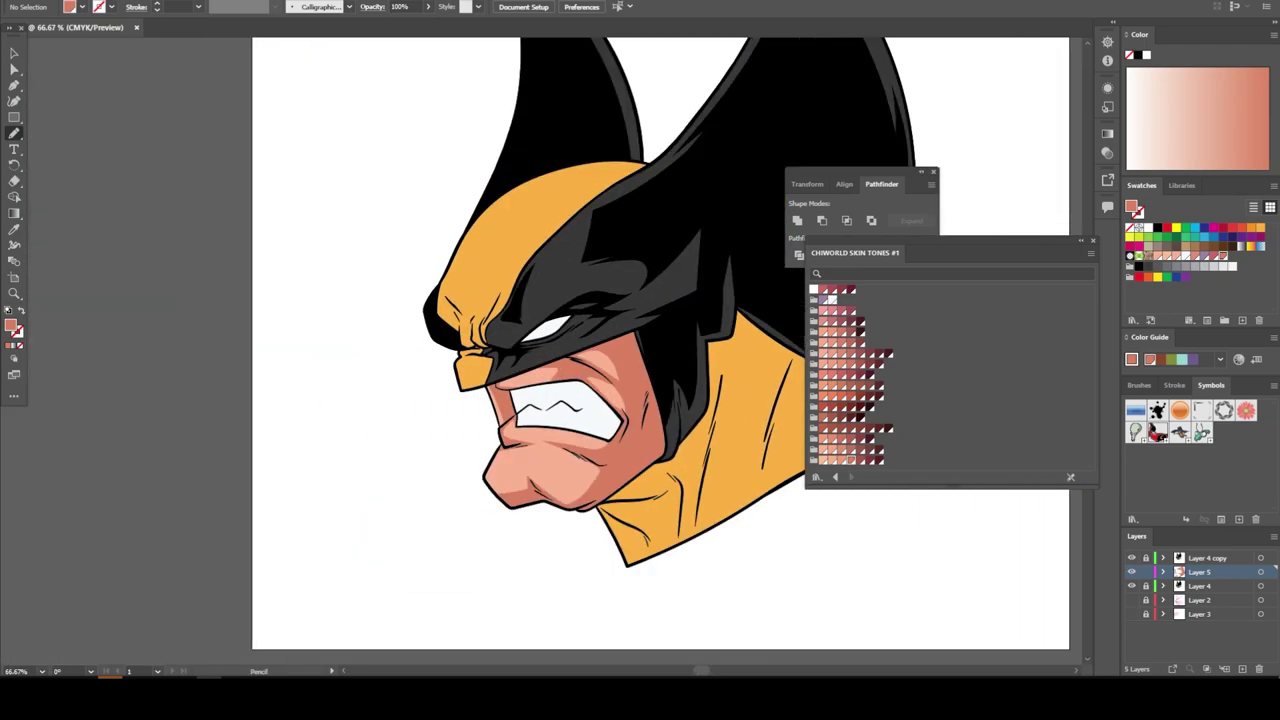
{"action": "key", "text": "ctrl+plus"}
{"action": "key", "text": "ctrl+plus"}
{"action": "key", "text": "ctrl+plus"}
Sample the mask orange, darken it to brown, and draw a shadow along the mask's nose edge
{"action": "key", "text": "i"}
{"action": "left_click", "coordinate": [470, 200]}
{"action": "double_click", "coordinate": [11, 325]}
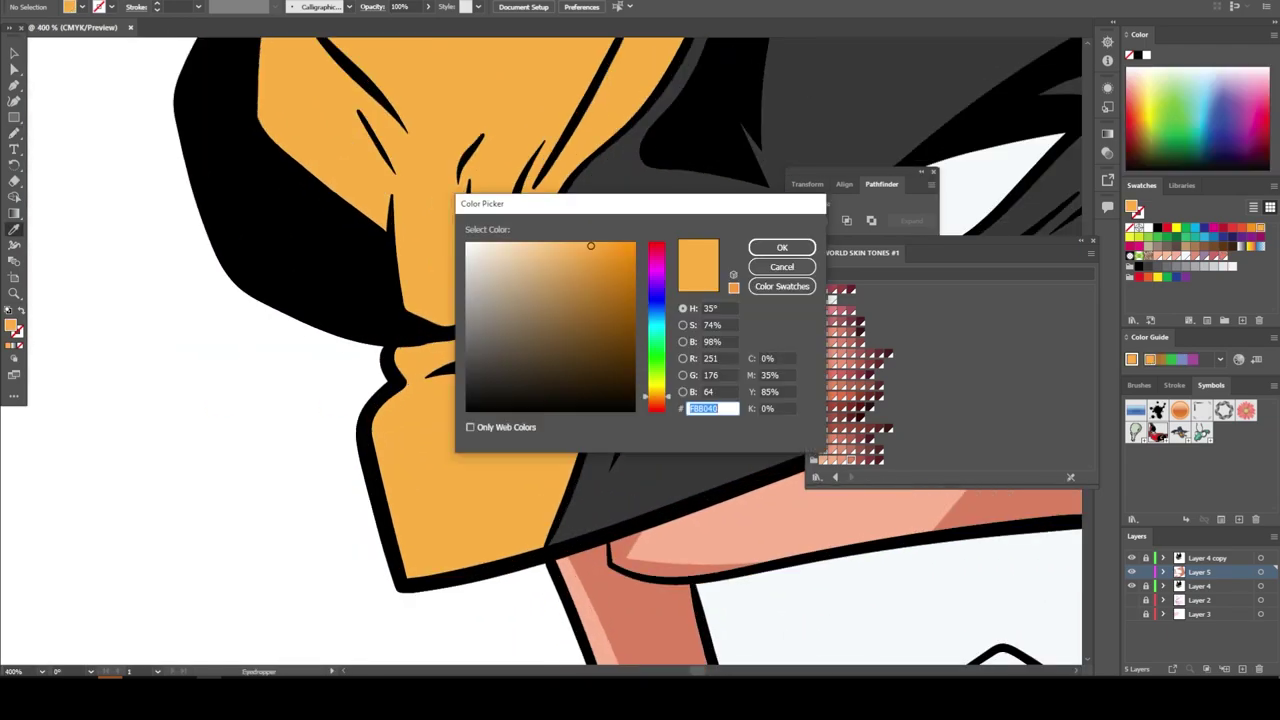
{"action": "key", "text": "Return"}
{"action": "key", "text": "n"}
{"action": "key", "text": "ctrl+plus"}
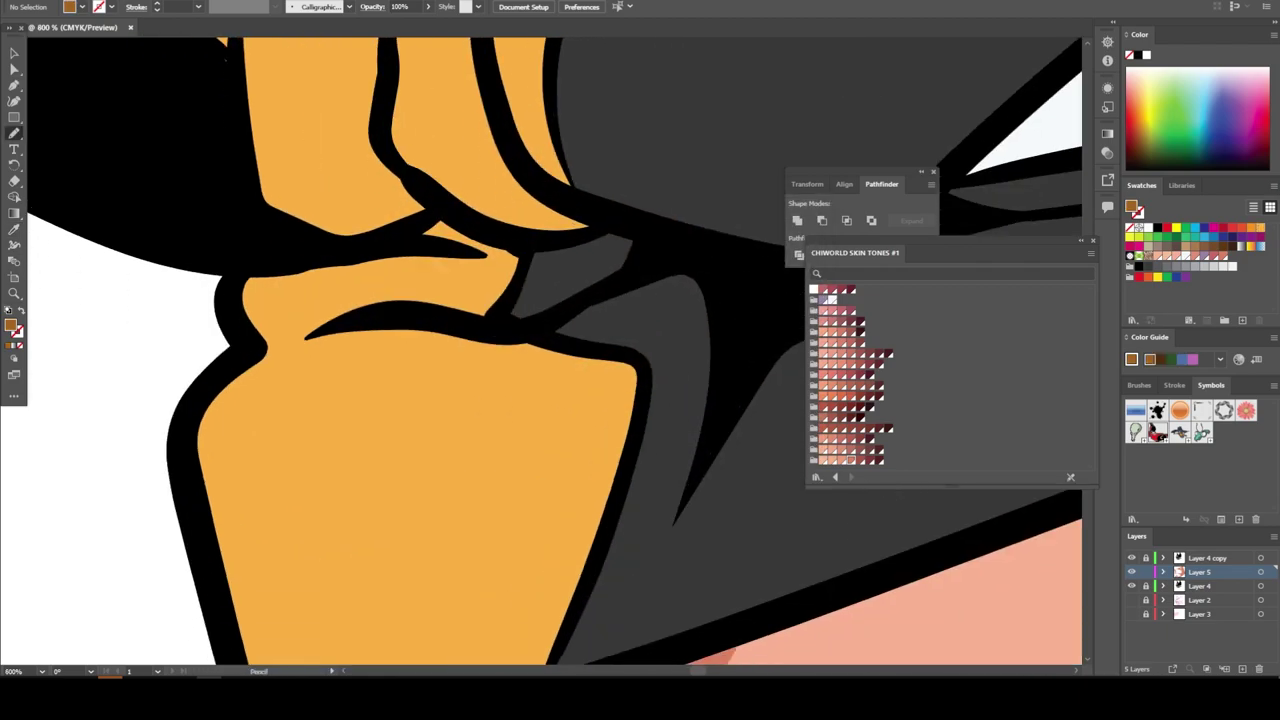
{"action": "left_click_drag", "start_coordinate": [590, 338], "coordinate": [574, 500]}
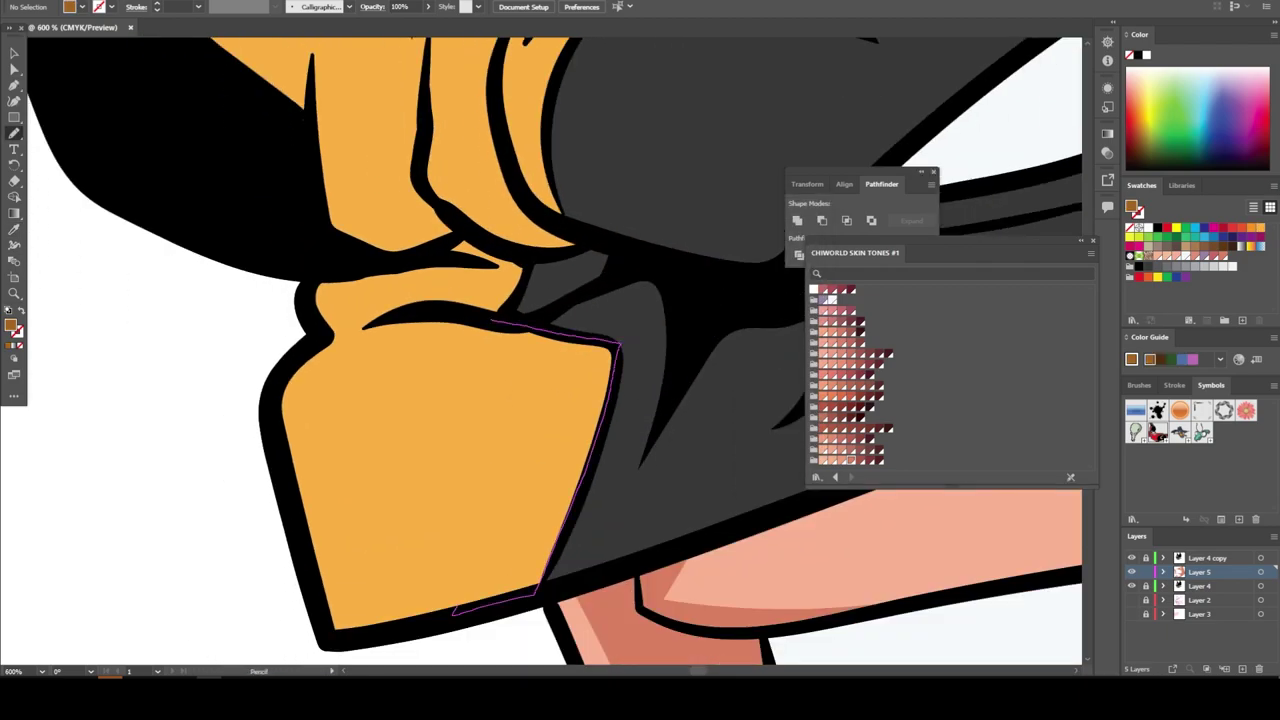
{"action": "left_click_drag", "start_coordinate": [468, 600], "coordinate": [345, 334]}
{"action": "left_click_drag", "start_coordinate": [451, 236], "coordinate": [525, 258]}
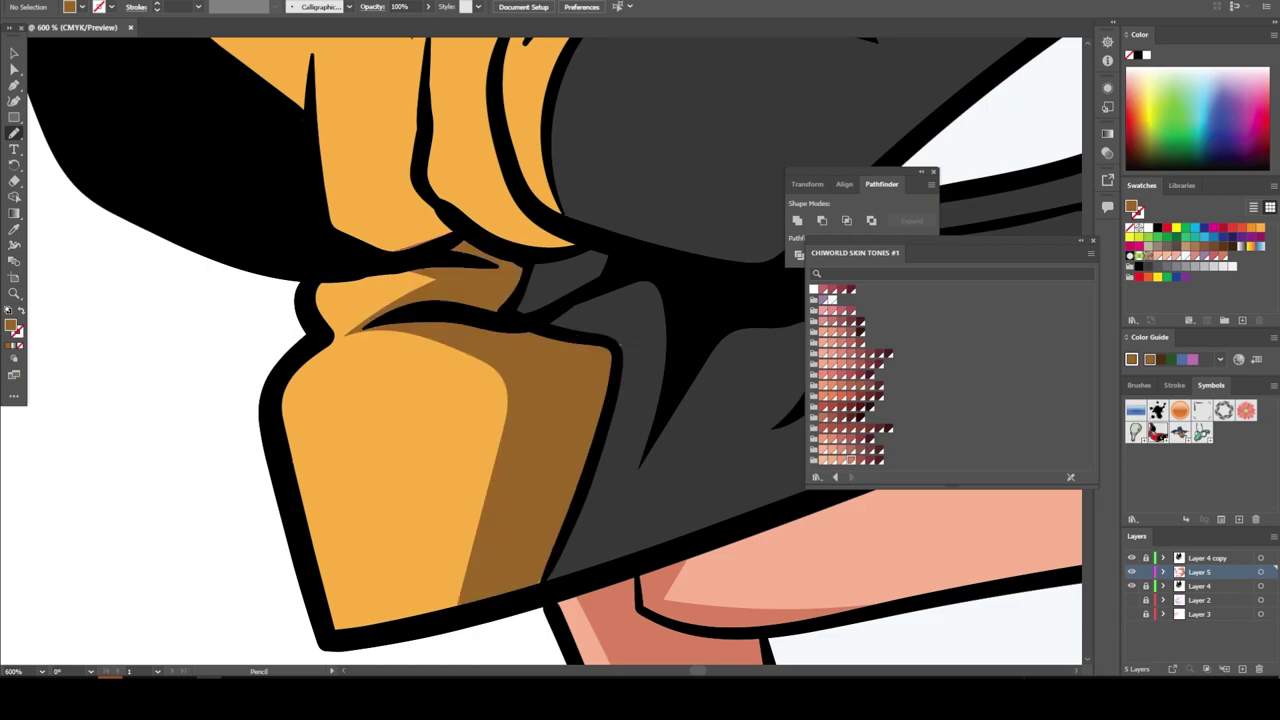
Draw brown collar and neck shadow shapes beneath the jaw
{"action": "key", "text": "ctrl+minus"}
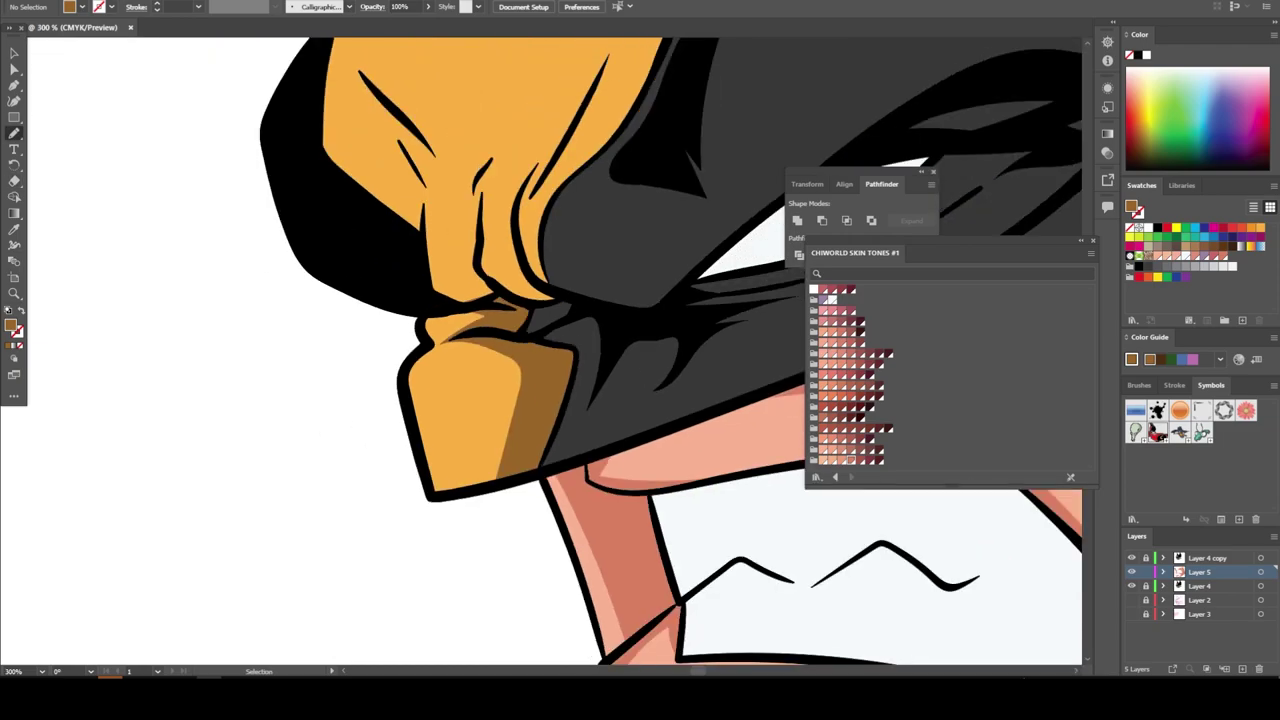
{"action": "key", "text": "ctrl+minus"}
{"action": "key", "text": "ctrl+minus"}
{"action": "key", "text": "ctrl+minus"}
{"action": "key", "text": "ctrl+plus"}
{"action": "key", "text": "ctrl+plus"}
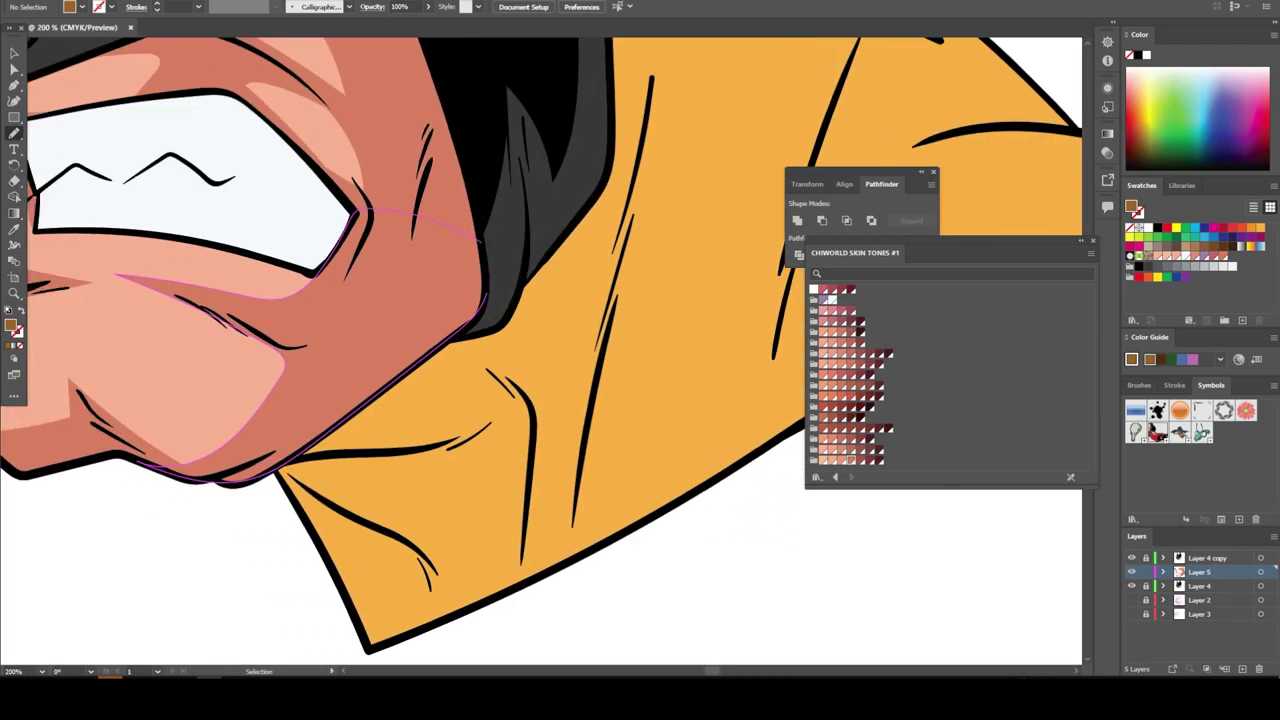
{"action": "key", "text": "ctrl+plus"}
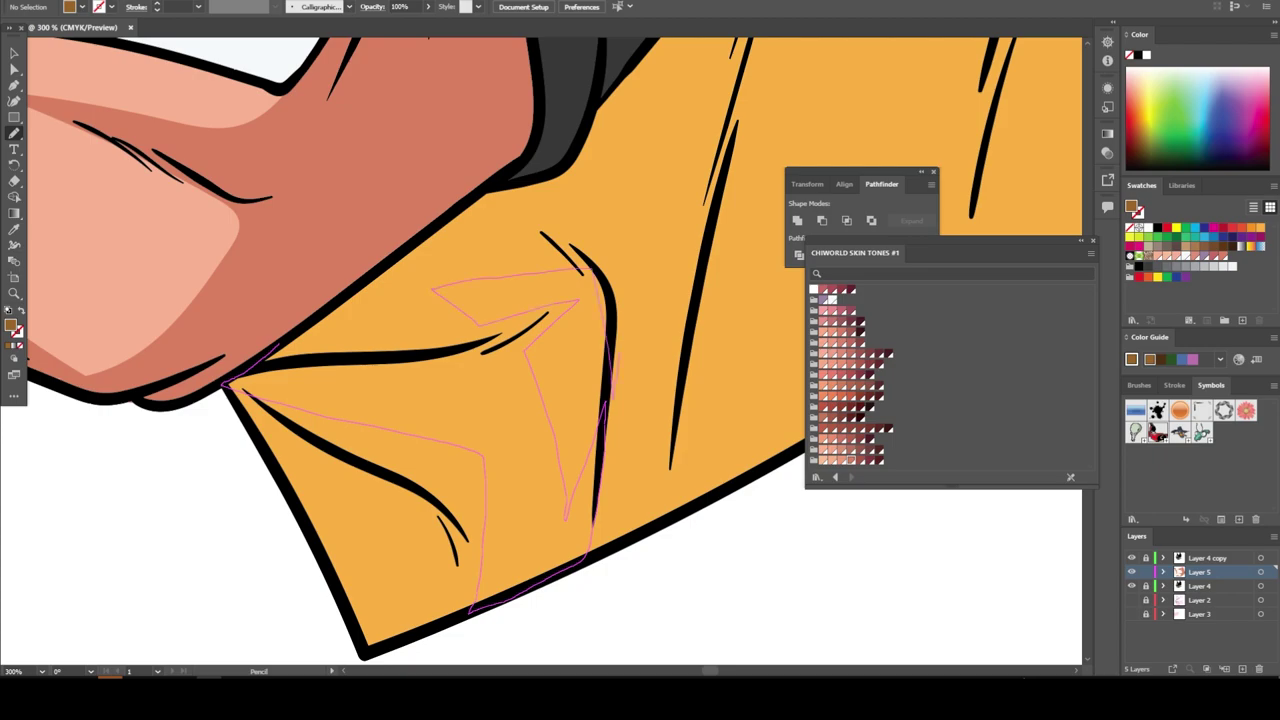
{"action": "key", "text": "ctrl+minus"}
{"action": "key", "text": "ctrl+minus"}
{"action": "key", "text": "ctrl+minus"}
{"action": "key", "text": "ctrl+plus"}
{"action": "key", "text": "ctrl+plus"}
{"action": "key", "text": "ctrl+plus"}
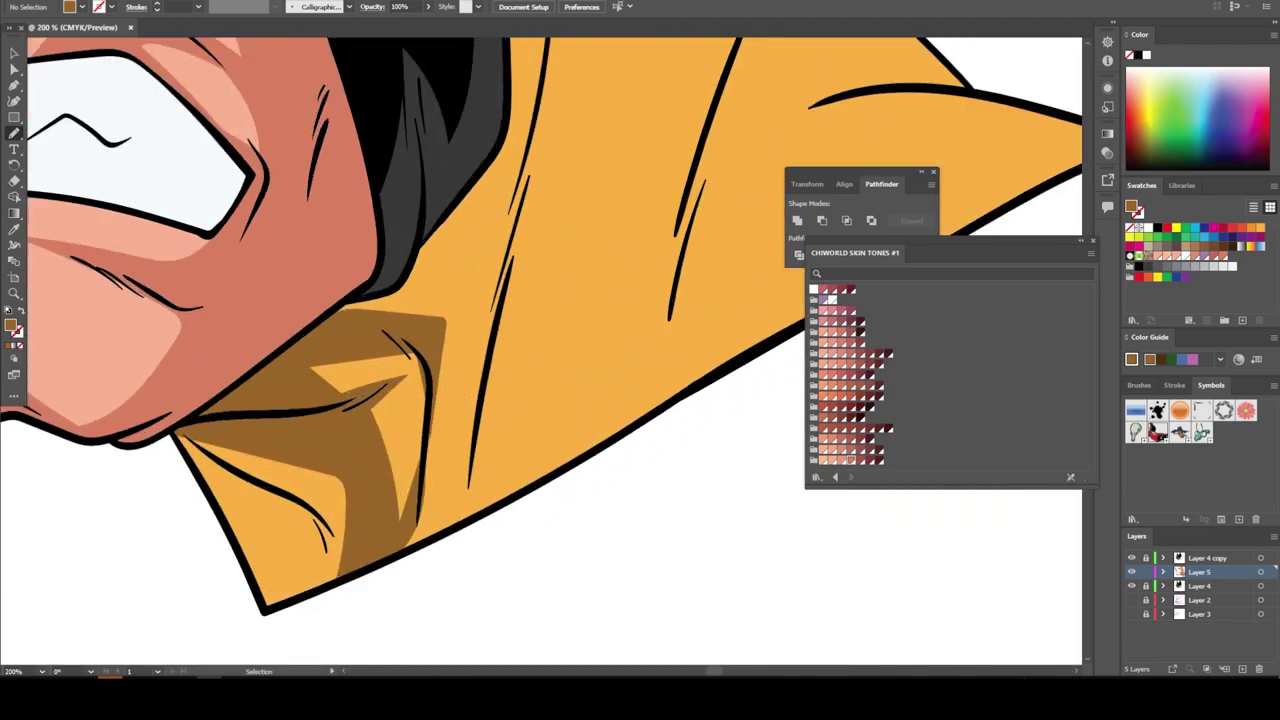
{"action": "scroll", "coordinate": [400, 350], "scroll_direction": "up", "scroll_amount": 3}
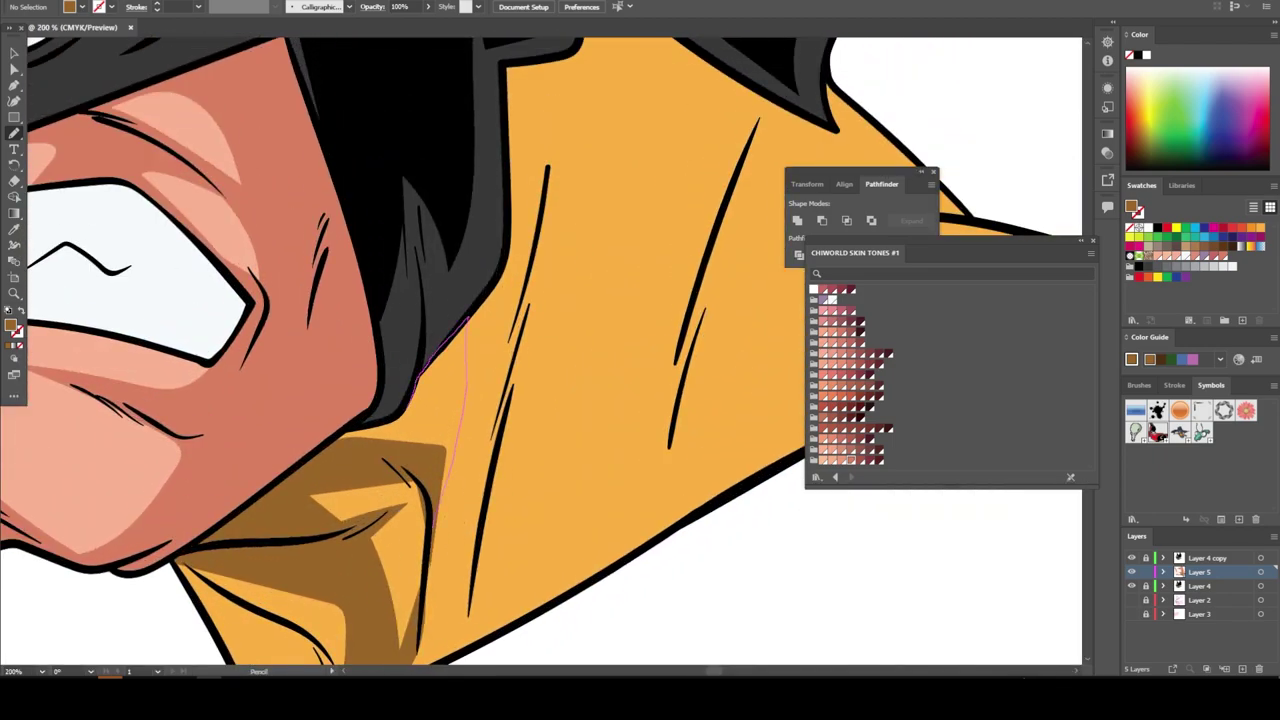
{"action": "left_click_drag", "start_coordinate": [432, 500], "coordinate": [418, 478]}
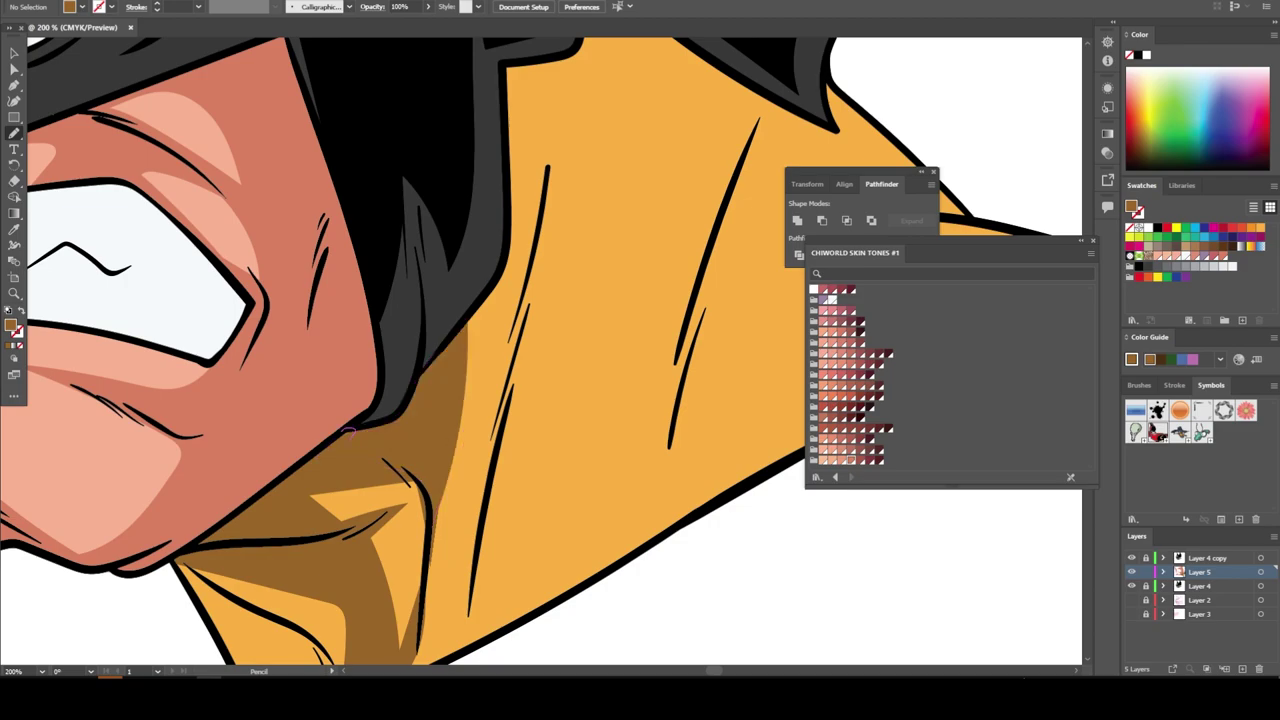
{"action": "left_click_drag", "start_coordinate": [348, 430], "coordinate": [342, 600]}
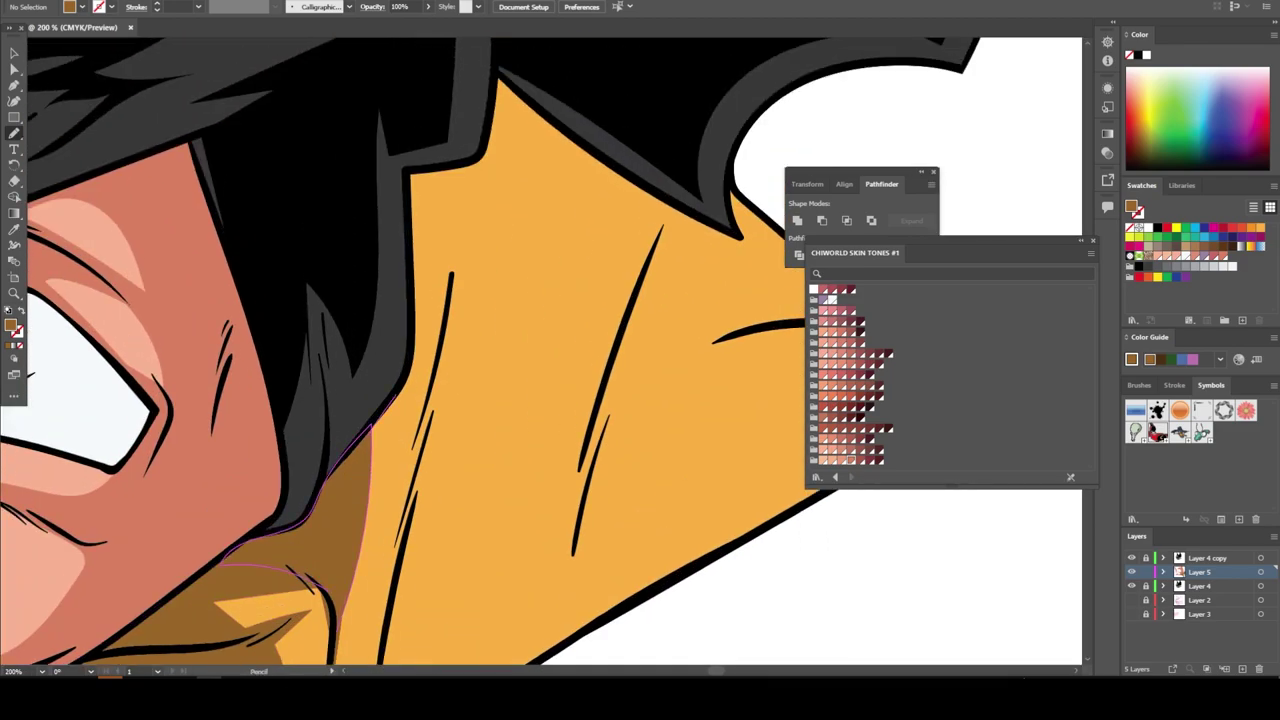
{"action": "left_click_drag", "start_coordinate": [391, 617], "coordinate": [472, 395]}
Add brown shadow shapes along the shoulder and the orange mask edge
{"action": "left_click_drag", "start_coordinate": [716, 338], "coordinate": [448, 193]}
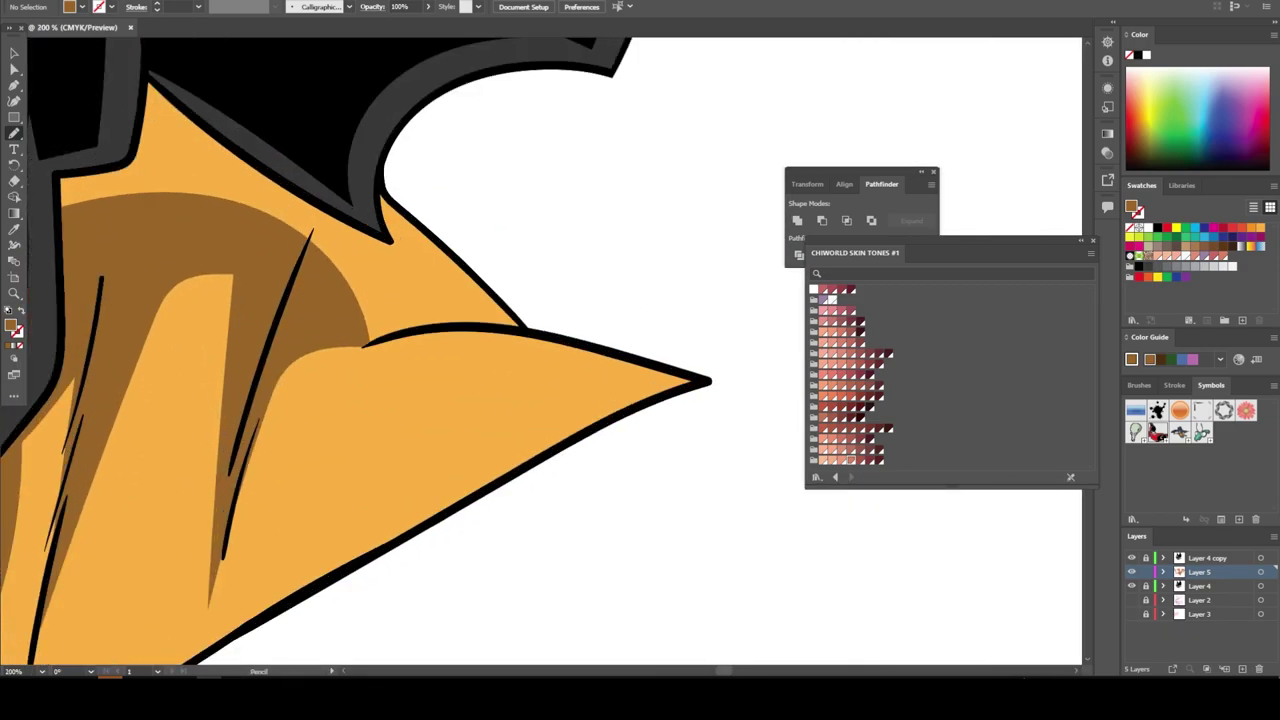
{"action": "left_click_drag", "start_coordinate": [628, 412], "coordinate": [305, 216]}
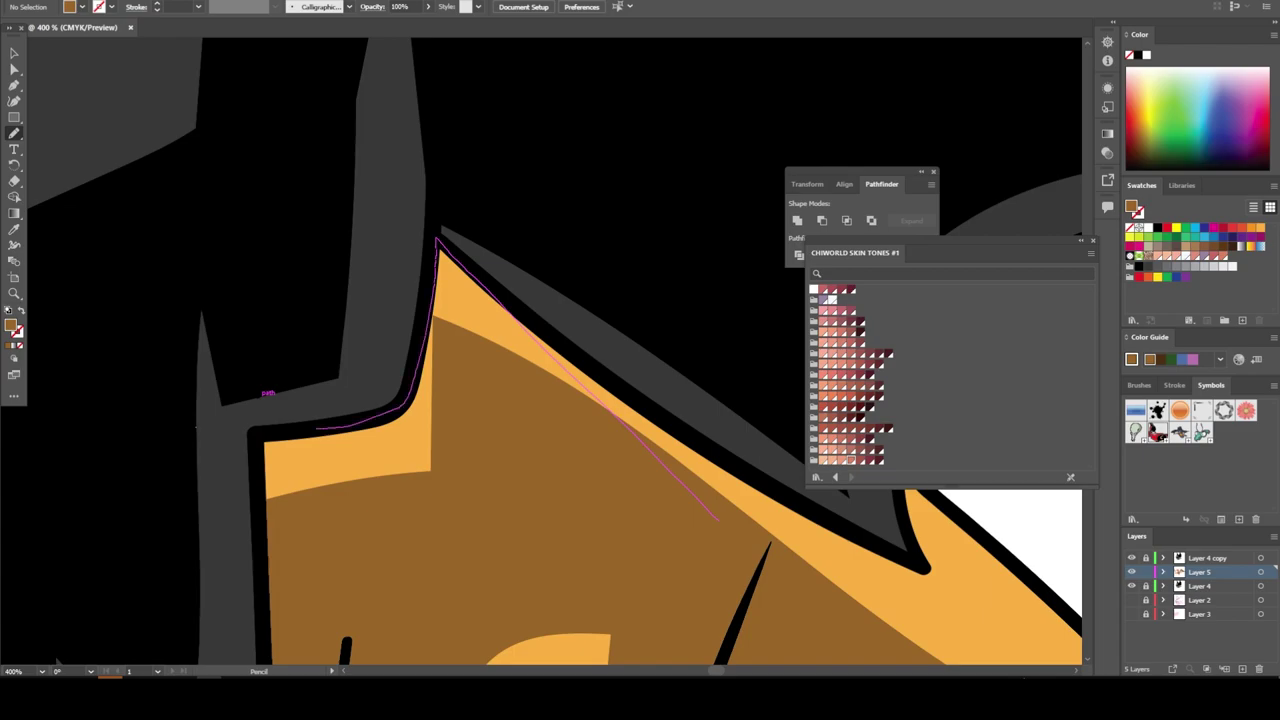
{"action": "left_click_drag", "start_coordinate": [437, 278], "coordinate": [264, 566]}
{"action": "scroll", "coordinate": [521, 271], "scroll_direction": "up", "scroll_amount": 5}
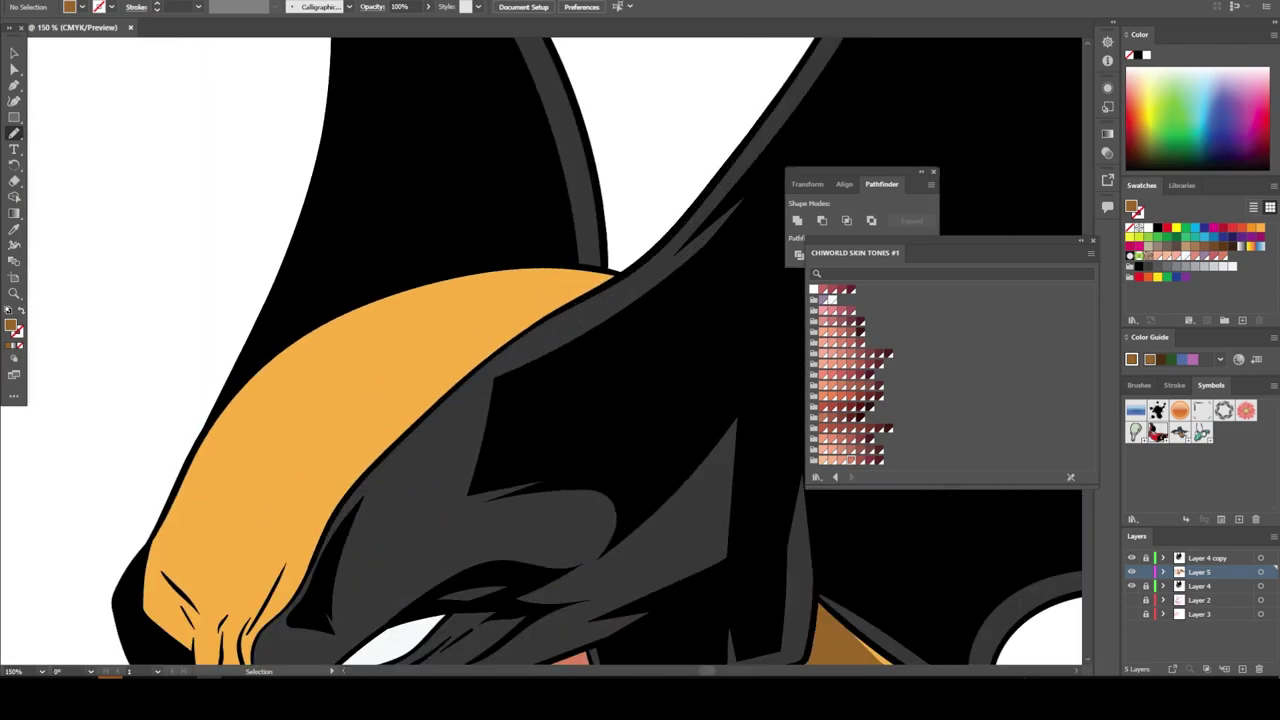
{"action": "mouse_move", "coordinate": [680, 222]}
{"action": "left_mouse_down"}
{"action": "mouse_move", "coordinate": [220, 345]}
{"action": "mouse_move", "coordinate": [680, 224]}
{"action": "left_mouse_up"}
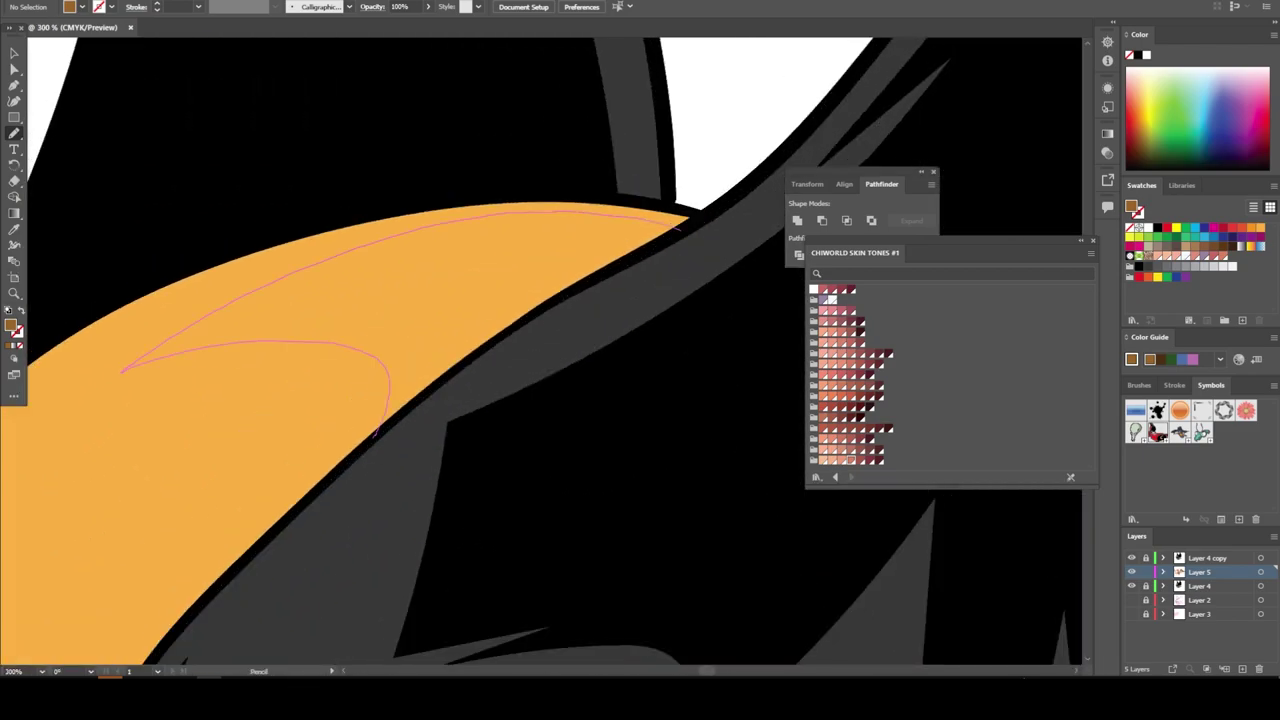
{"action": "key", "text": "ctrl+0"}
Sample the teeth white and adjust it to a pale lavender-grey fill
{"action": "scroll", "coordinate": [502, 544], "scroll_direction": "down", "scroll_amount": 1}
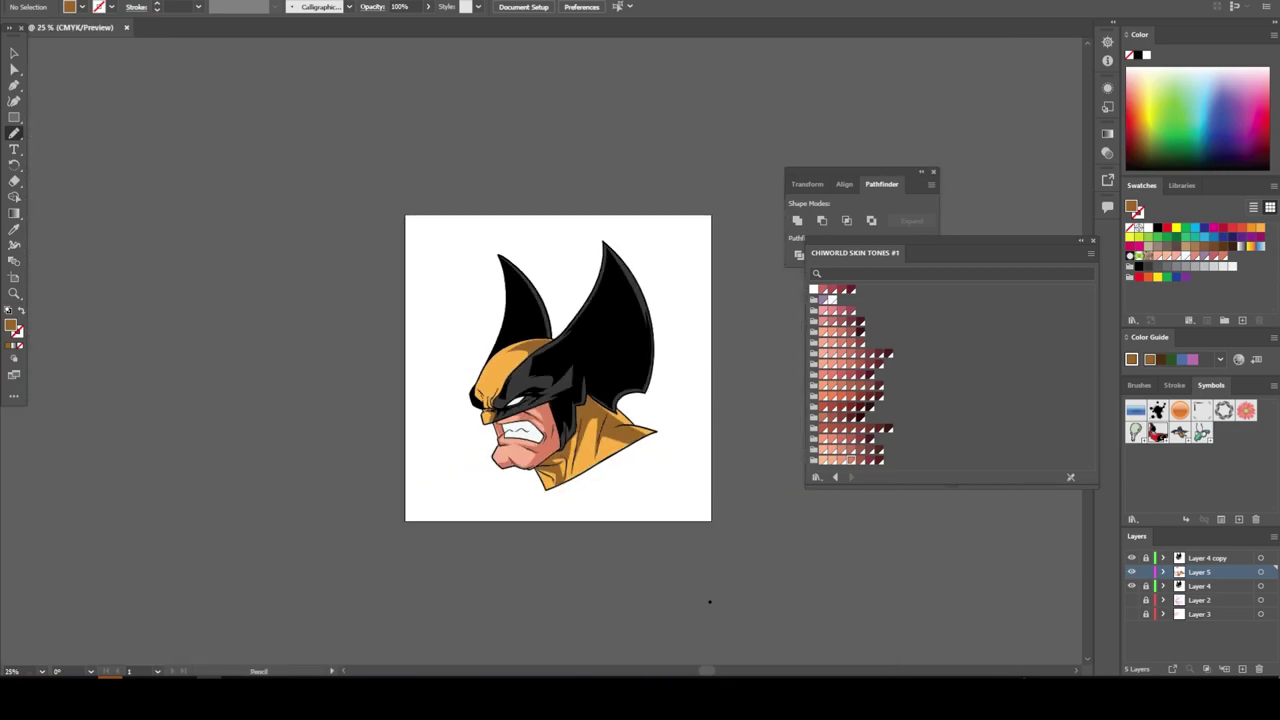
{"action": "scroll", "coordinate": [502, 544], "scroll_direction": "up", "scroll_amount": 2}
{"action": "scroll", "coordinate": [502, 544], "scroll_direction": "up", "scroll_amount": 3}
{"action": "scroll", "coordinate": [502, 544], "scroll_direction": "up", "scroll_amount": 1}
{"action": "key", "text": "i"}
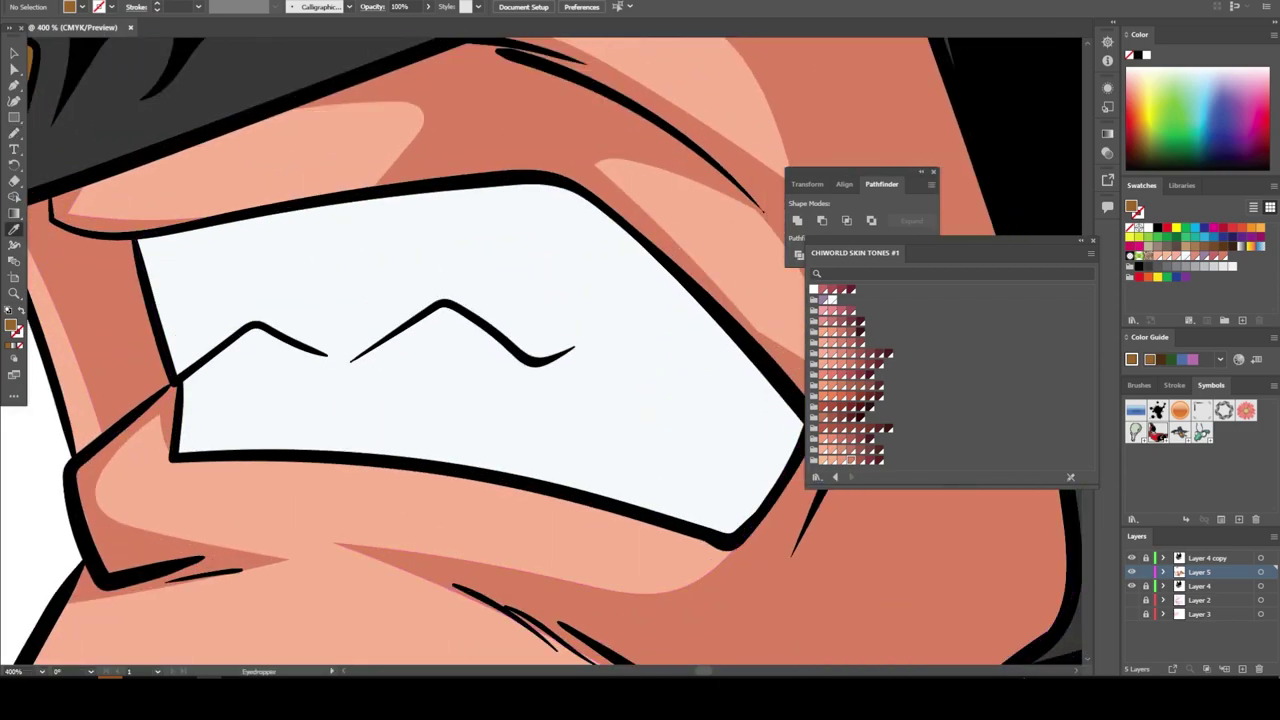
{"action": "left_click", "coordinate": [400, 400]}
{"action": "double_click", "coordinate": [11, 325]}
{"action": "left_click", "coordinate": [487, 308]}
{"action": "left_click_drag", "start_coordinate": [656, 308], "coordinate": [656, 285]}
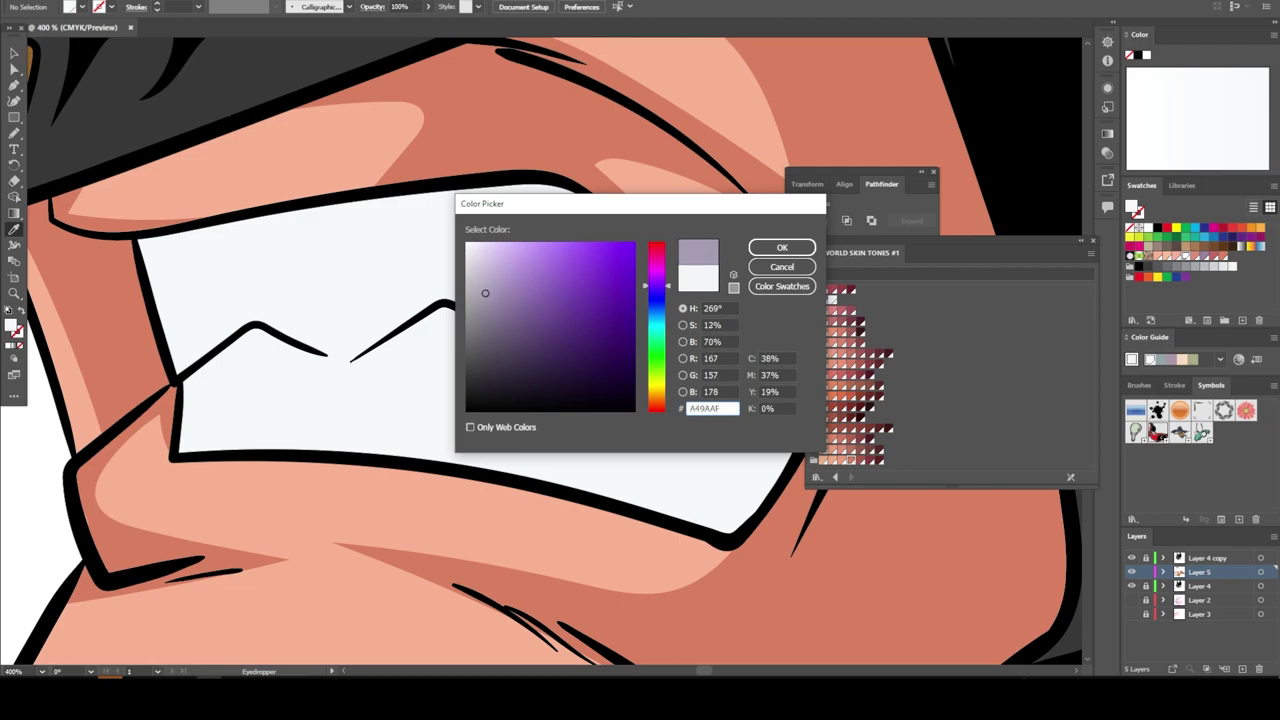
{"action": "key", "text": "Return"}
Draw lavender shadow shapes over the eye and across the teeth
{"action": "key", "text": "n"}
{"action": "scroll", "coordinate": [540, 350], "scroll_direction": "up", "scroll_amount": 5}
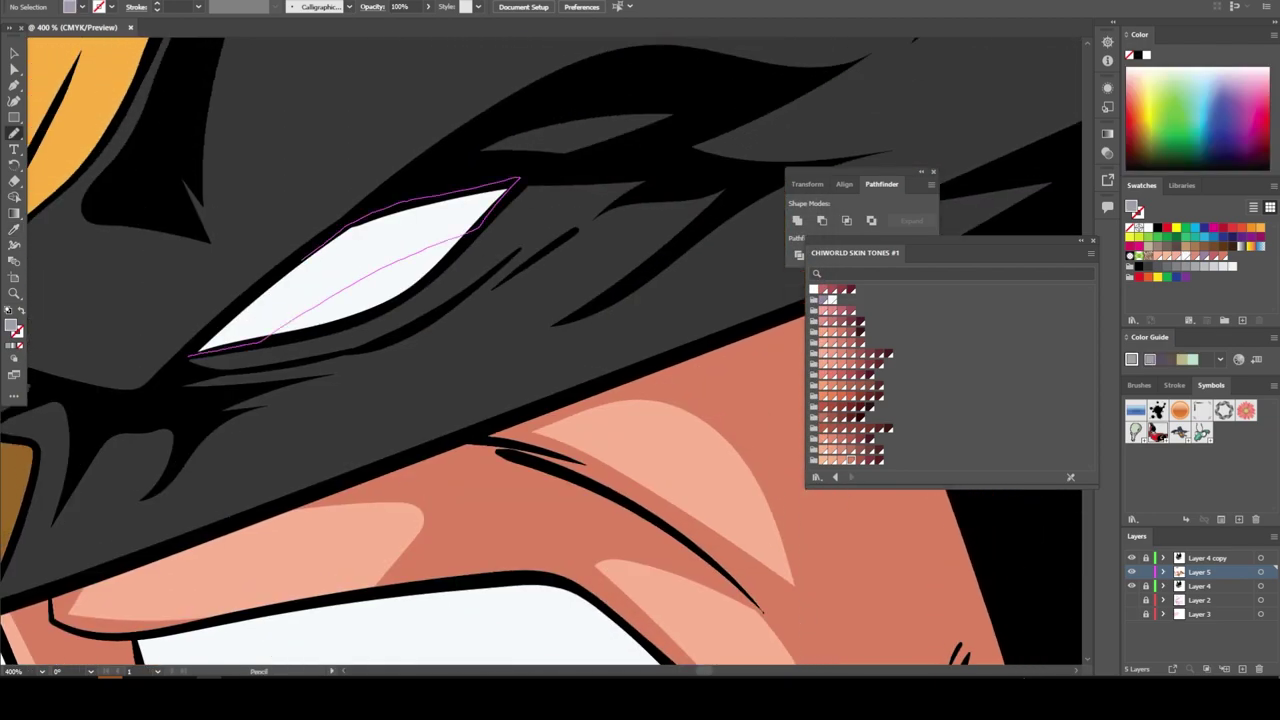
{"action": "left_click_drag", "start_coordinate": [300, 318], "coordinate": [190, 355]}
{"action": "key", "text": "ctrl+1"}
{"action": "scroll", "coordinate": [590, 468], "scroll_direction": "up", "scroll_amount": 4}
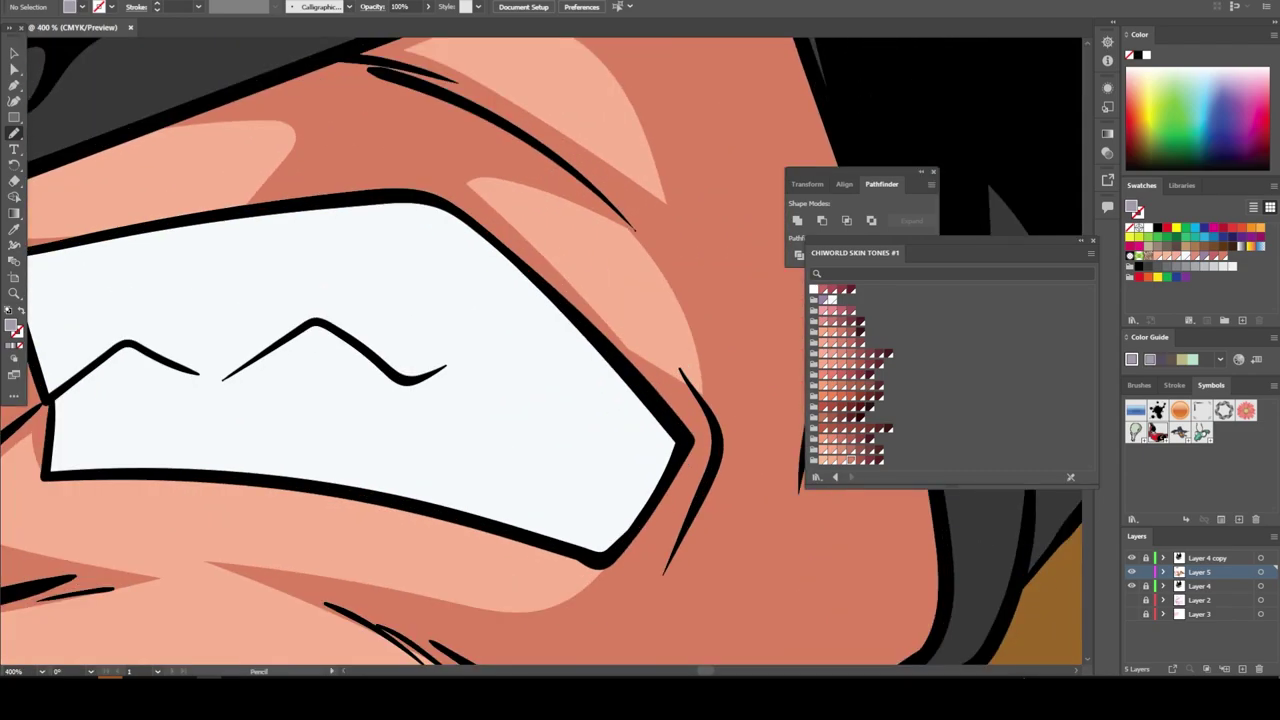
{"action": "mouse_move", "coordinate": [684, 440]}
{"action": "left_mouse_down"}
{"action": "mouse_move", "coordinate": [376, 502]}
{"action": "mouse_move", "coordinate": [440, 420]}
{"action": "mouse_move", "coordinate": [214, 385]}
{"action": "mouse_move", "coordinate": [380, 330]}
{"action": "mouse_move", "coordinate": [345, 212]}
{"action": "mouse_move", "coordinate": [660, 420]}
{"action": "left_mouse_up"}
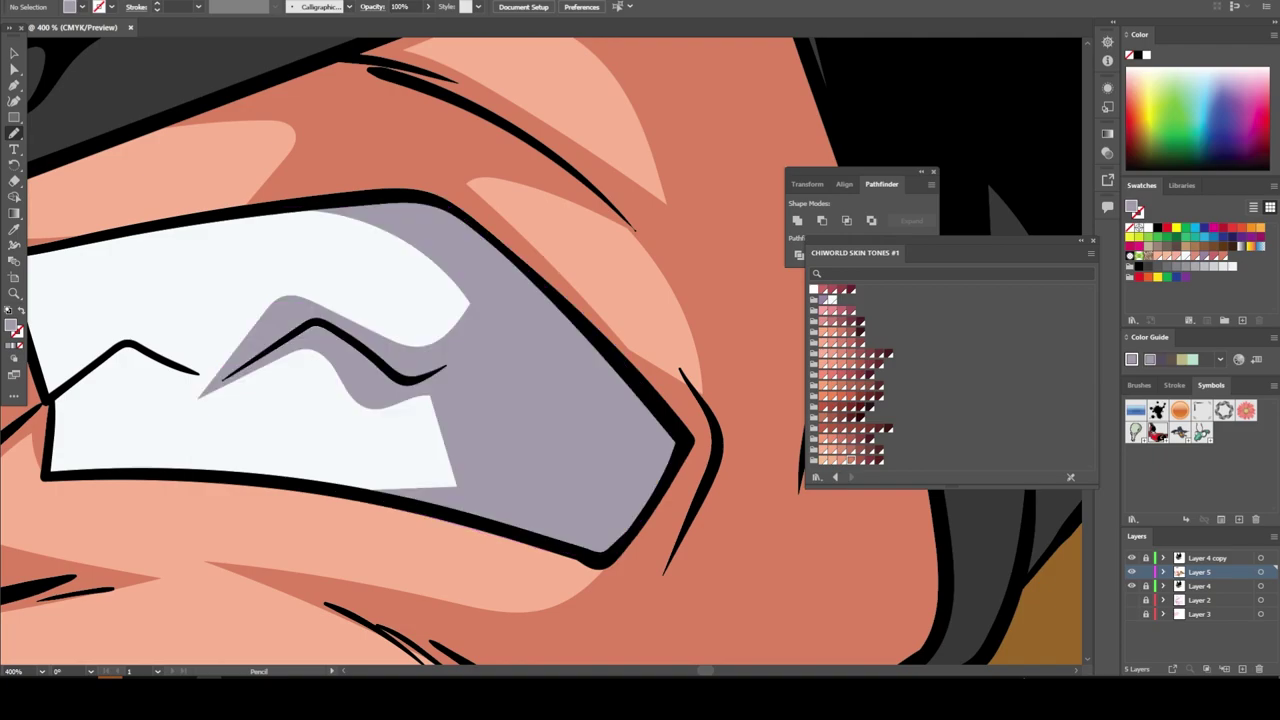
{"action": "key", "text": "shift+e"}
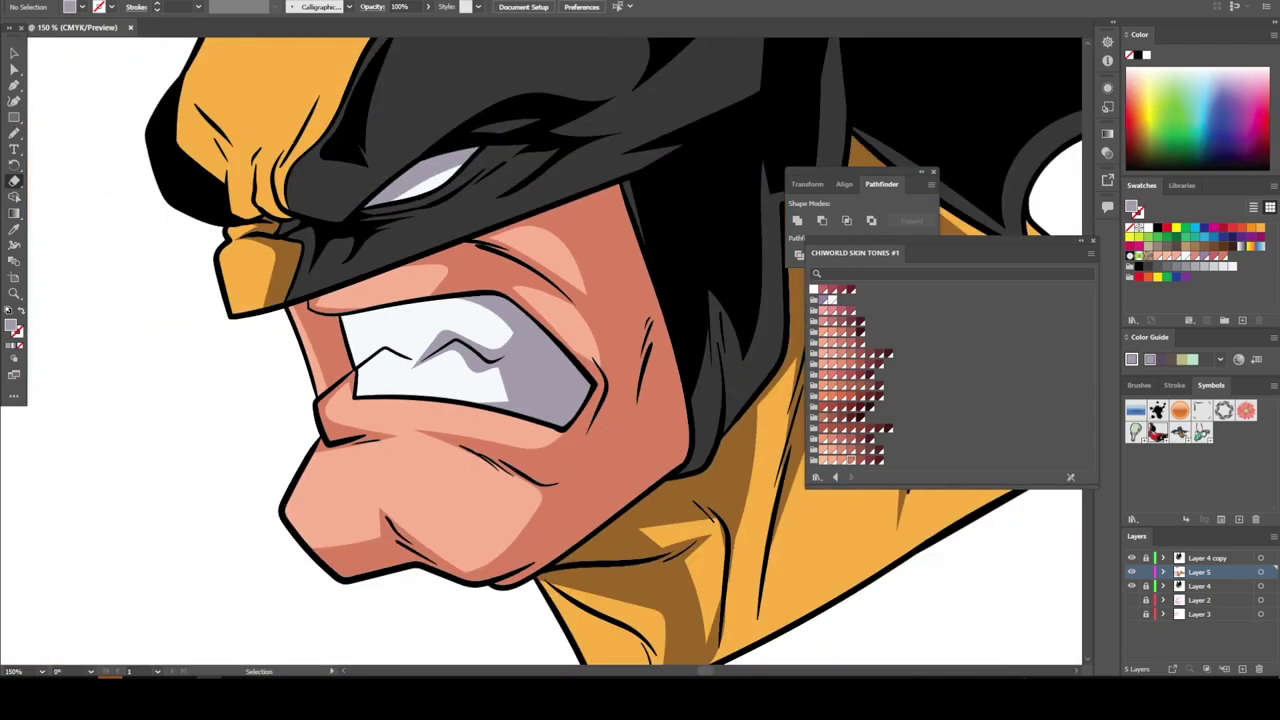
{"action": "key", "text": "ctrl+minus"}
{"action": "key", "text": "ctrl+minus"}
{"action": "key", "text": "ctrl+minus"}
{"action": "key", "text": "ctrl+plus"}
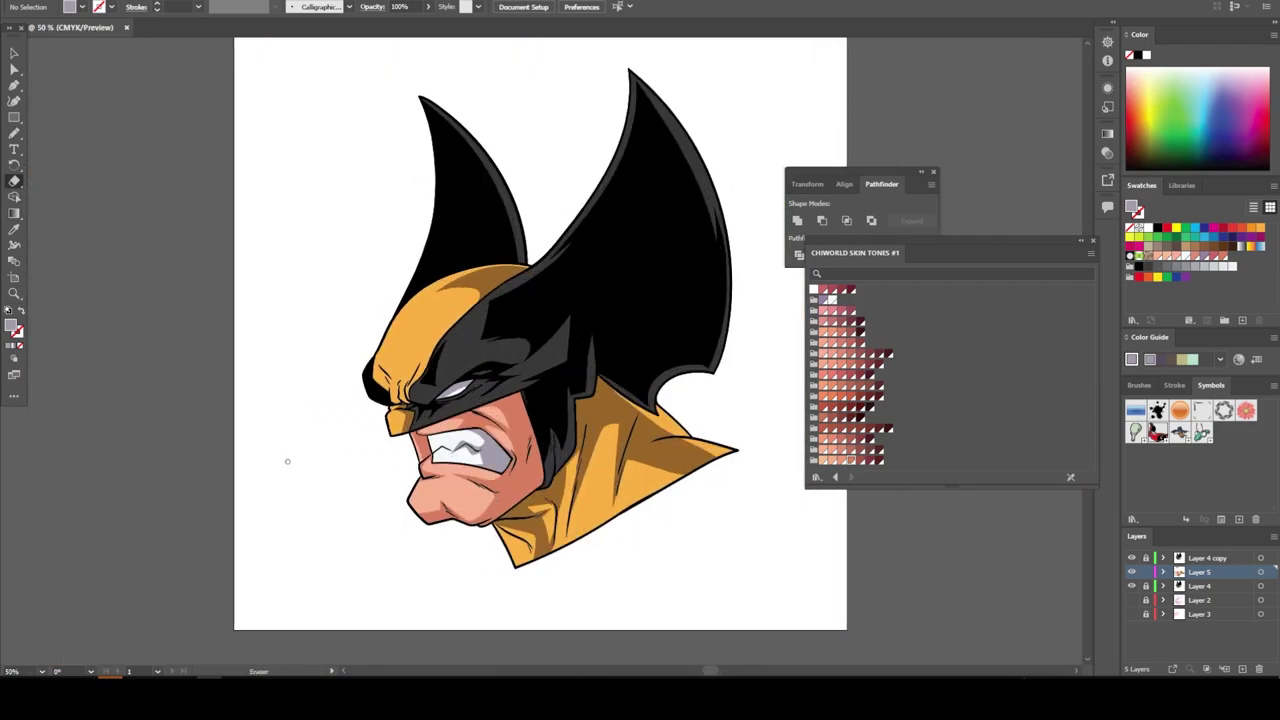
Set the fill to a grey-green by entering hex 6A787A676B64 in the Color Picker
{"action": "scroll", "coordinate": [480, 360], "scroll_direction": "up", "scroll_amount": 3}
{"action": "scroll", "coordinate": [480, 360], "scroll_direction": "up", "scroll_amount": 3}
{"action": "key", "text": "i"}
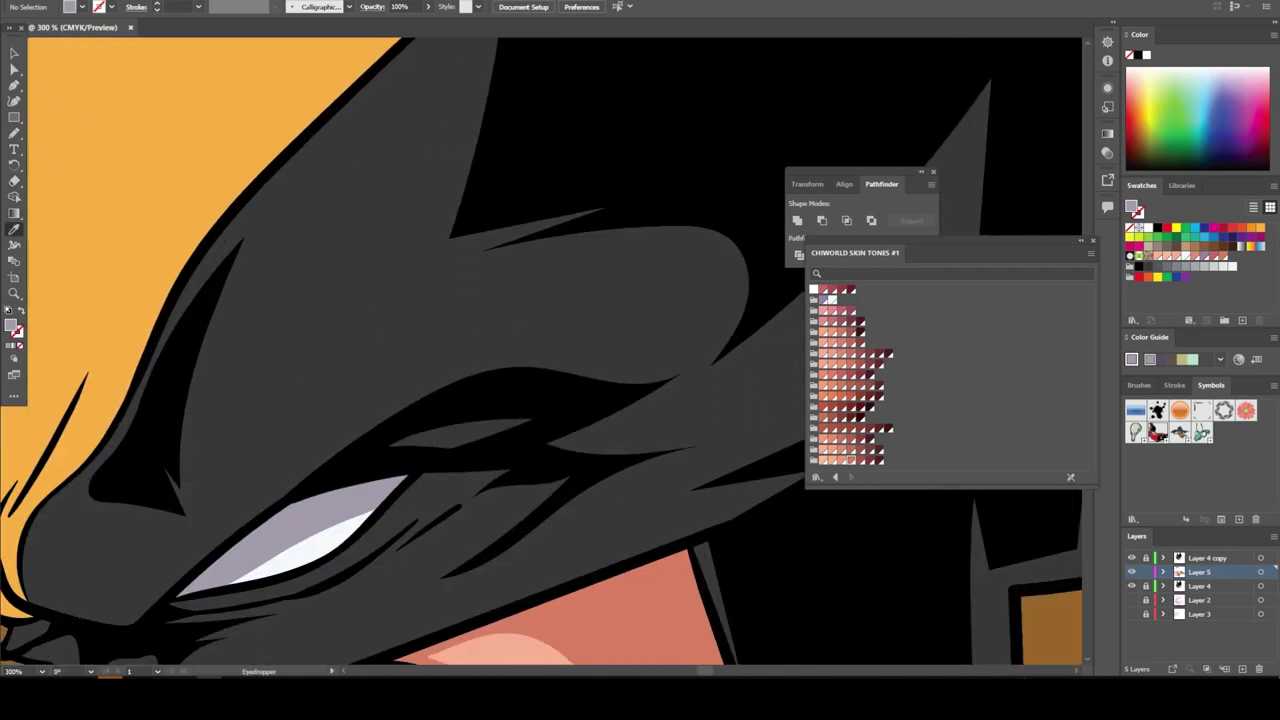
{"action": "double_click", "coordinate": [12, 326]}
{"action": "type", "text": "6A787A"}
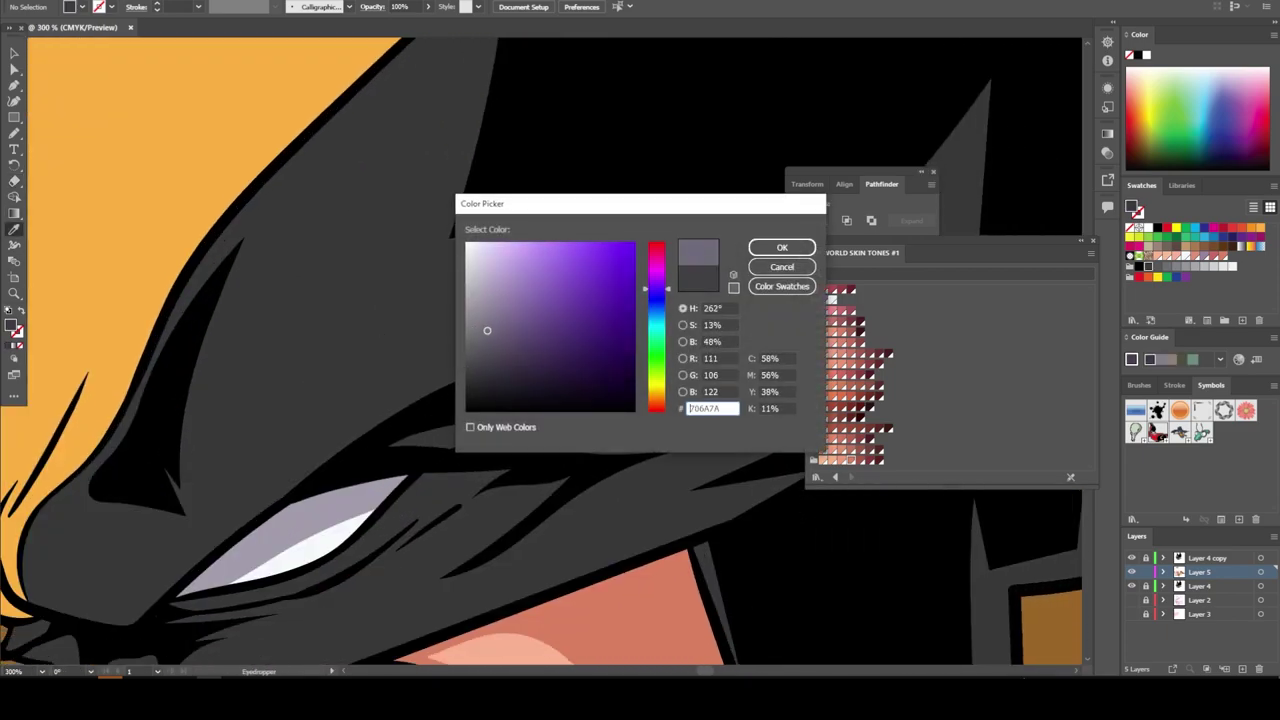
{"action": "type", "text": "676B64"}
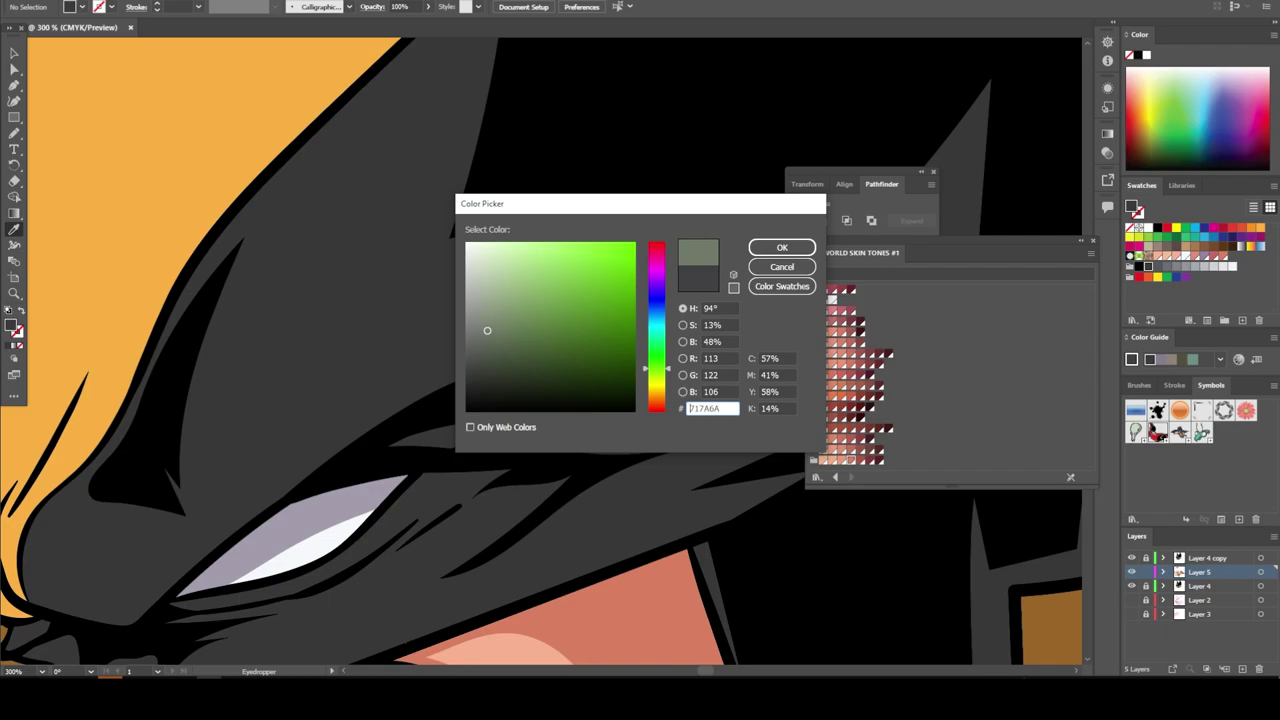
{"action": "key", "text": "Return"}
Draw a jagged closed highlight shape on the black mask above the eye
{"action": "key", "text": "n"}
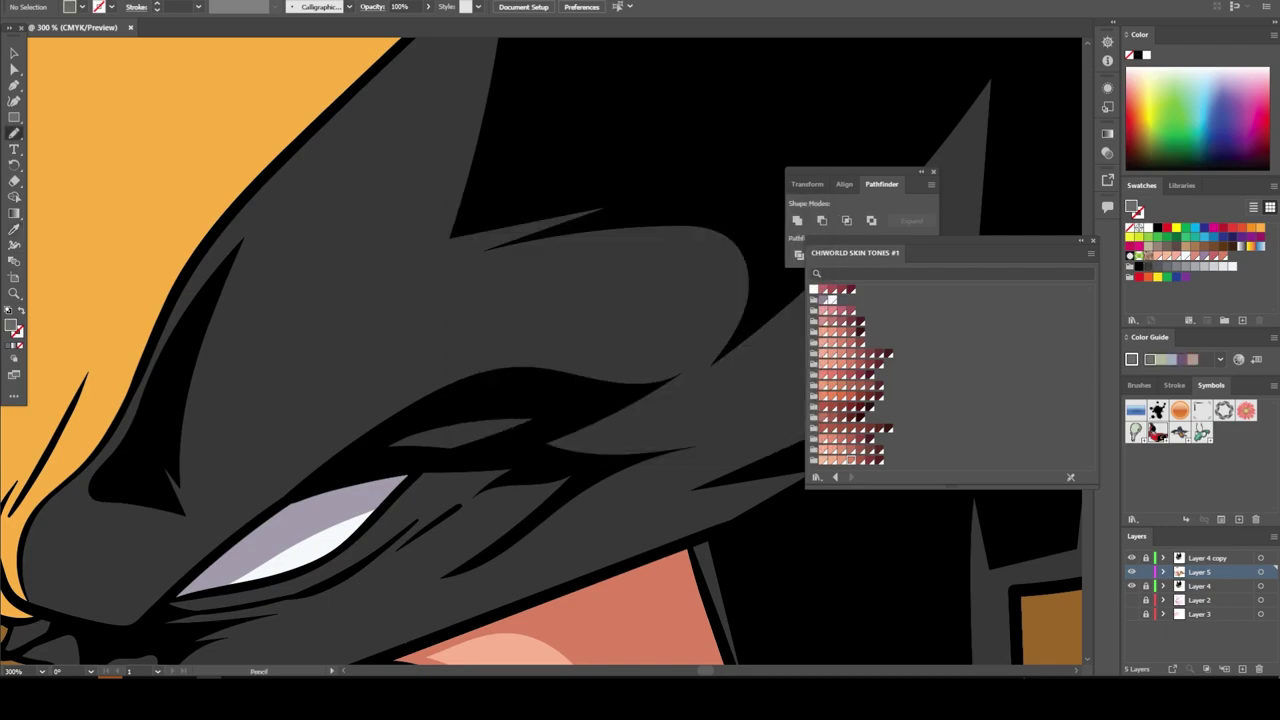
{"action": "scroll", "coordinate": [540, 350], "scroll_direction": "up", "scroll_amount": 2}
{"action": "left_click_drag", "start_coordinate": [287, 262], "coordinate": [305, 480]}
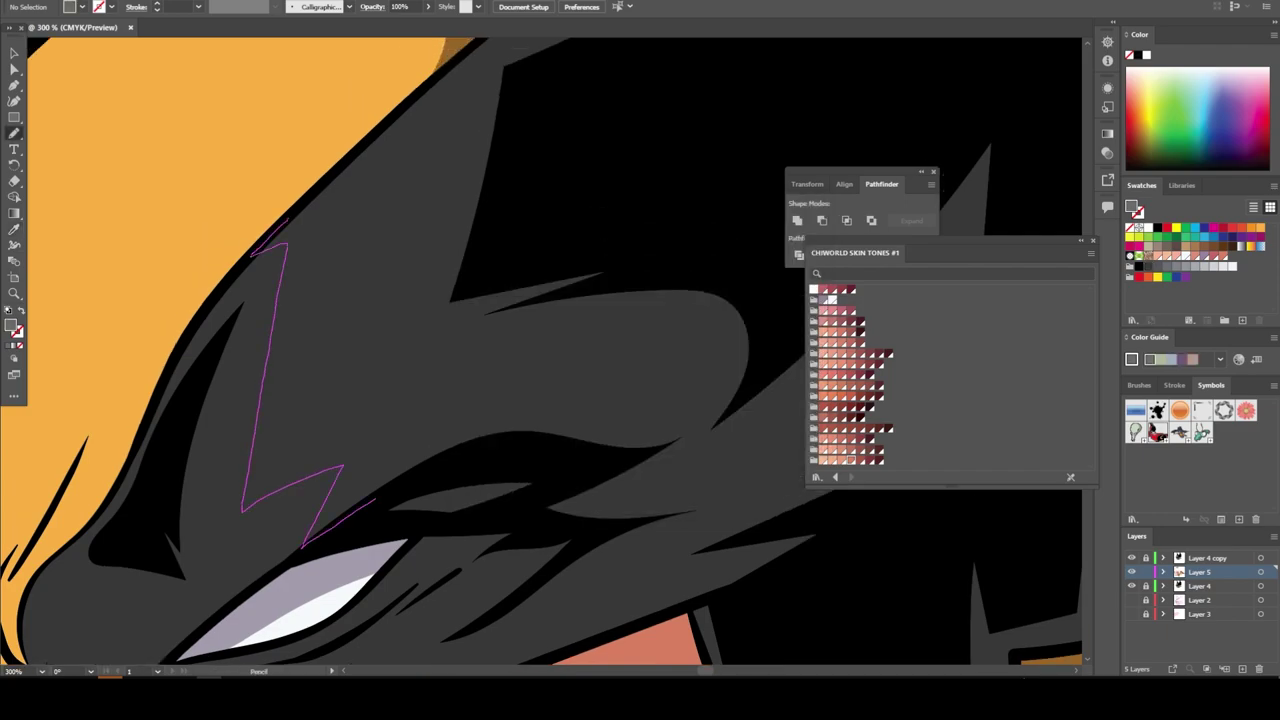
{"action": "left_click_drag", "start_coordinate": [376, 500], "coordinate": [370, 130]}
{"action": "key", "text": "ctrl+0"}
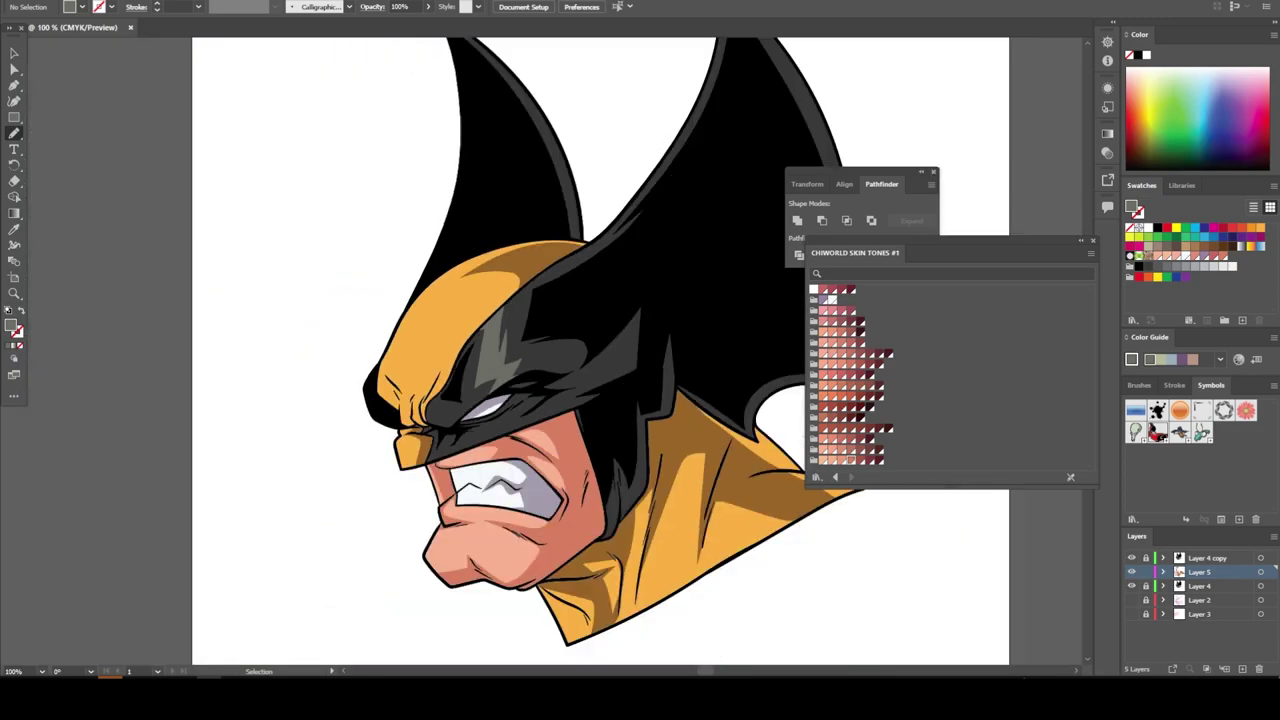
{"action": "key", "text": "ctrl+minus"}
{"action": "key", "text": "ctrl+minus"}
{"action": "key", "text": "ctrl+minus"}
{"action": "key", "text": "ctrl+plus"}
{"action": "key", "text": "ctrl+plus"}
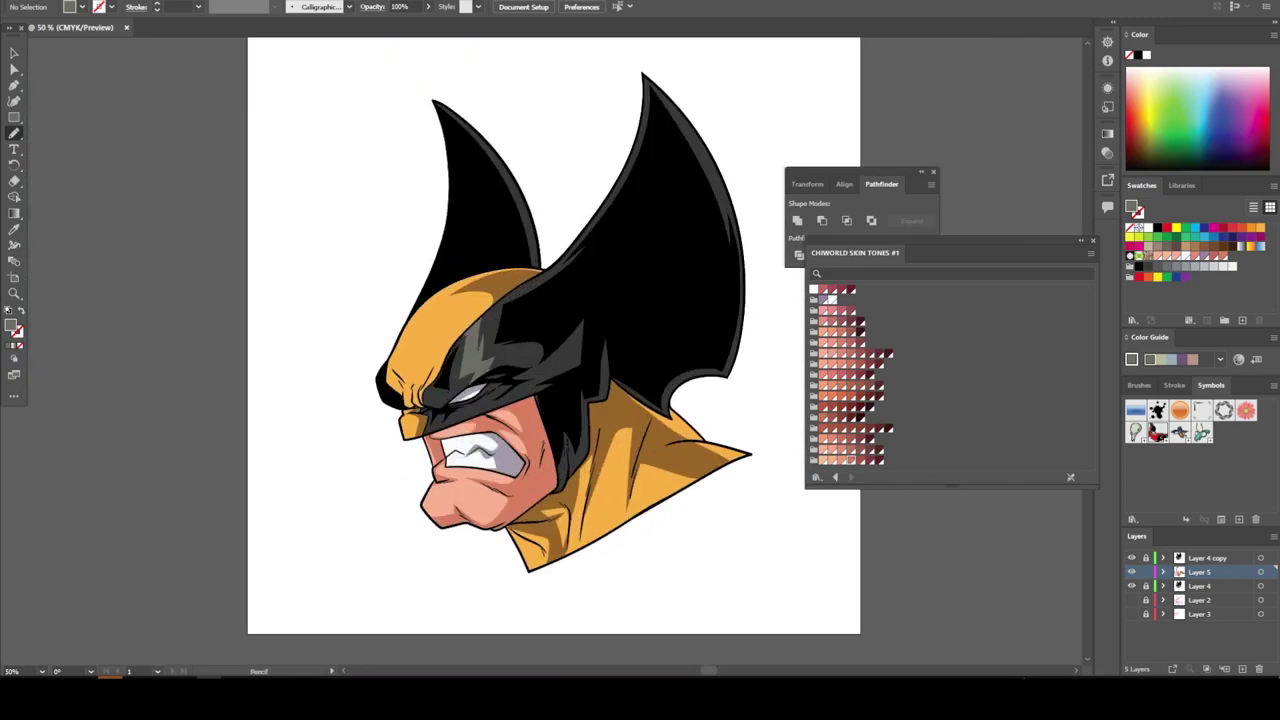
Select the whole head, save it as symbol 76 in the Symbols panel, then delete it from the artboard
{"action": "key", "text": "v"}
{"action": "left_click_drag", "start_coordinate": [352, 76], "coordinate": [790, 590]}
{"action": "left_click_drag", "start_coordinate": [590, 356], "coordinate": [1190, 476]}
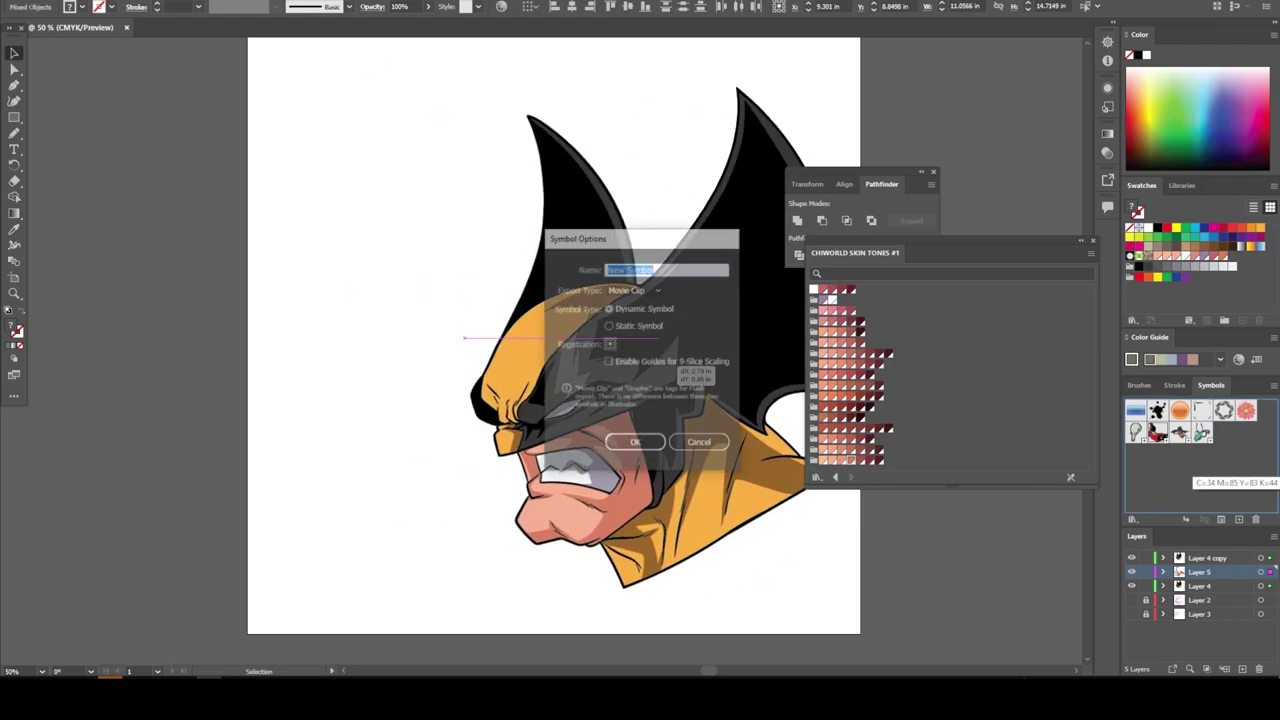
{"action": "type", "text": "75"}
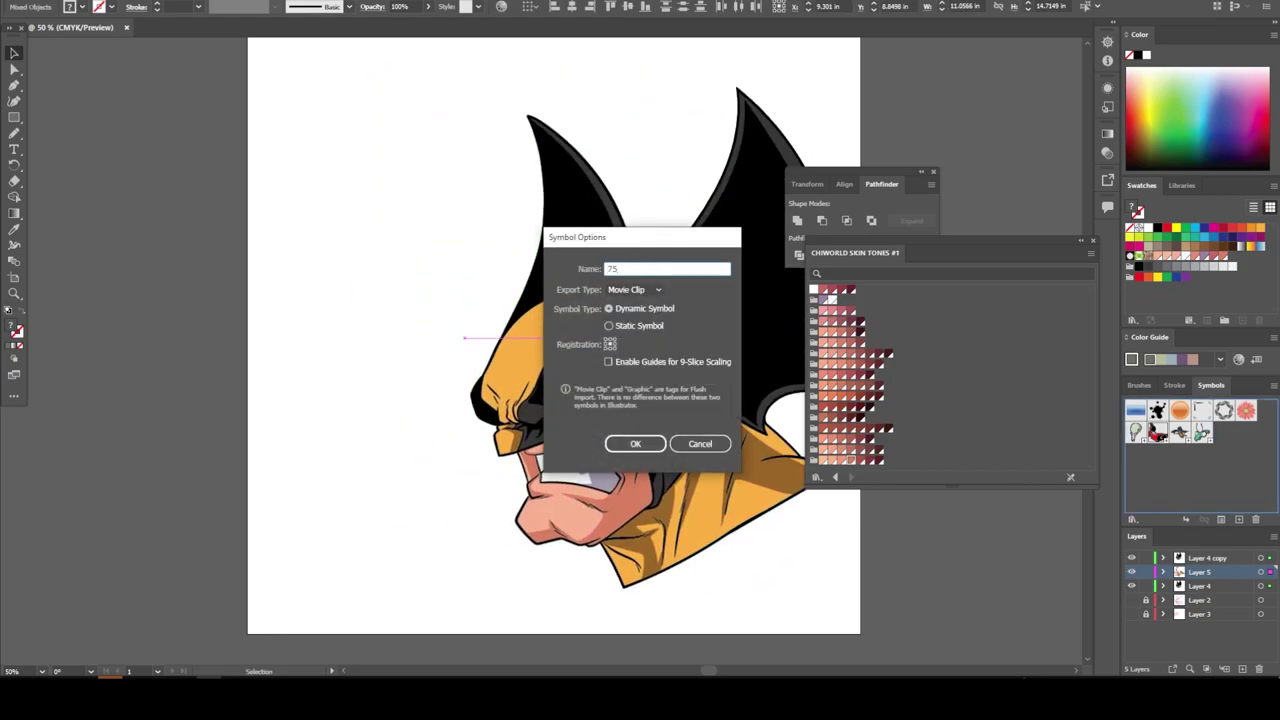
{"action": "key", "text": "Return"}
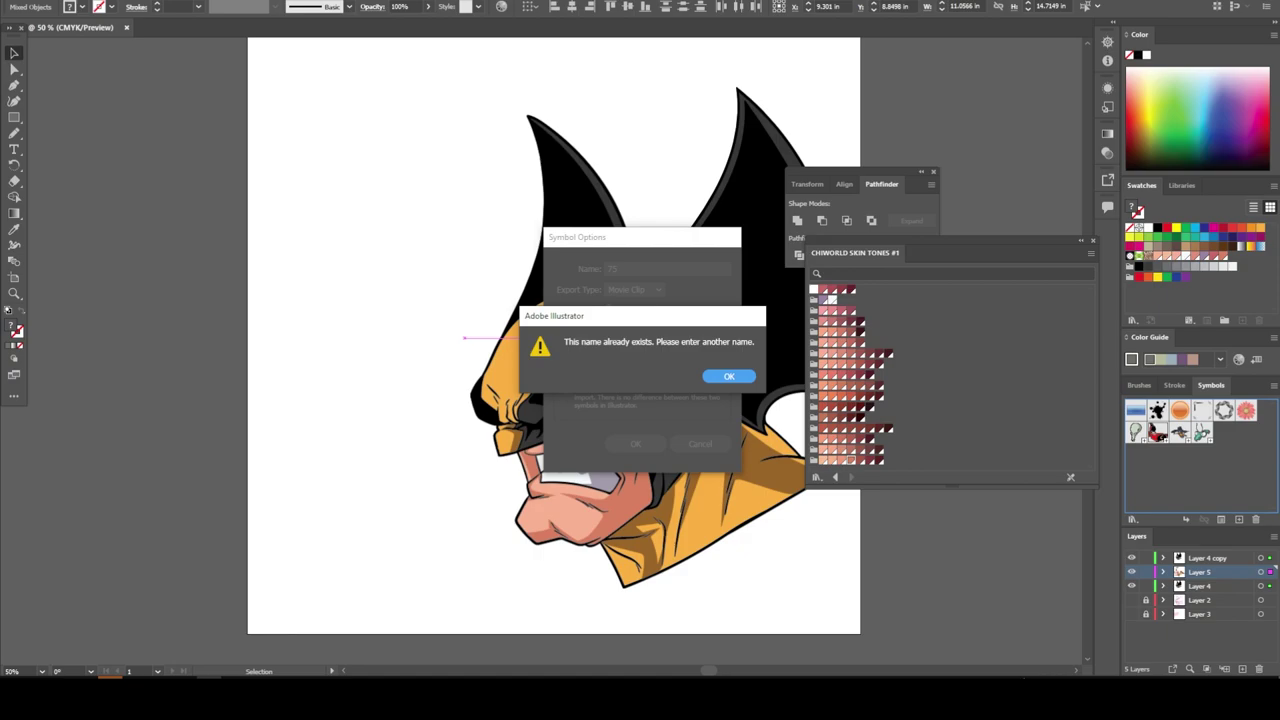
{"action": "key", "text": "Return"}
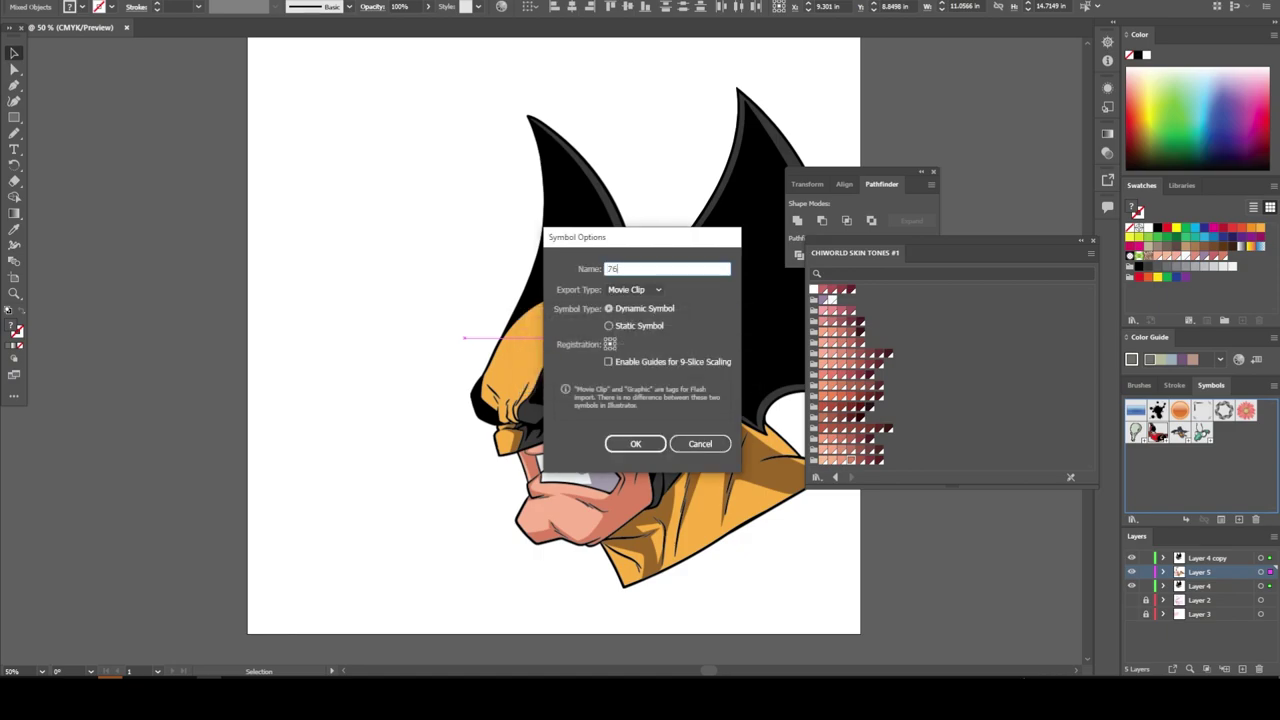
{"action": "key", "text": "Return"}
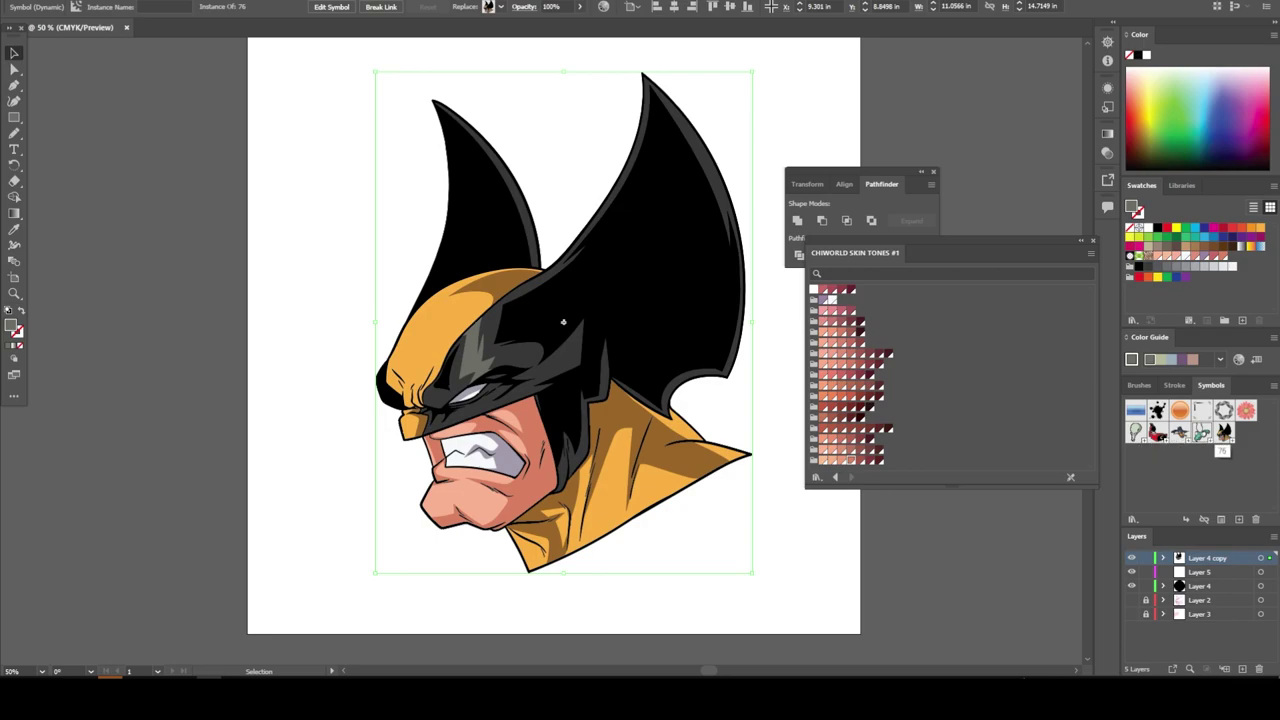
{"action": "key", "text": "Delete"}
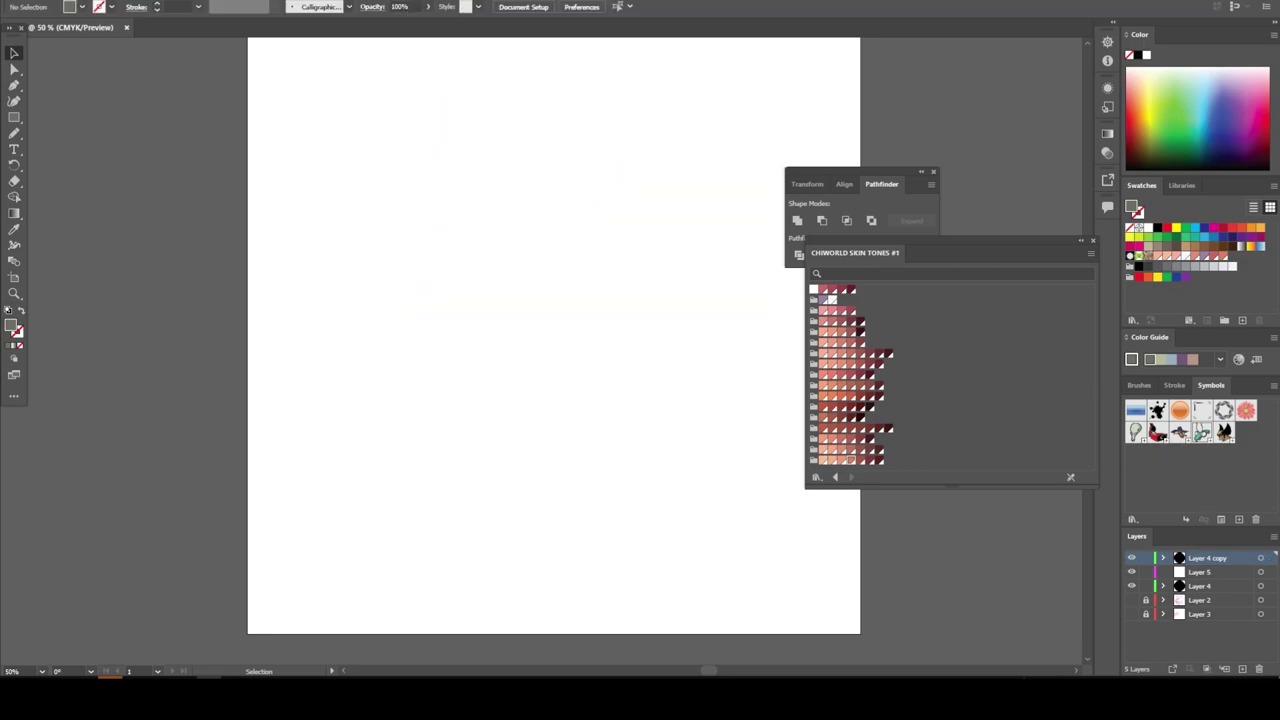
Delete Layer 4 copy and Layer 5 from the Layers panel, confirming each deletion
{"action": "left_click", "coordinate": [1258, 669]}
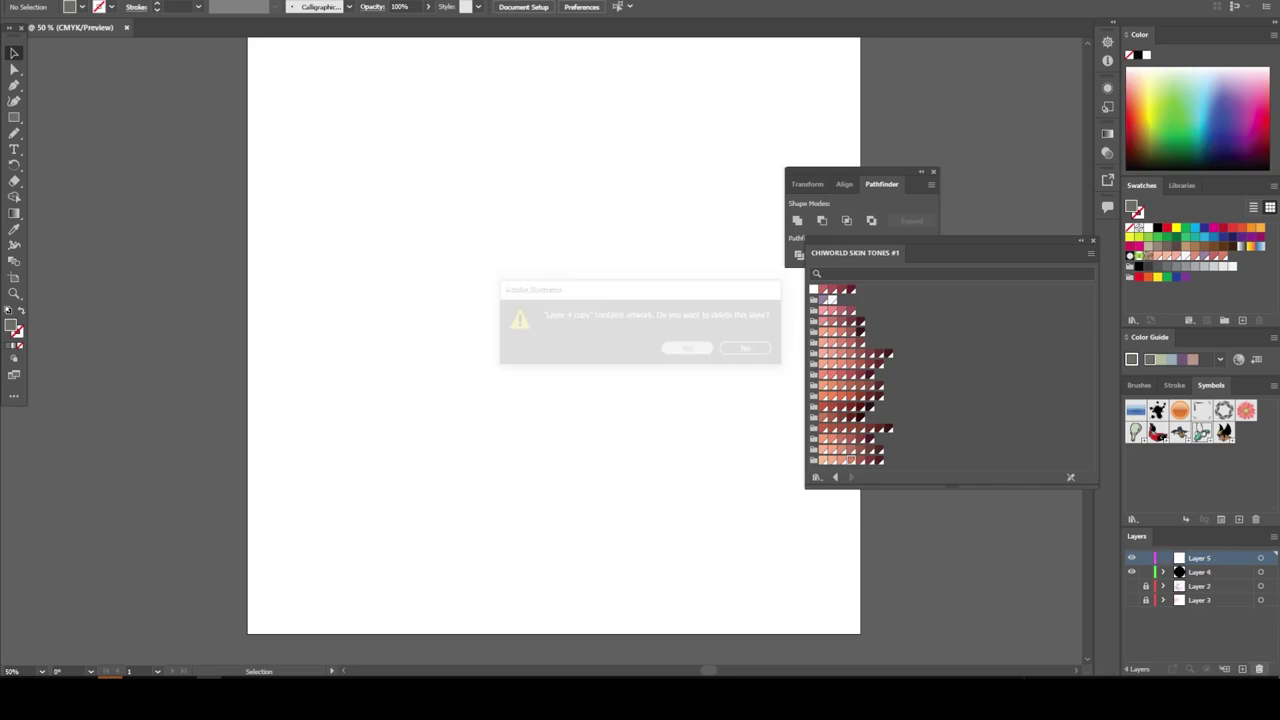
{"action": "key", "text": "Return"}
{"action": "left_click", "coordinate": [1258, 669]}
{"action": "key", "text": "Return"}
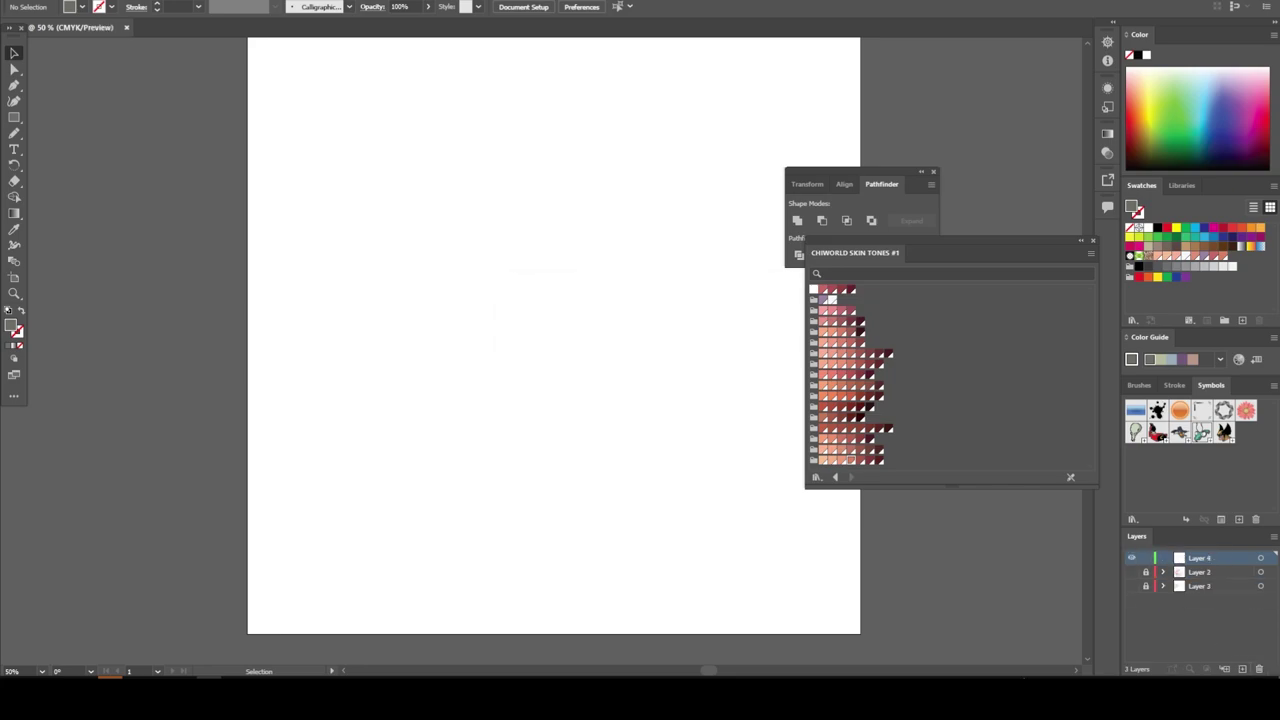